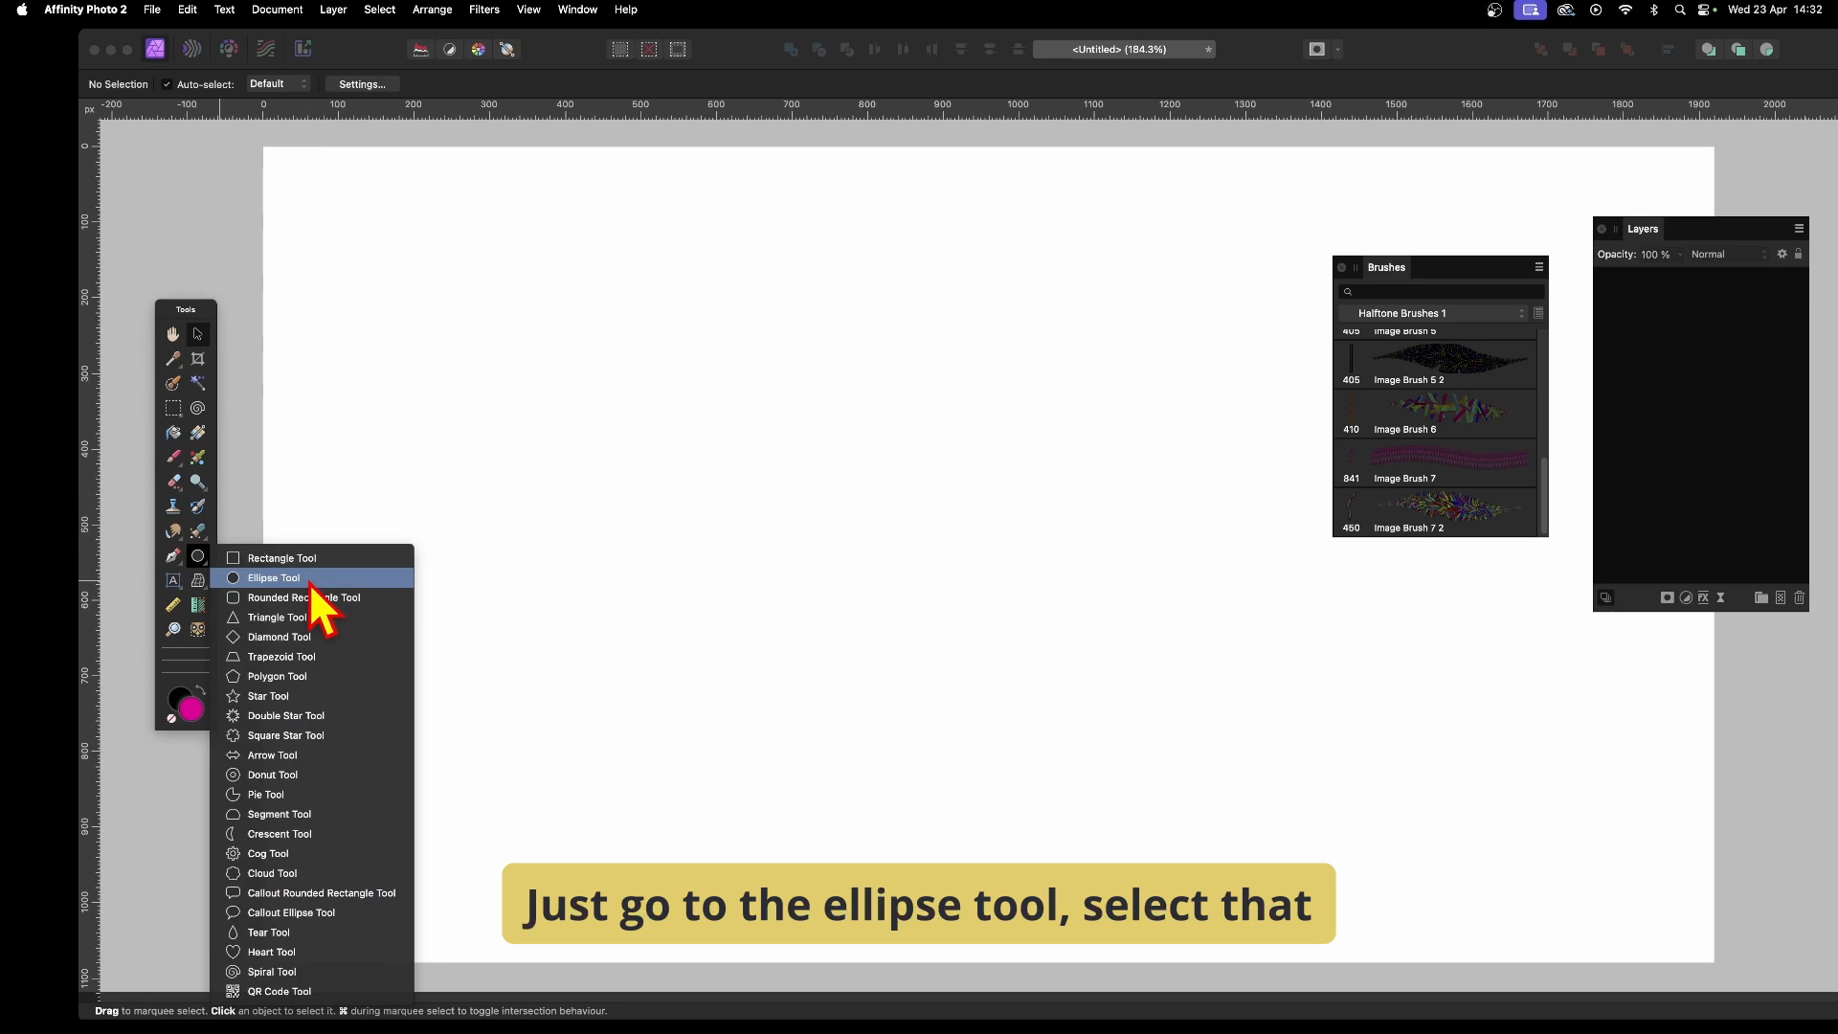
Draw a narrow upright magenta ellipse about 105 px wide and 830 px high, and add a live Halftone filter to it.
click(307, 578)
drag(825, 226, 904, 852)
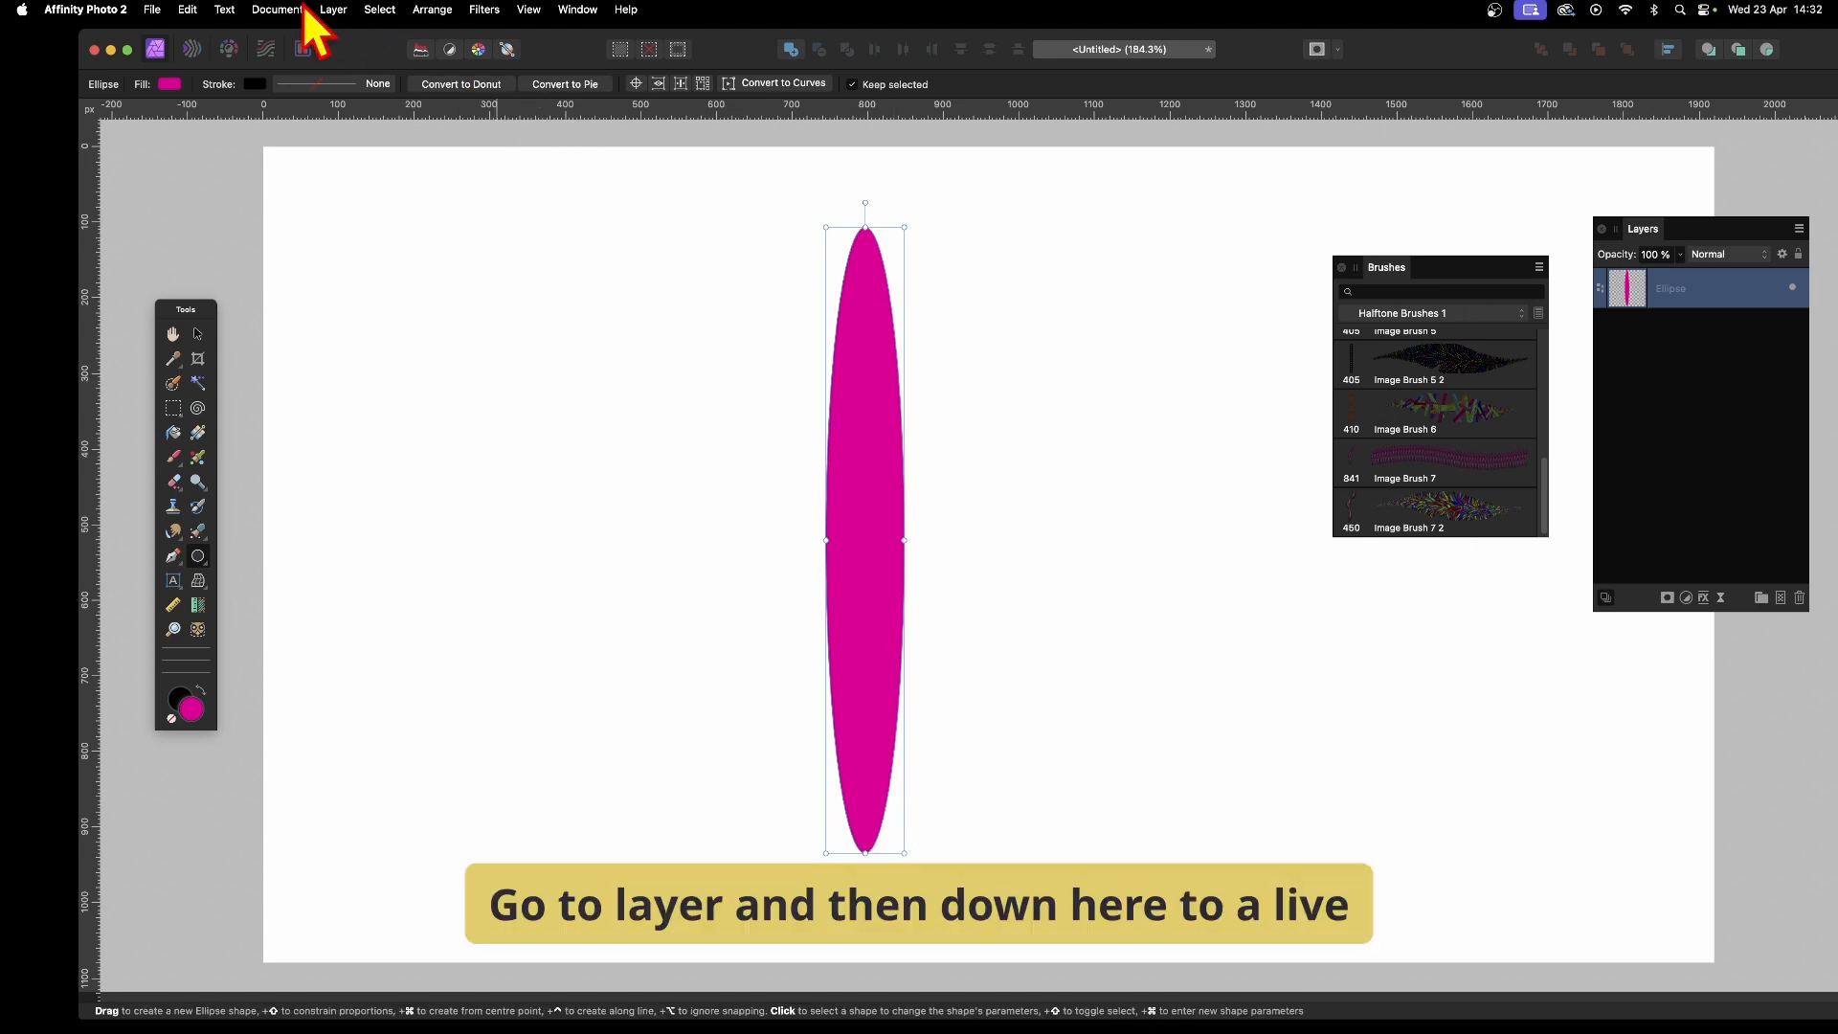
click(333, 10)
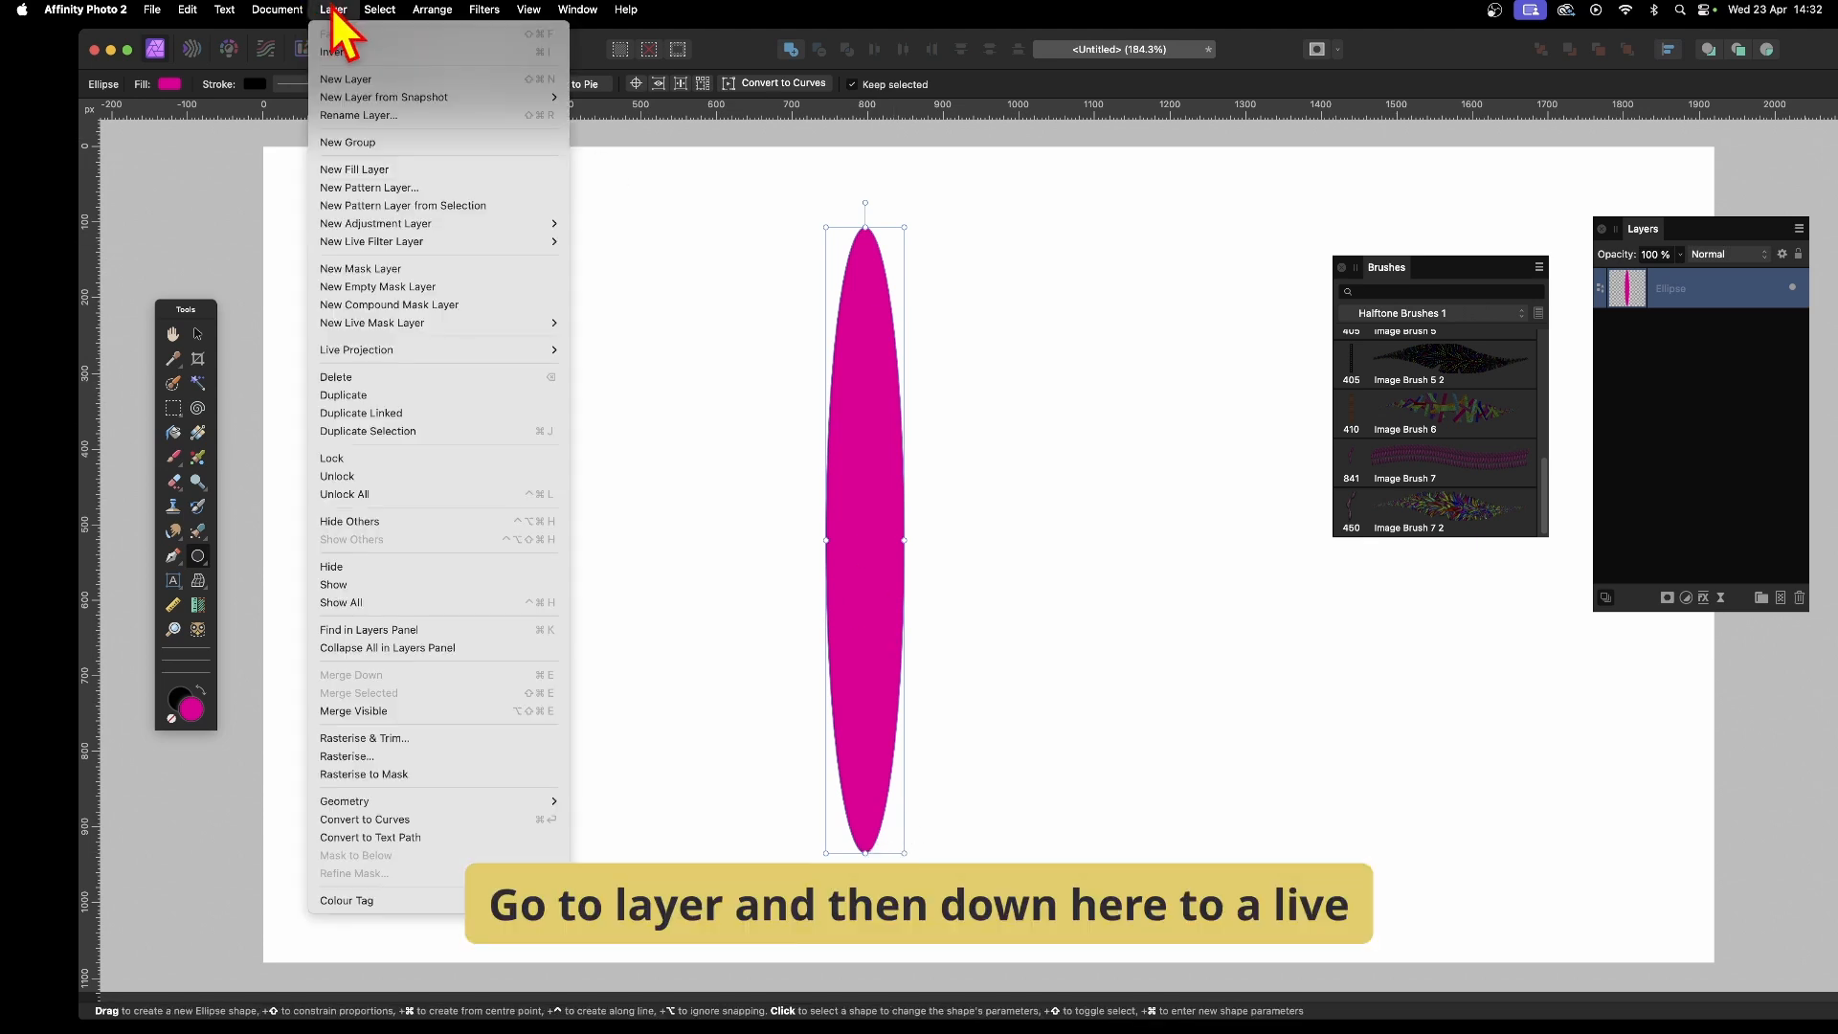
mouse_move(383, 247)
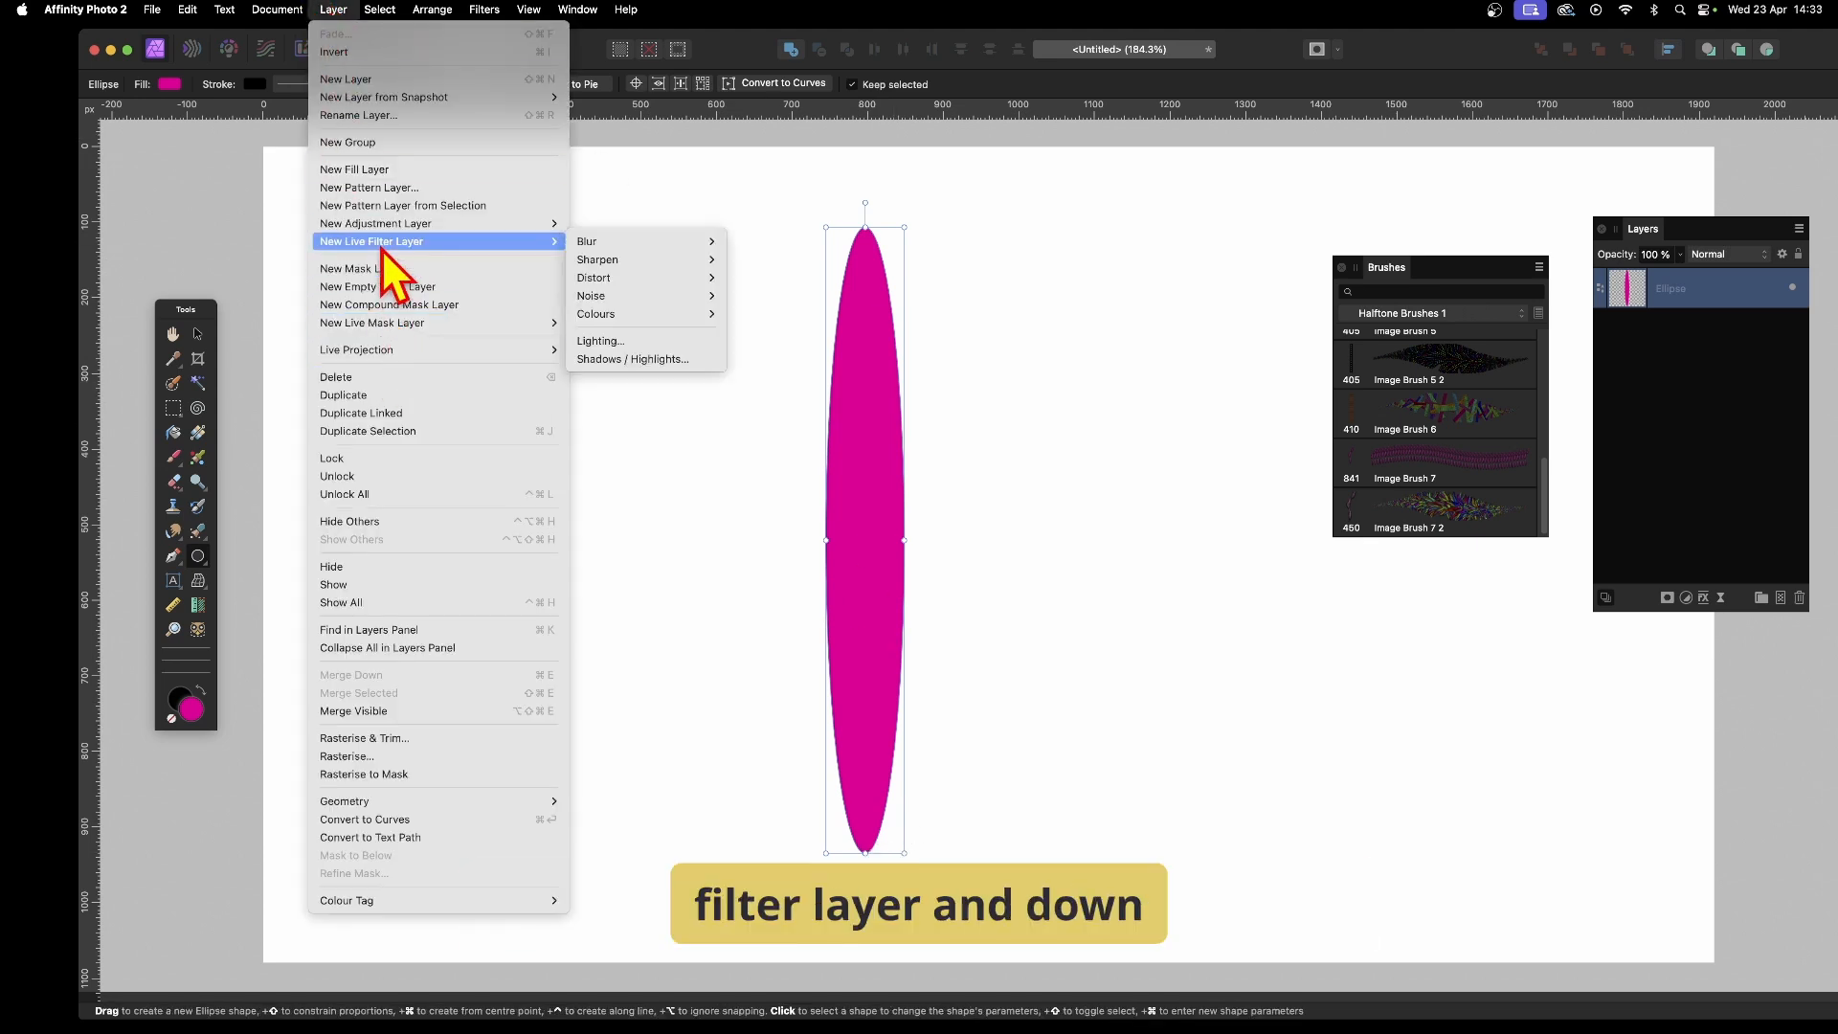
mouse_move(637, 316)
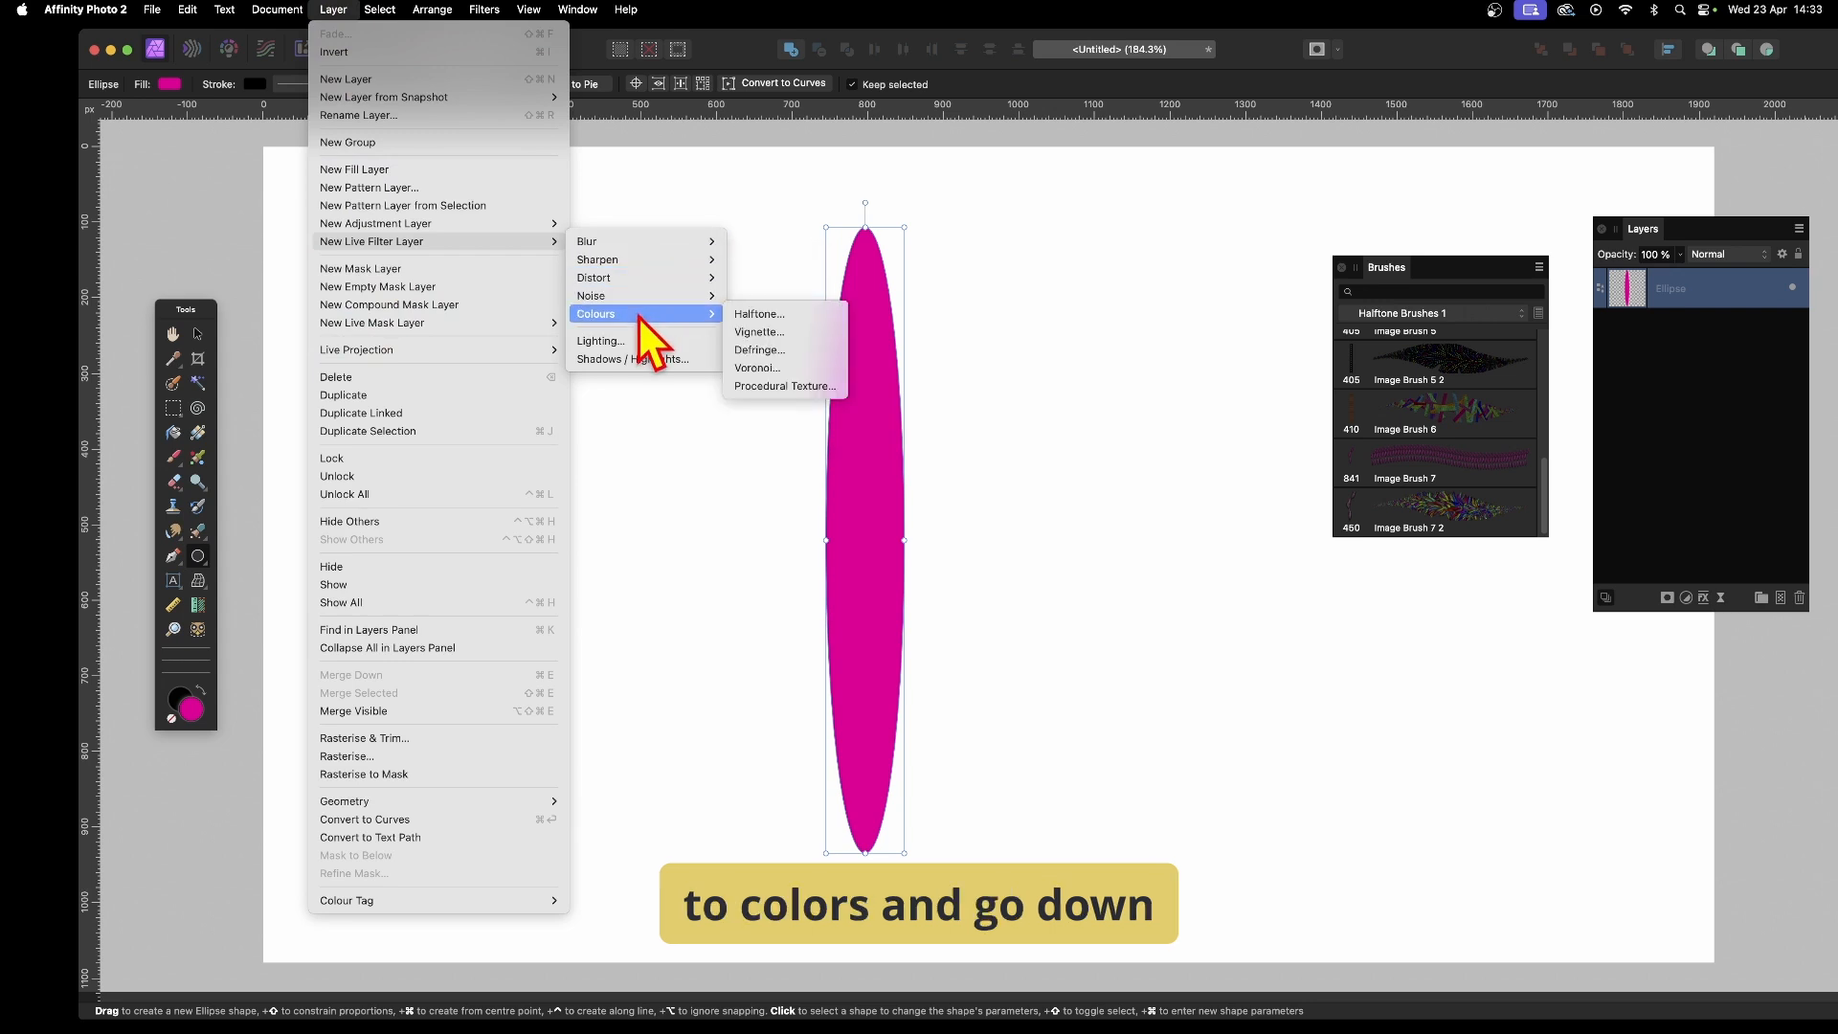
click(779, 319)
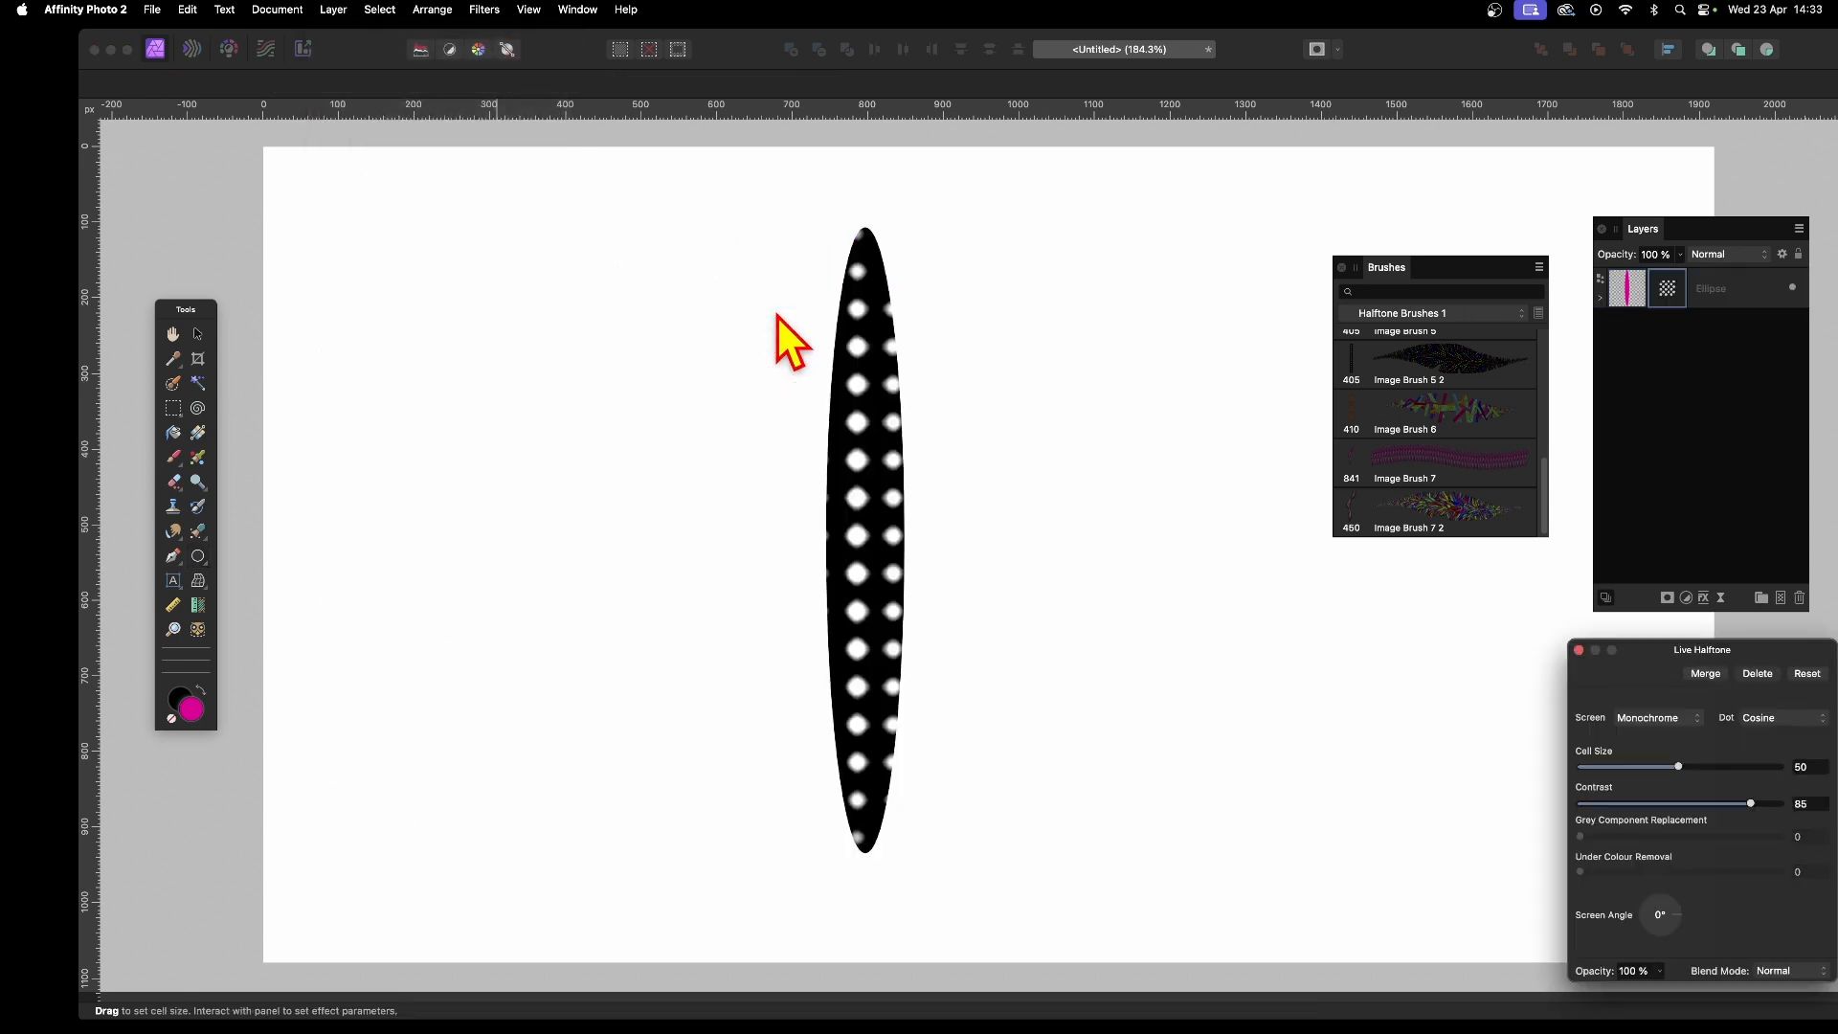
Set the live halftone's screen to Line and reduce its cell size to about 13.6.
drag(1709, 649, 1107, 327)
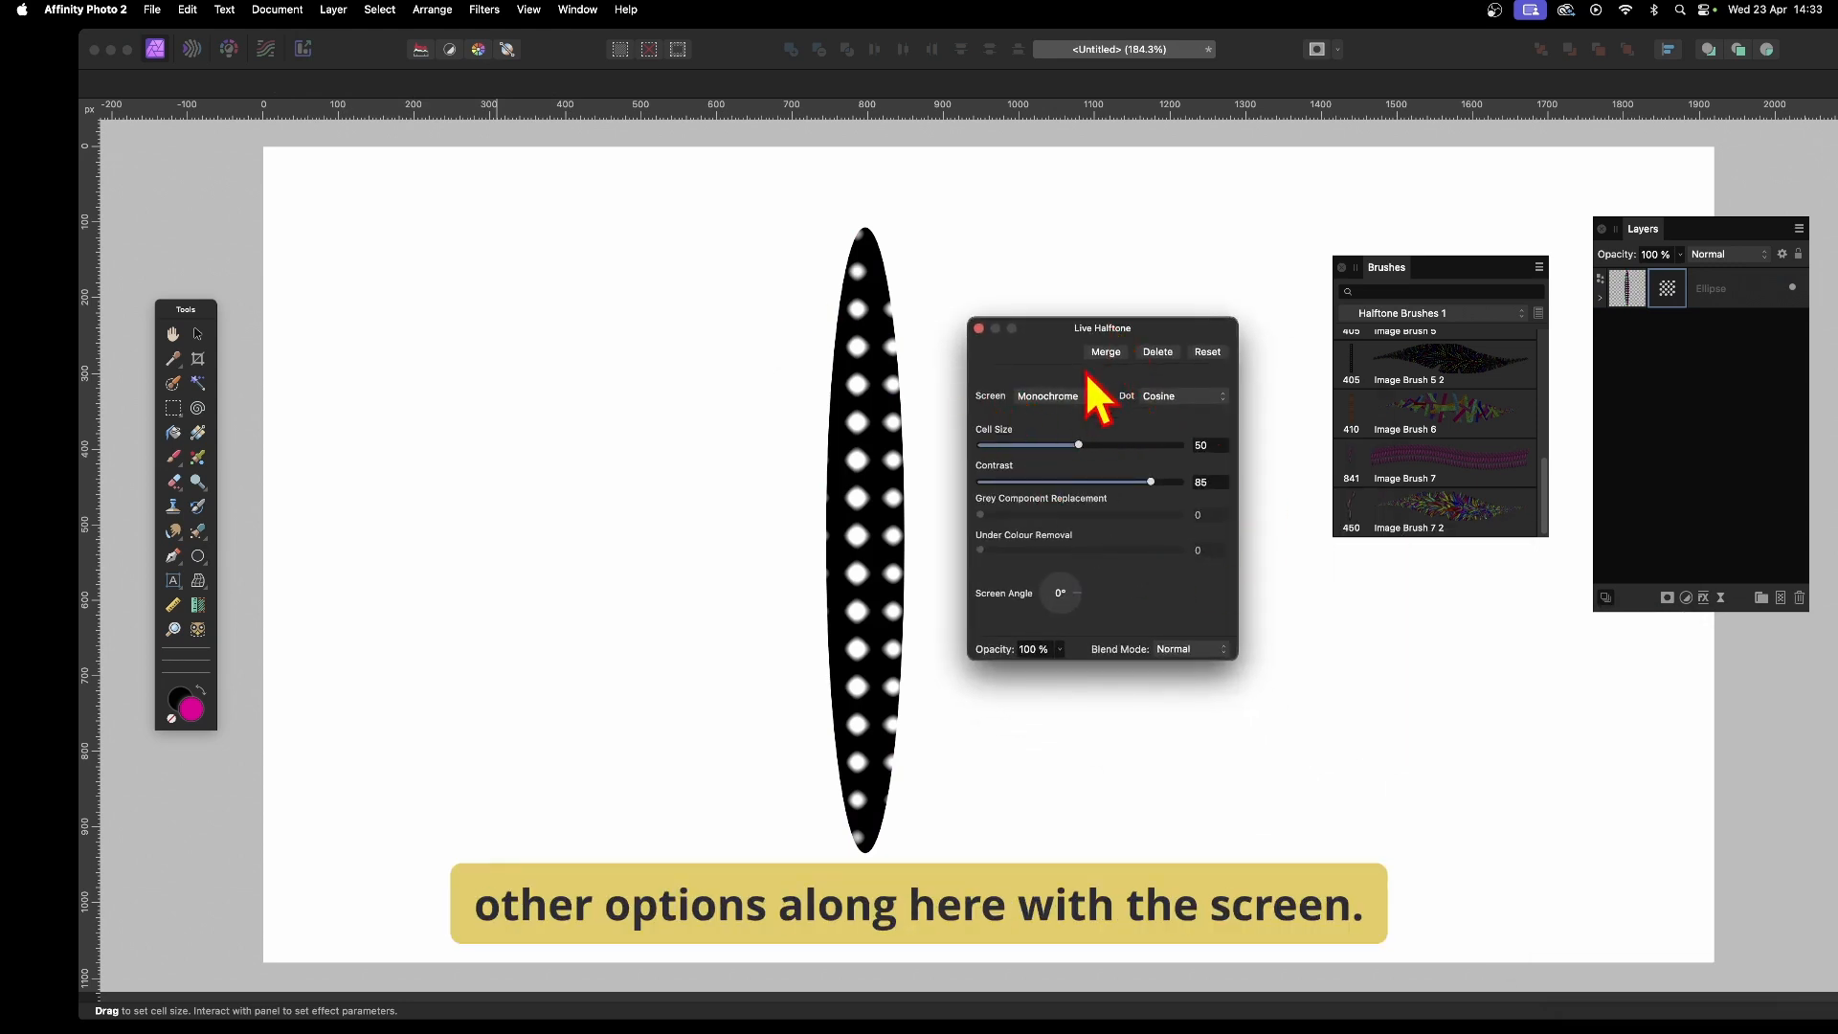
click(1051, 398)
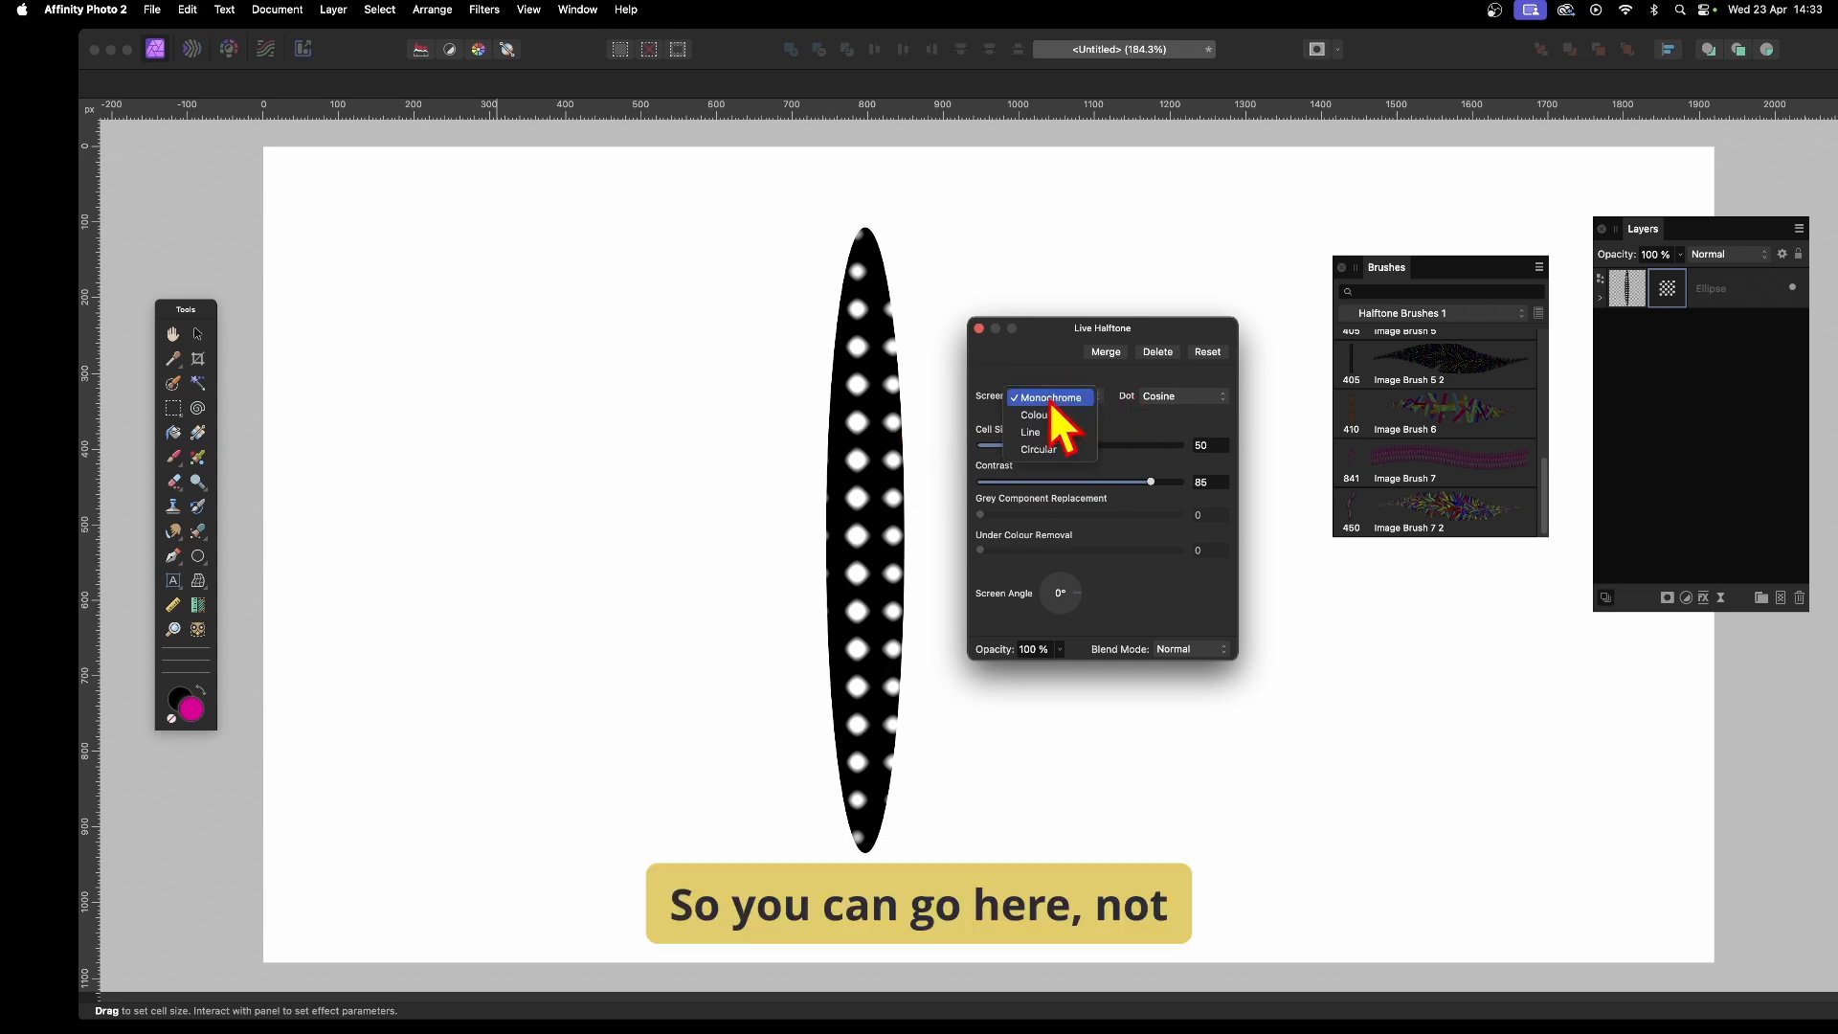
click(1050, 433)
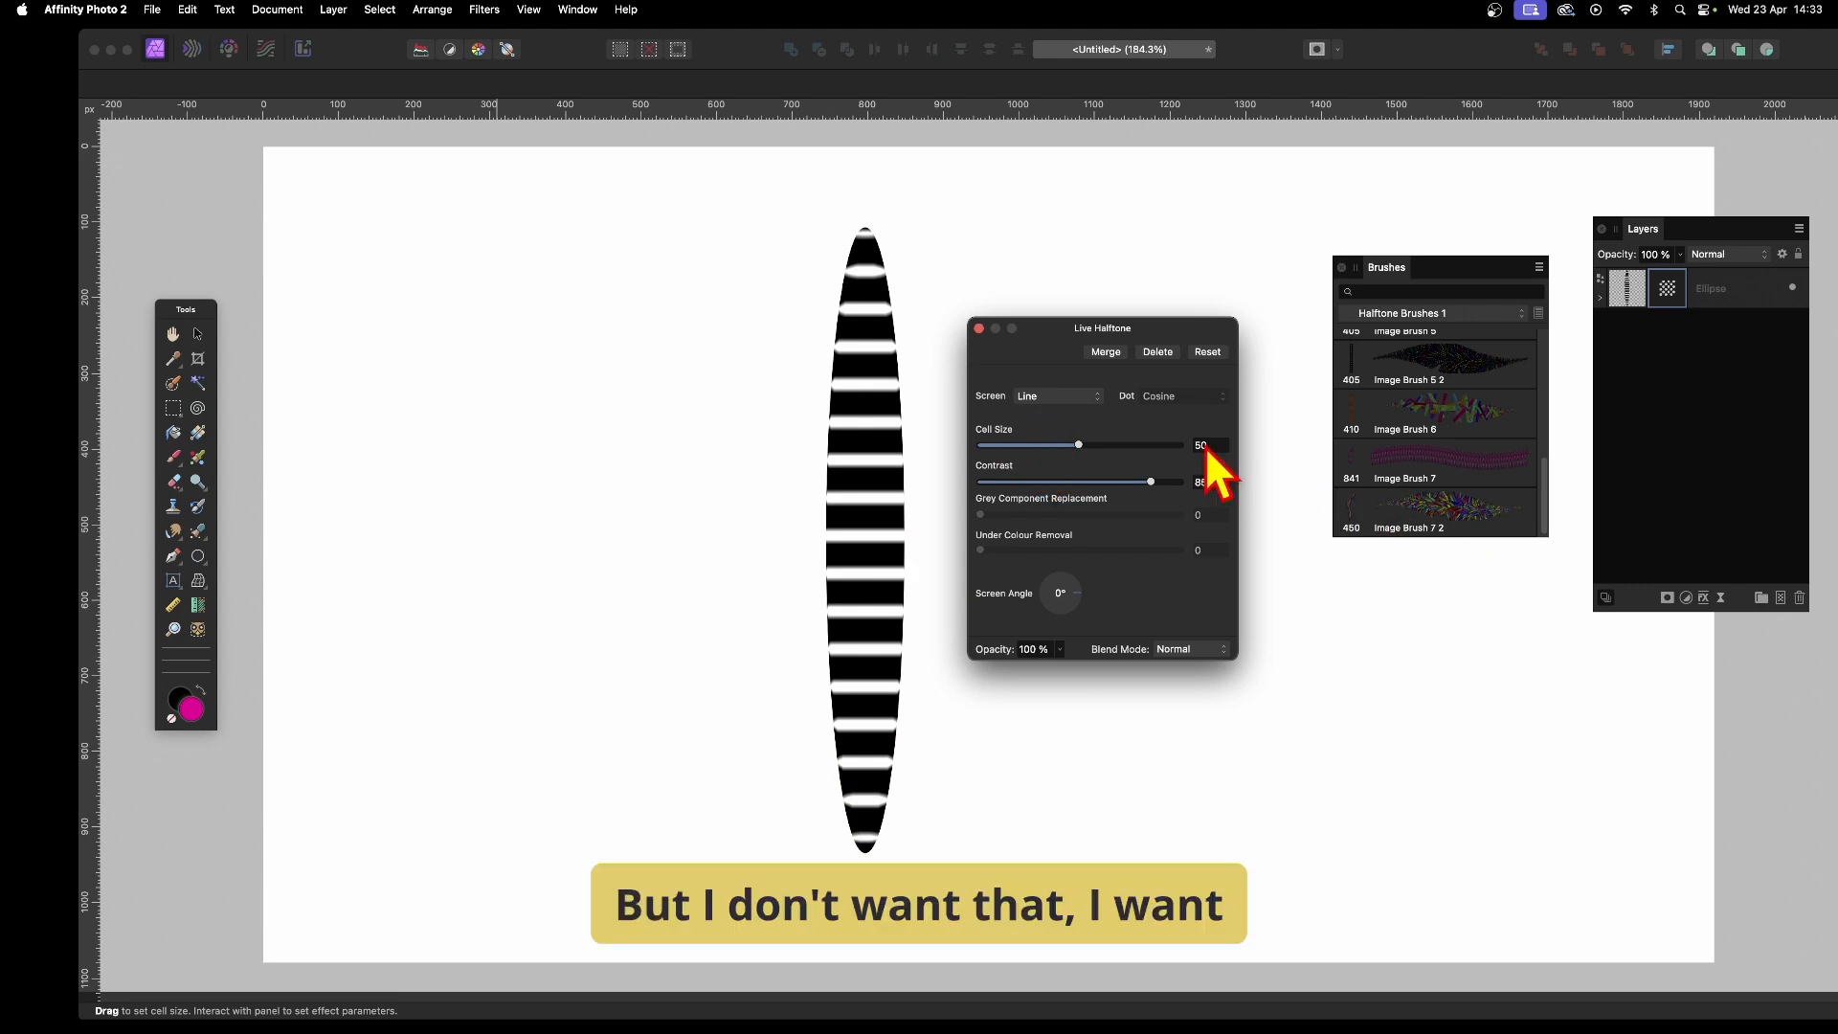
drag(1079, 445, 1003, 447)
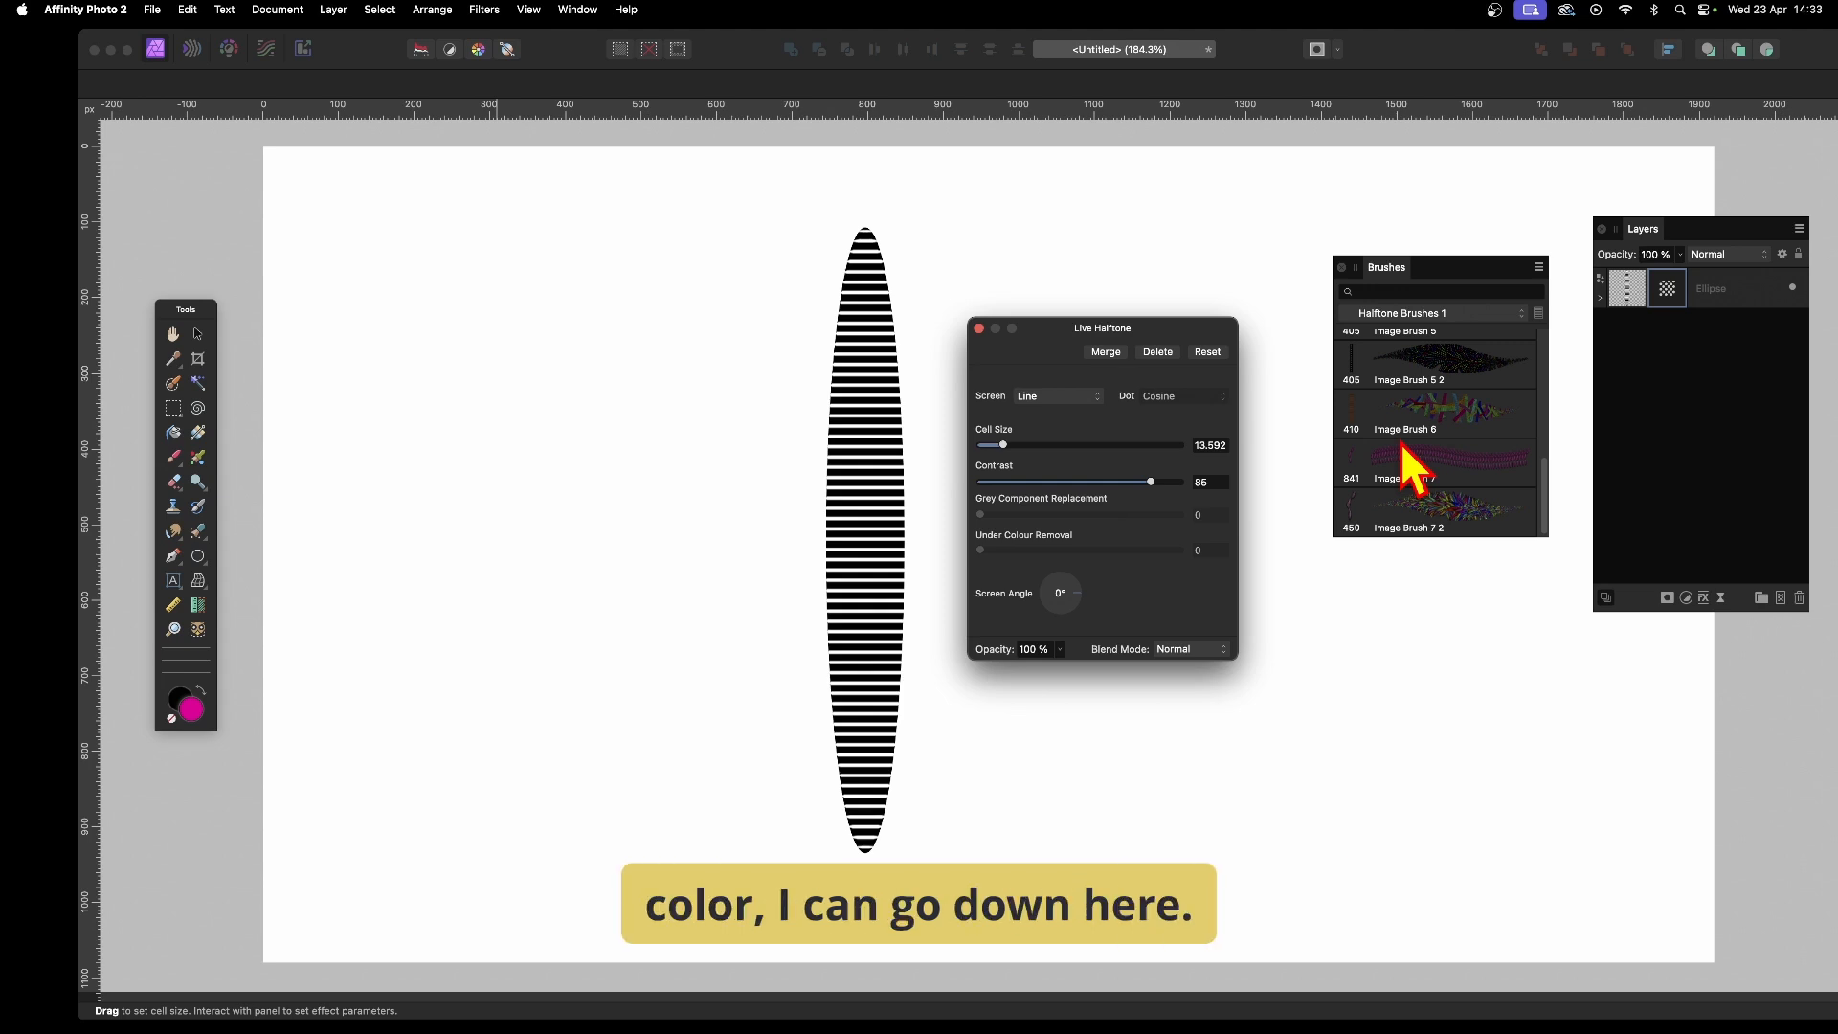
Set the halftone filter's blend mode to Darker Colour and close its settings.
click(1173, 655)
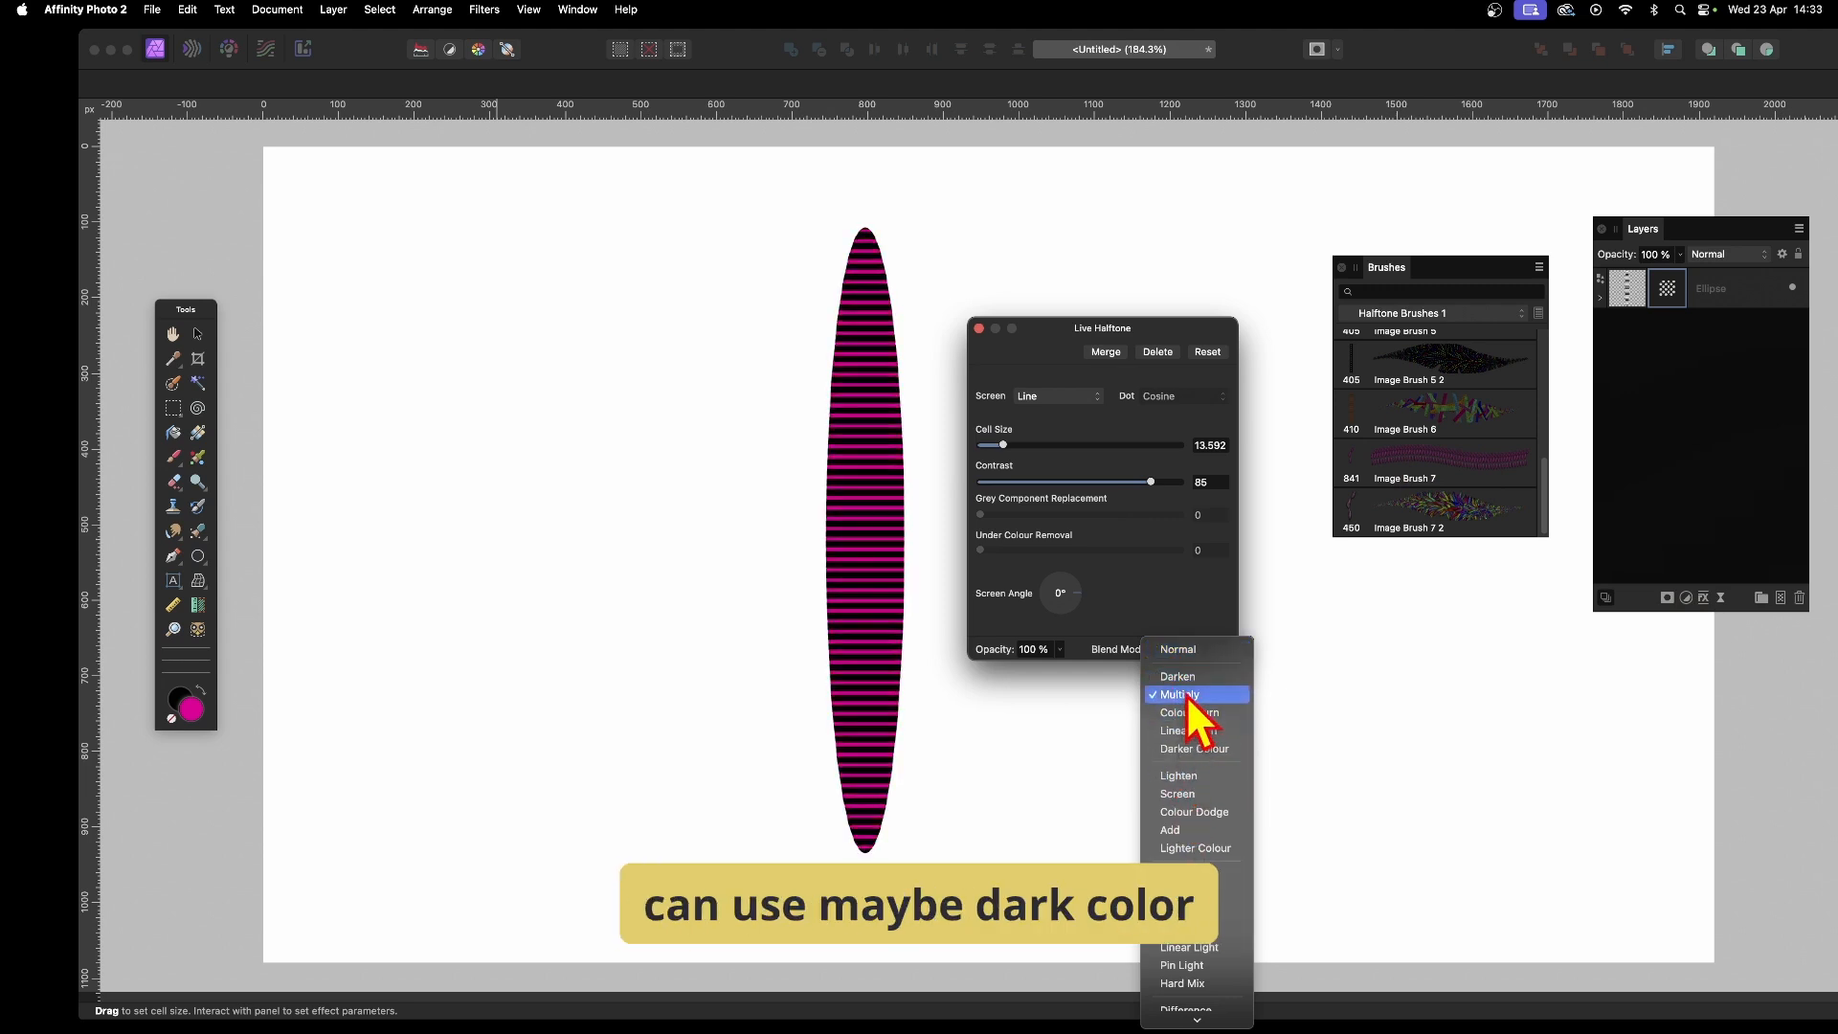
click(1187, 748)
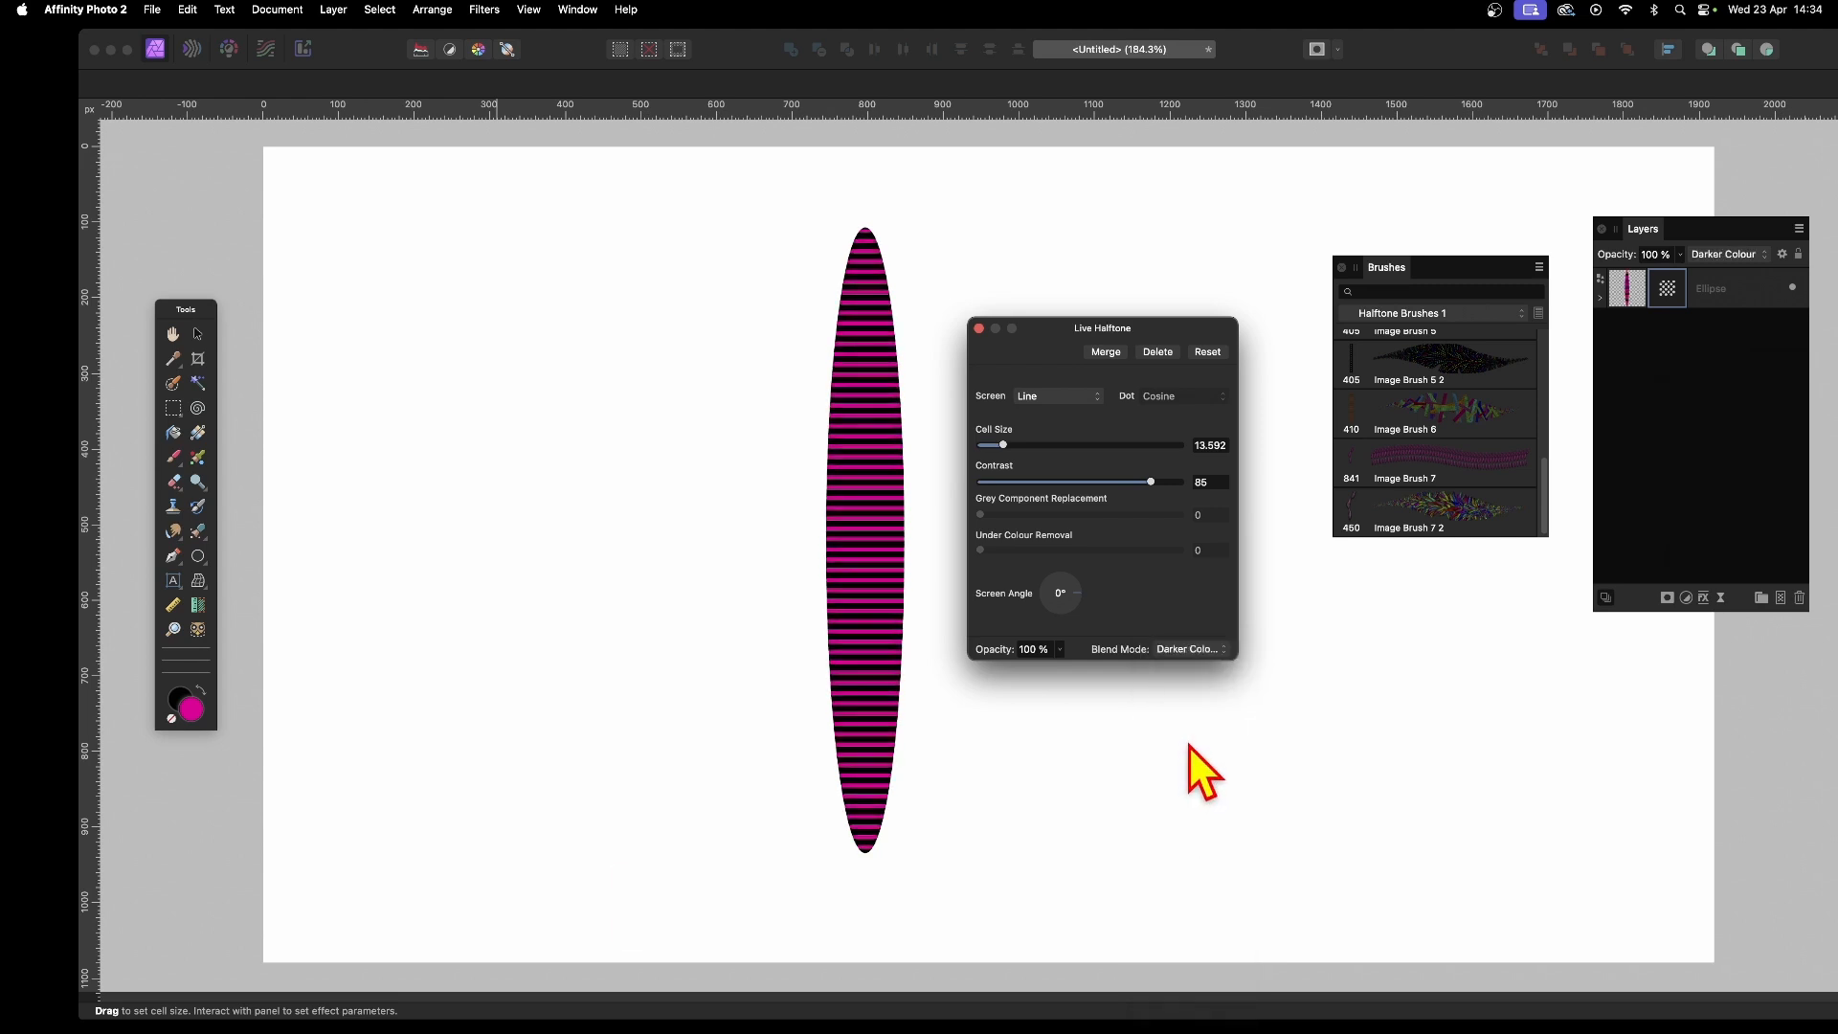
click(979, 328)
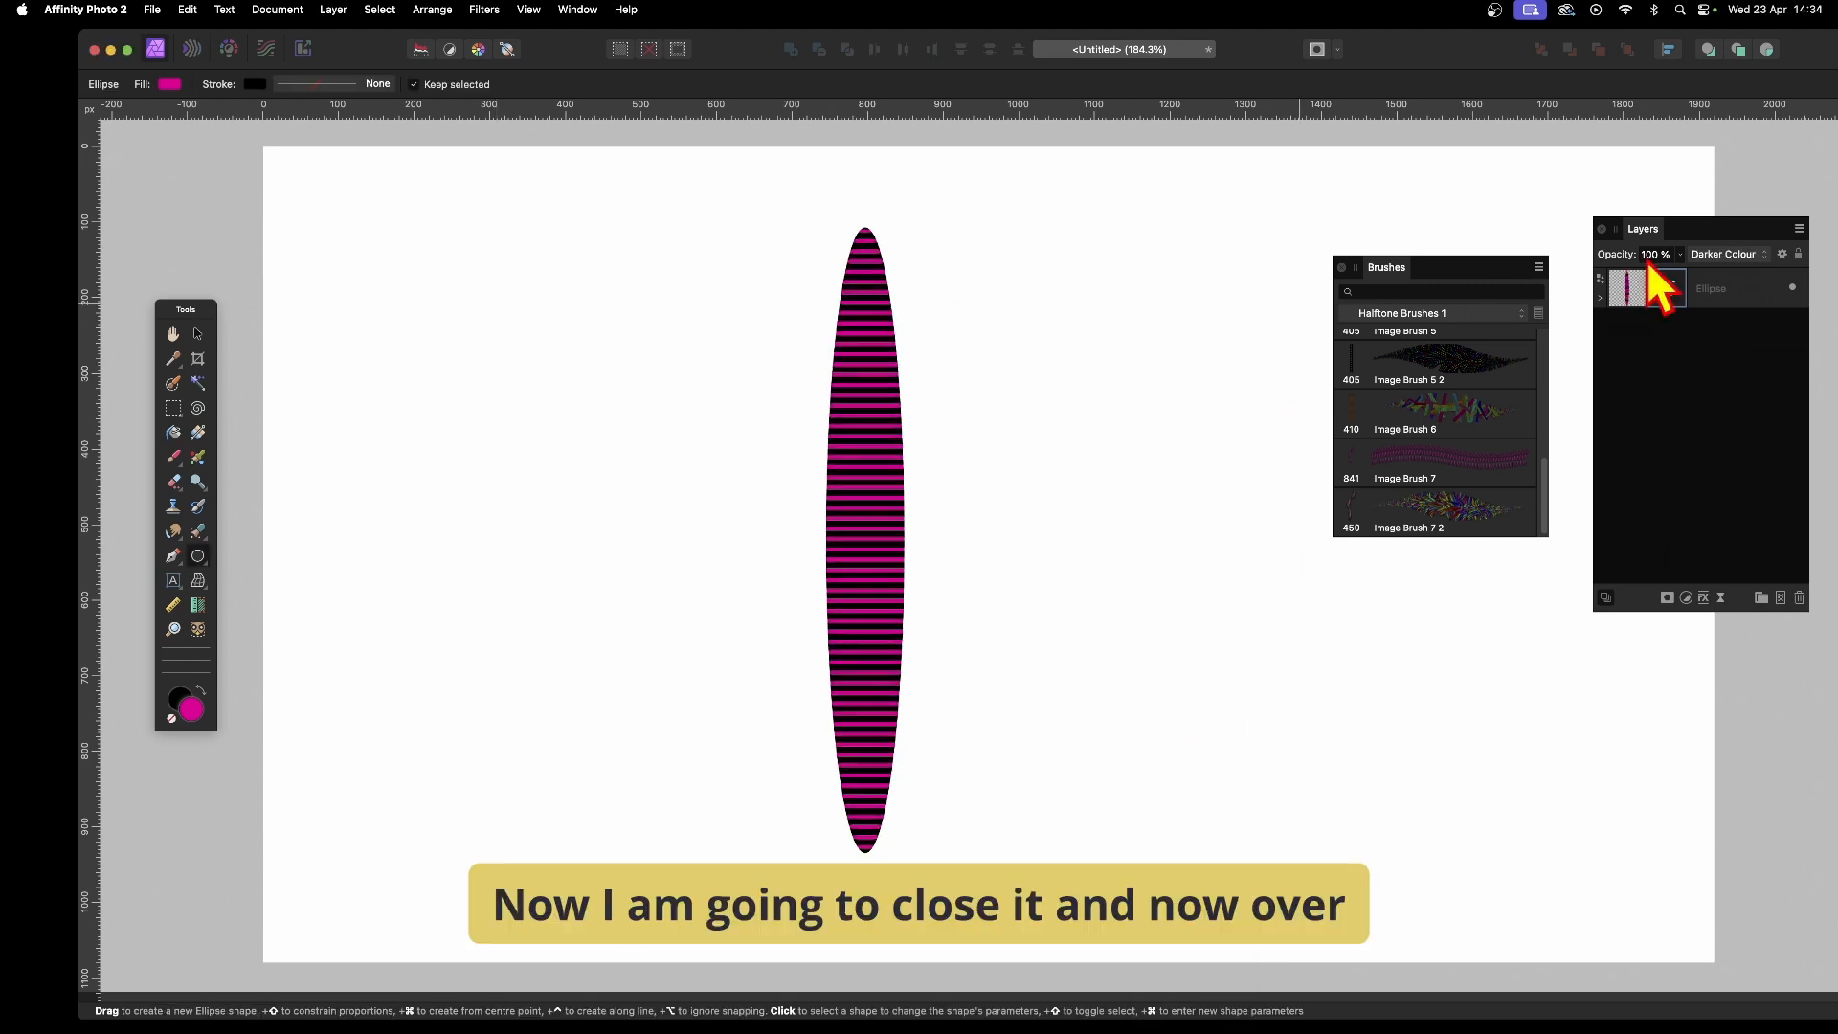
Select the whole ellipse layer and rasterise it together with its halftone filter.
drag(1684, 228, 1085, 239)
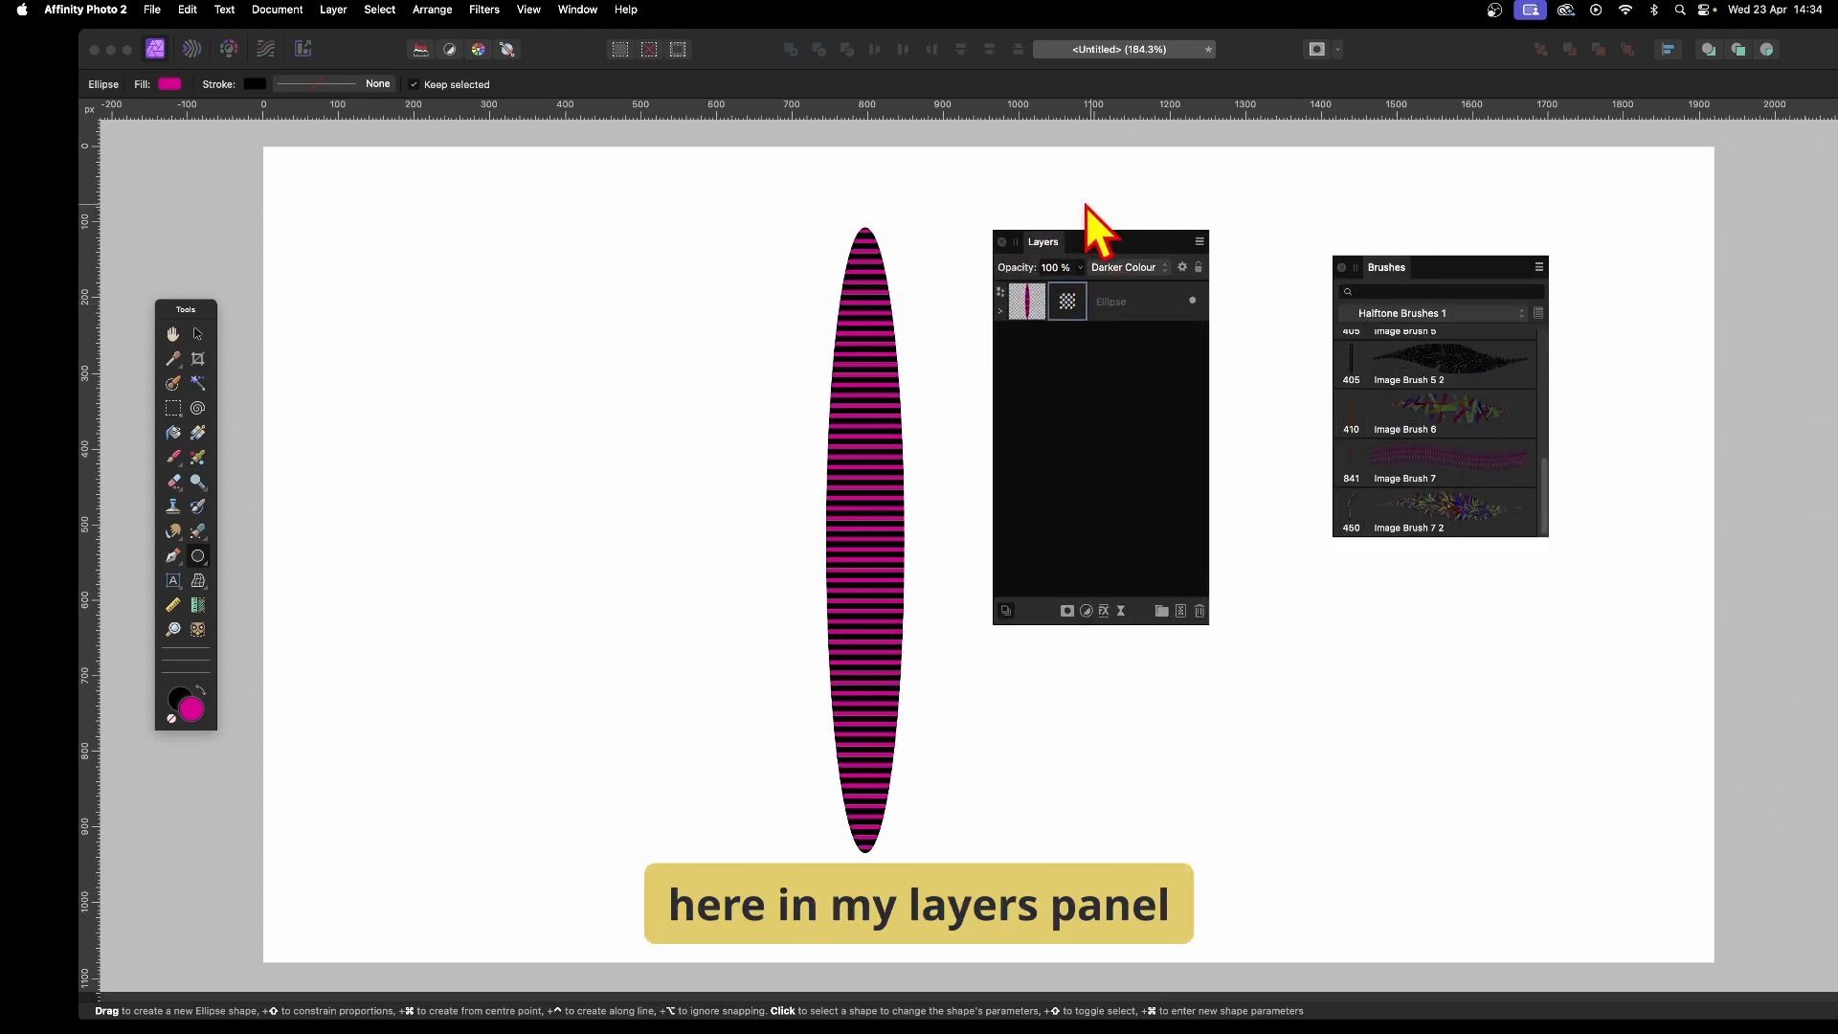
click(578, 10)
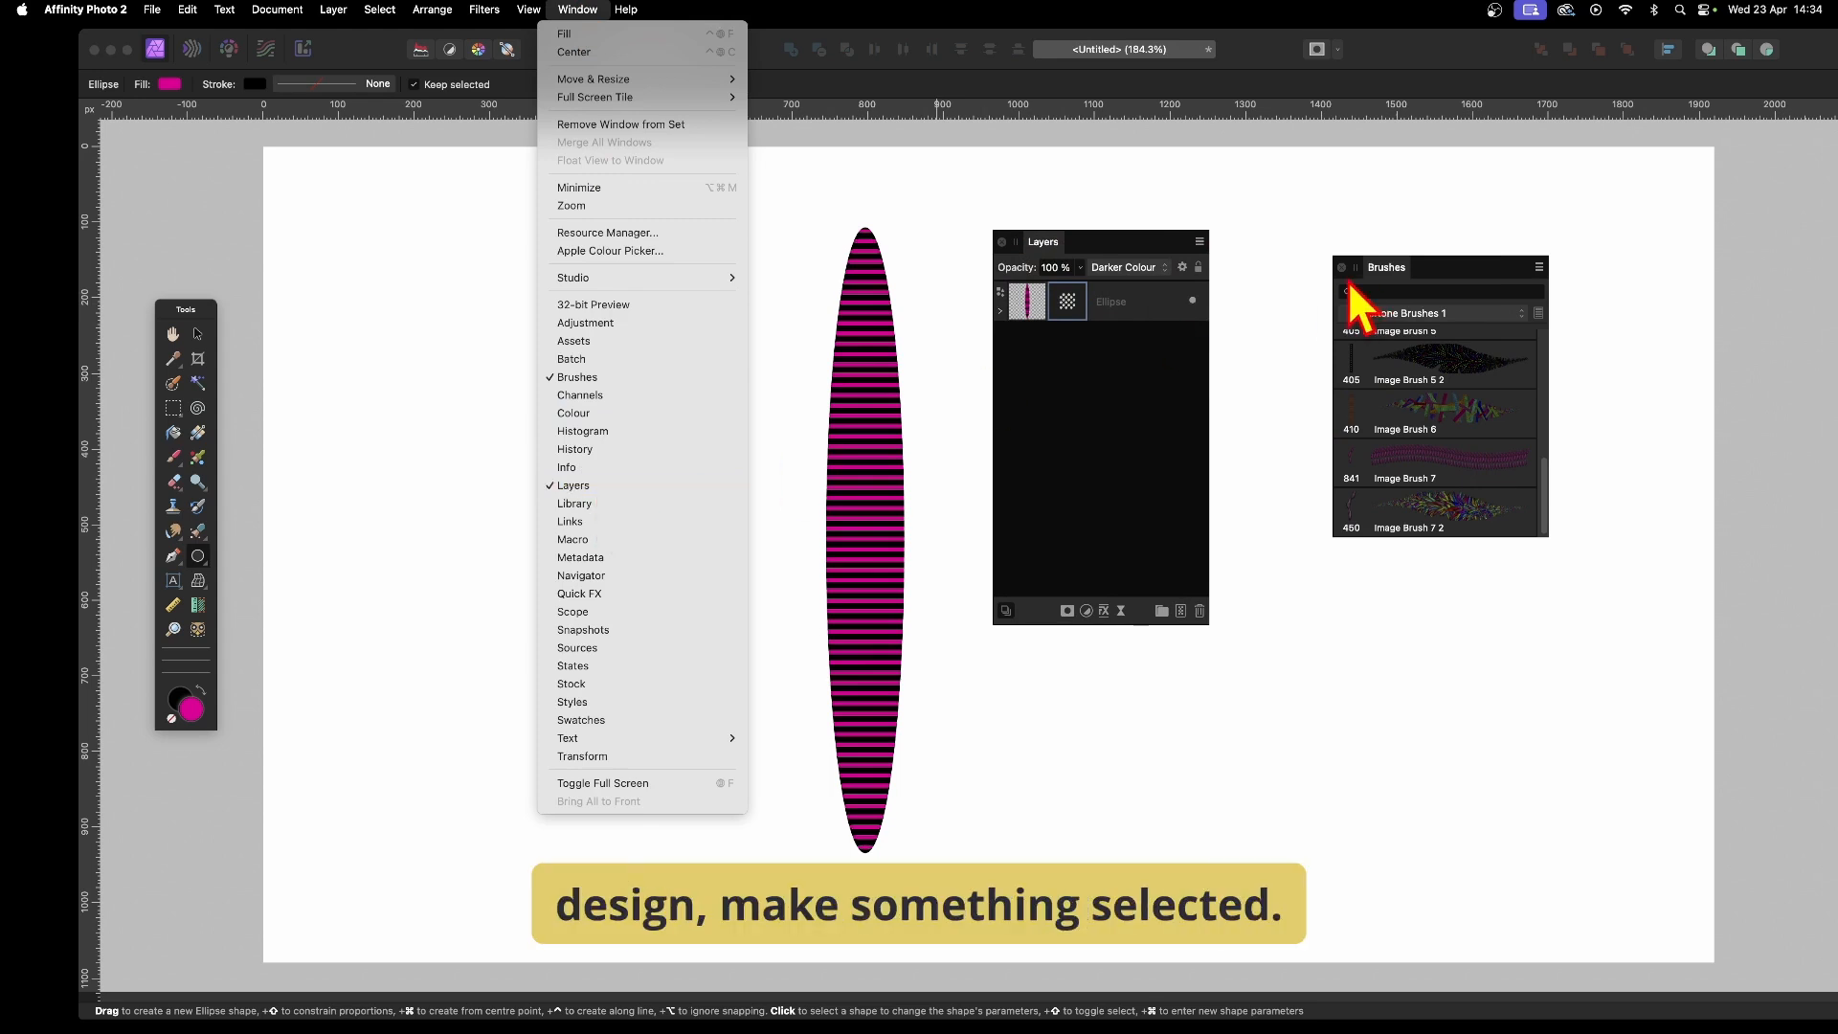
click(1087, 331)
click(1129, 302)
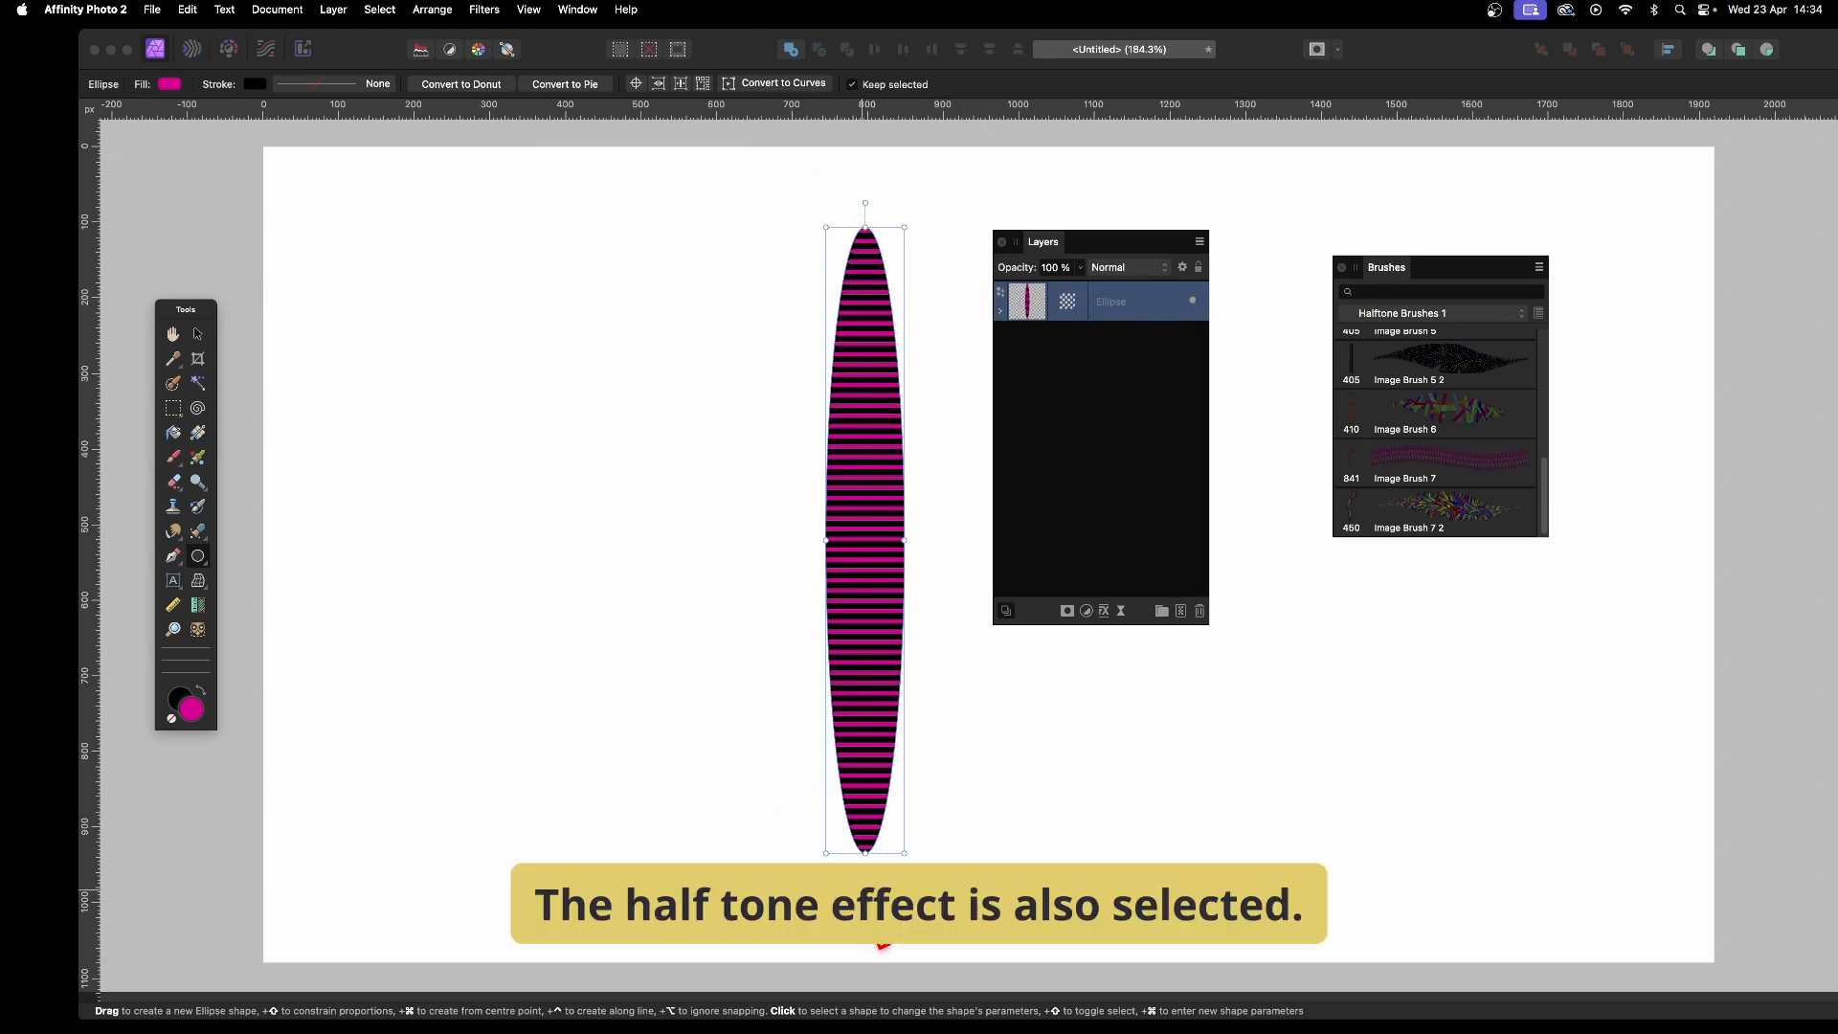
right_click(1122, 300)
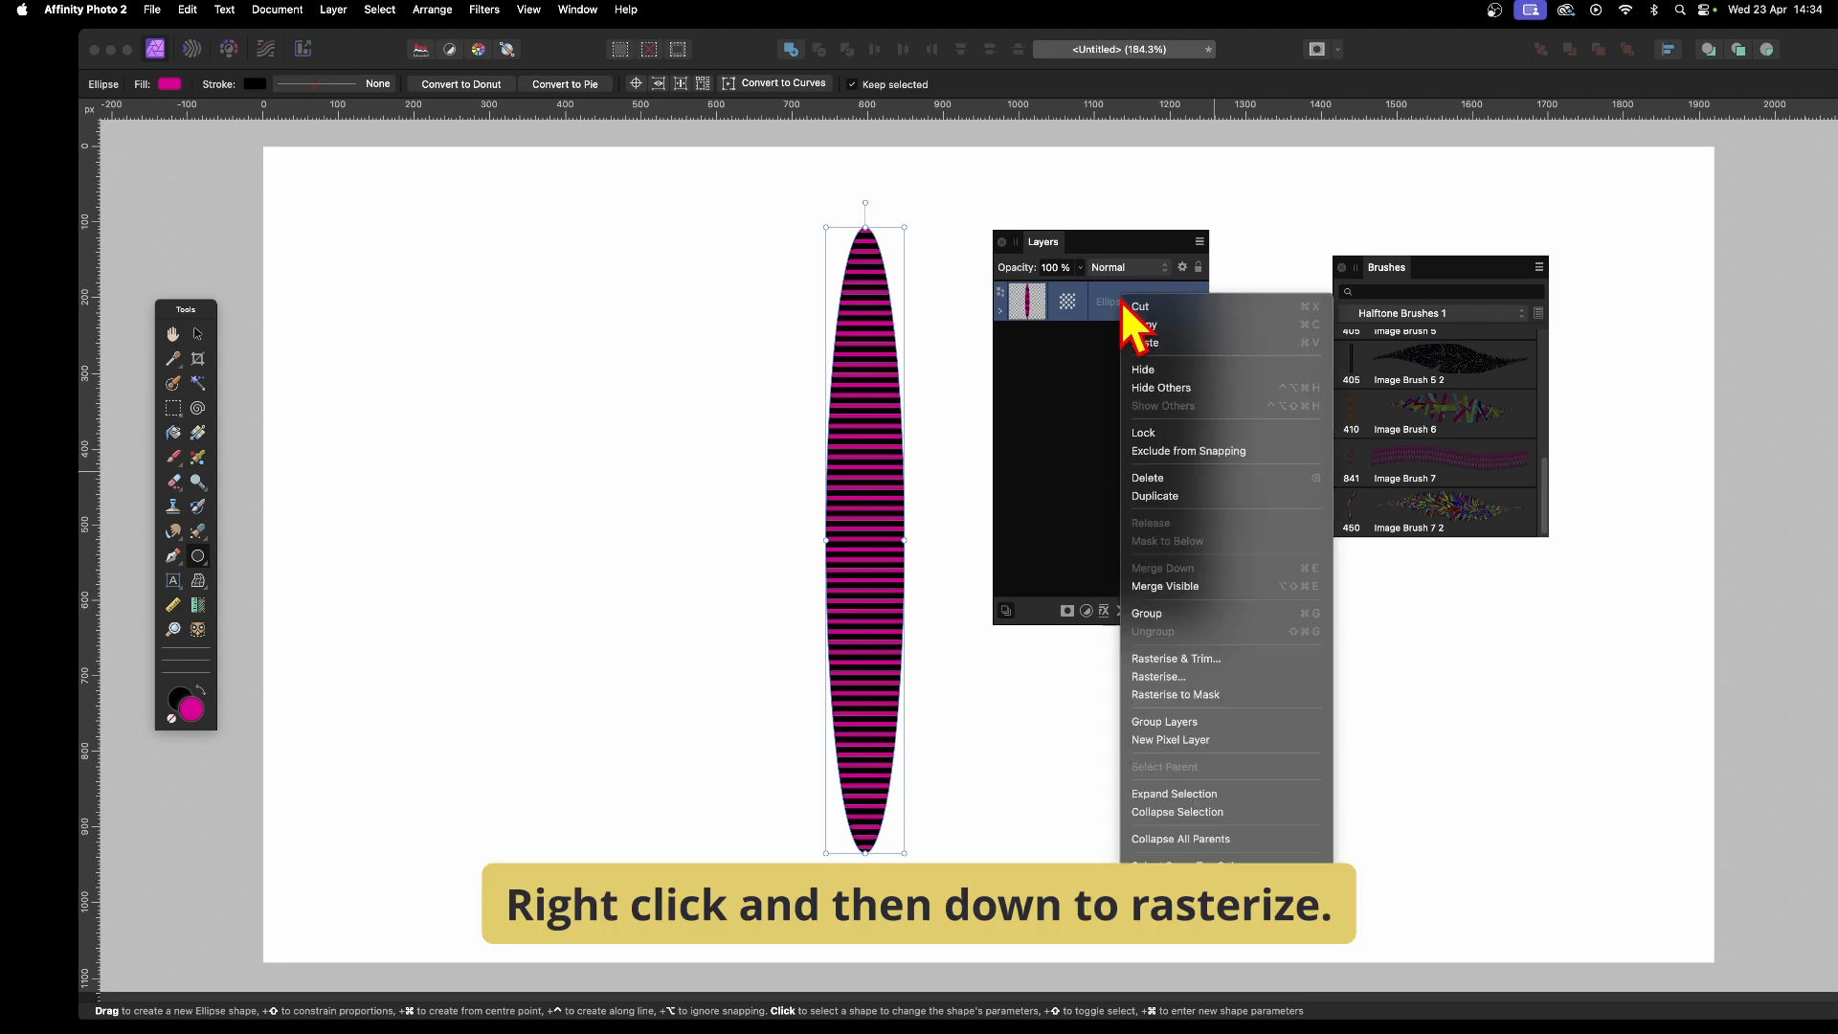
click(1177, 677)
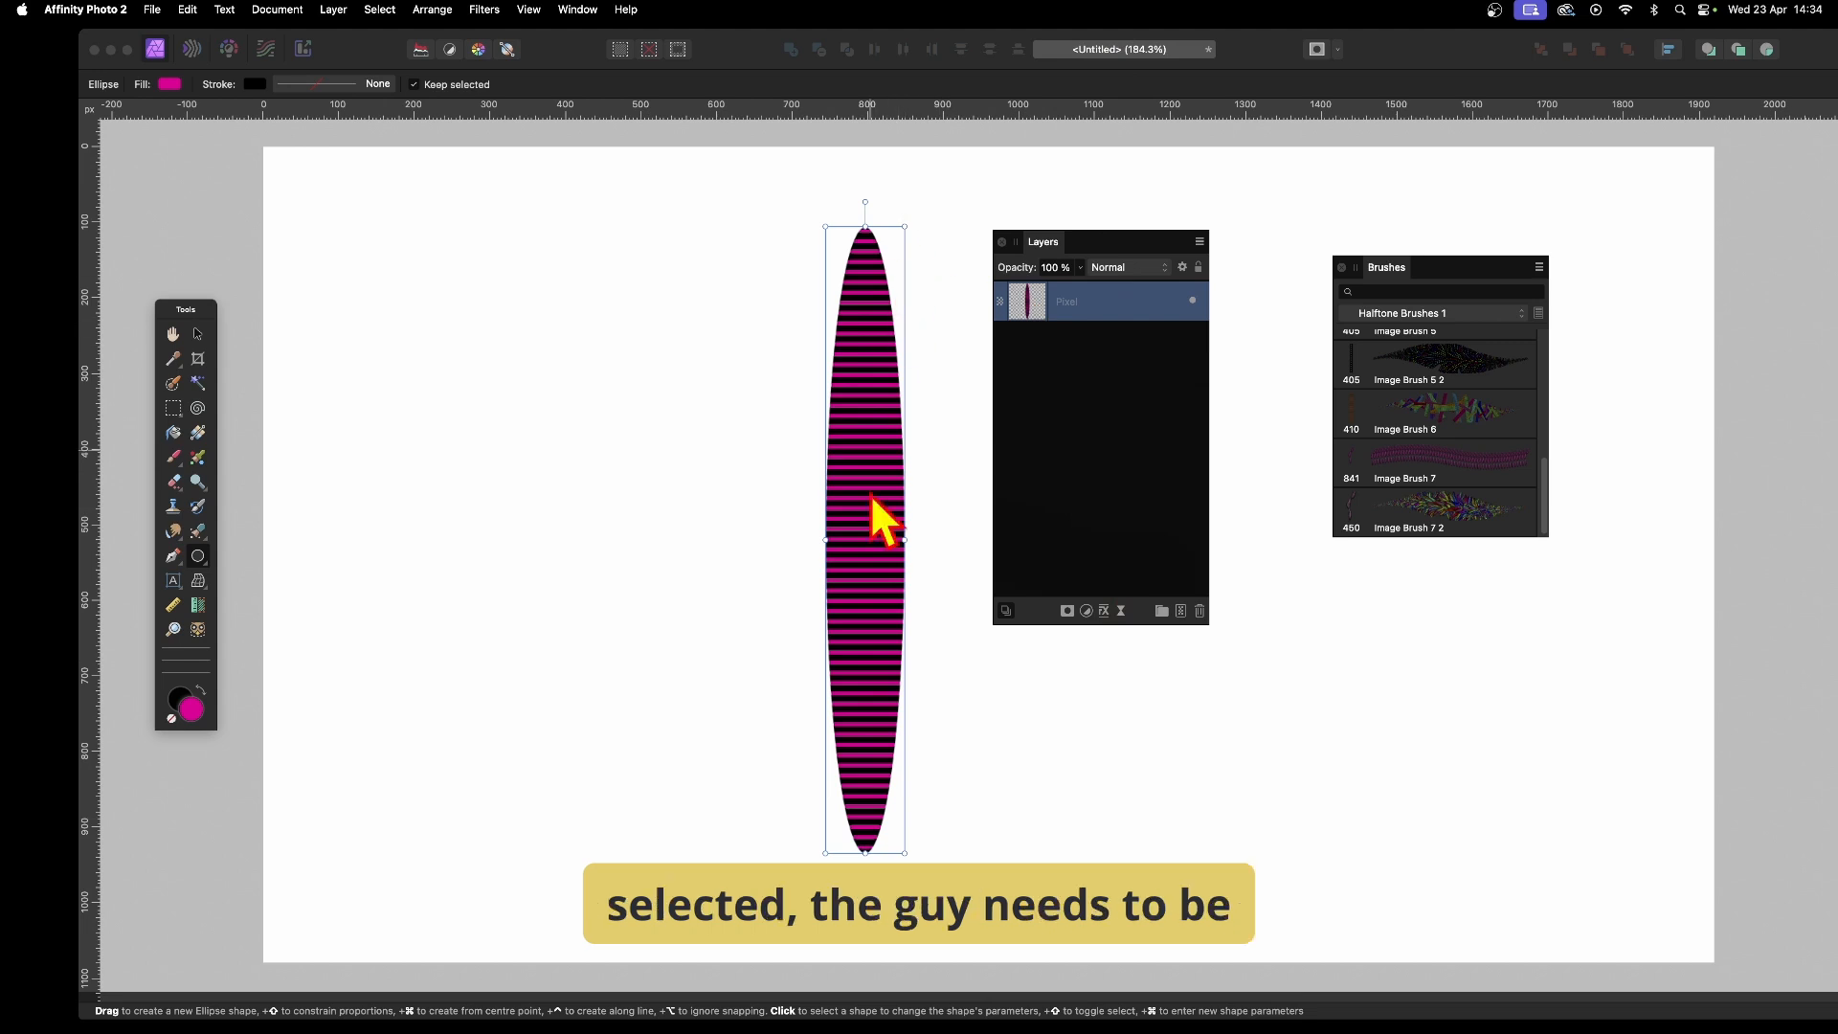
Add a 3D layer effect to the rasterised ellipse with a radius of 200 px.
click(1106, 616)
drag(1517, 247, 1315, 262)
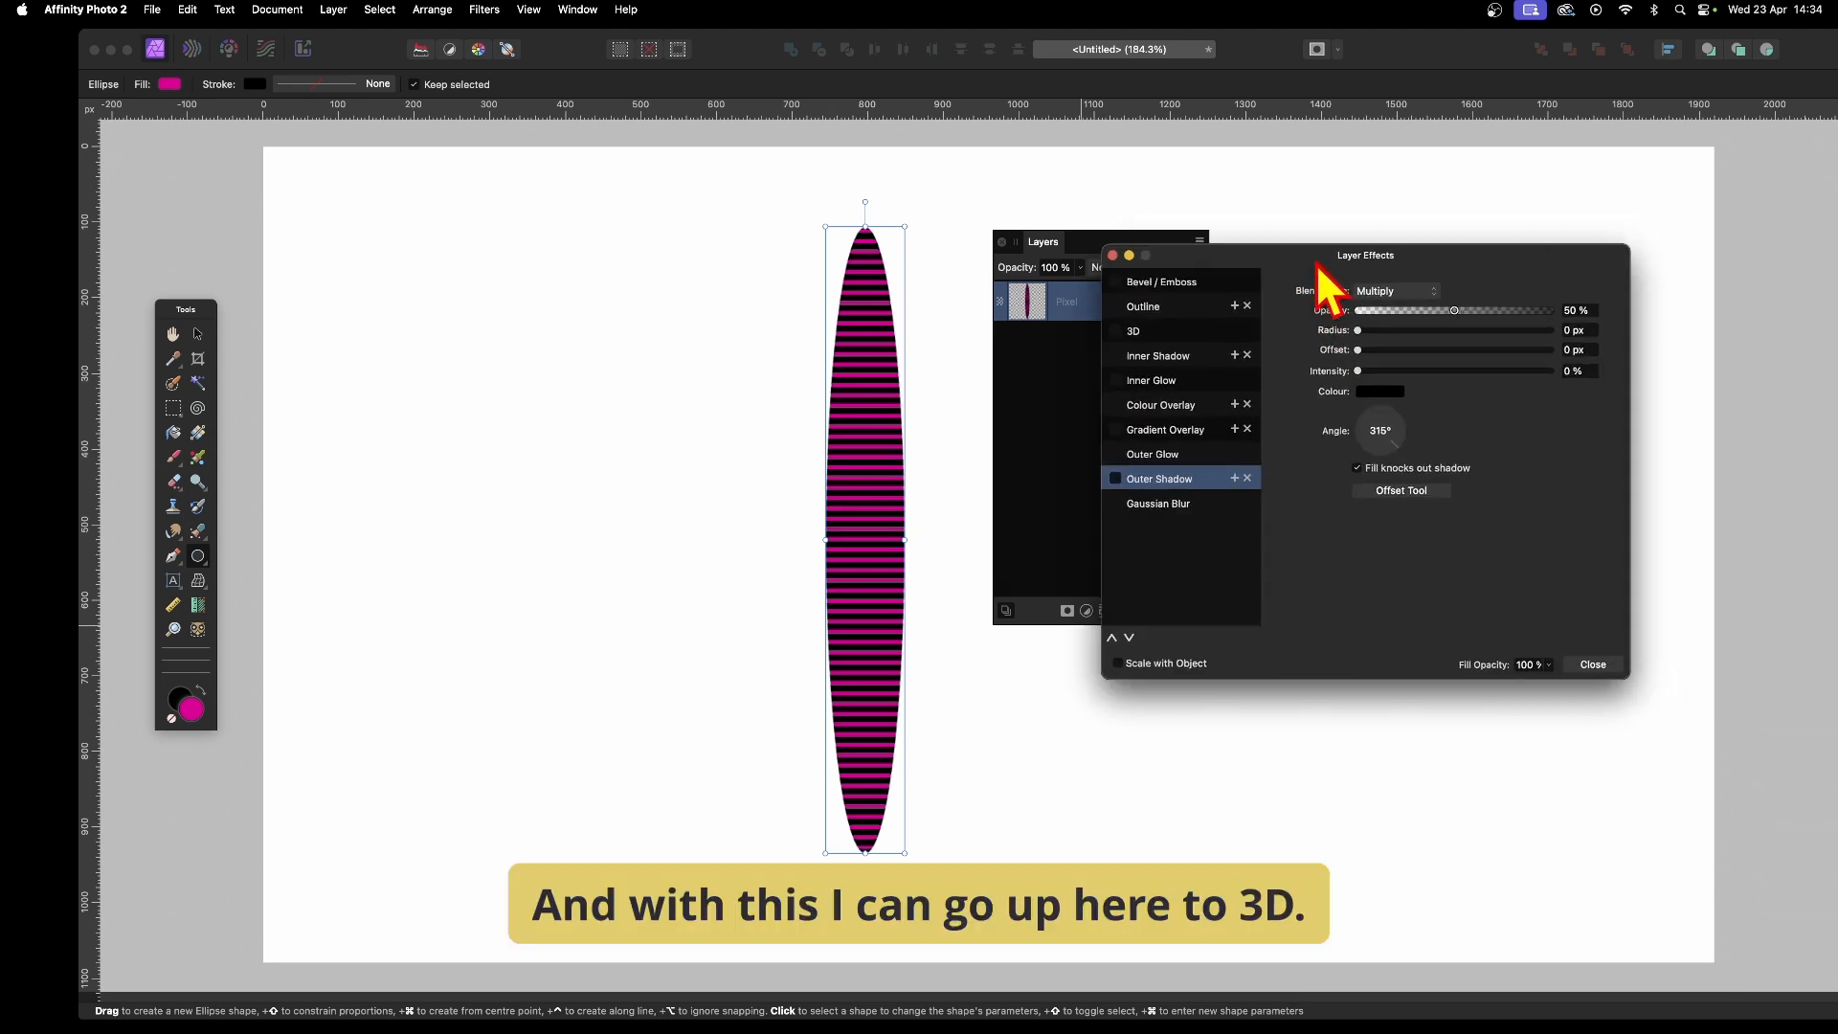
click(1132, 332)
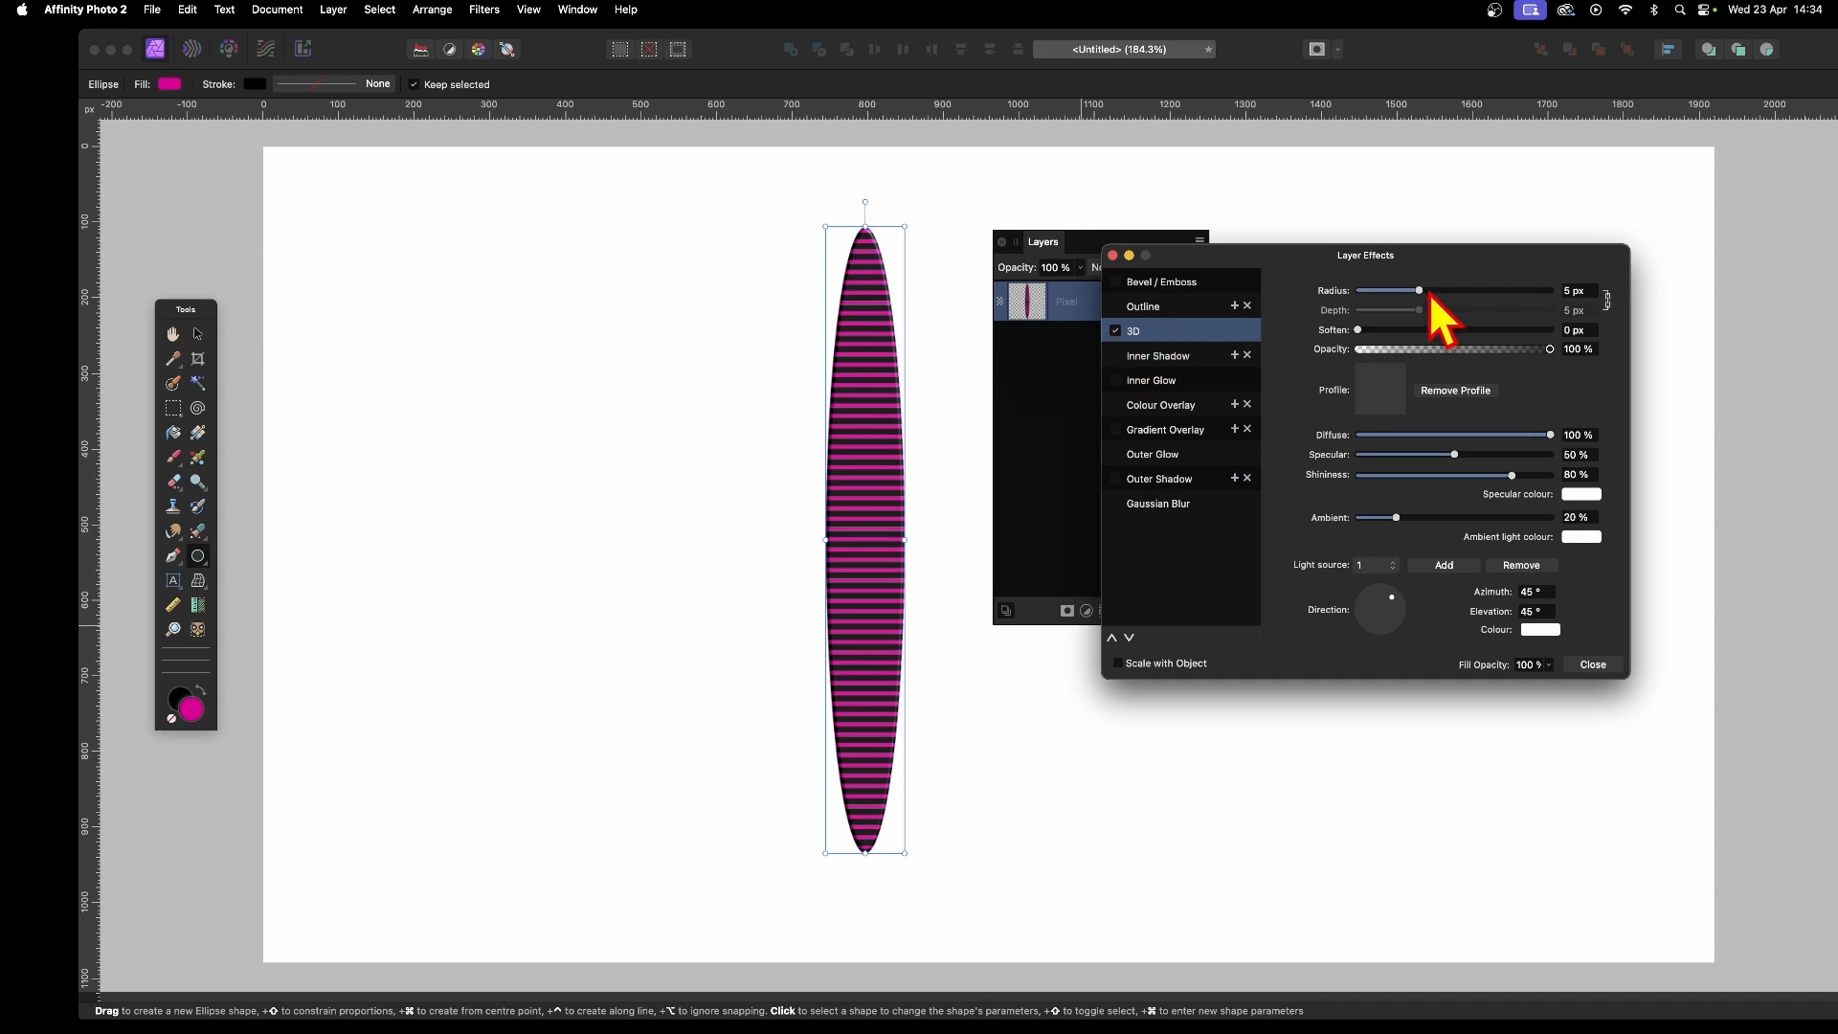
drag(1418, 291, 1694, 299)
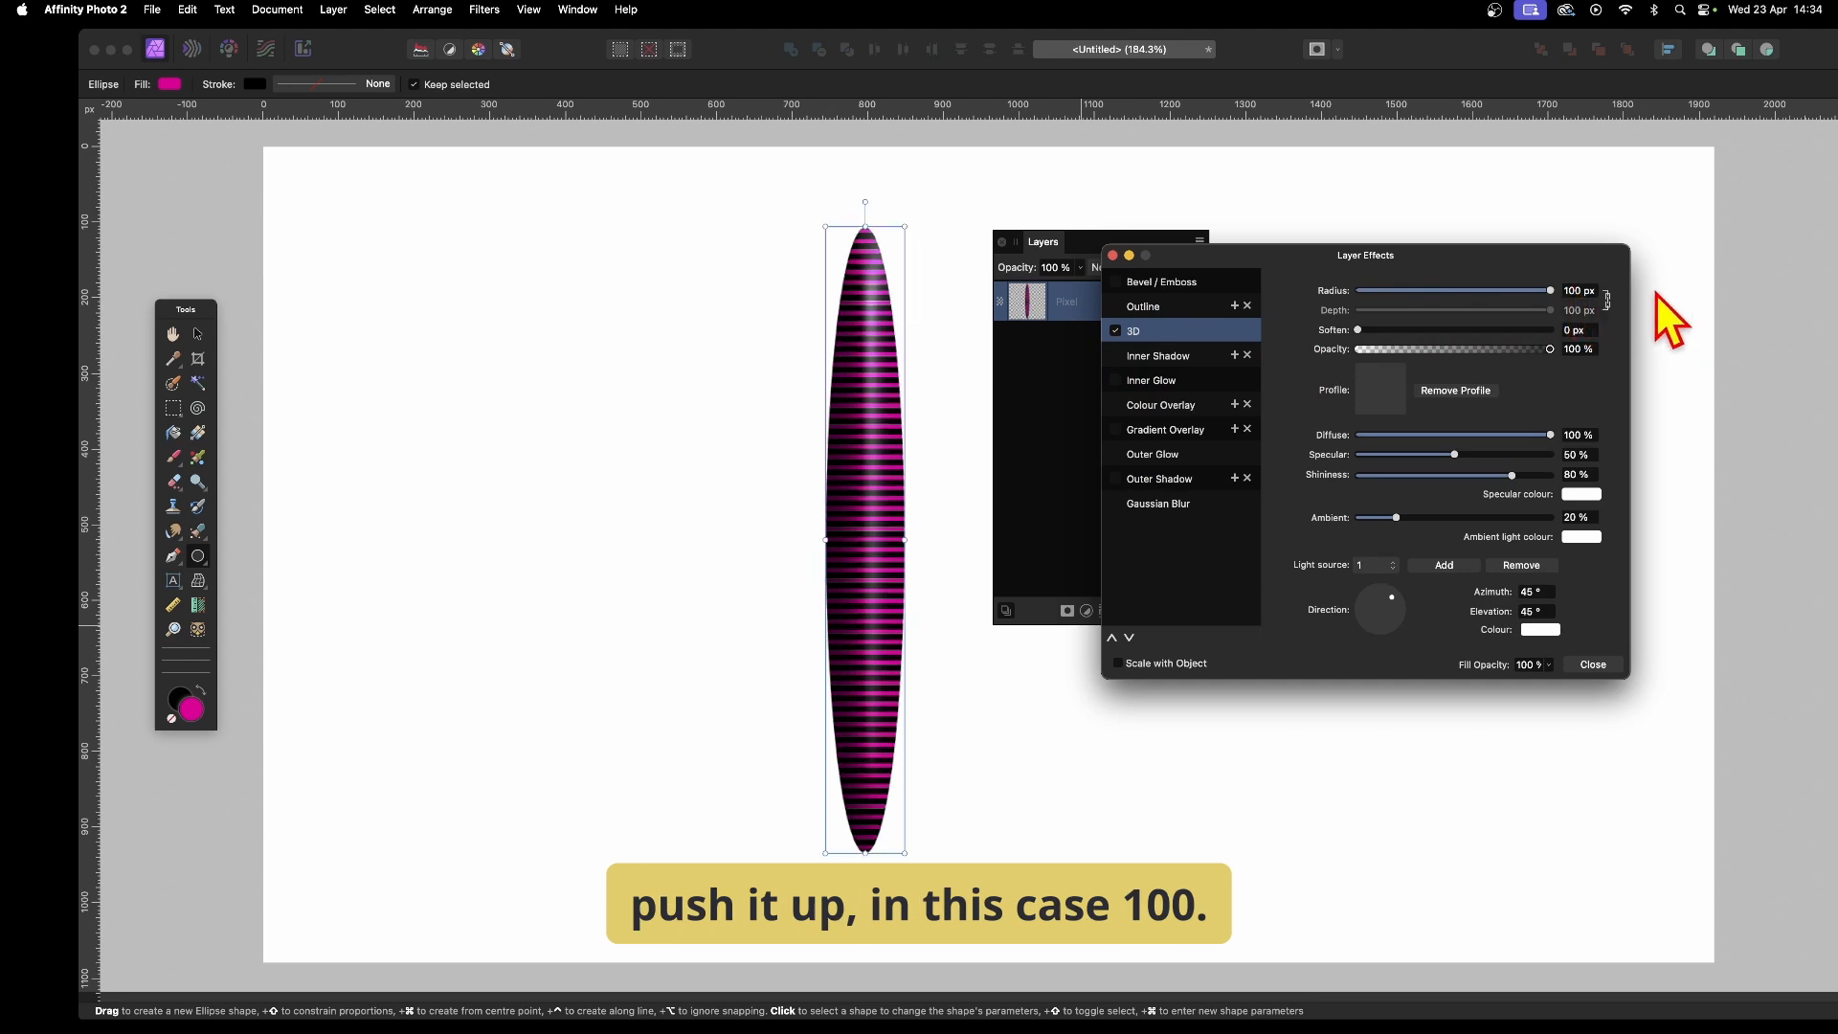
click(1582, 291)
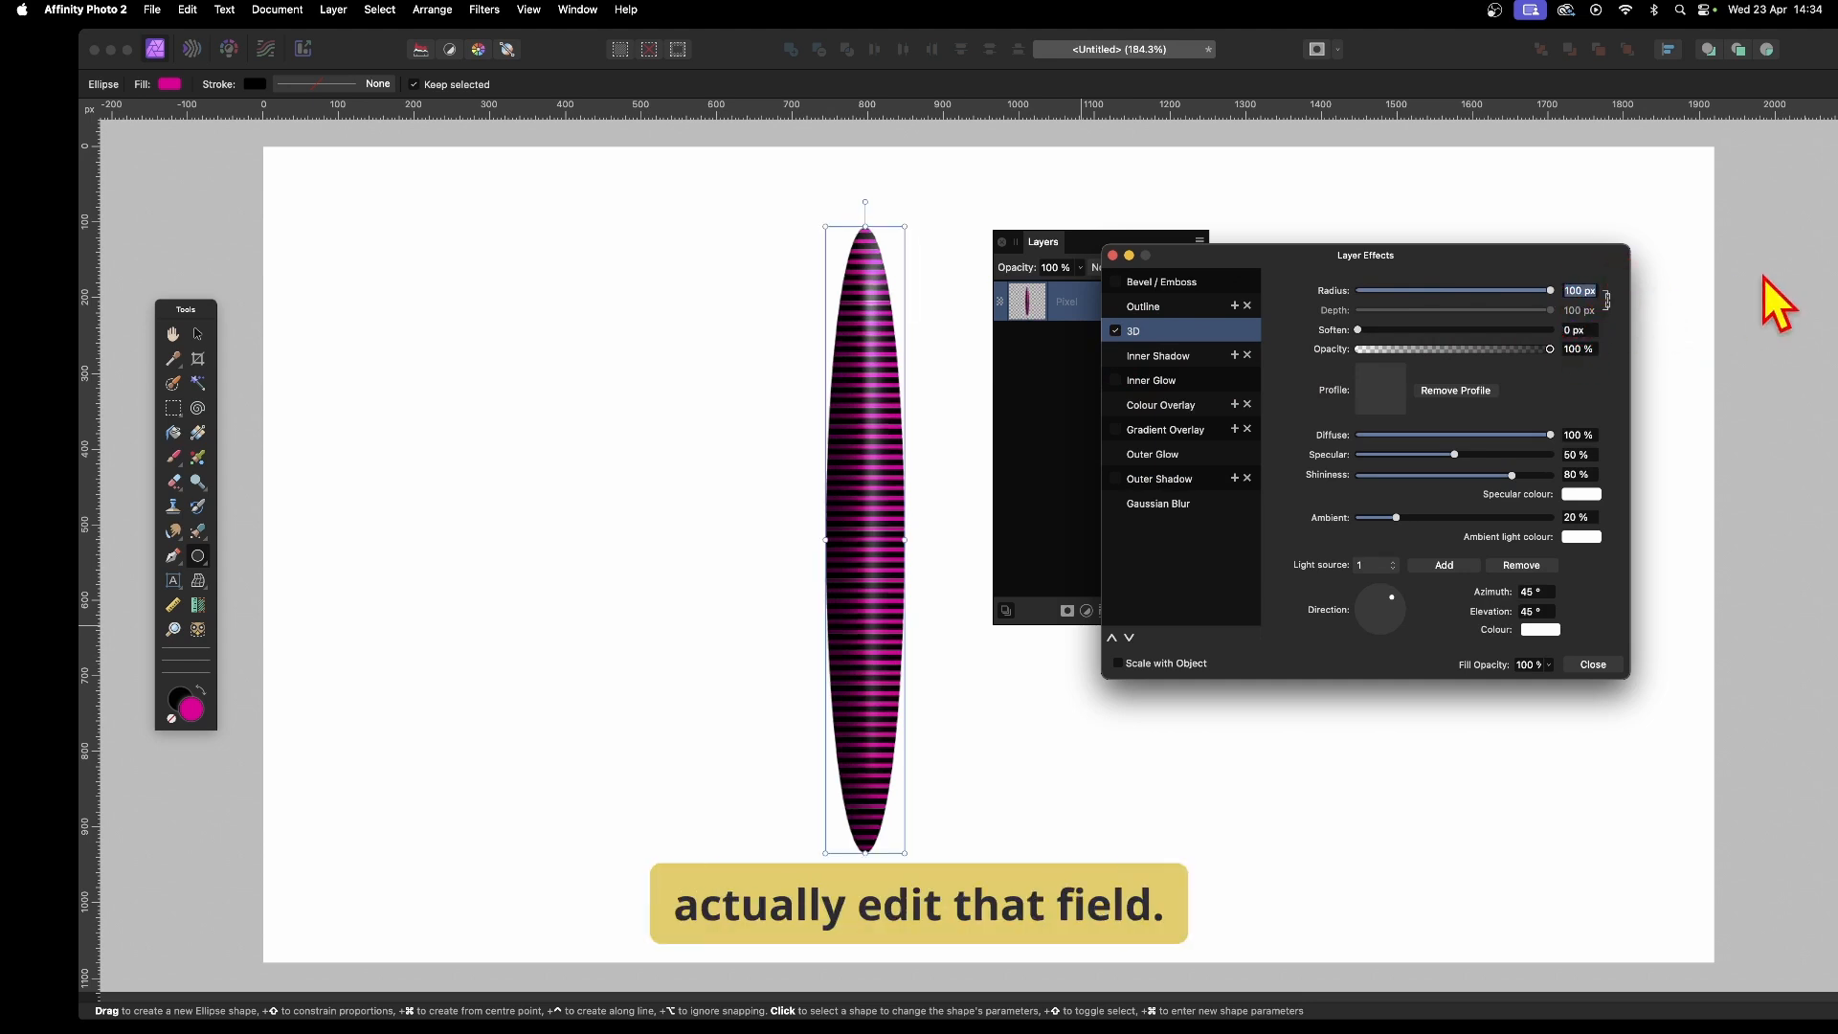
text(300)
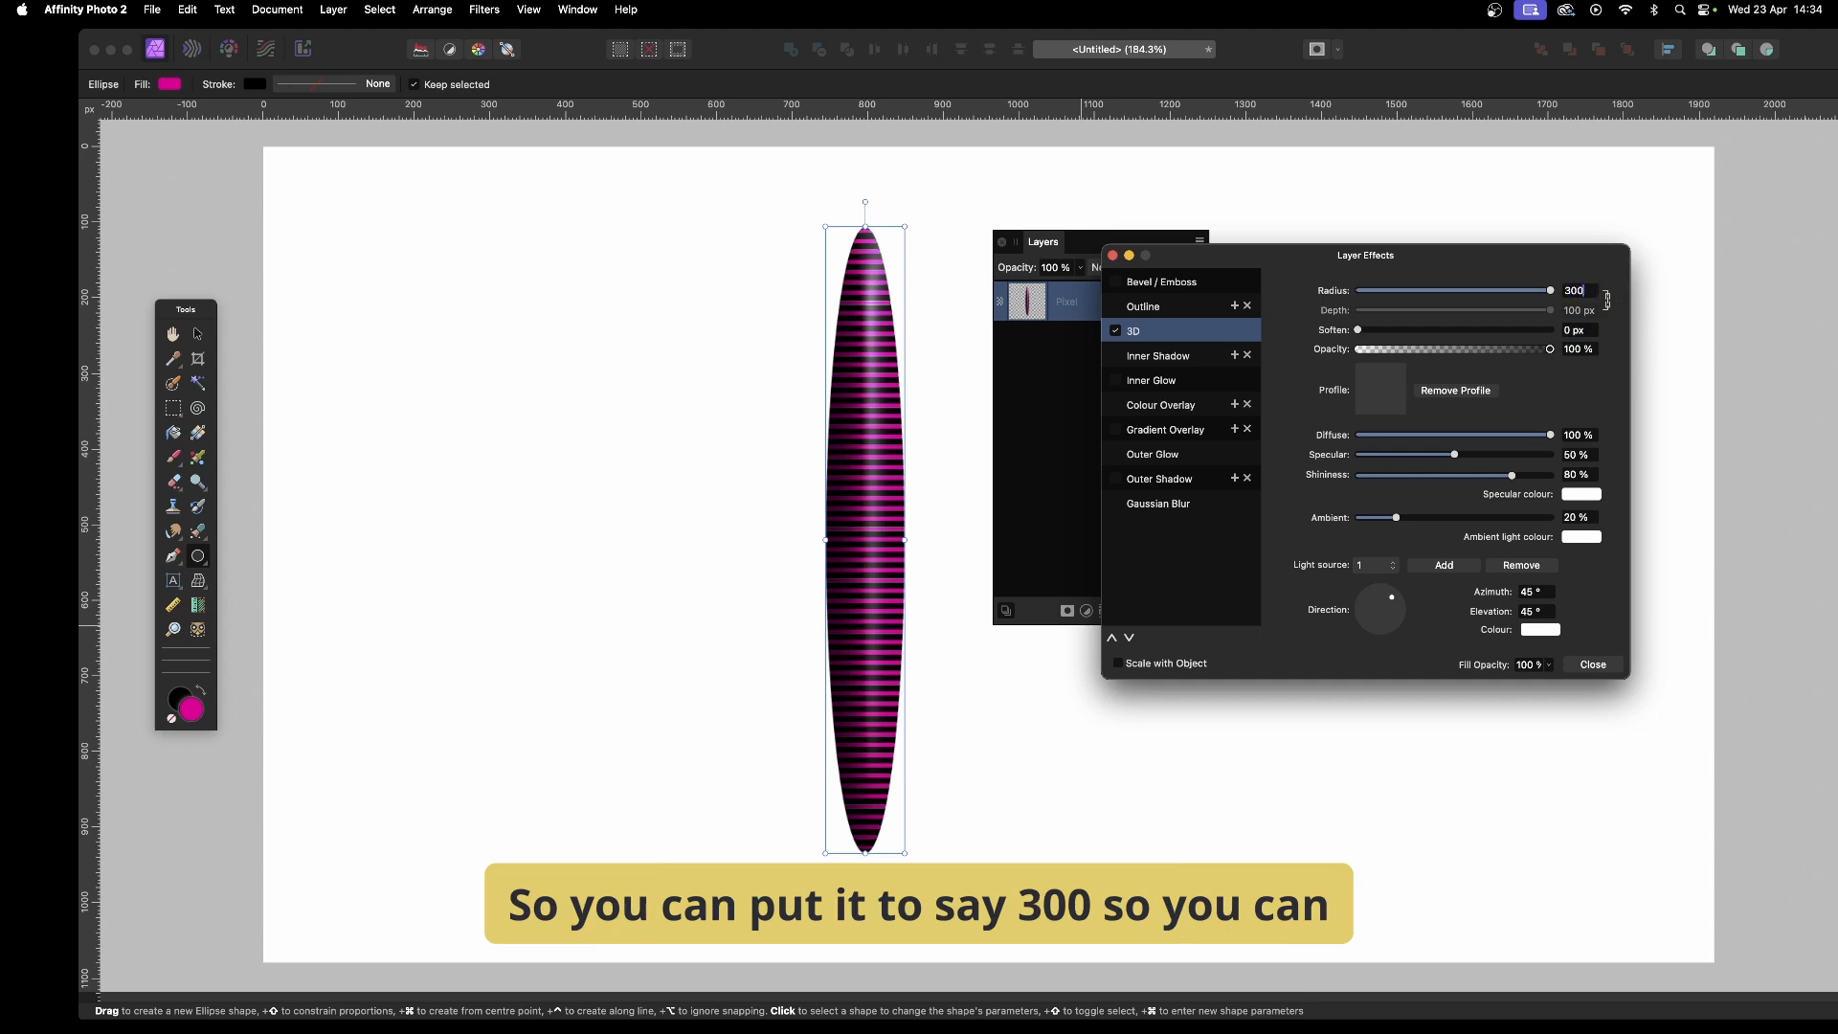
key(Return)
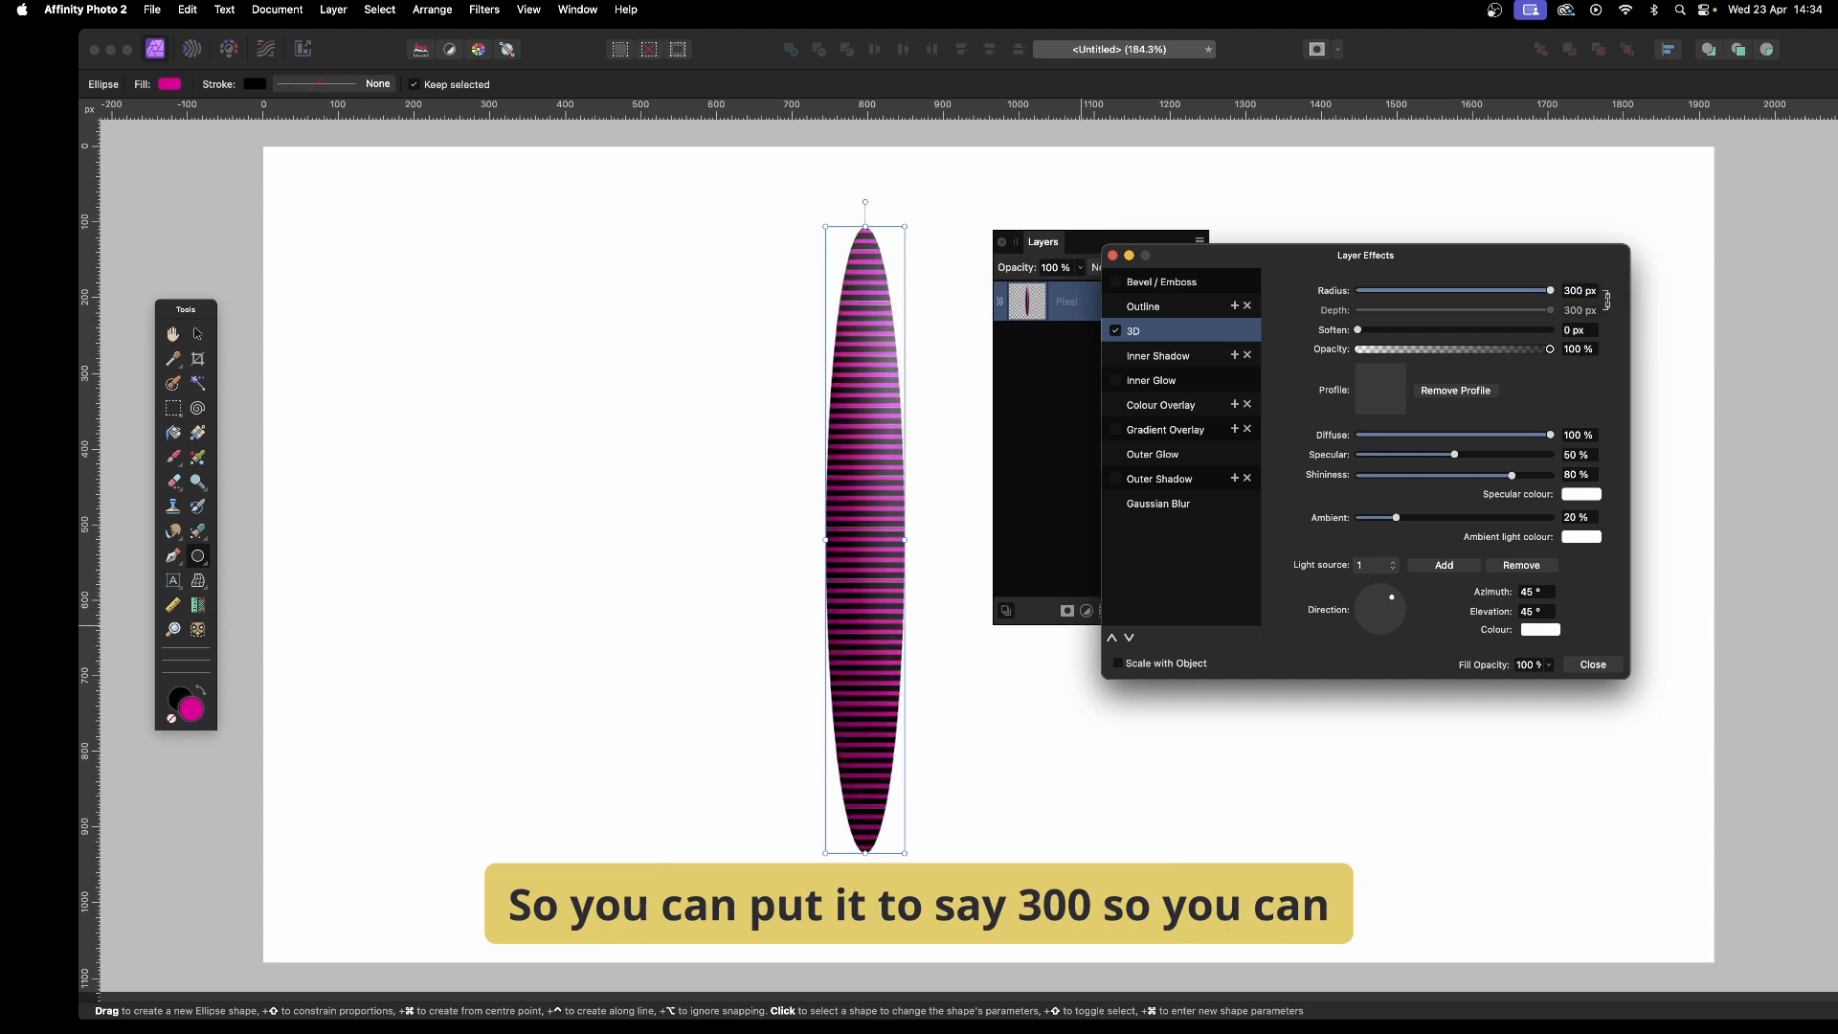
click(1571, 291)
text(20)
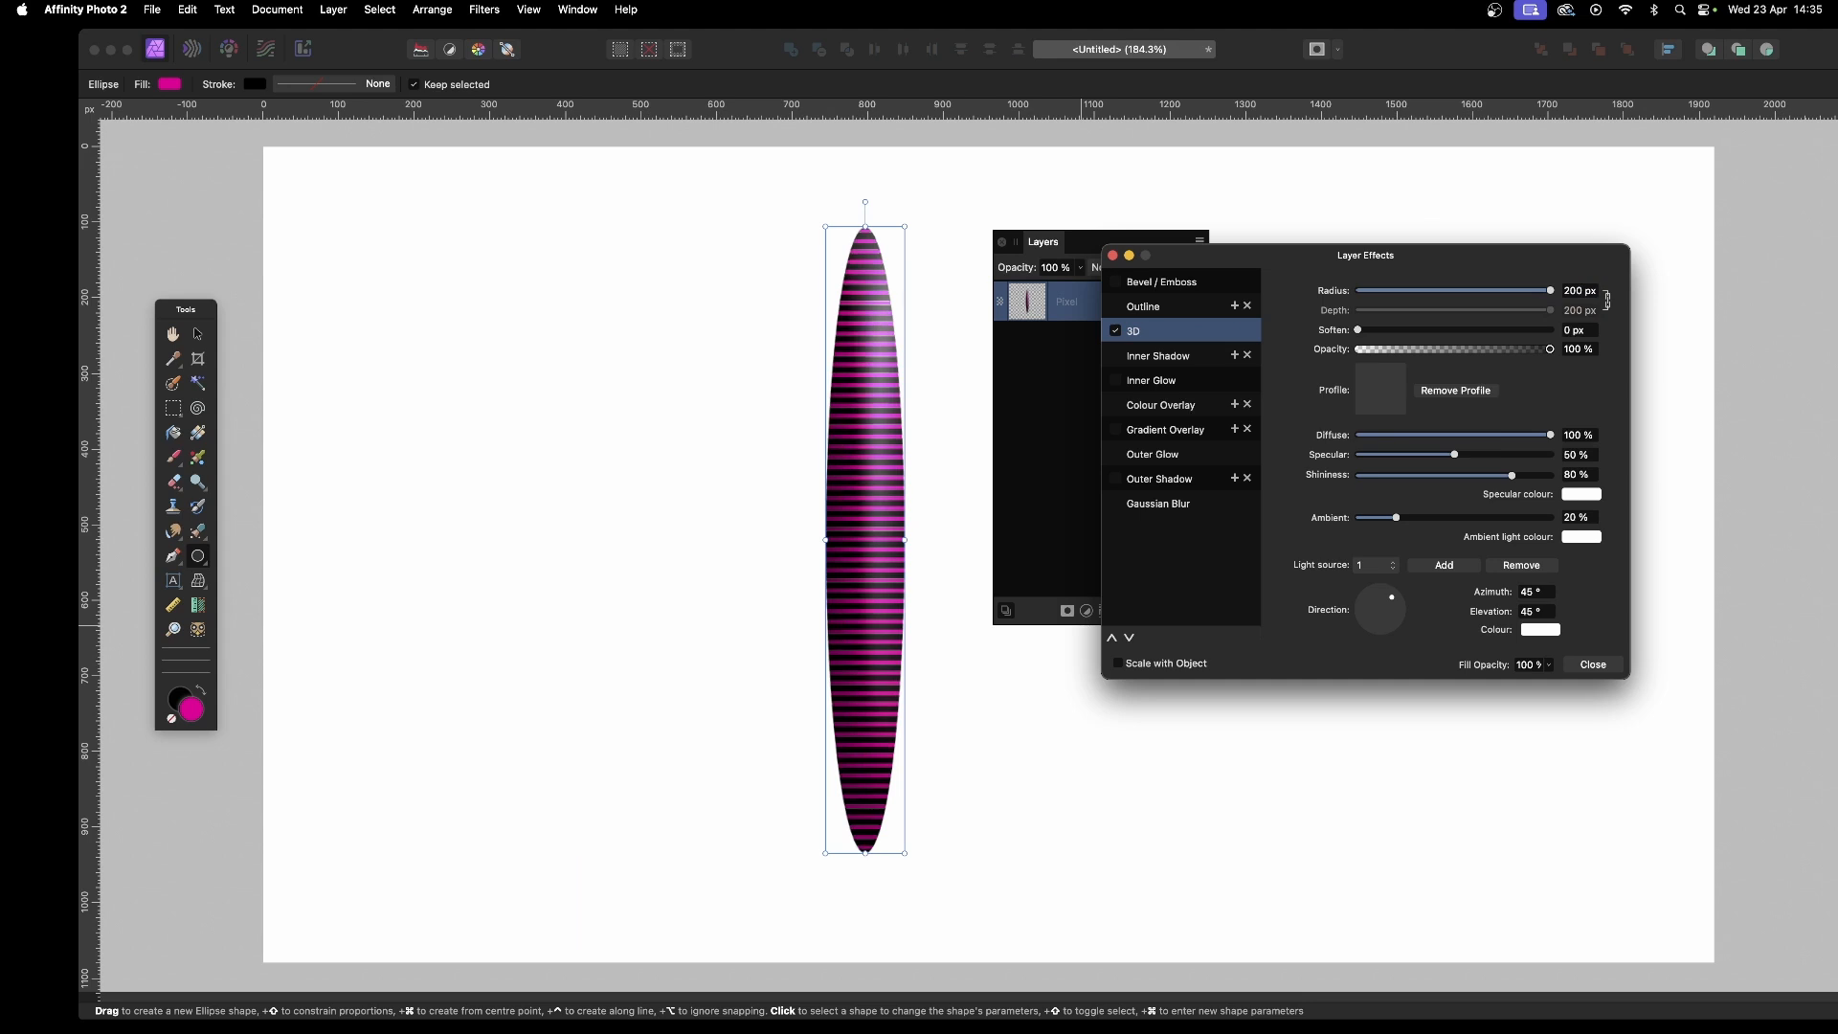
Add an outer shadow to the ellipse with radius 17.7 px, offset 16.7 px and intensity 50%, and close the layer effects.
click(1116, 479)
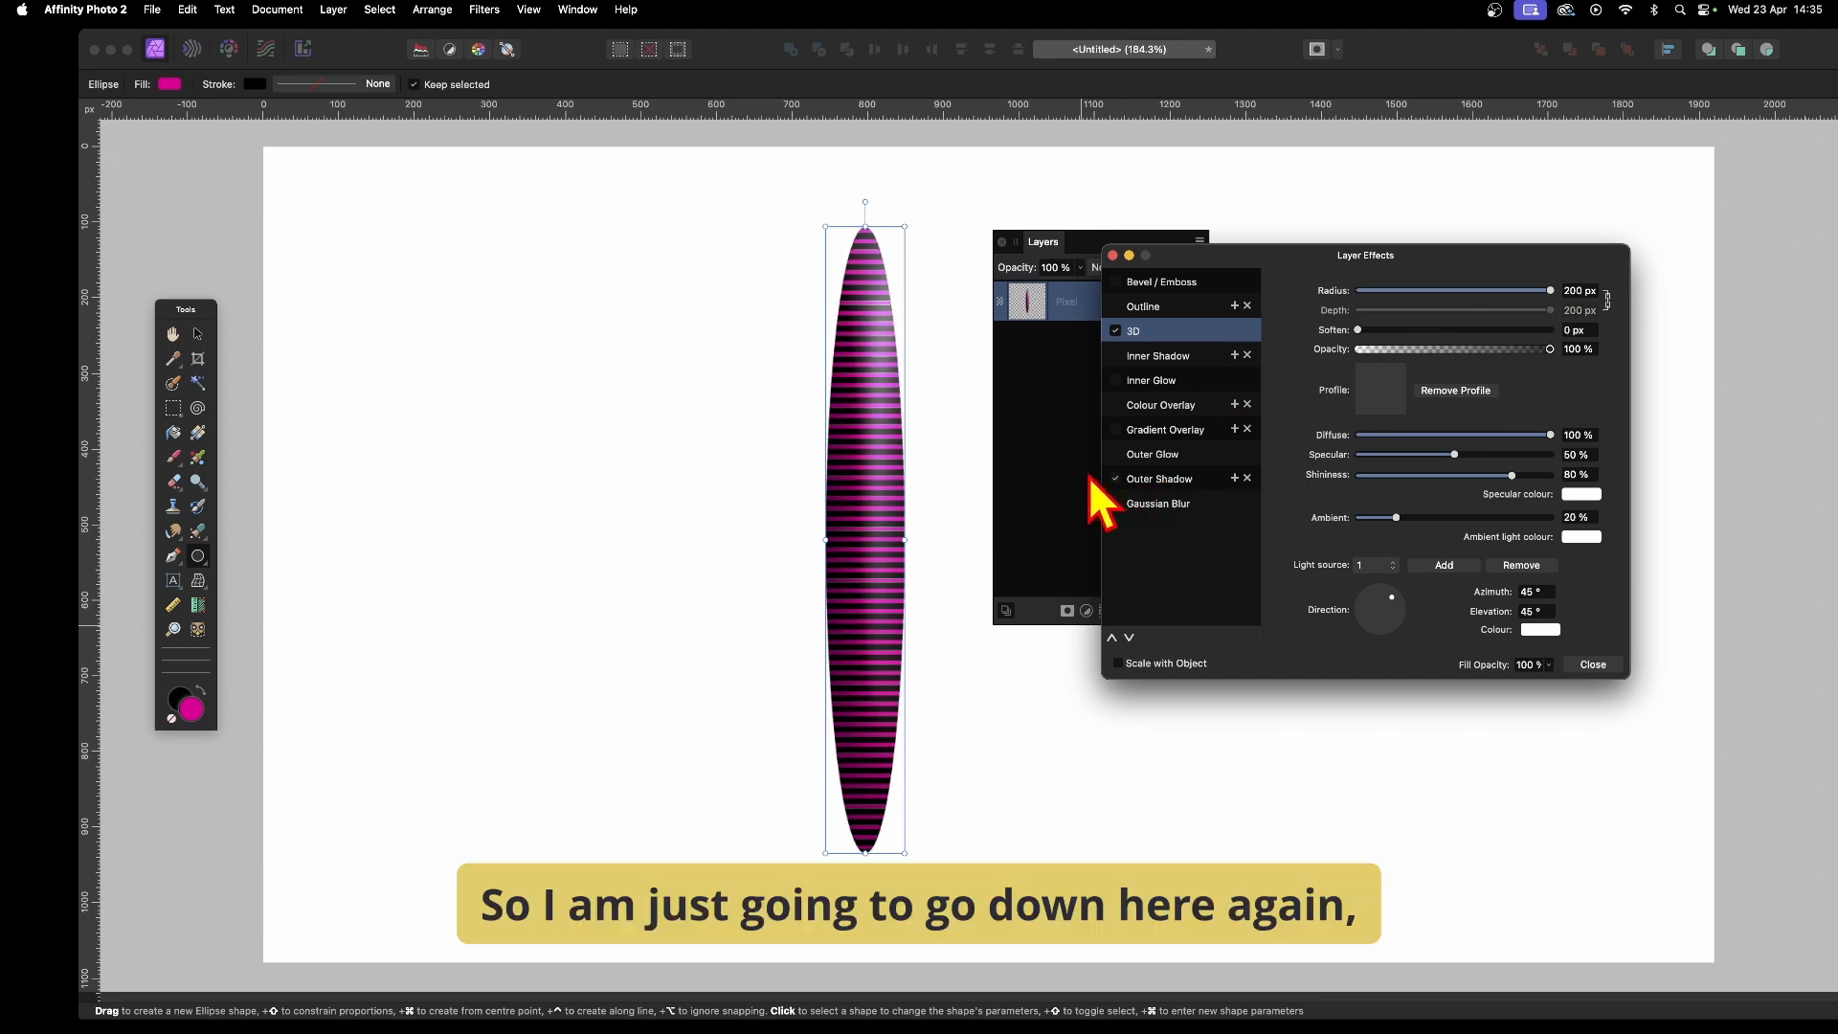
click(1175, 479)
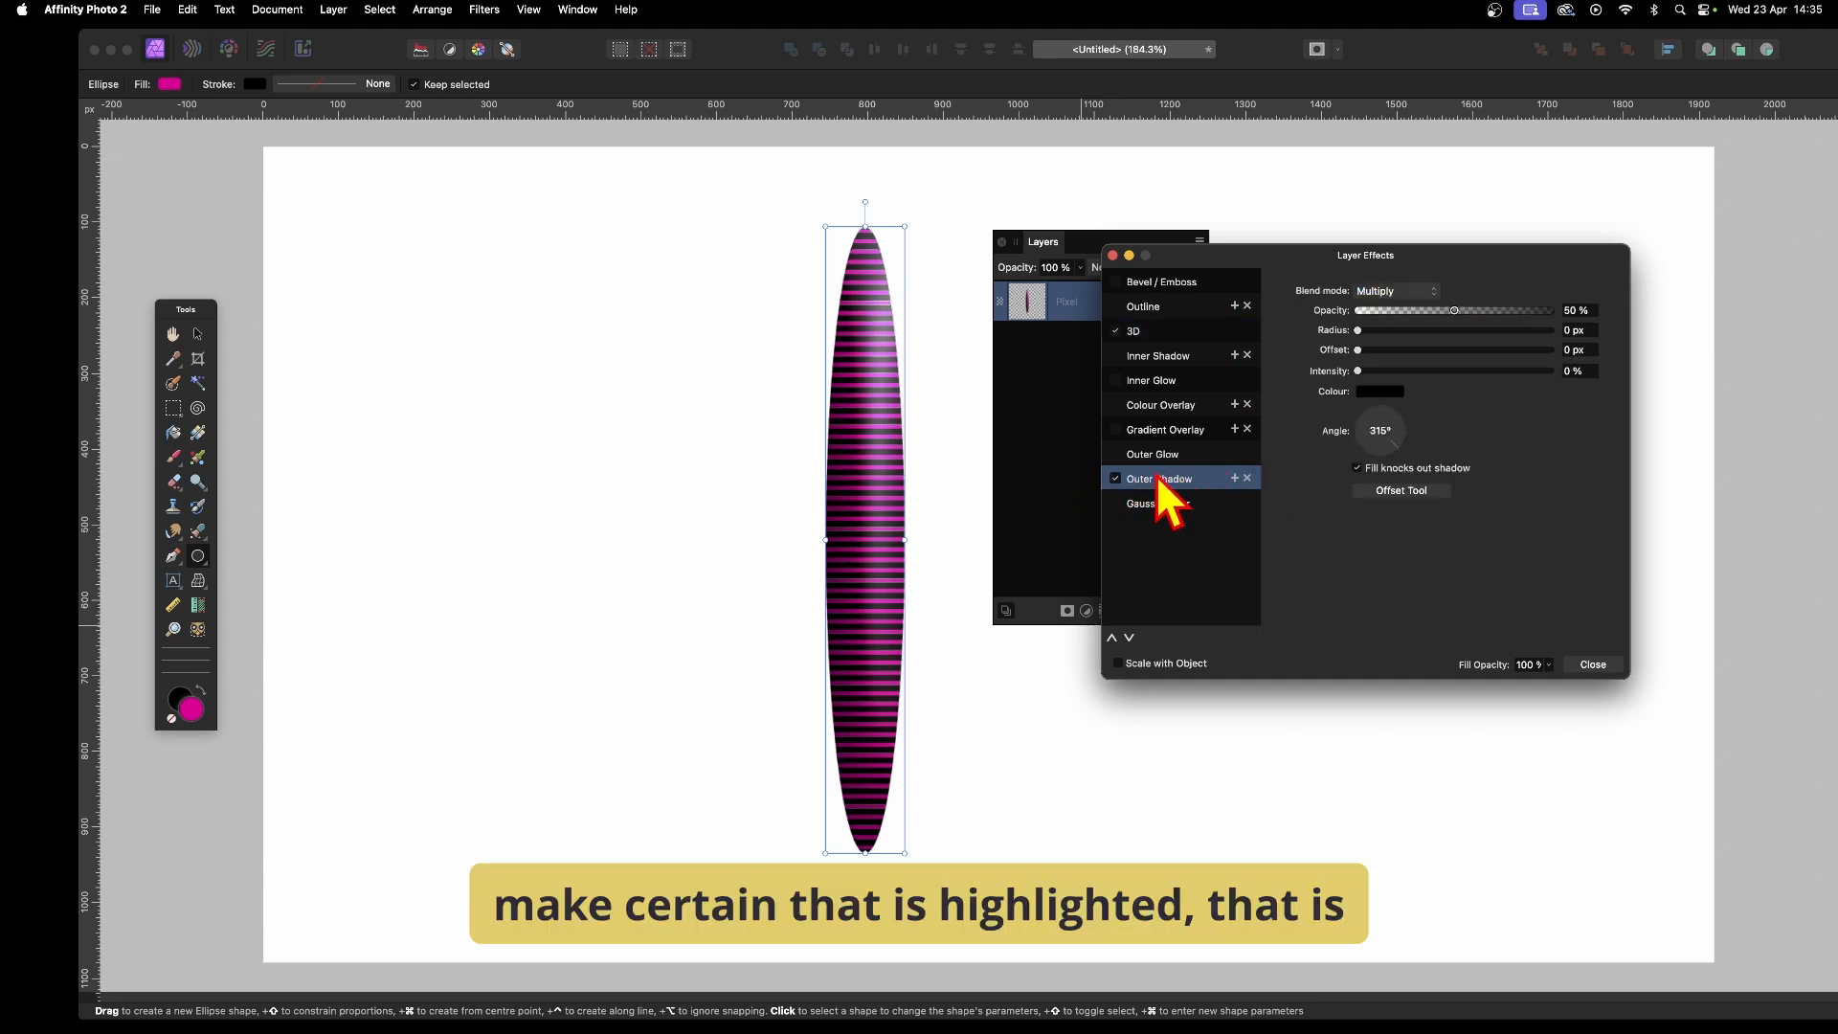
mouse_move(1424, 331)
mouse_down()
mouse_move(1472, 332)
mouse_move(1457, 331)
mouse_up()
click(1456, 350)
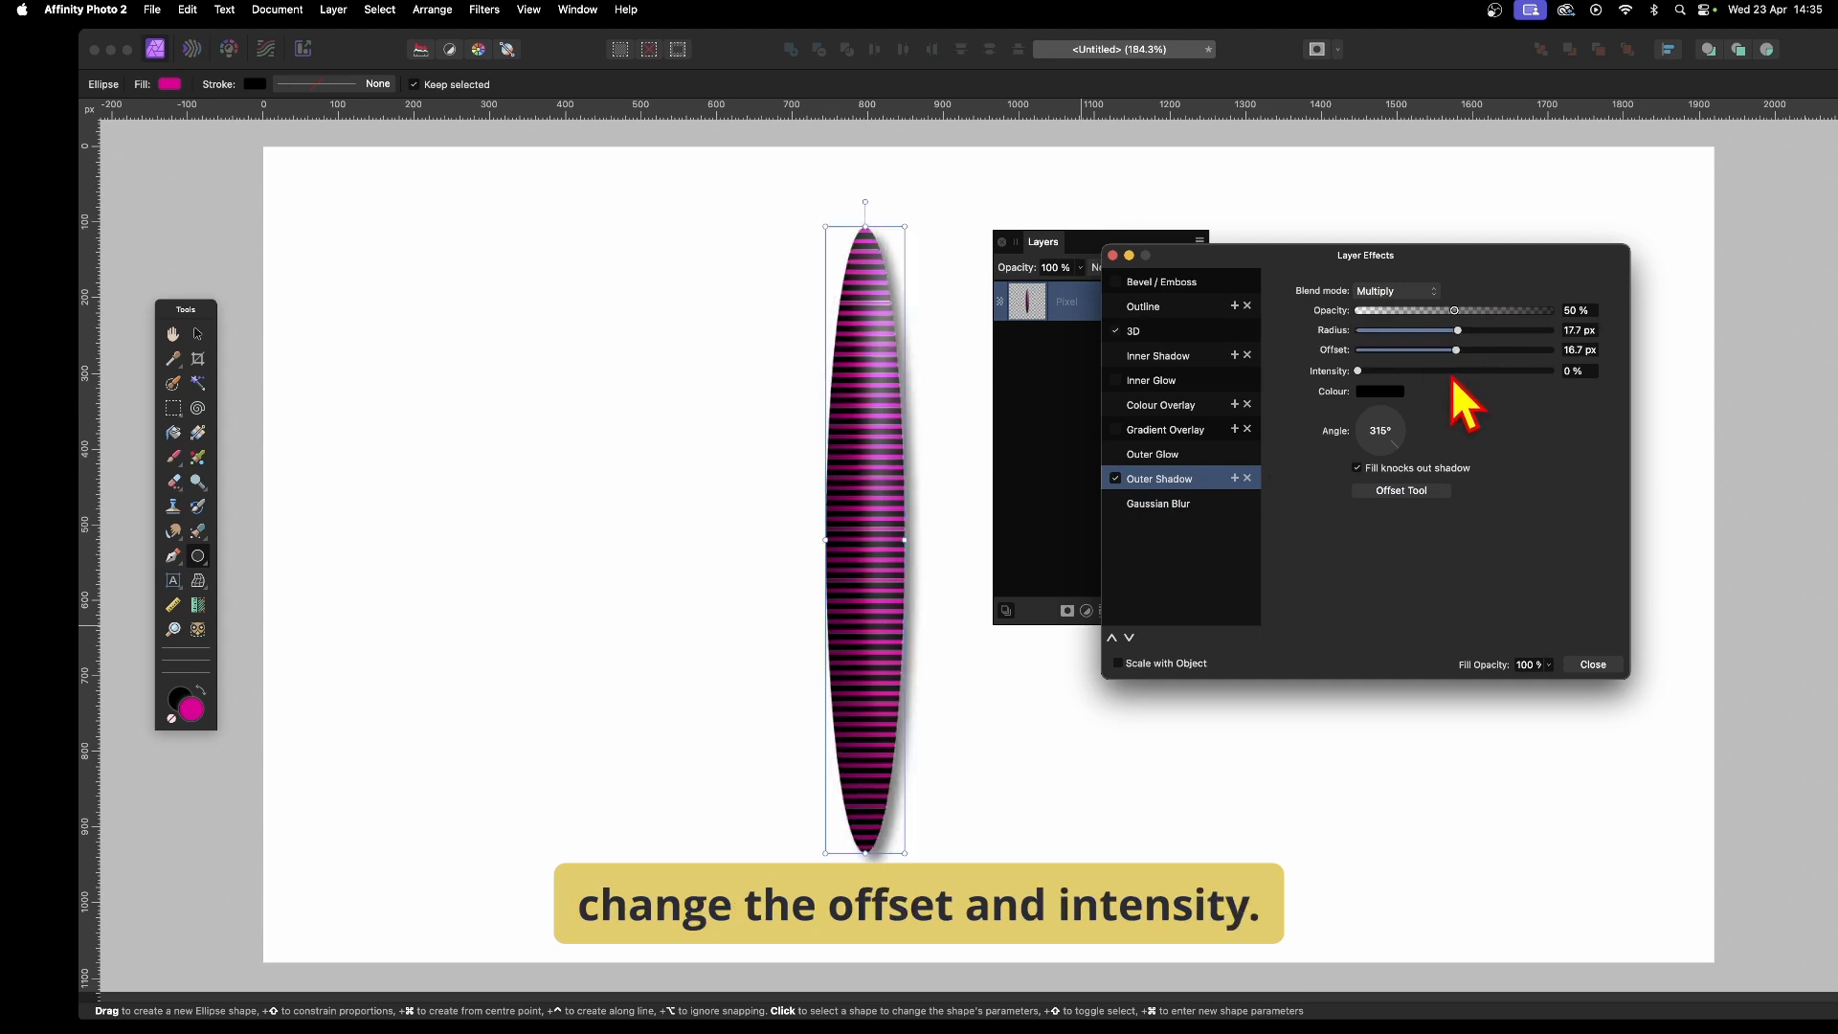
click(1454, 370)
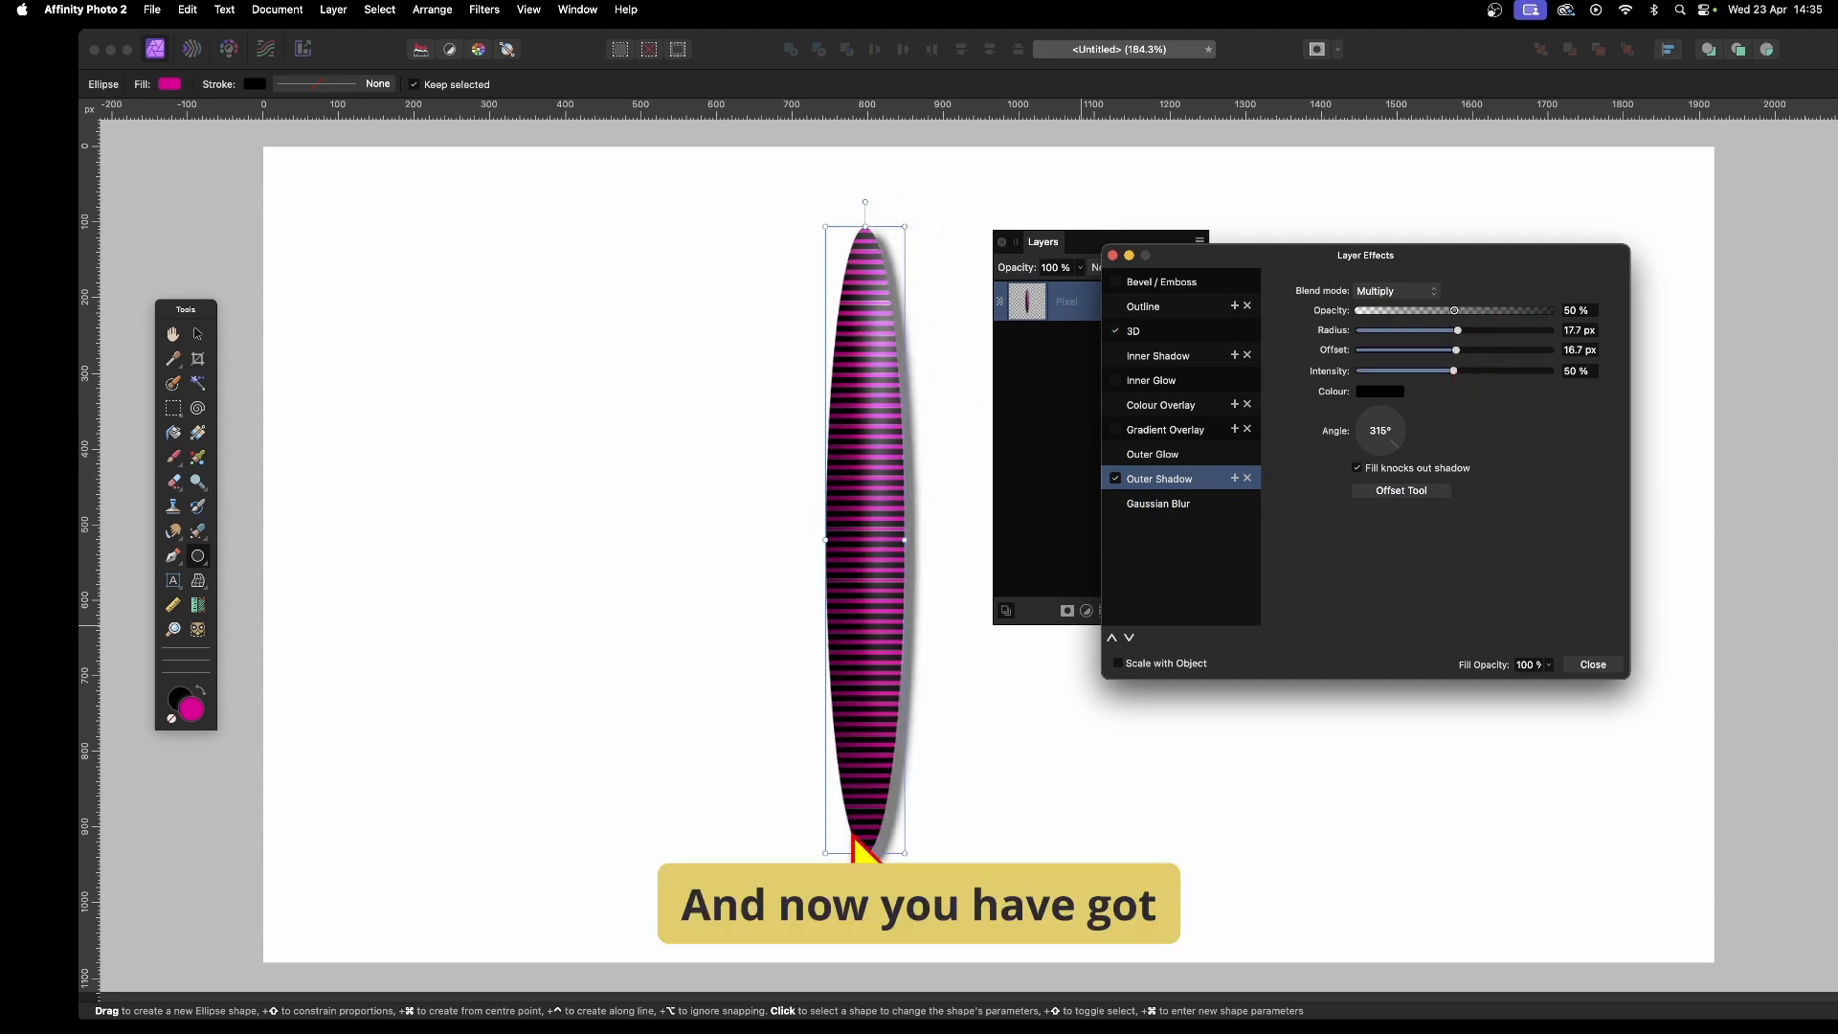
click(1593, 664)
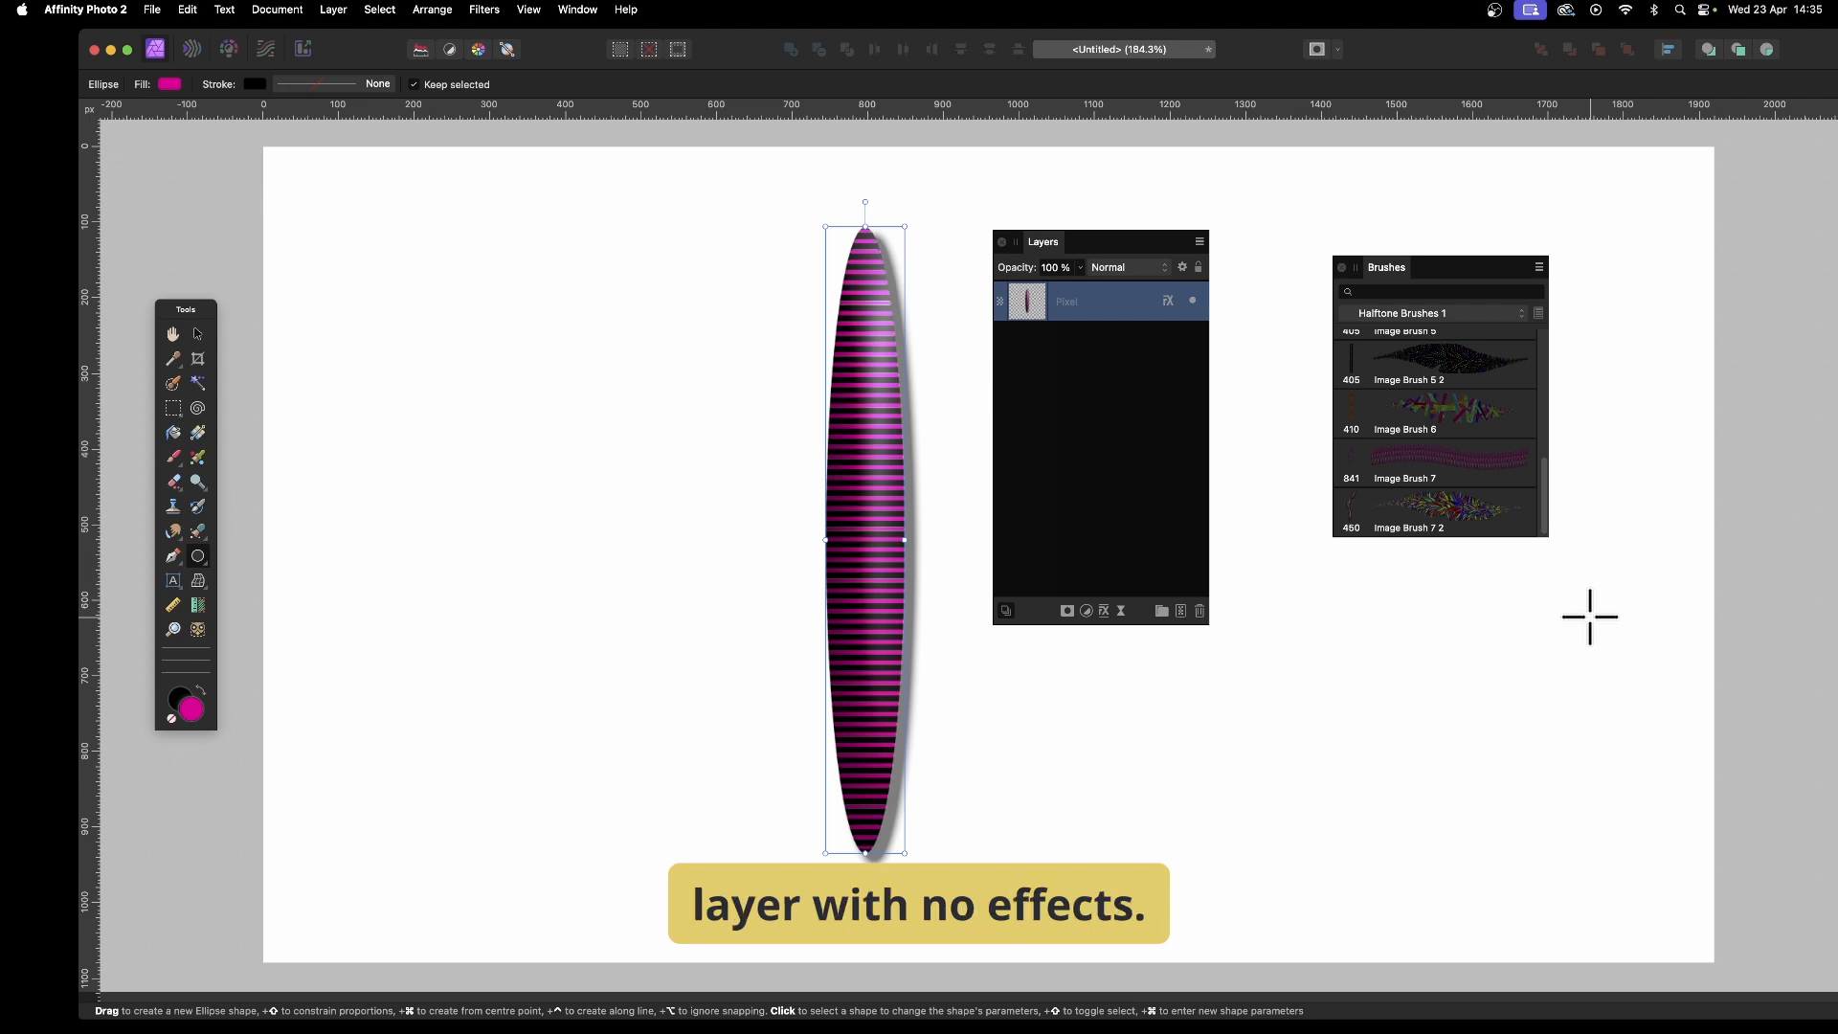
Rasterise the ellipse layer with Preserve layer FX turned off.
click(333, 9)
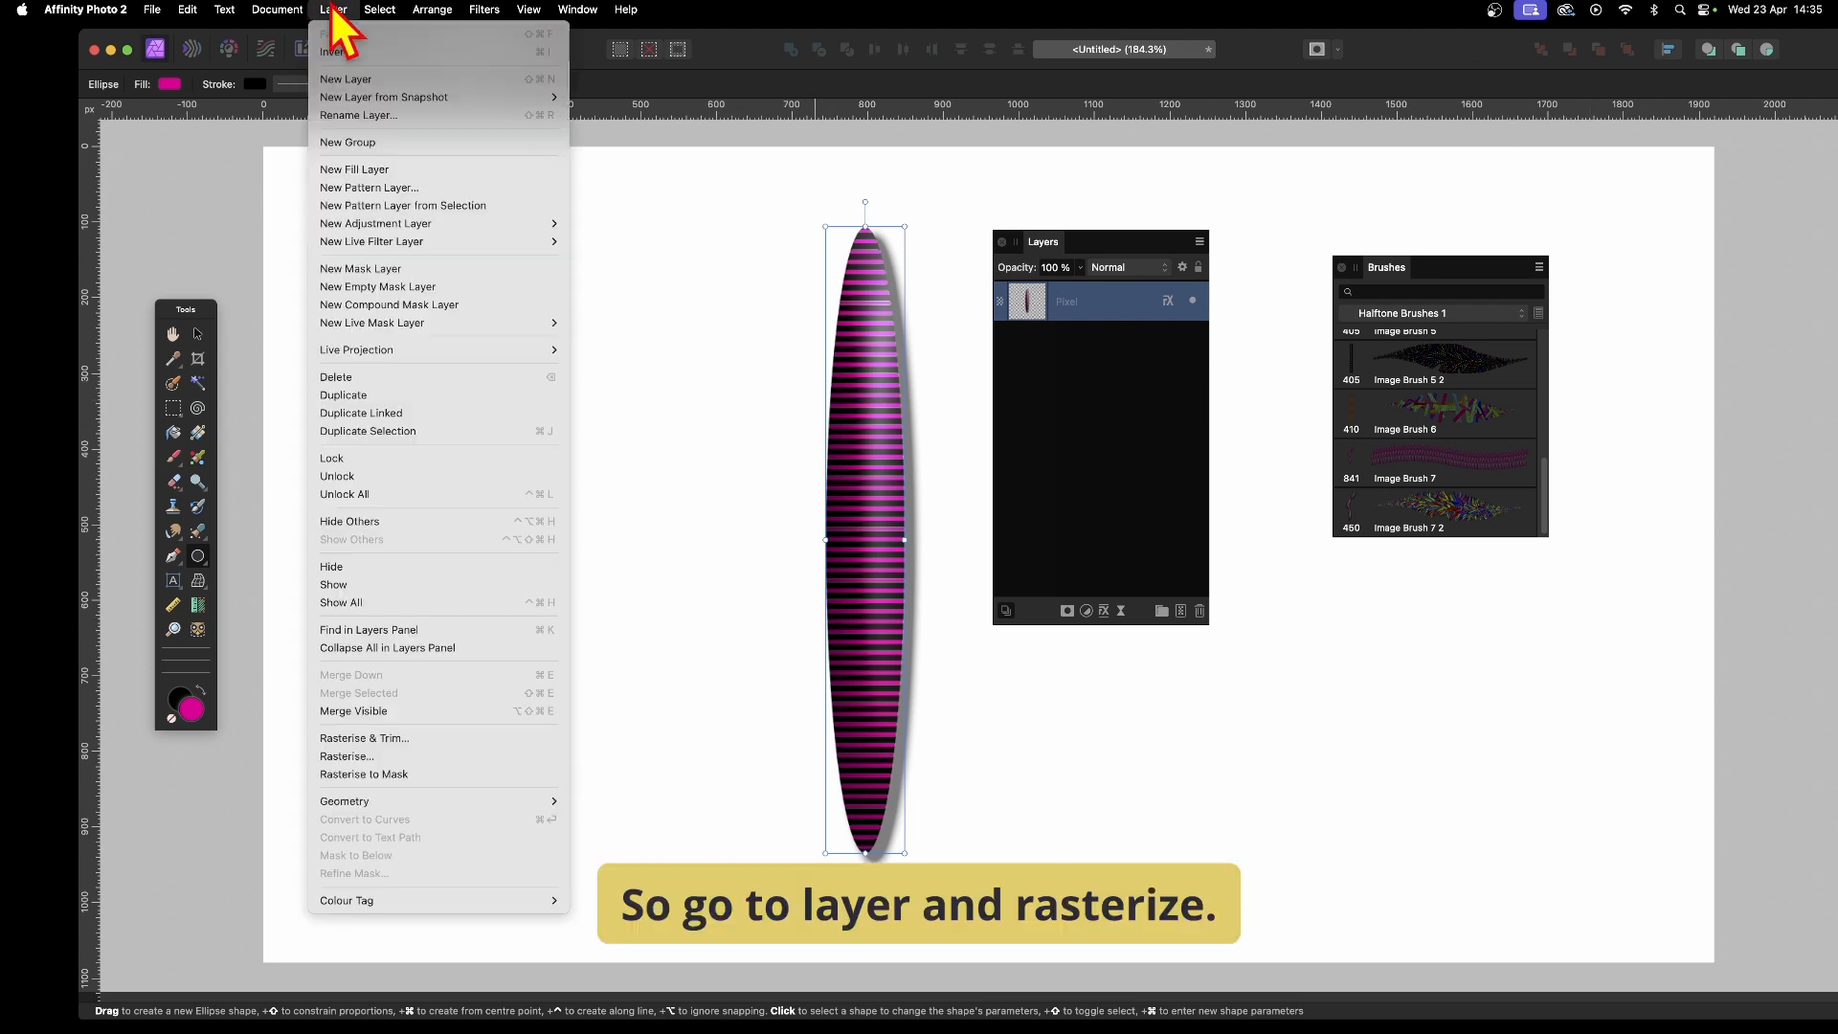
click(428, 759)
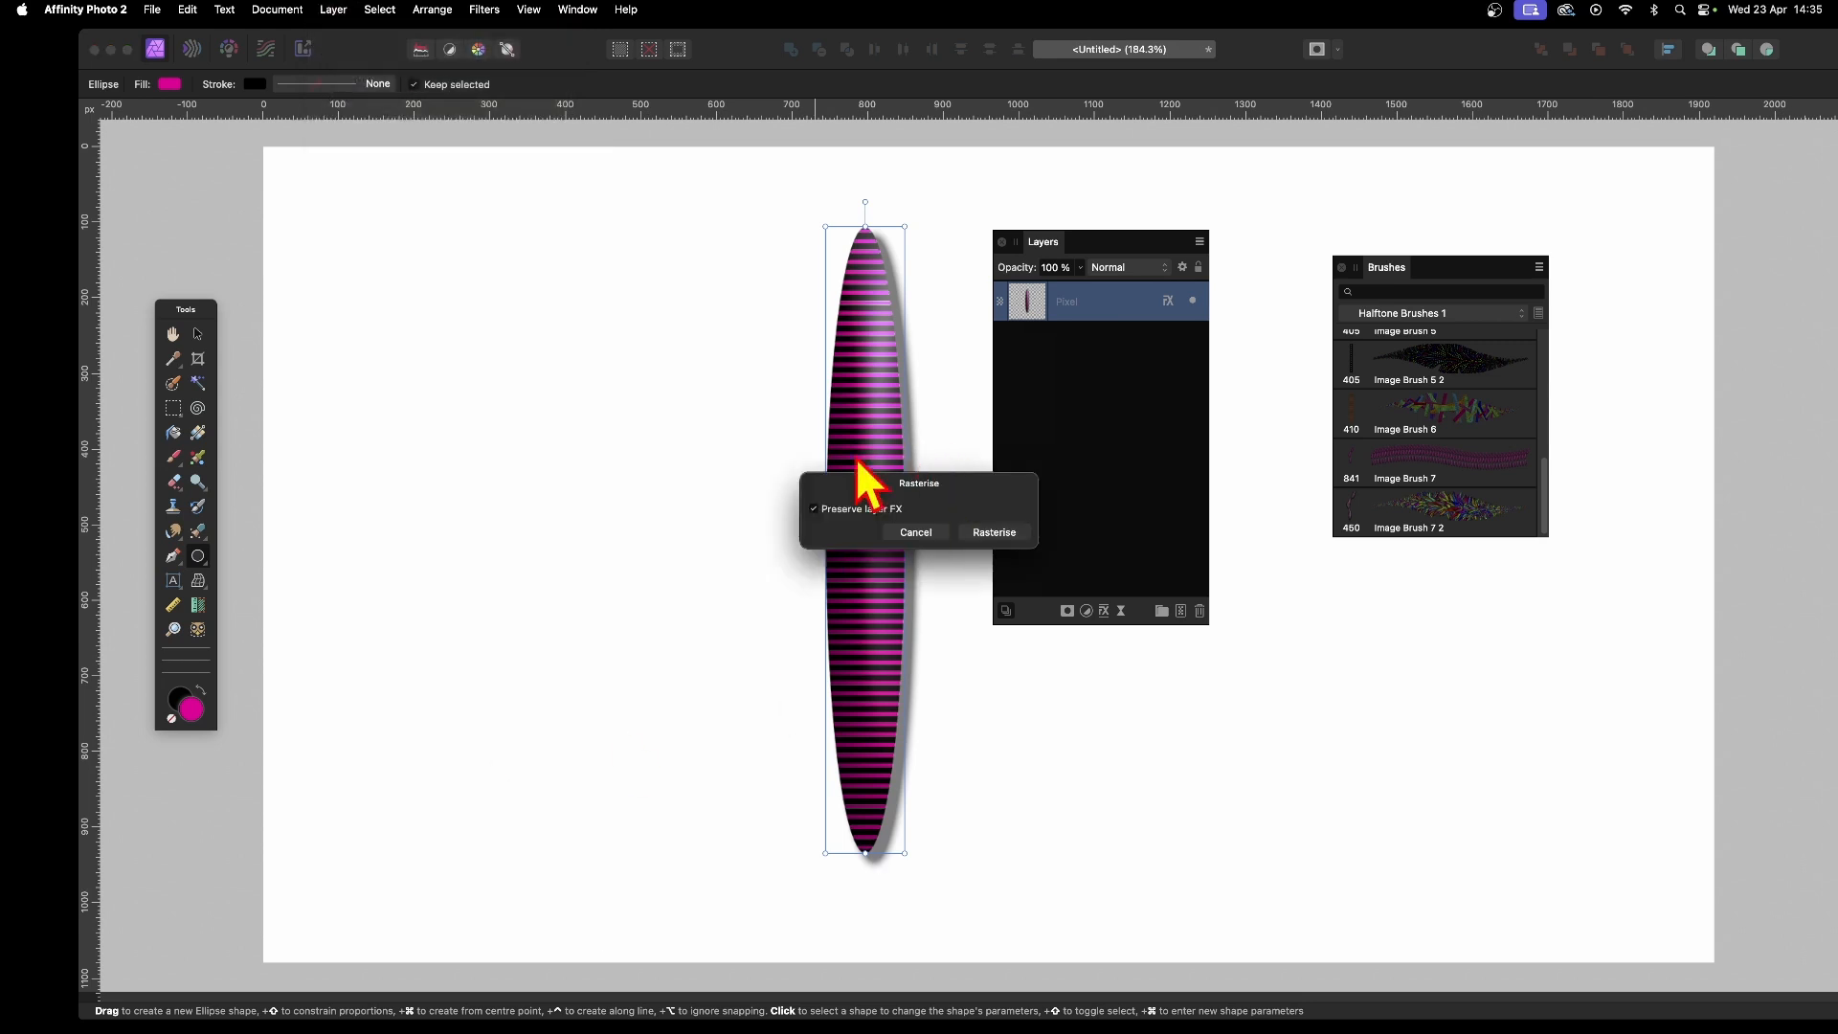
click(814, 508)
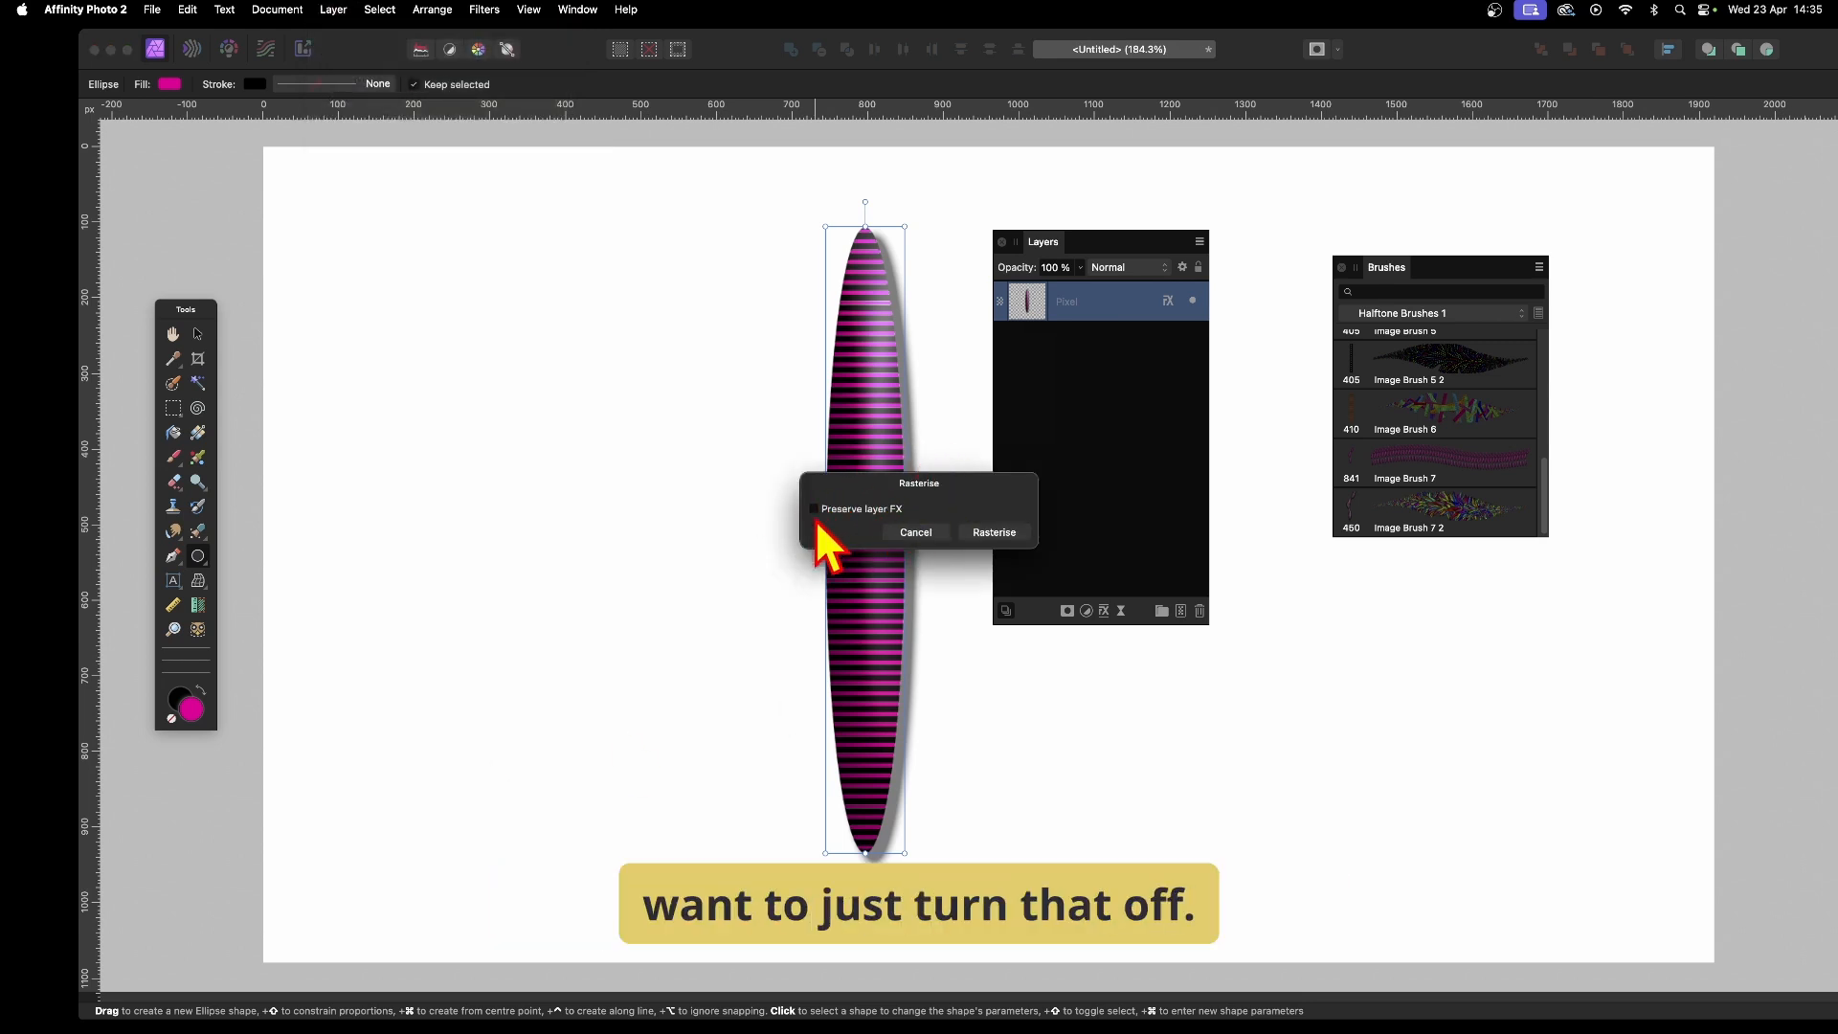
click(1007, 538)
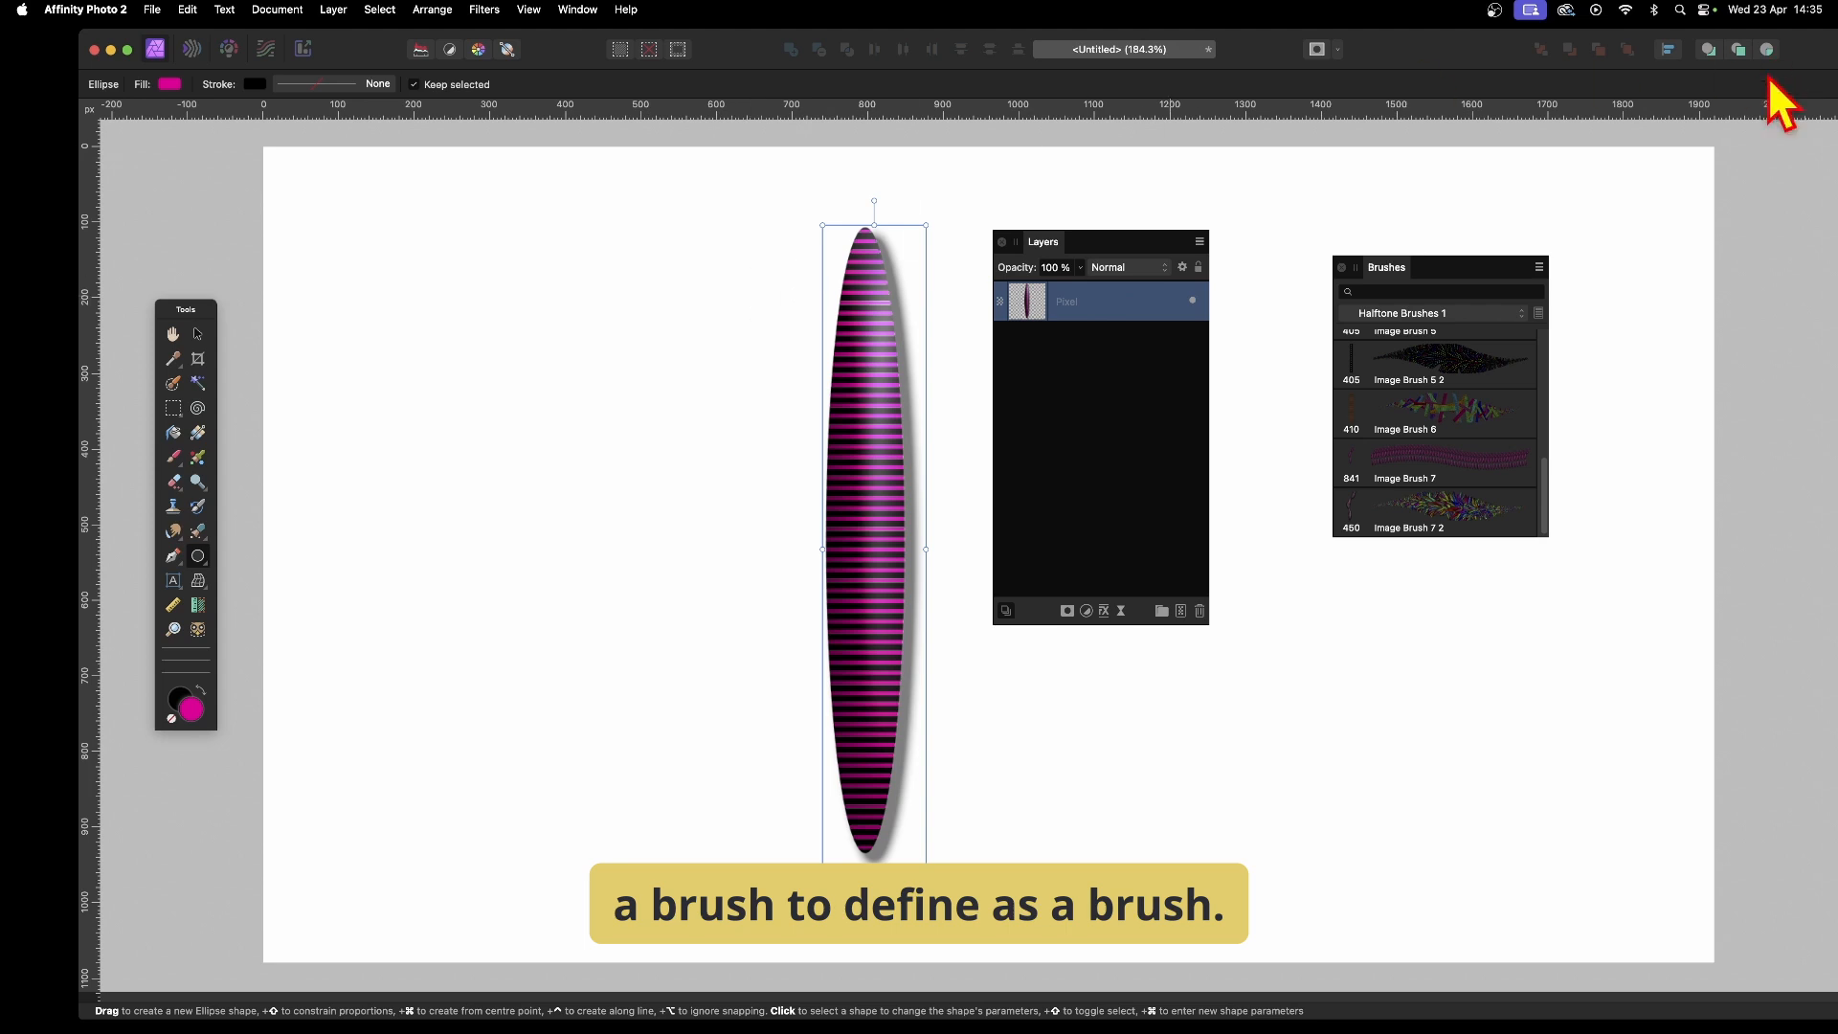
Create a new brush from the selected striped ellipse layer in the Halftone Brushes 1 category.
mouse_move(1396, 273)
mouse_down()
mouse_move(1257, 390)
mouse_move(1217, 378)
mouse_up()
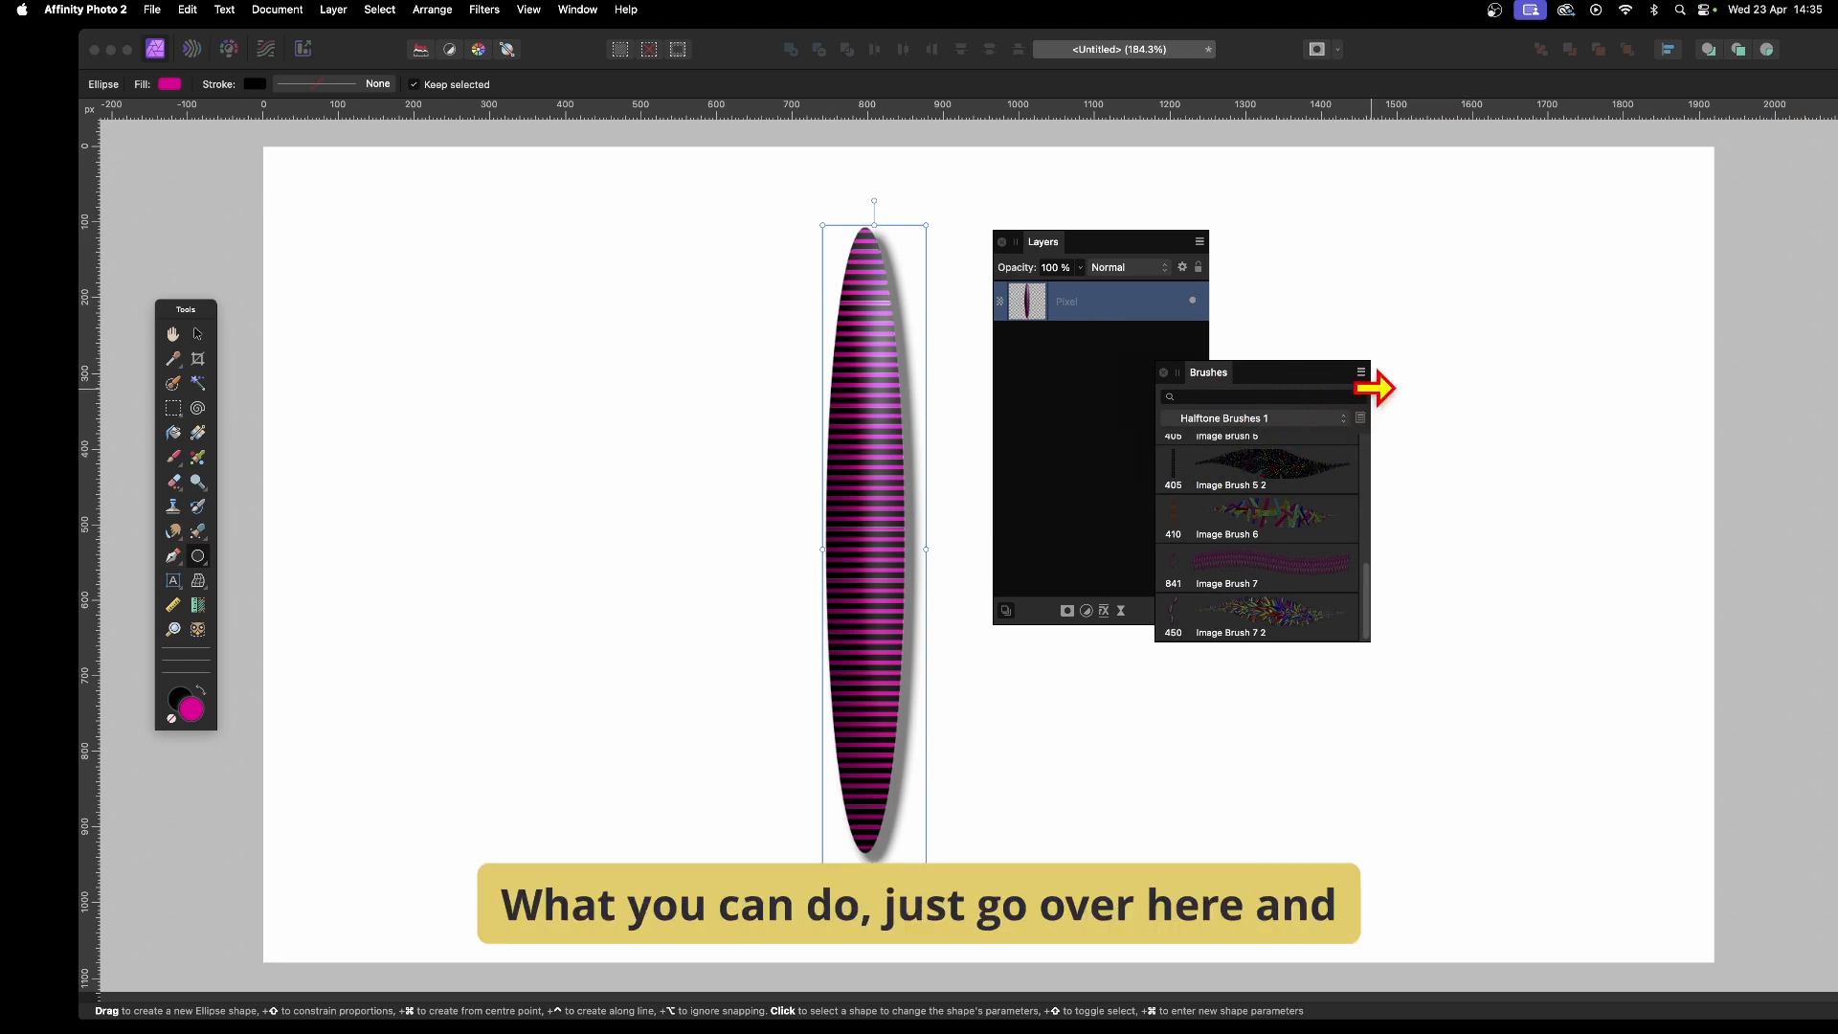
click(1361, 372)
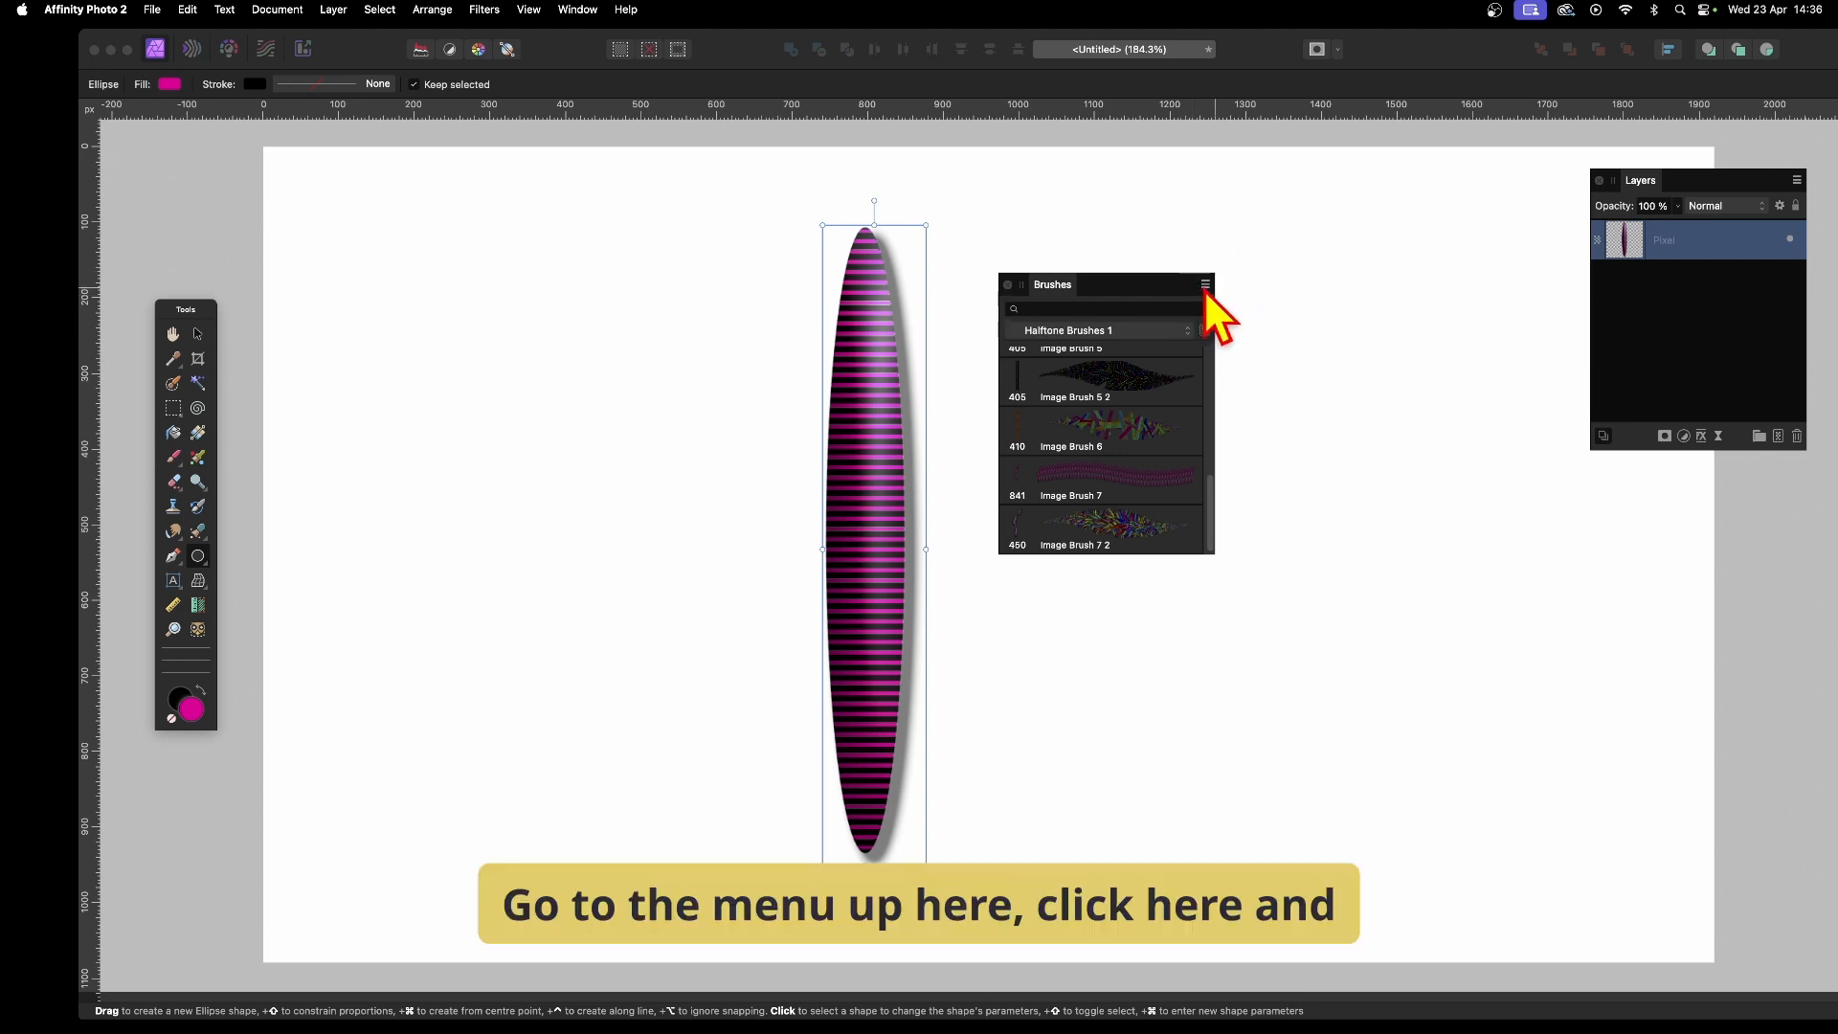
click(1205, 286)
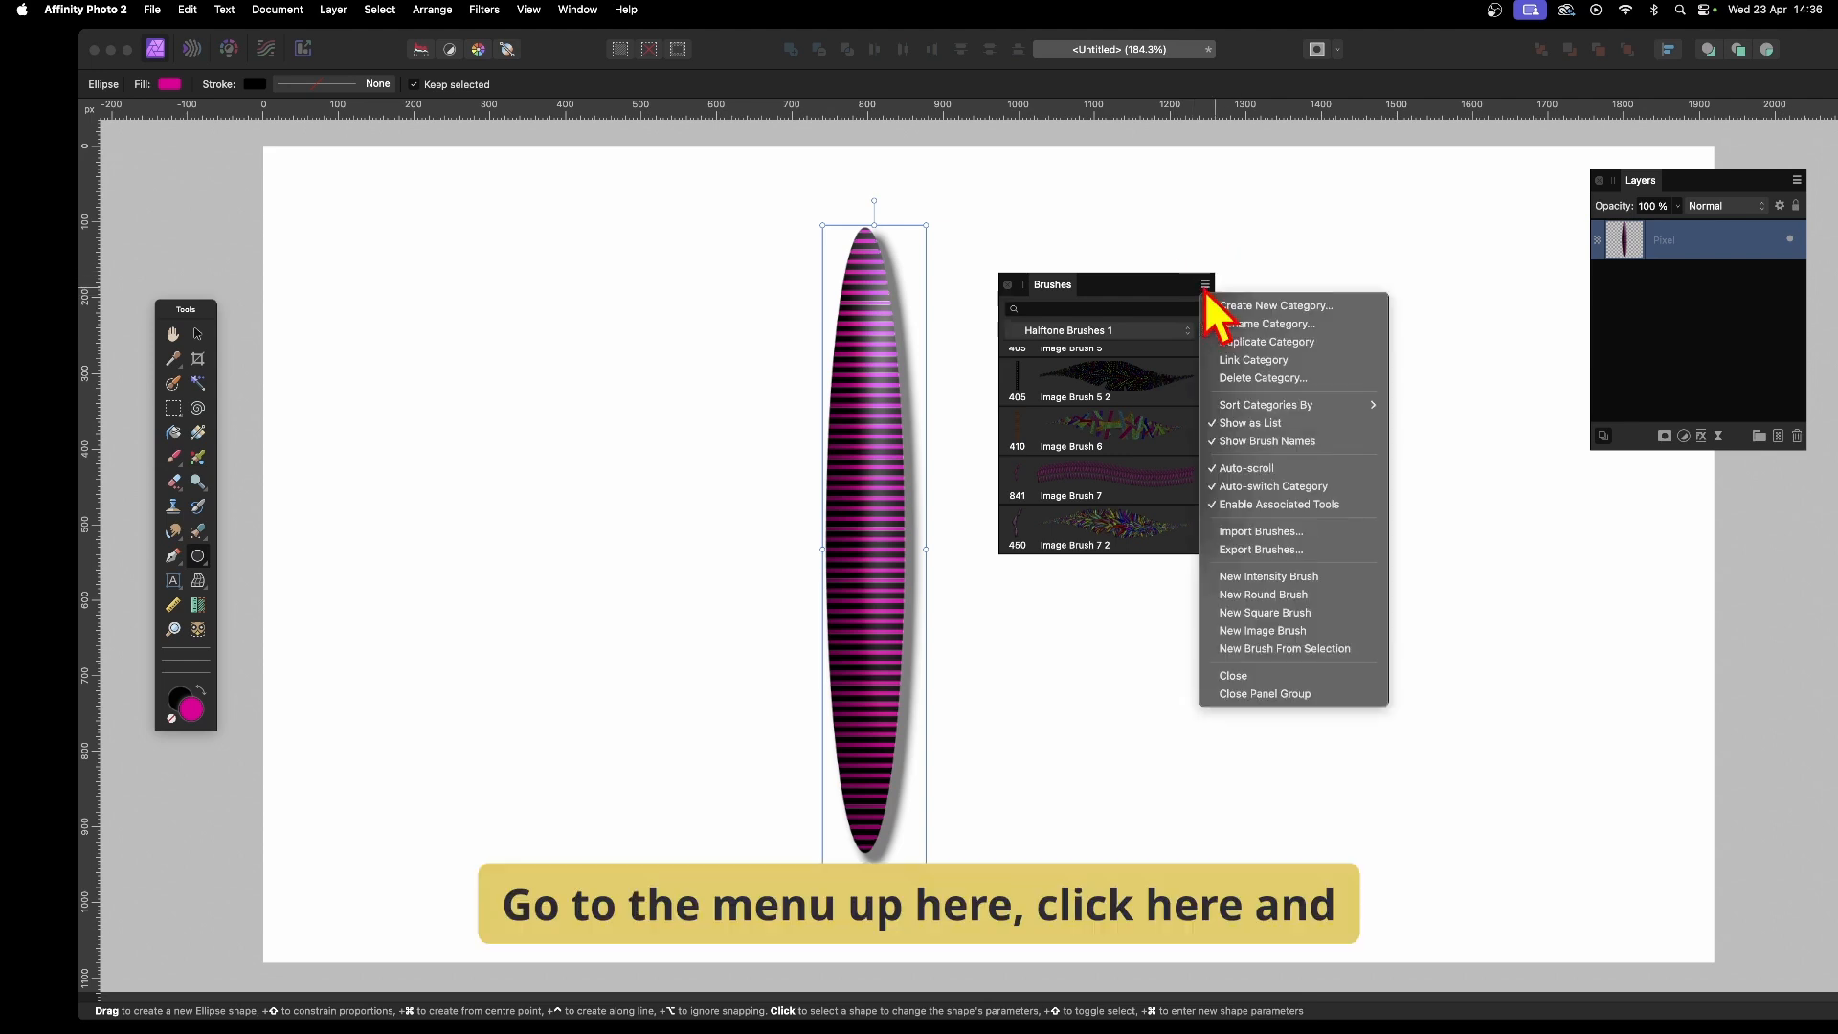
click(1296, 648)
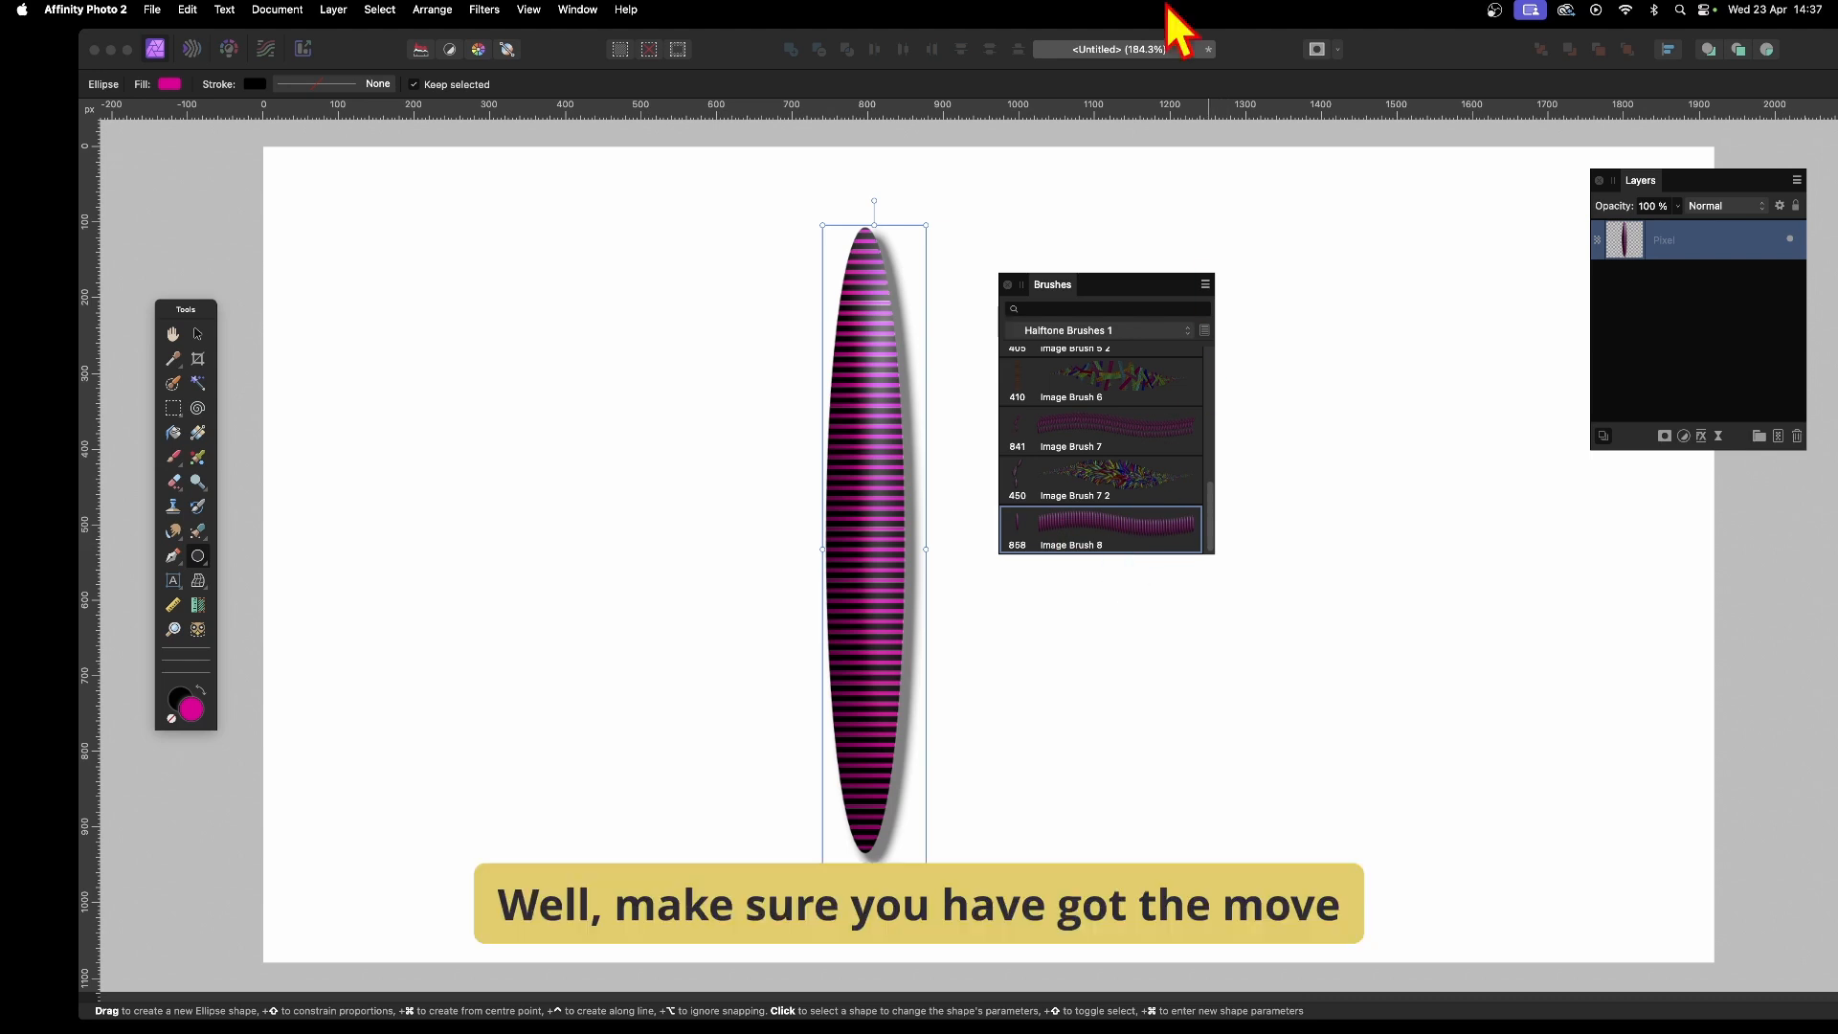
Start the Deform distort filter on the ellipse layer and place control points along both edges and down its centre.
click(198, 334)
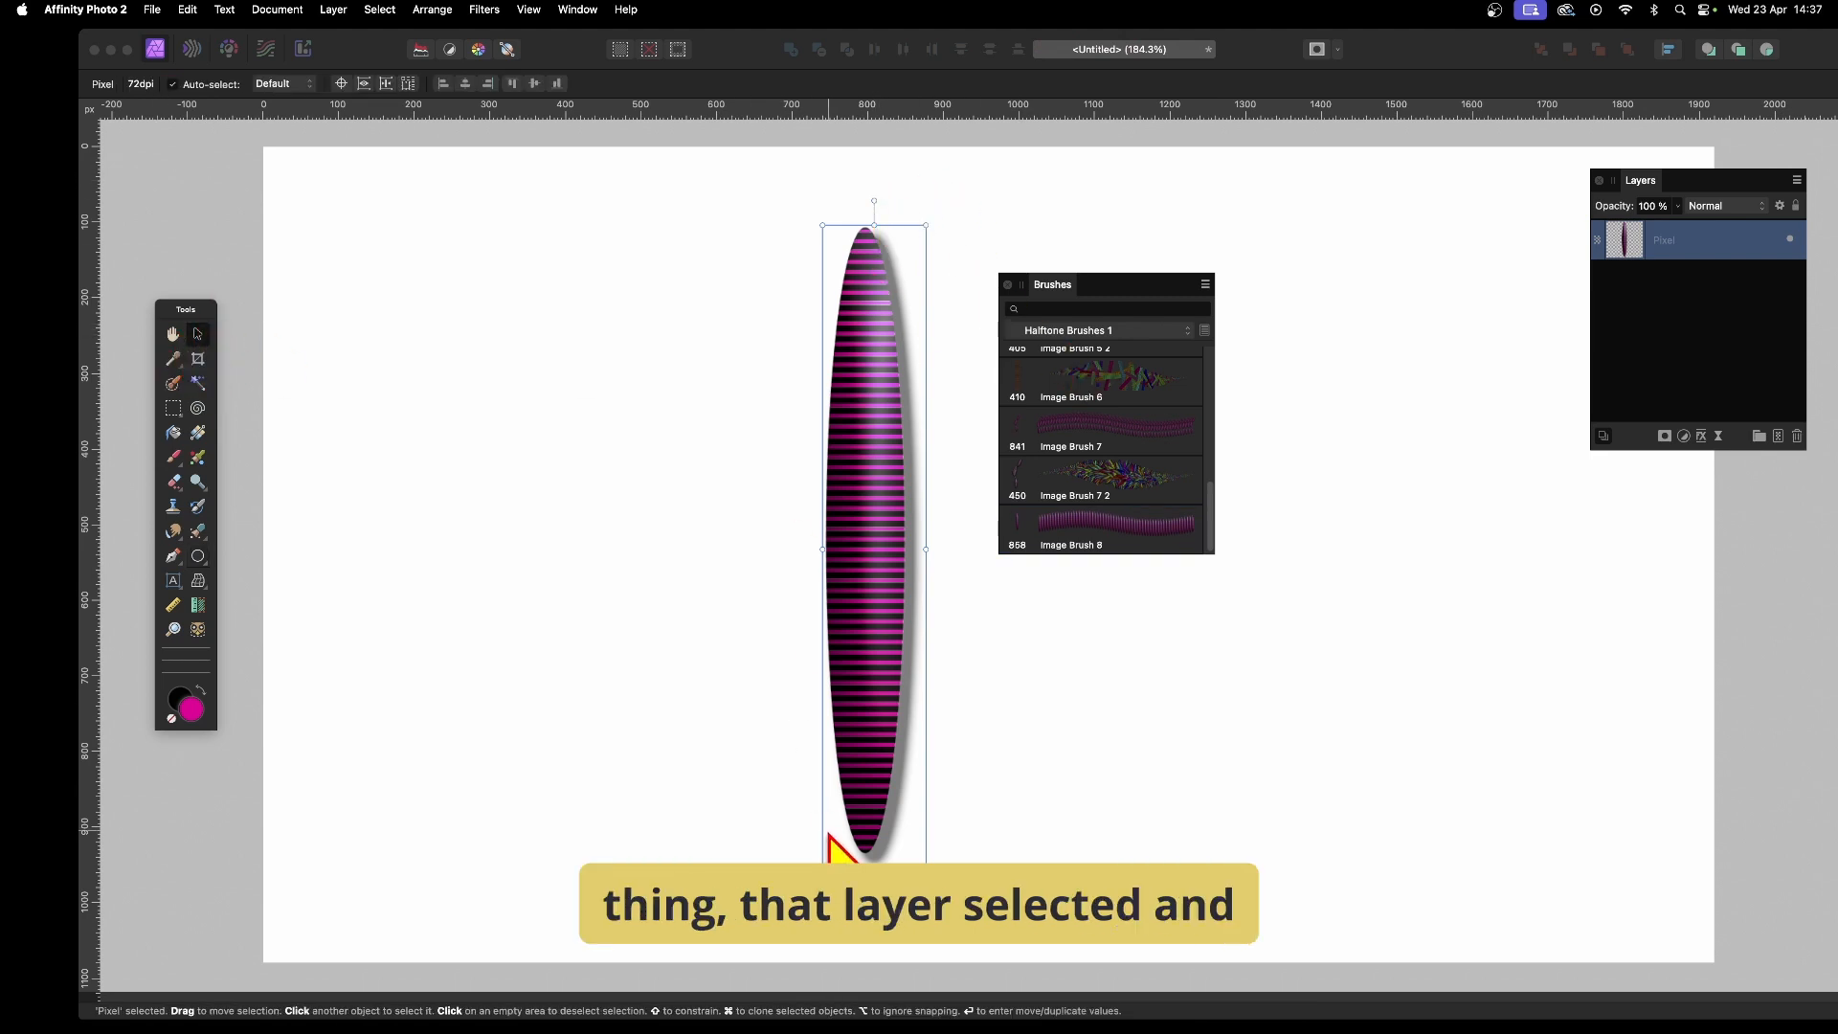
click(484, 9)
mouse_move(504, 98)
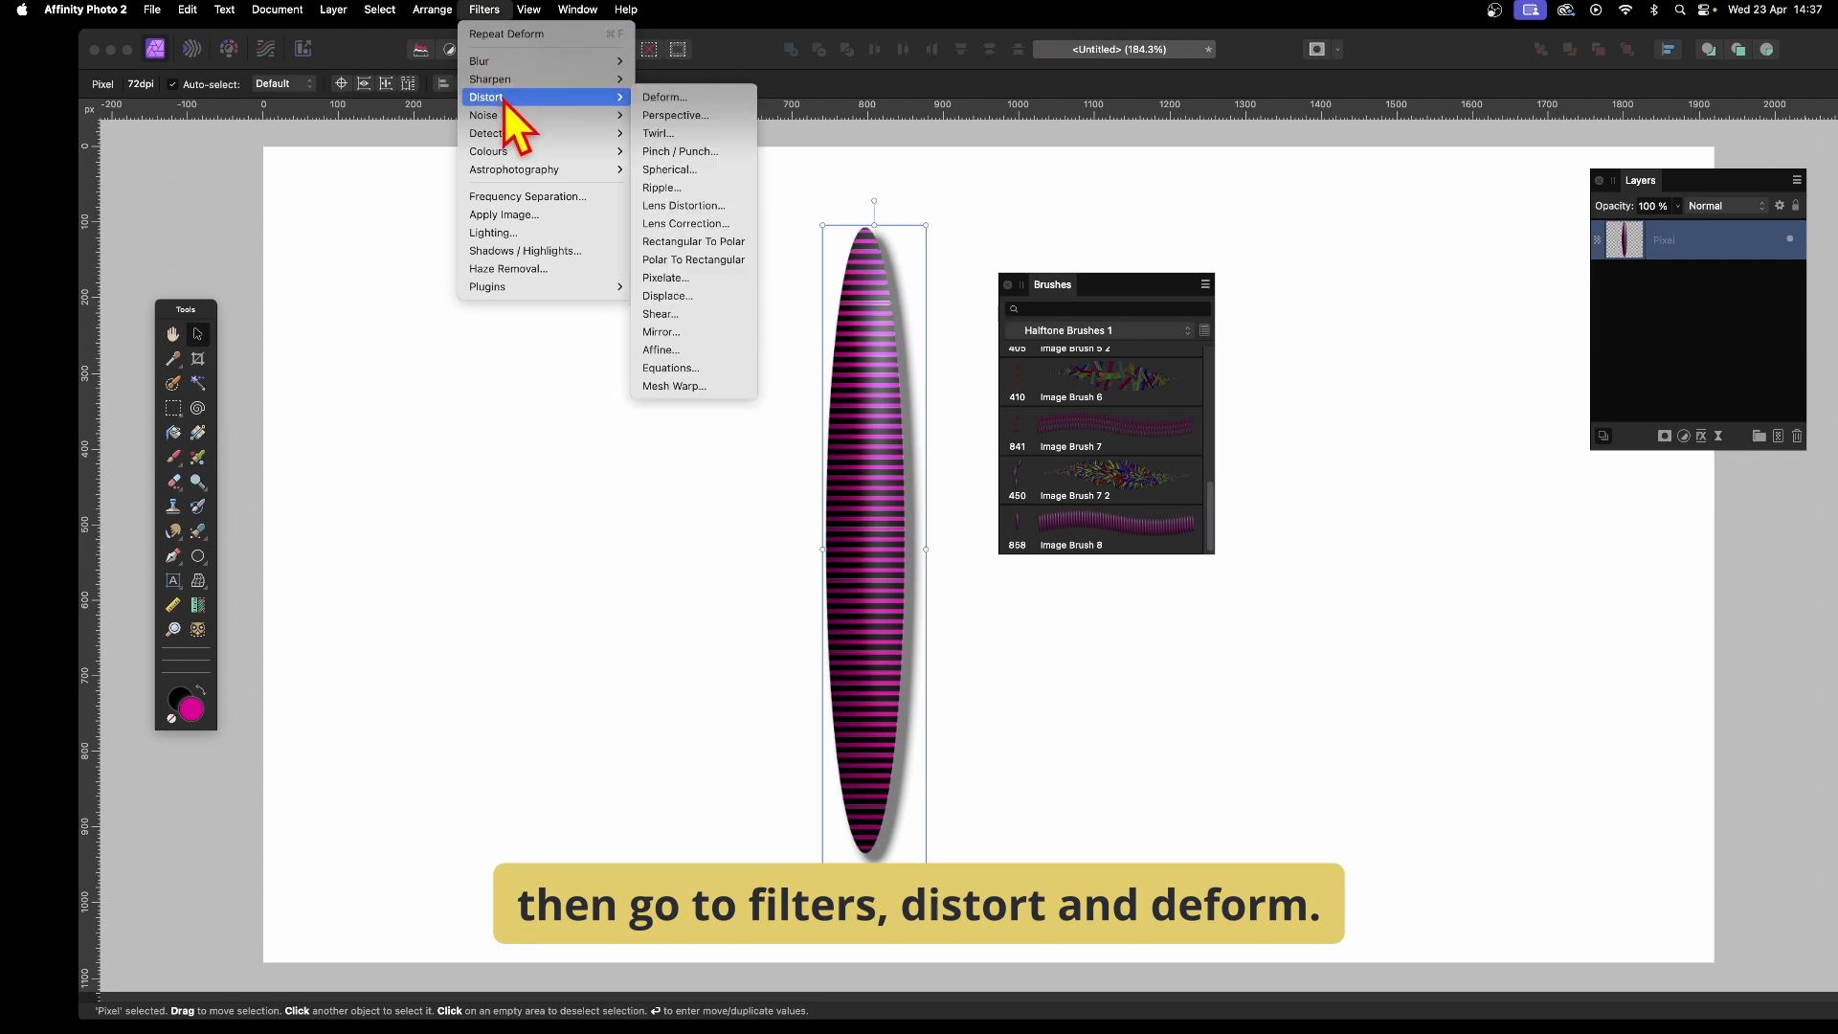
click(705, 99)
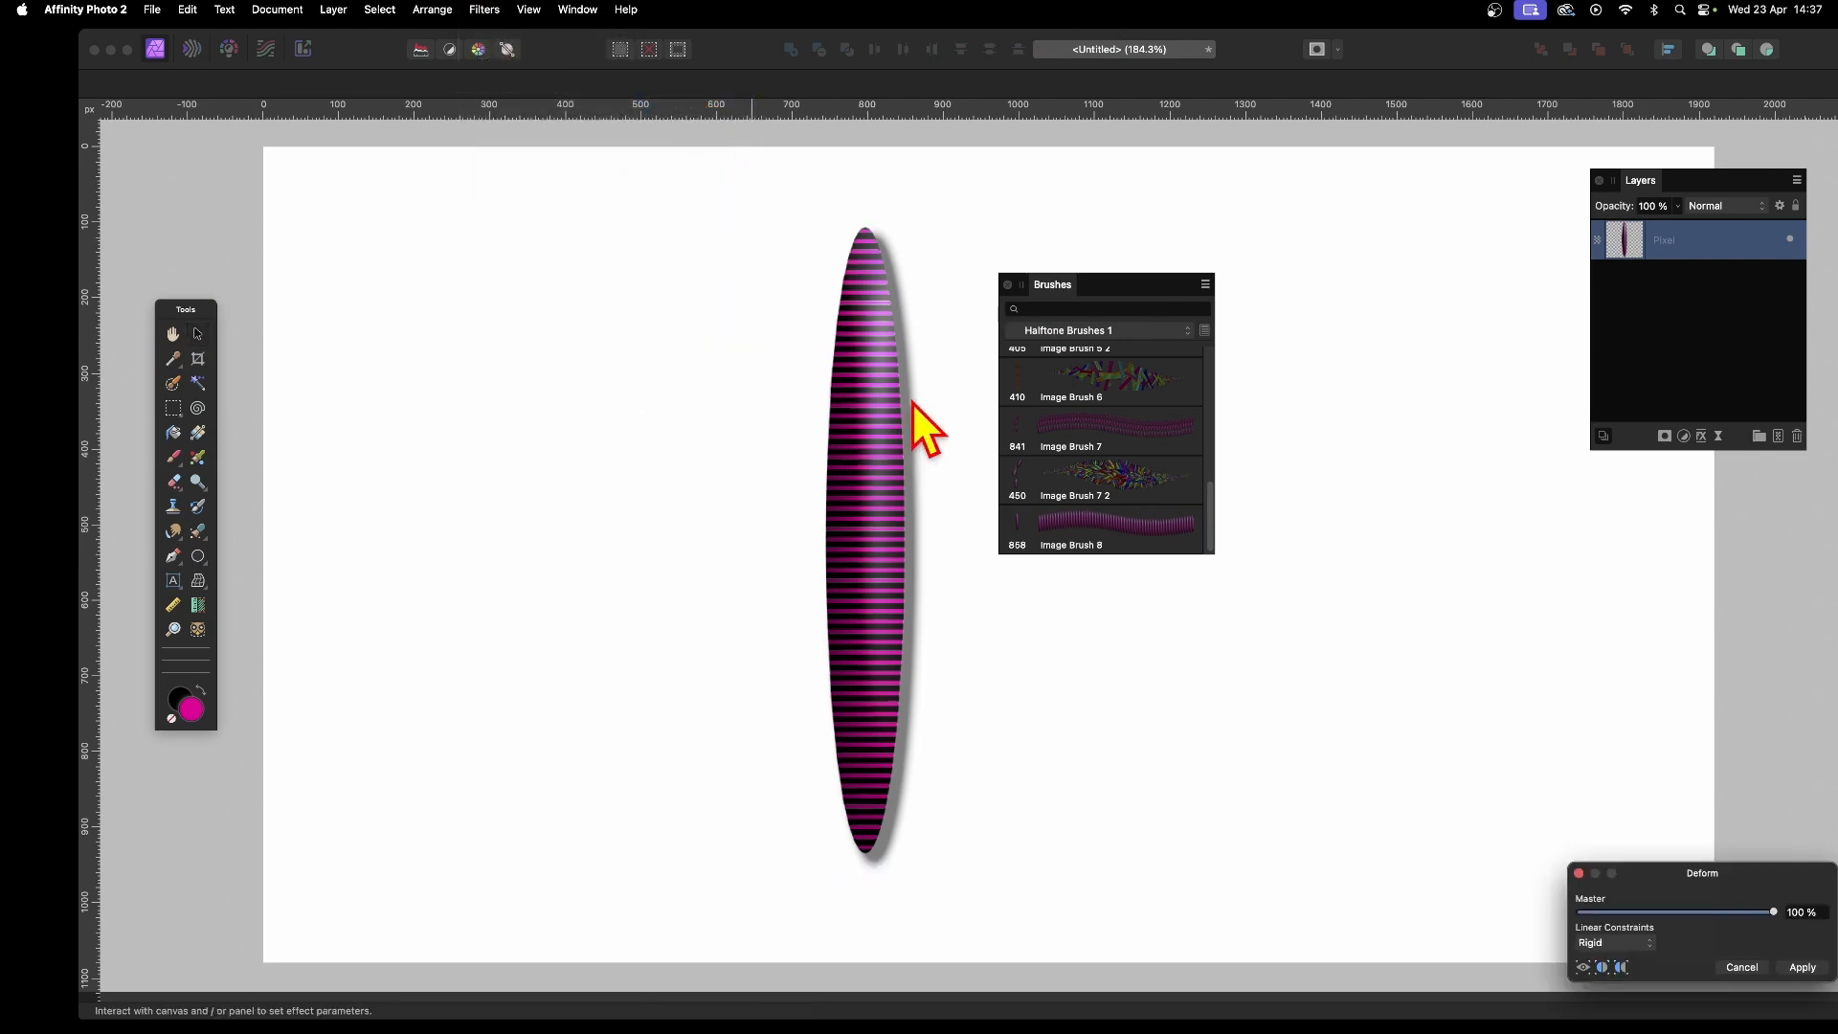
click(828, 328)
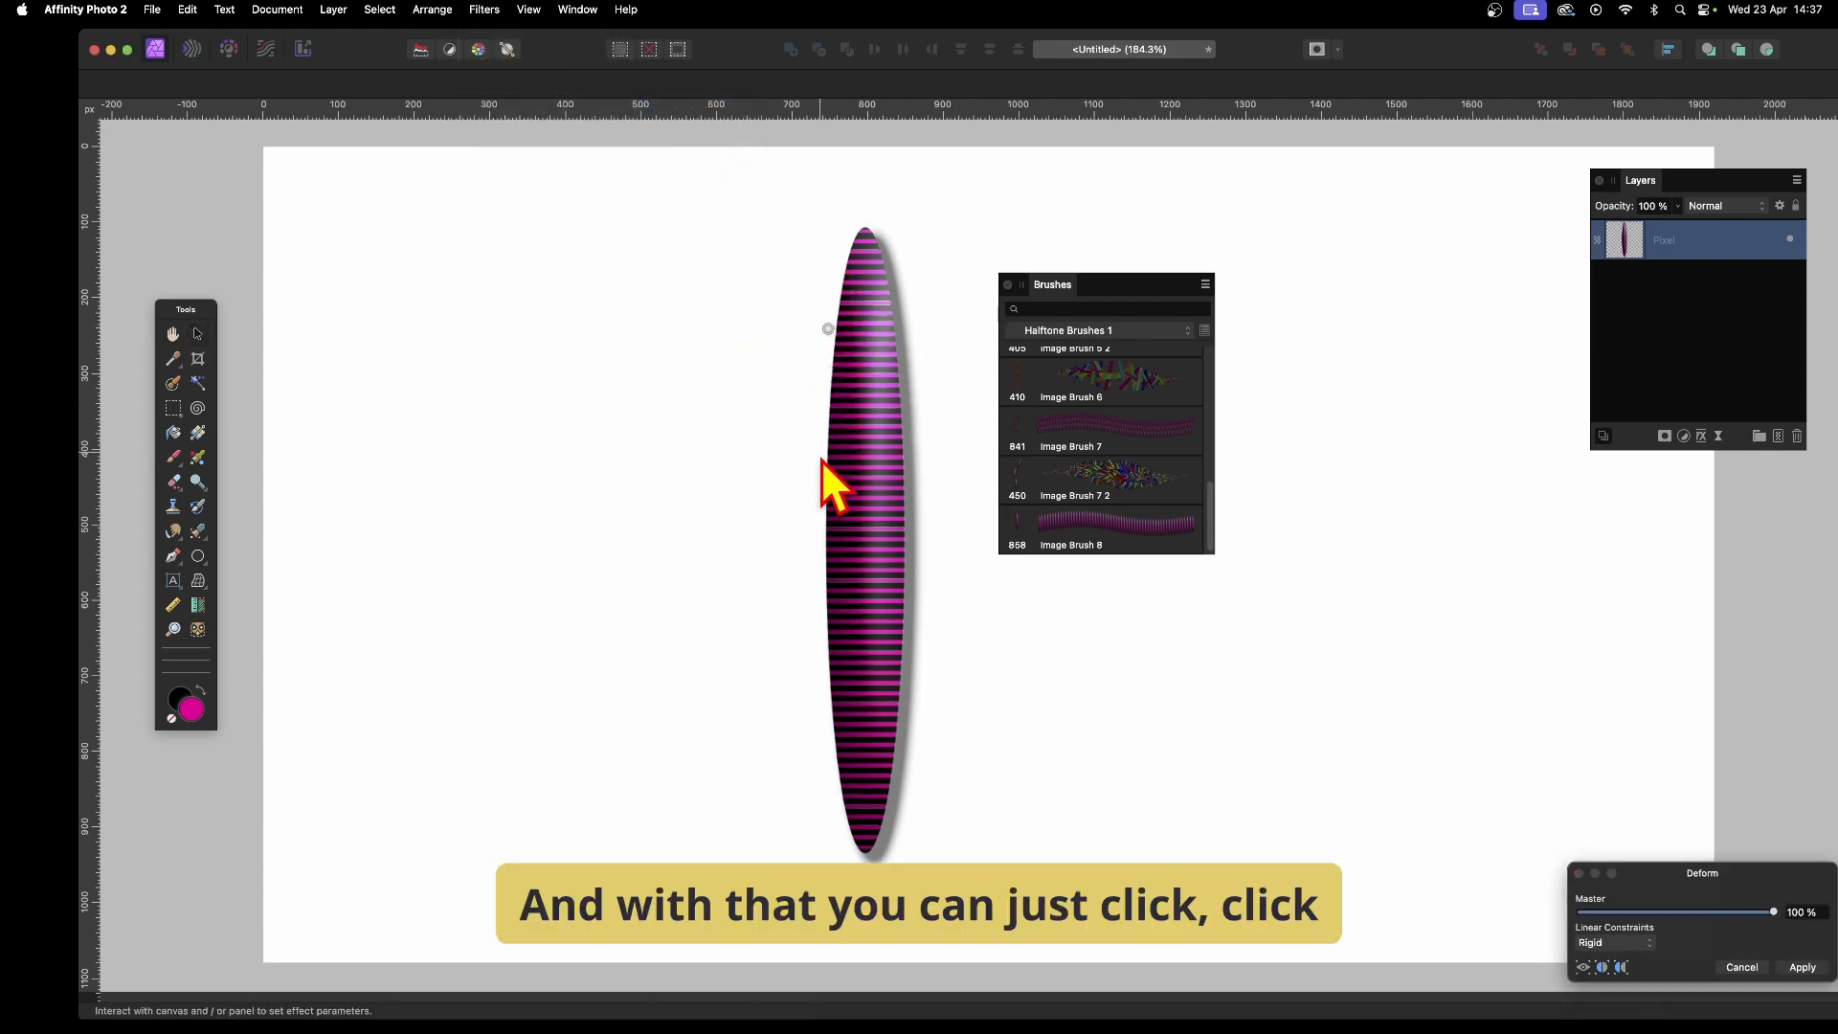
click(814, 526)
click(818, 693)
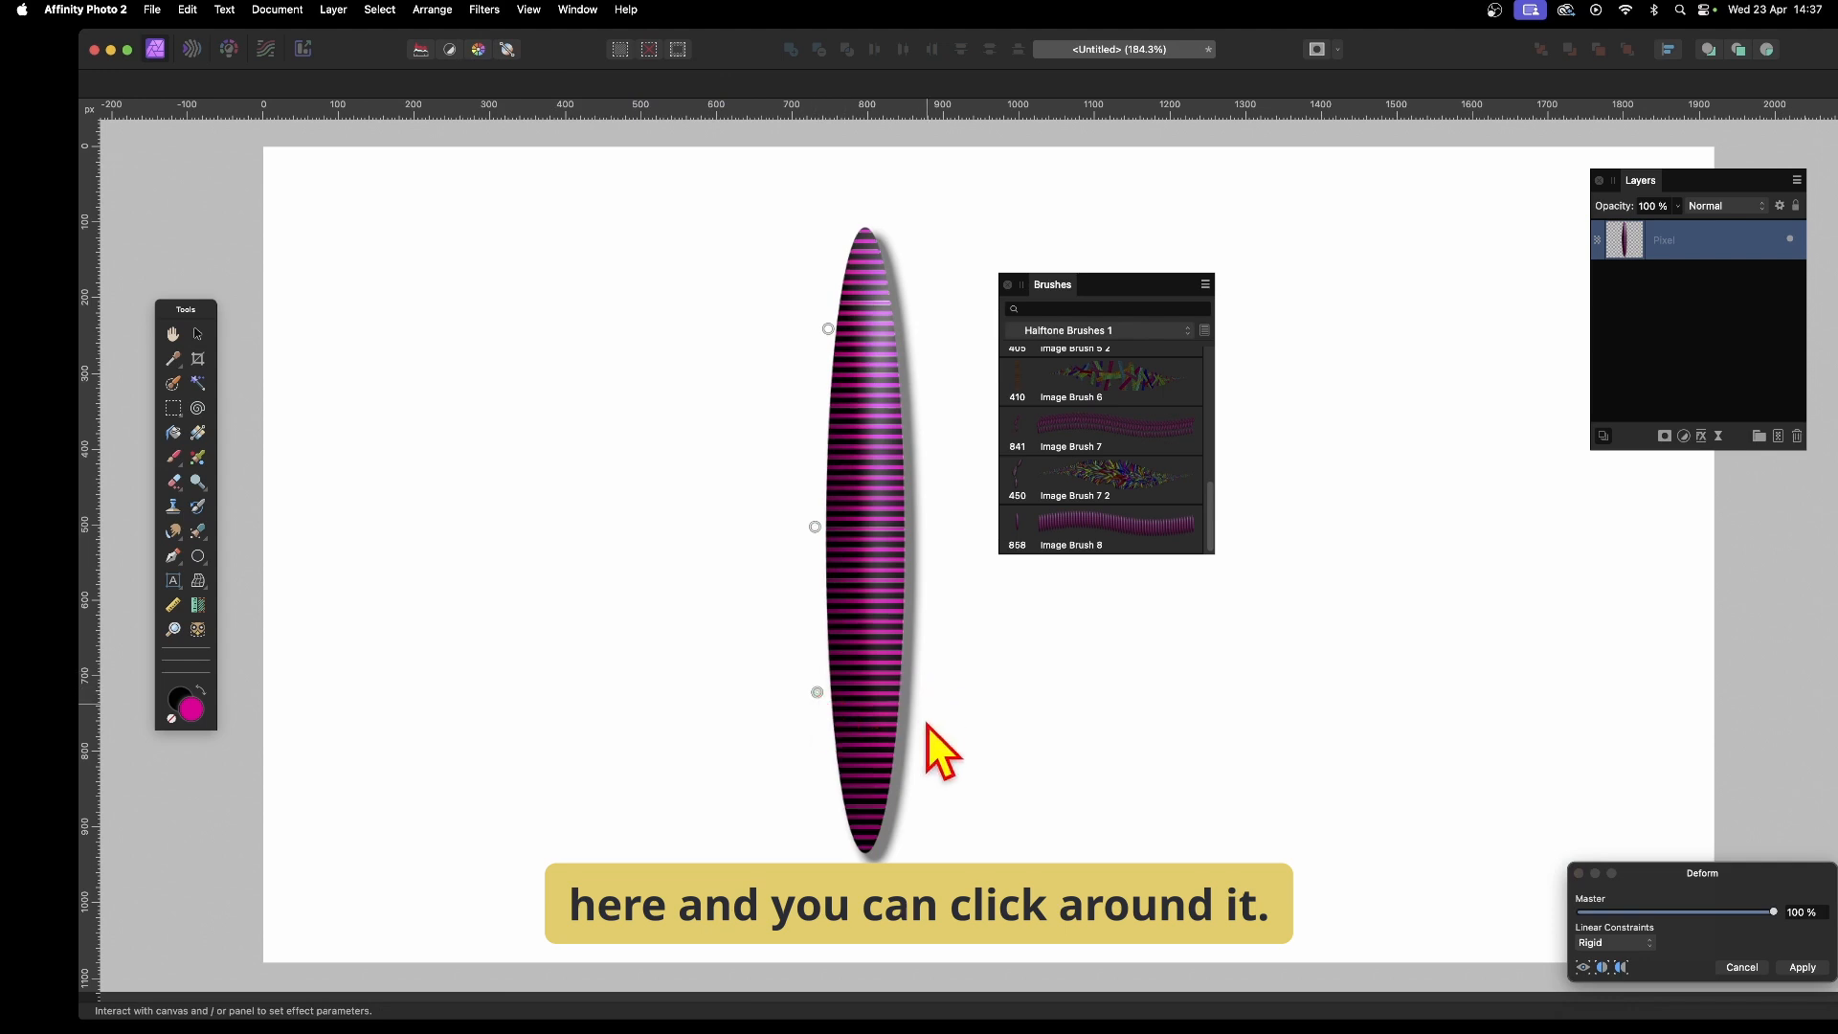
click(916, 778)
click(921, 604)
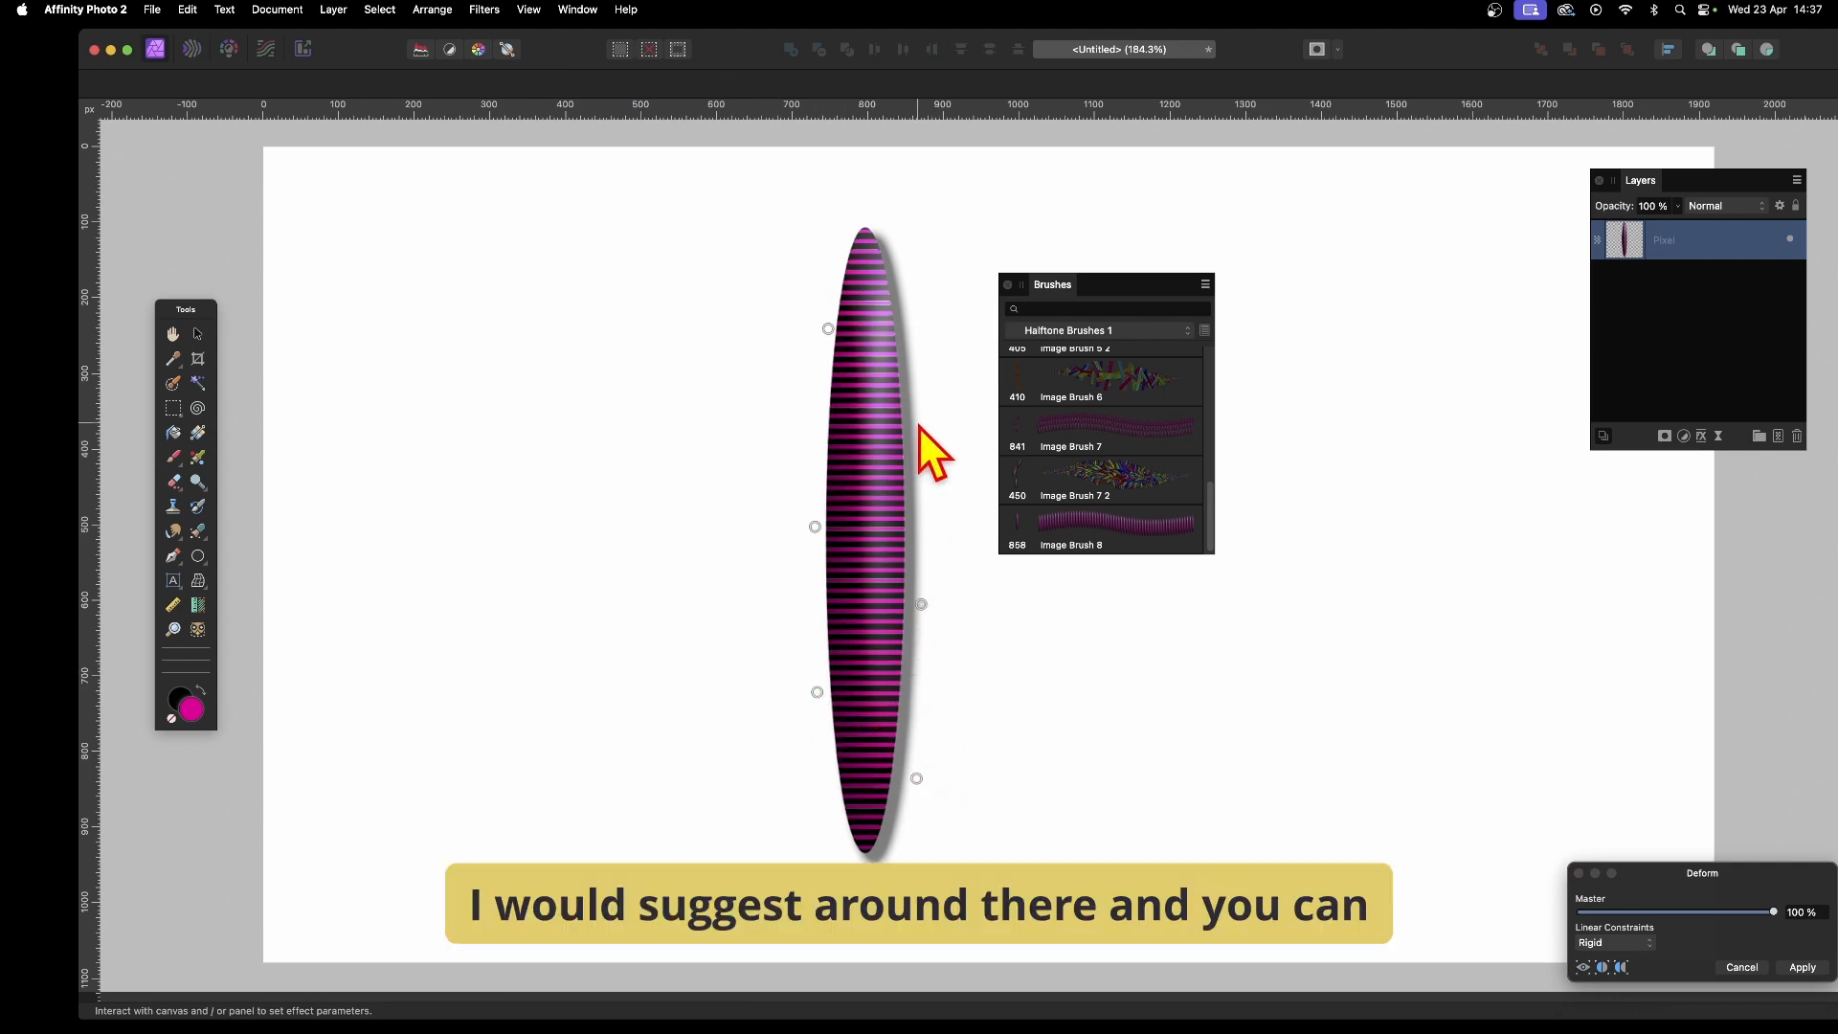
click(918, 421)
click(858, 543)
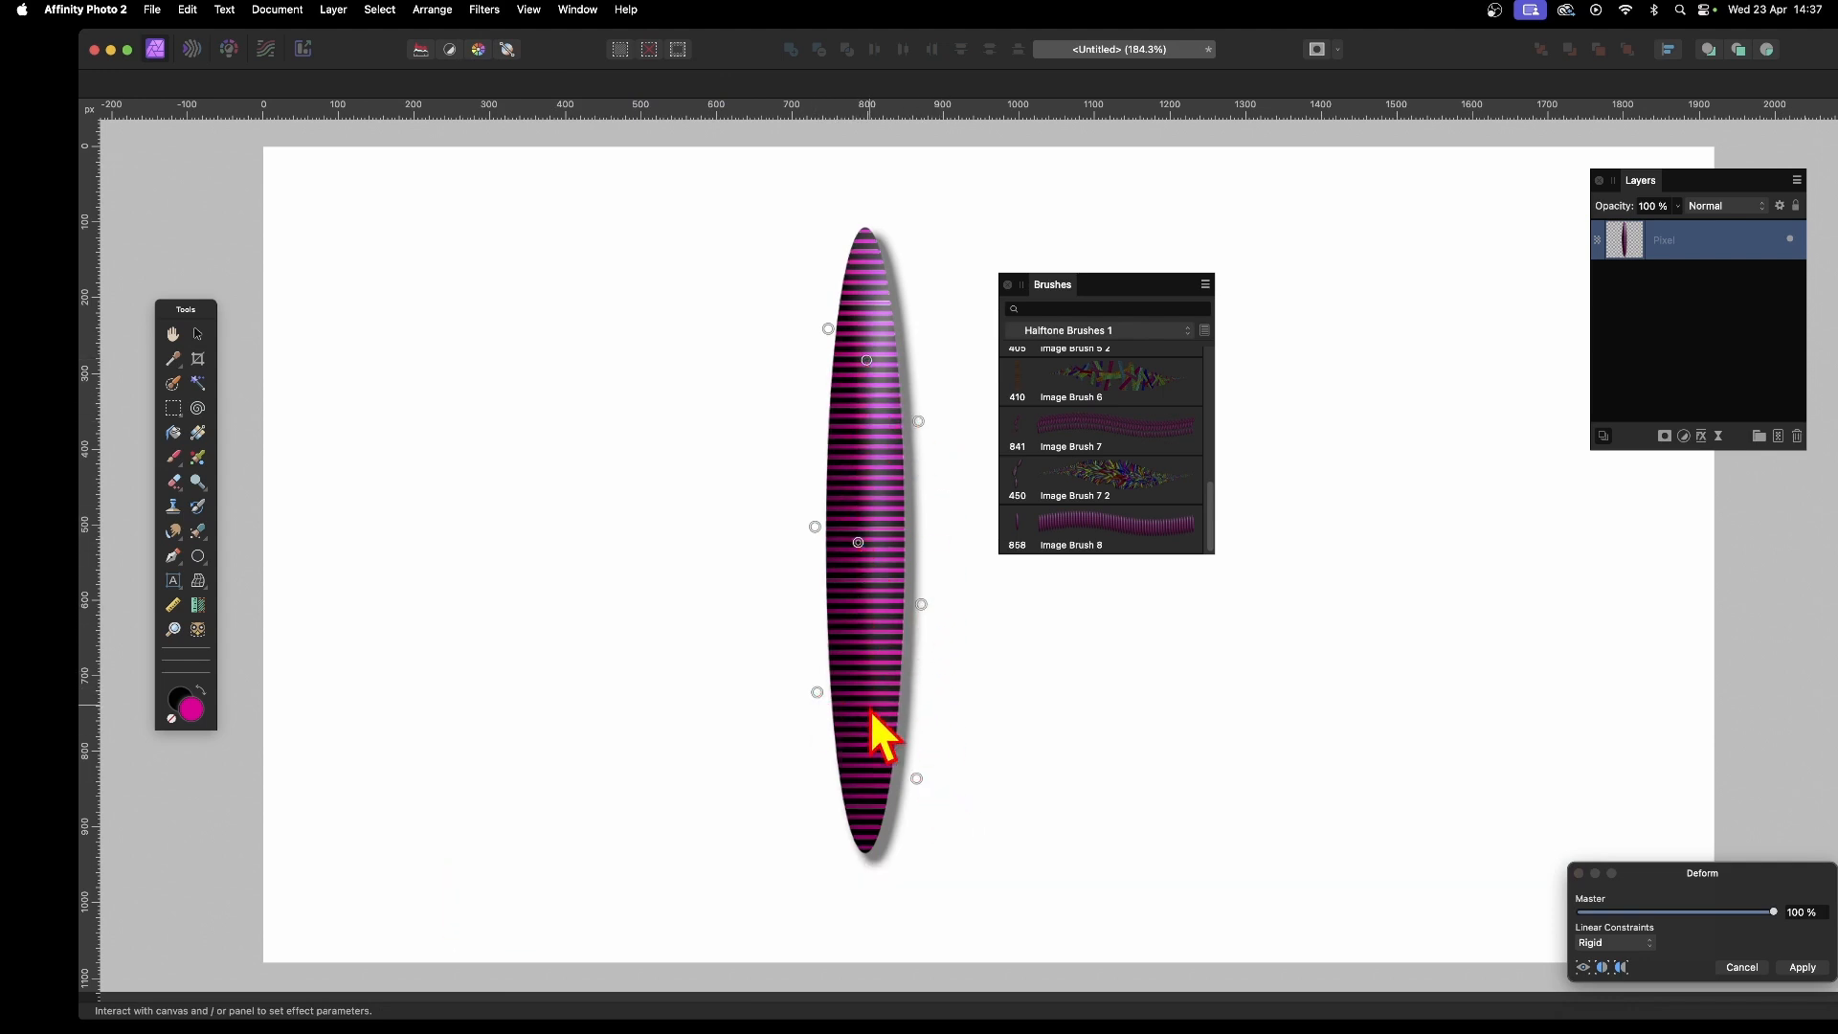
click(867, 705)
Pull the side points alternately inward and the end points outward to bend the ellipse into a wavy shape, and apply the deformation.
drag(818, 692, 864, 691)
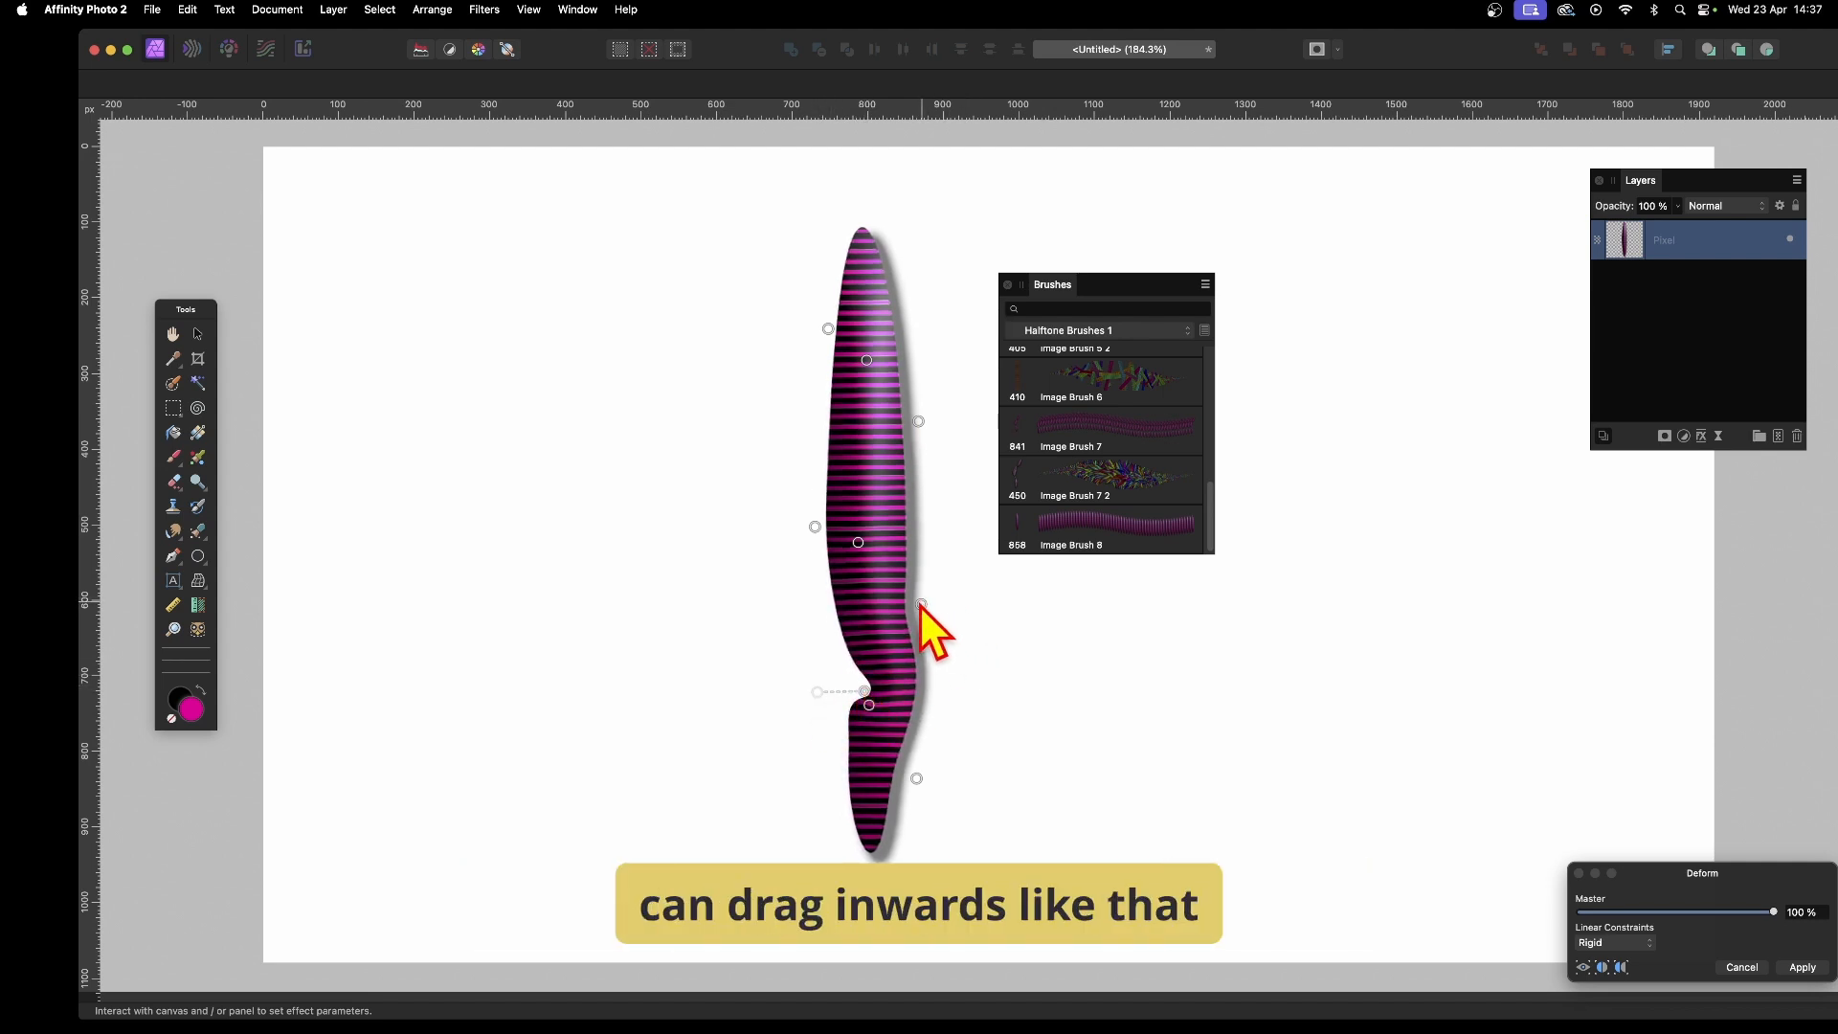
drag(921, 604, 876, 596)
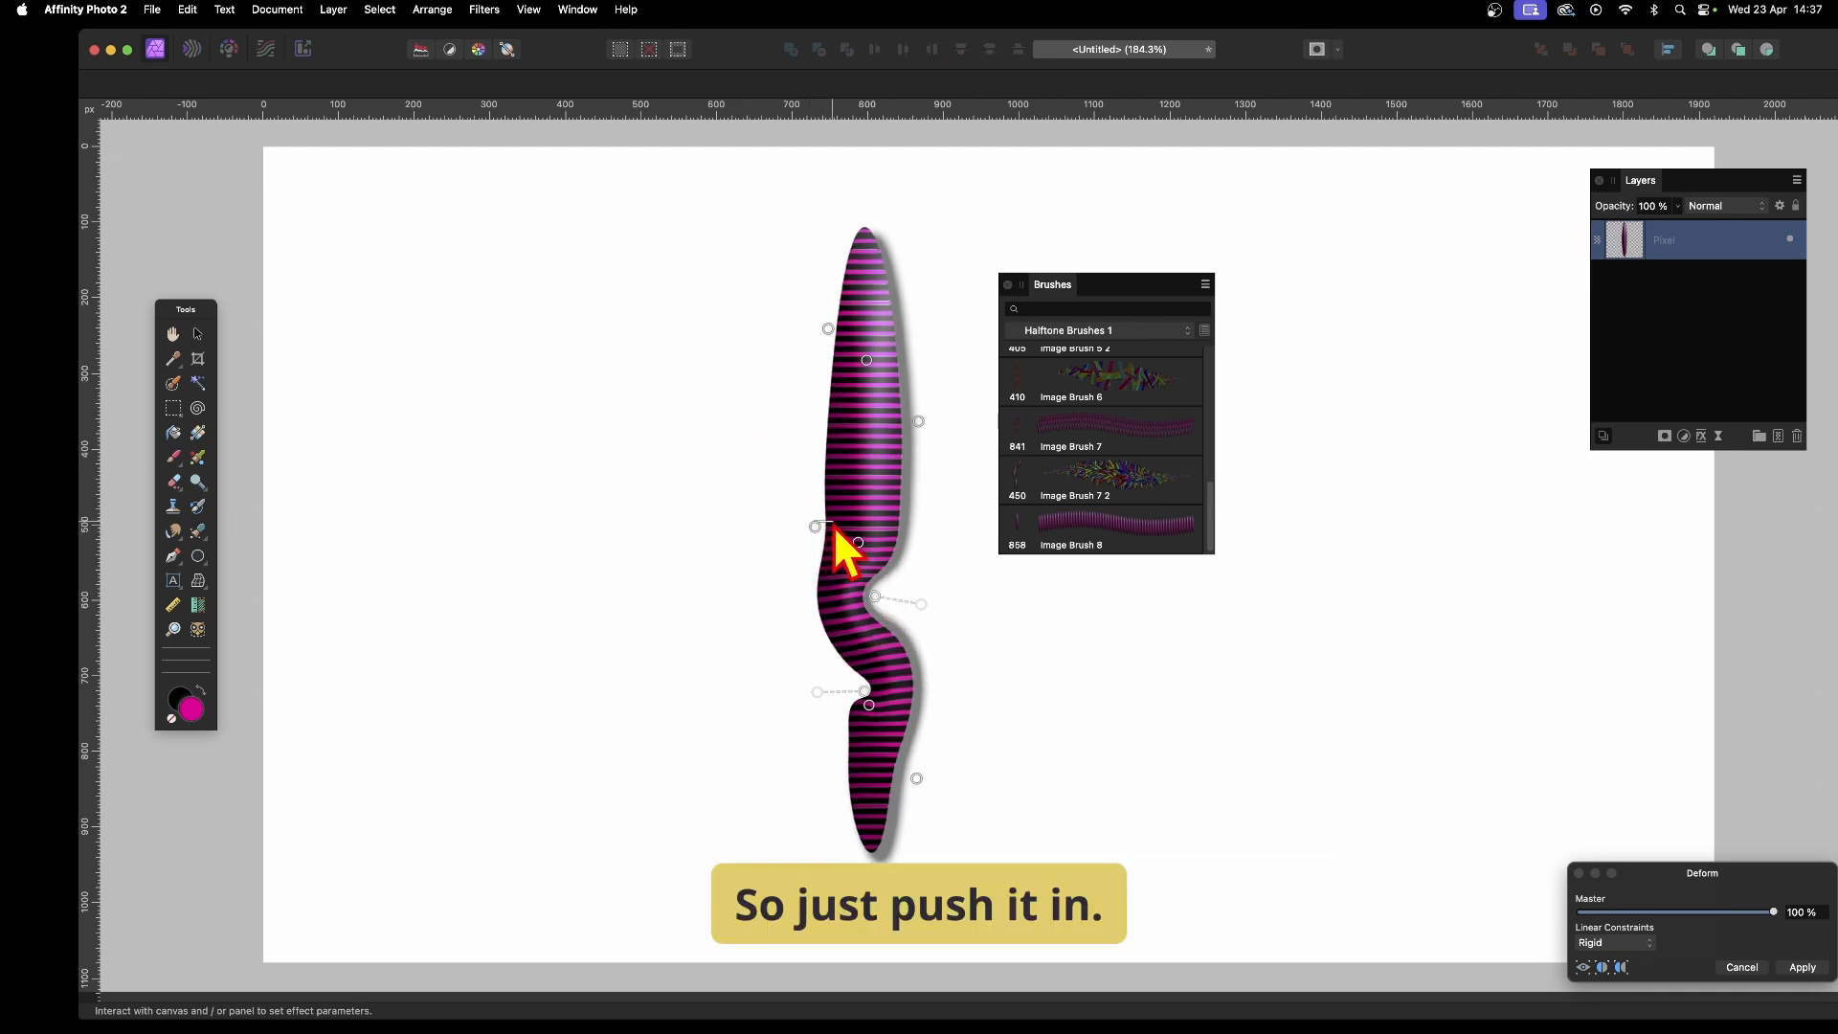
drag(815, 526, 866, 526)
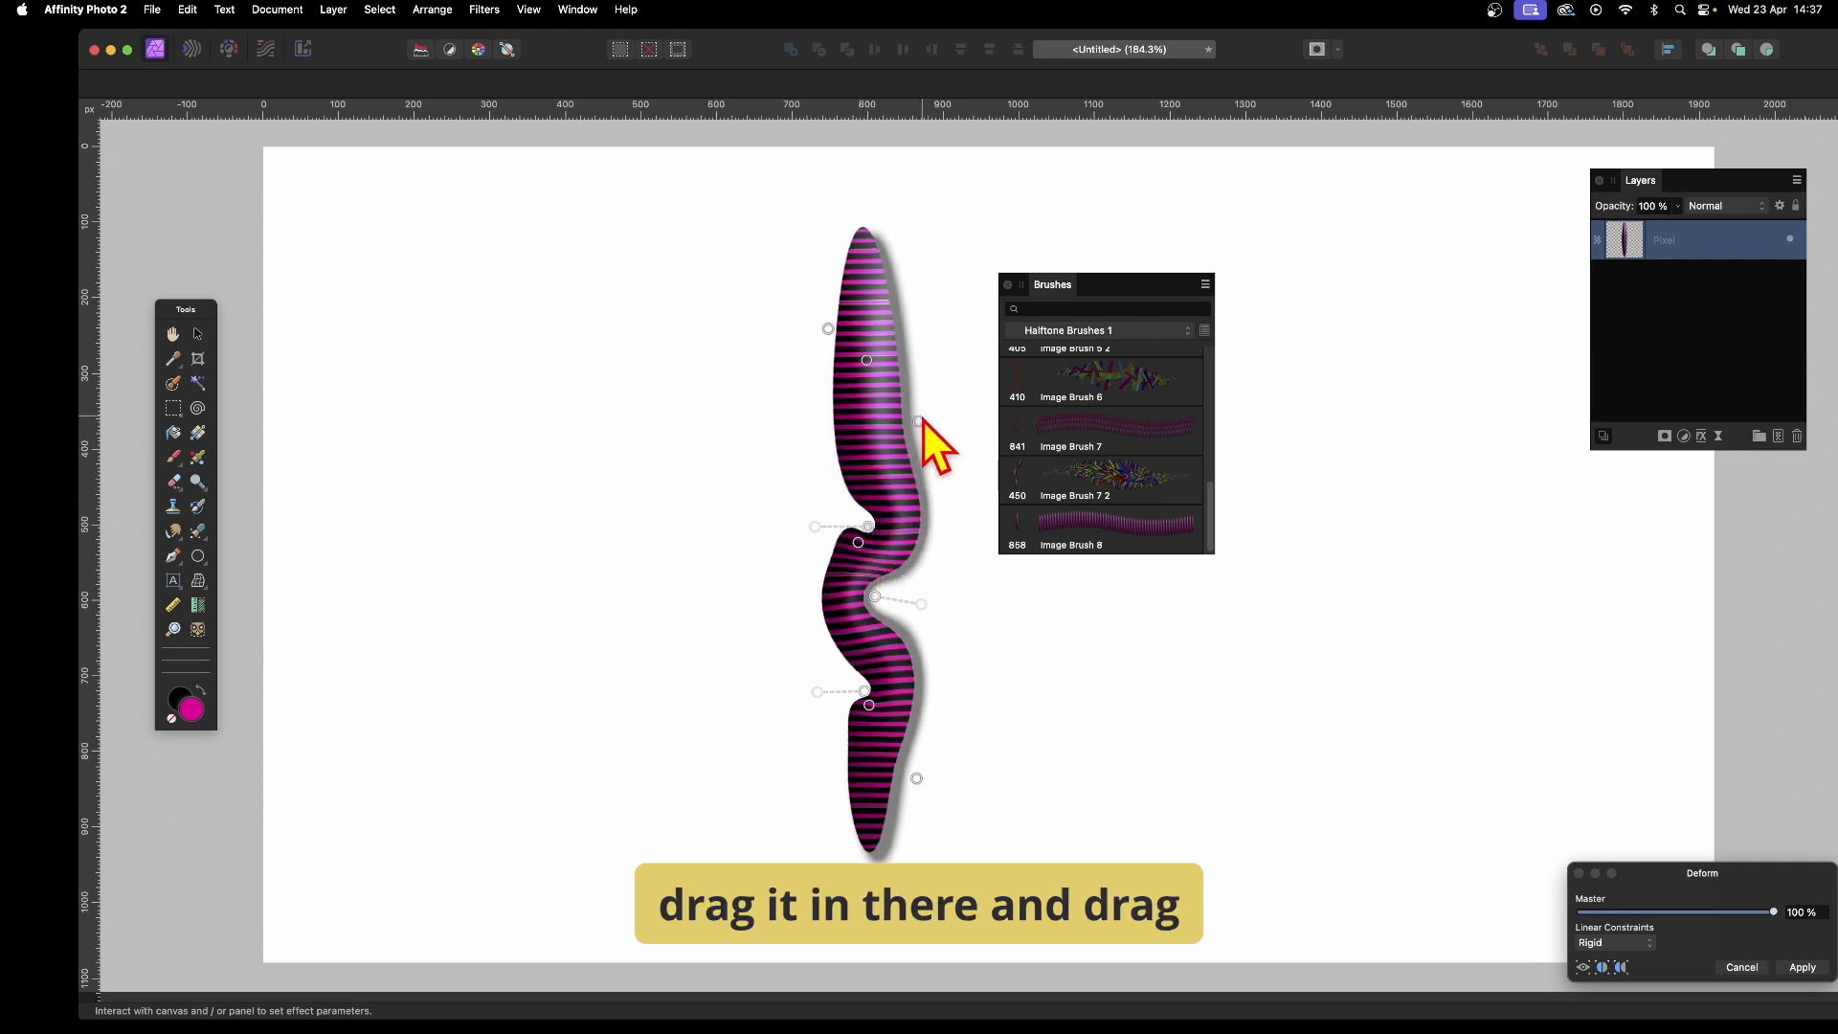
drag(916, 420, 816, 321)
drag(880, 781, 942, 808)
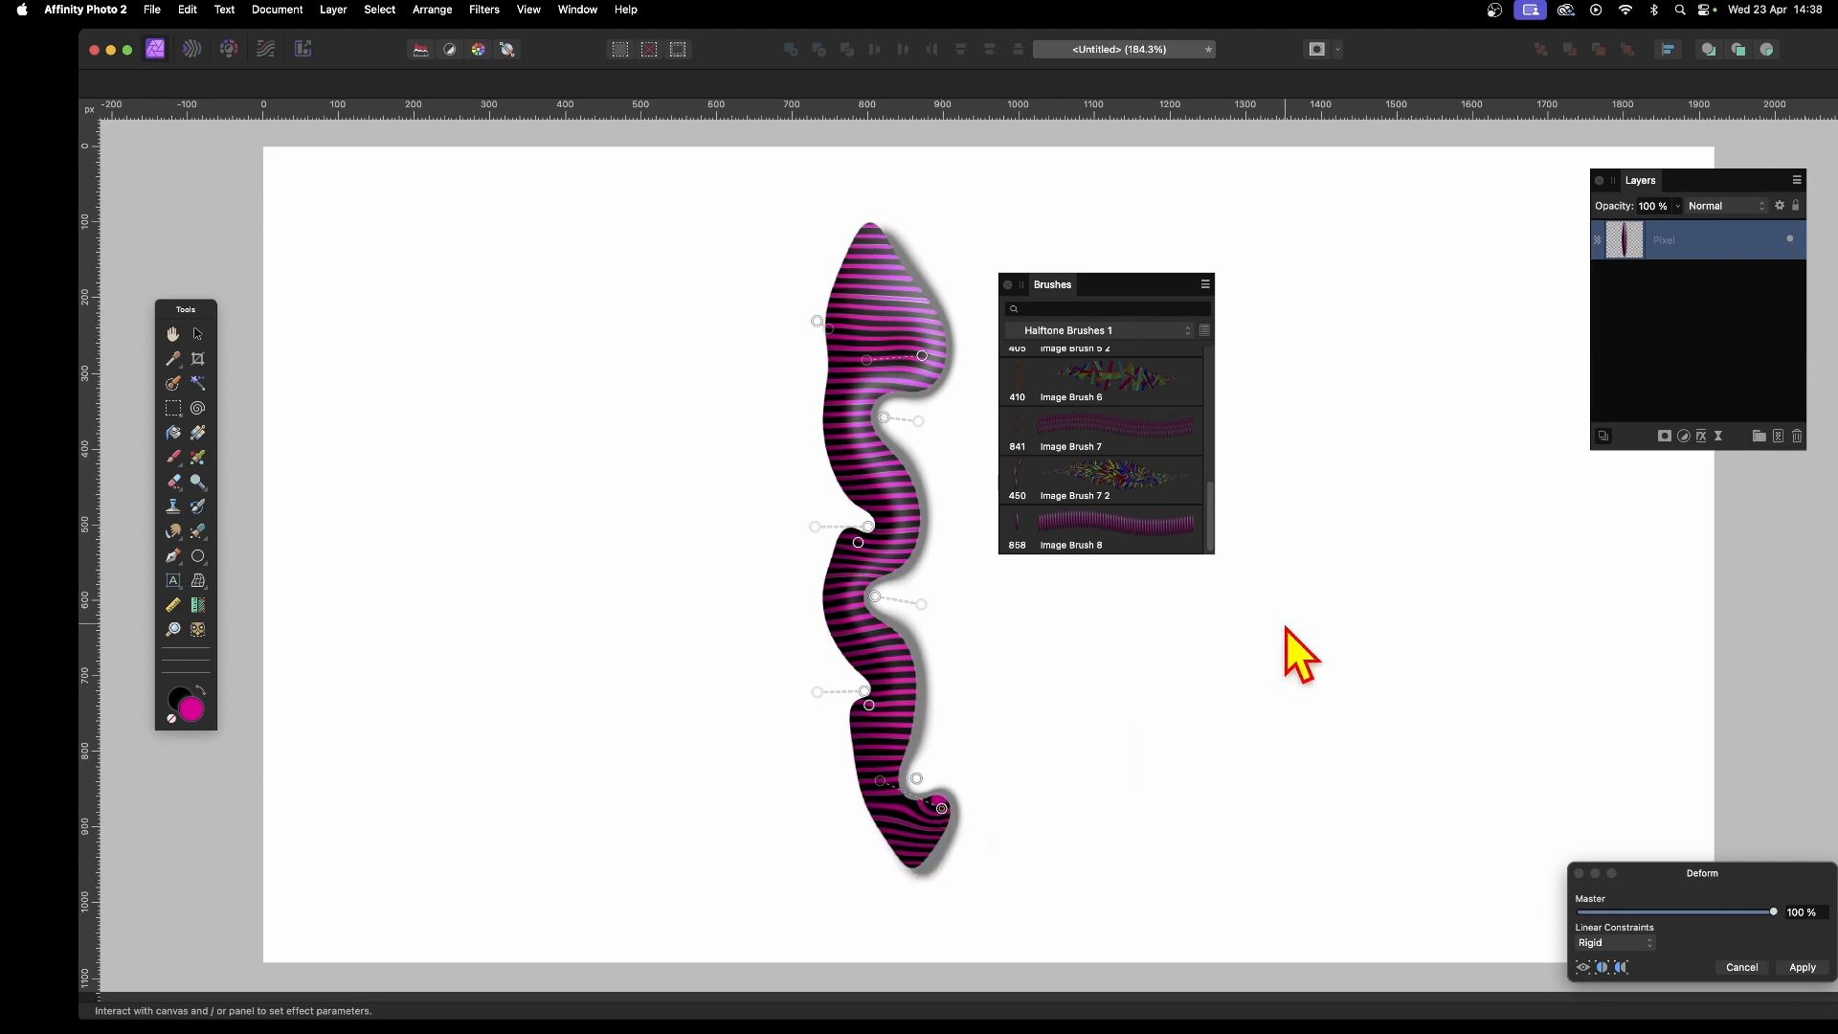
click(1803, 968)
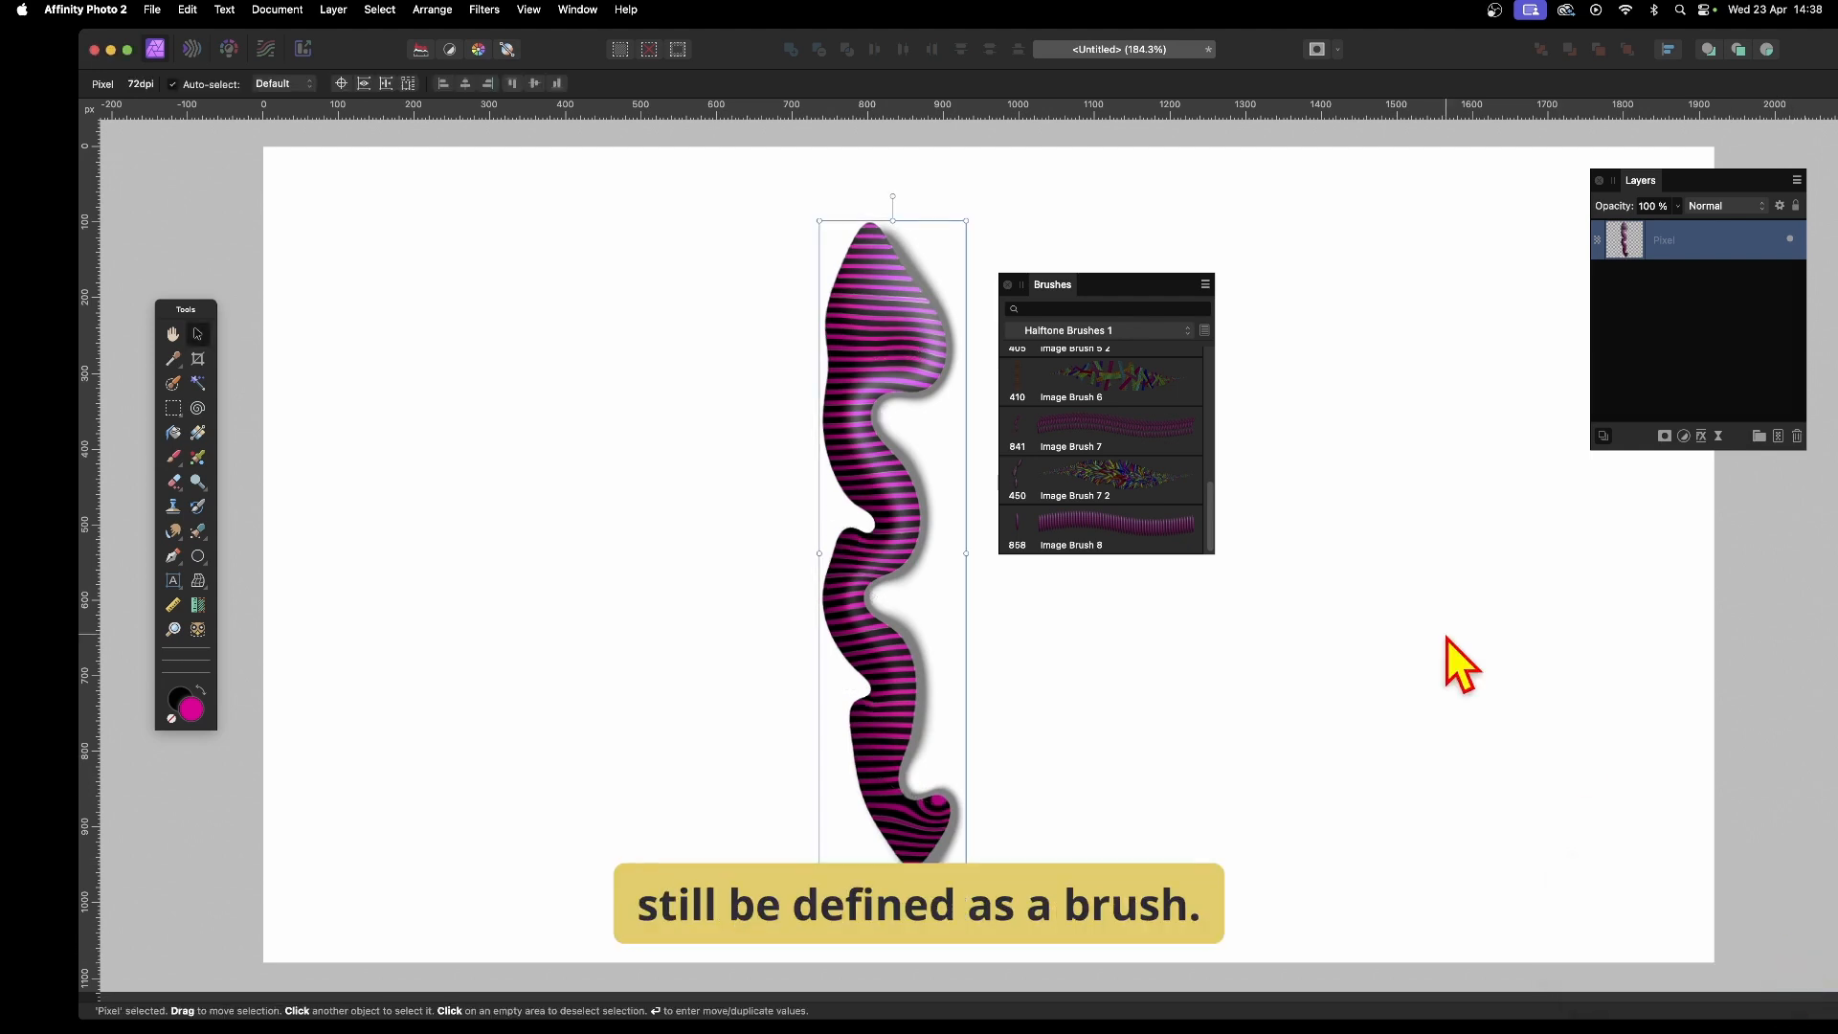
Create another new brush in Halftone Brushes 1 from the deformed wavy shape.
mouse_move(1053, 287)
mouse_down()
mouse_move(1074, 278)
mouse_move(1040, 279)
mouse_up()
click(577, 9)
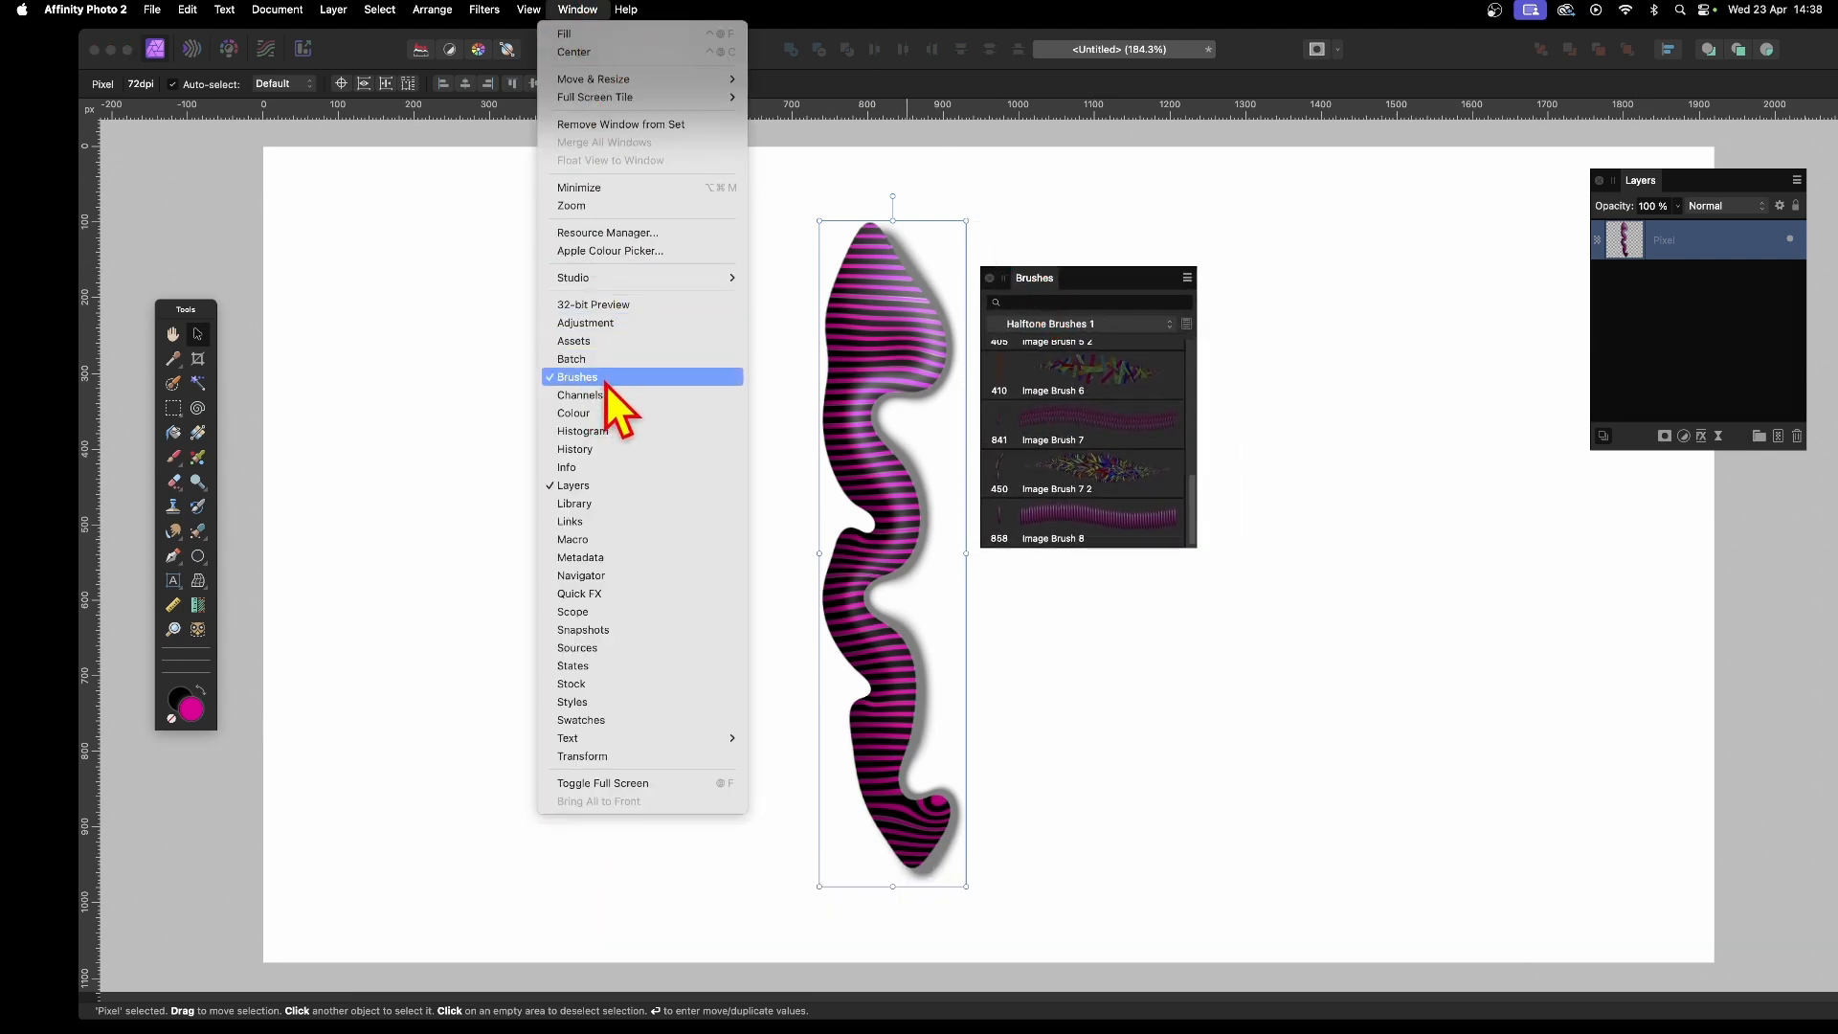
click(1161, 307)
click(1187, 277)
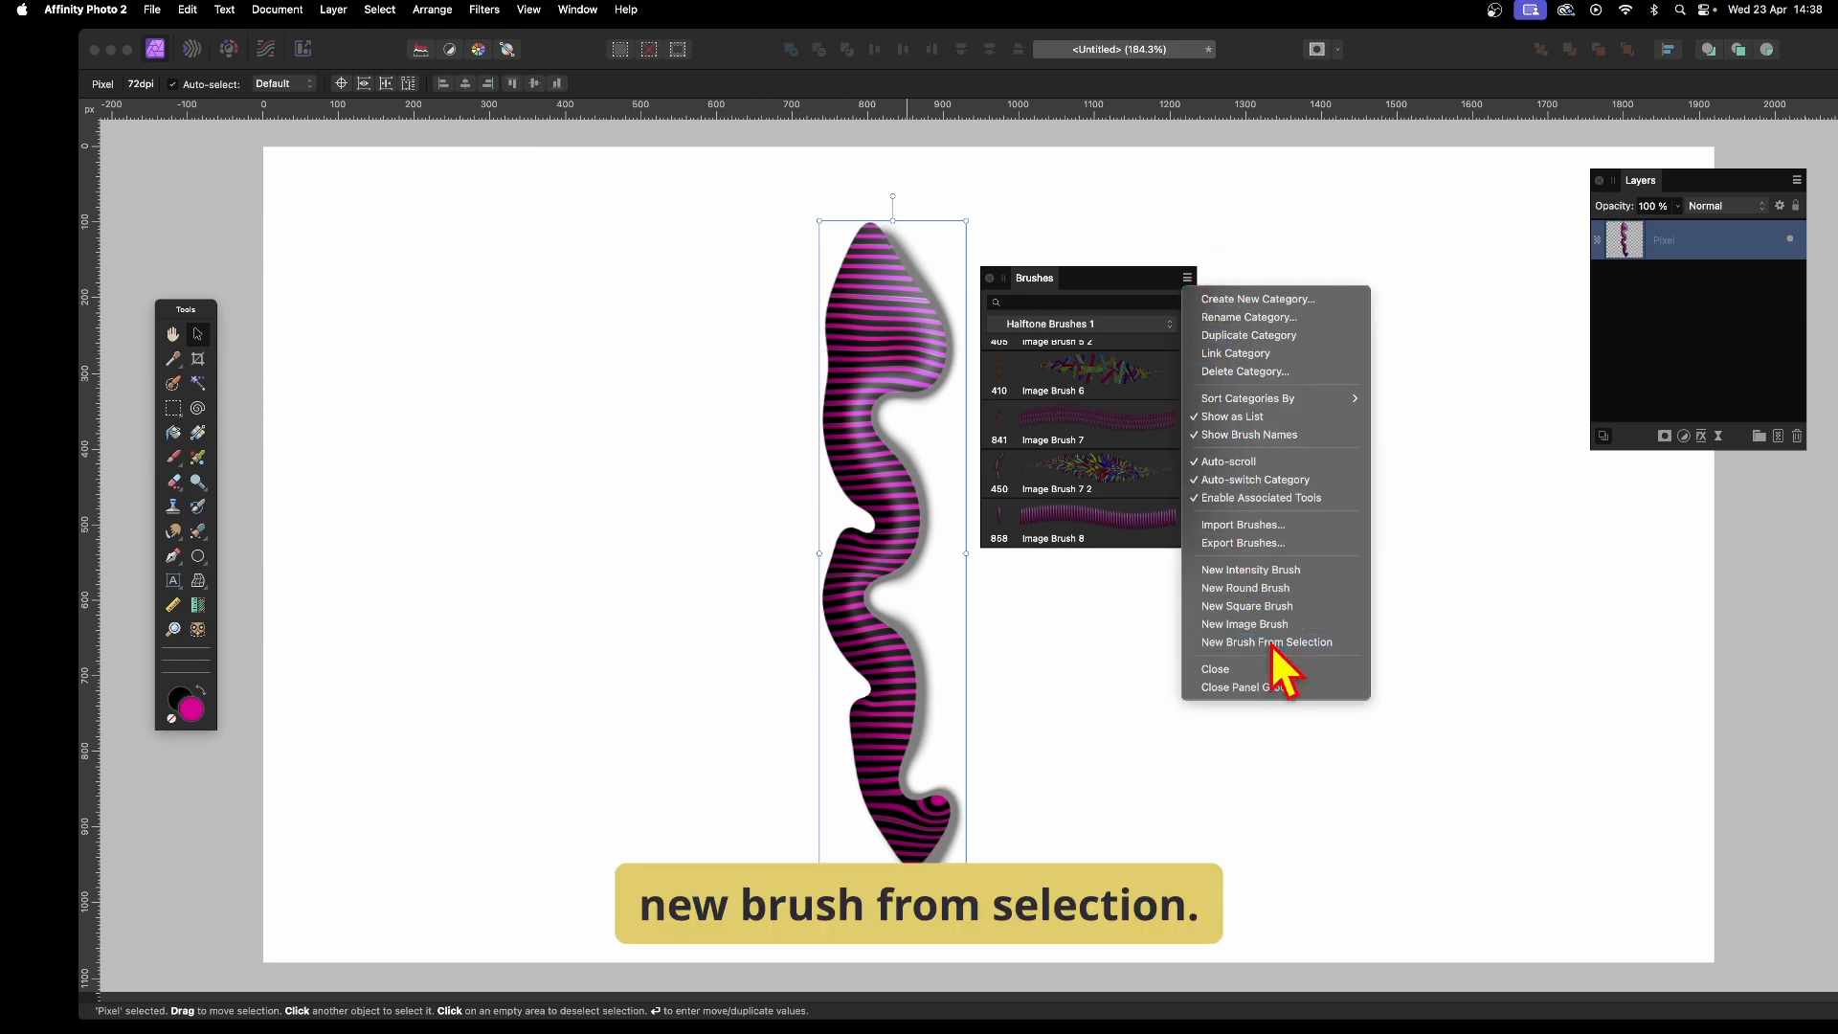
click(1273, 642)
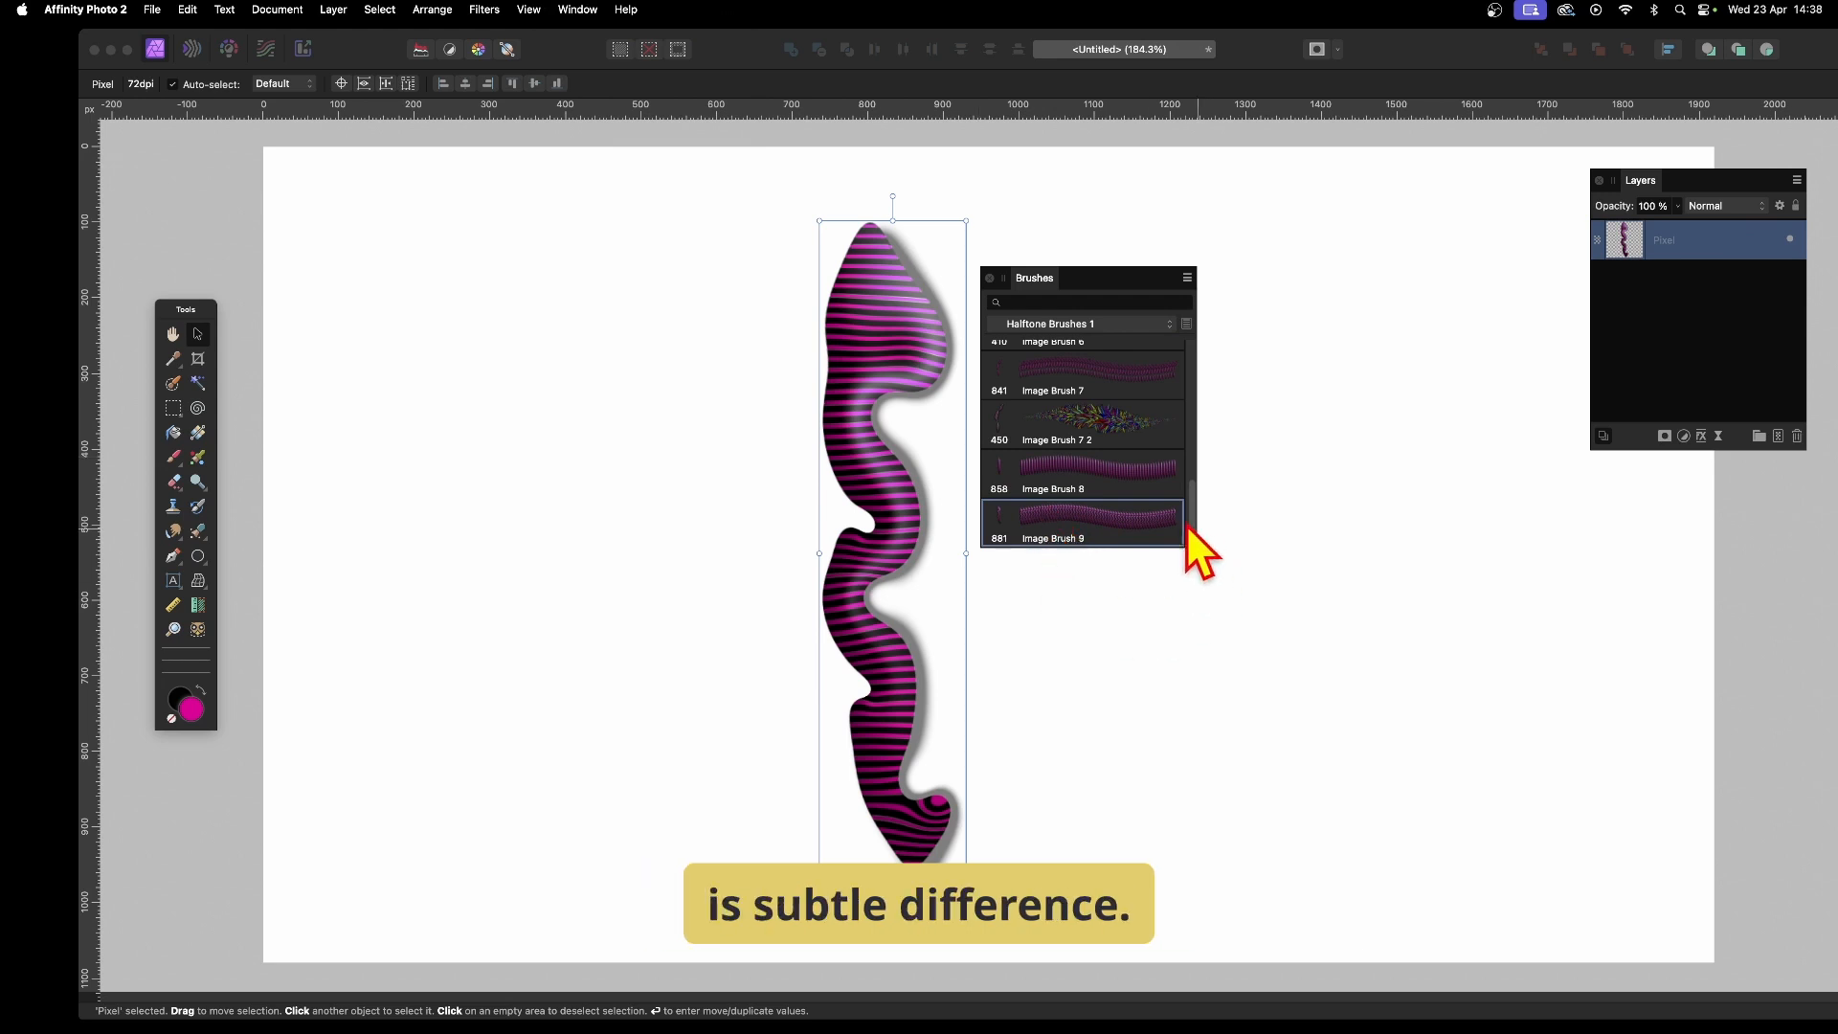
Delete the wavy shape from the canvas, open the newest brush for editing and activate the Paint Brush Tool.
key(Delete)
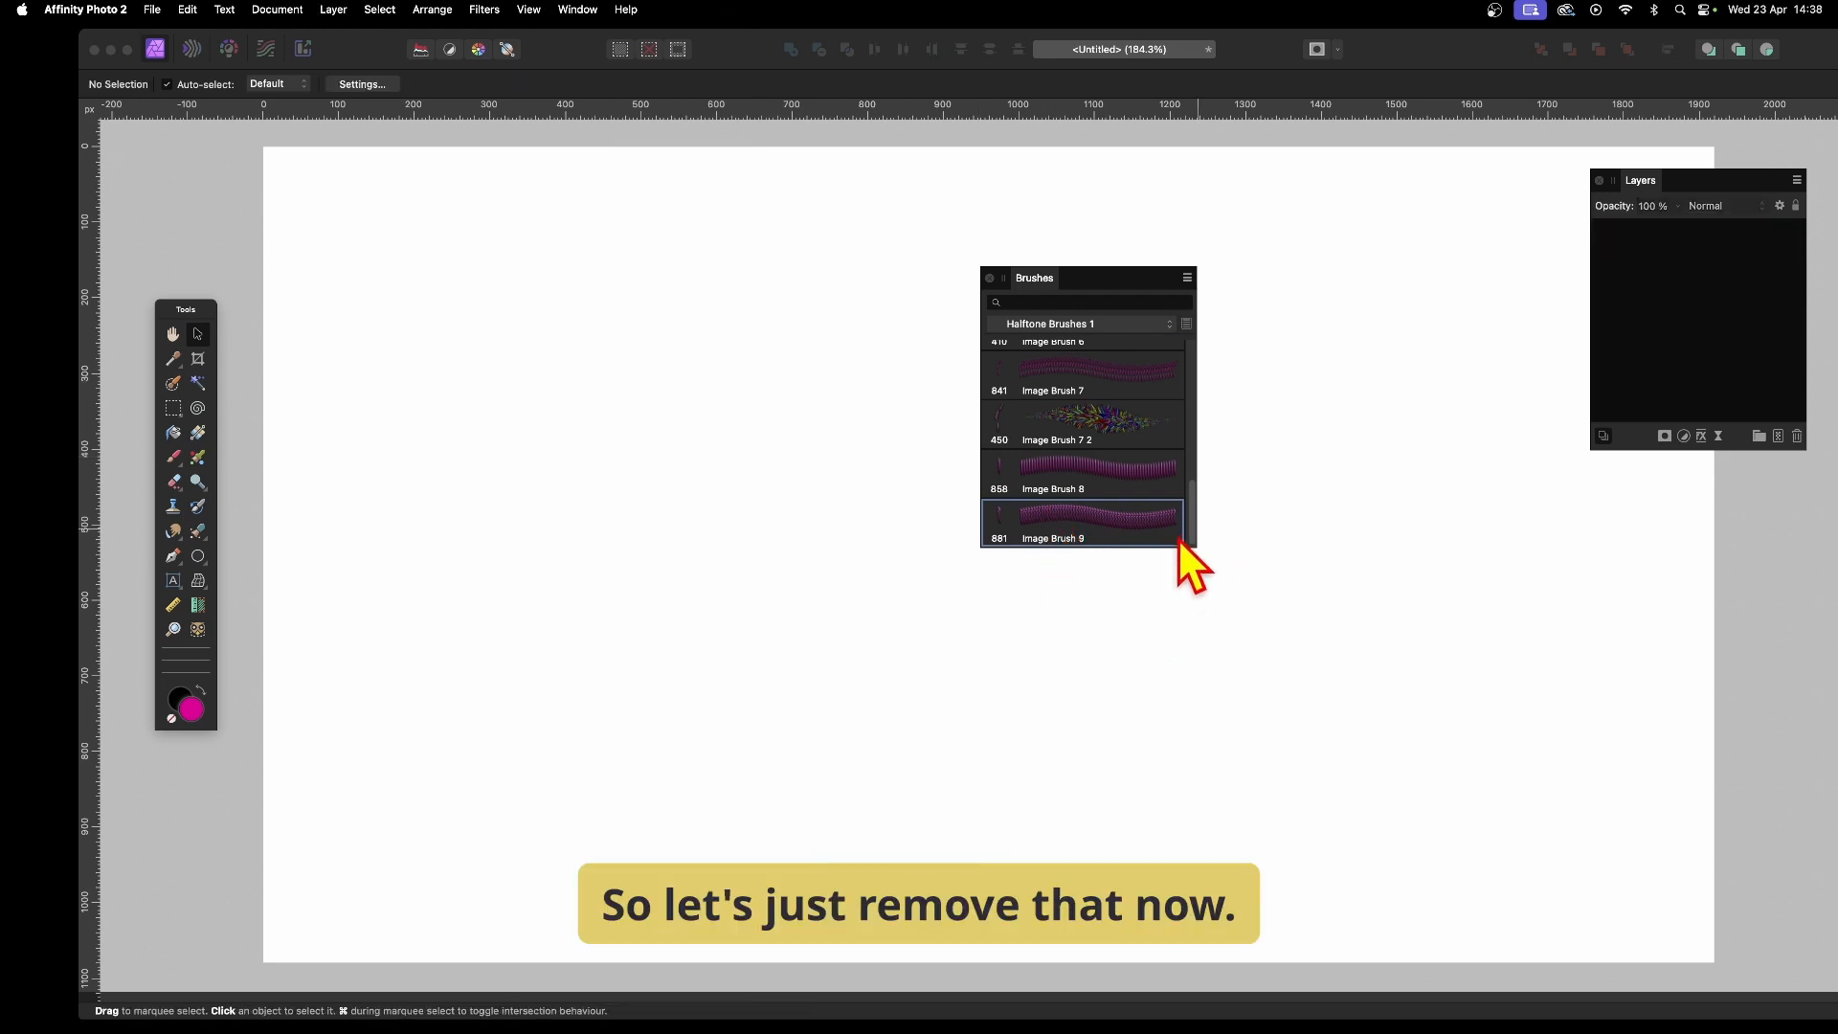
double_click(1083, 520)
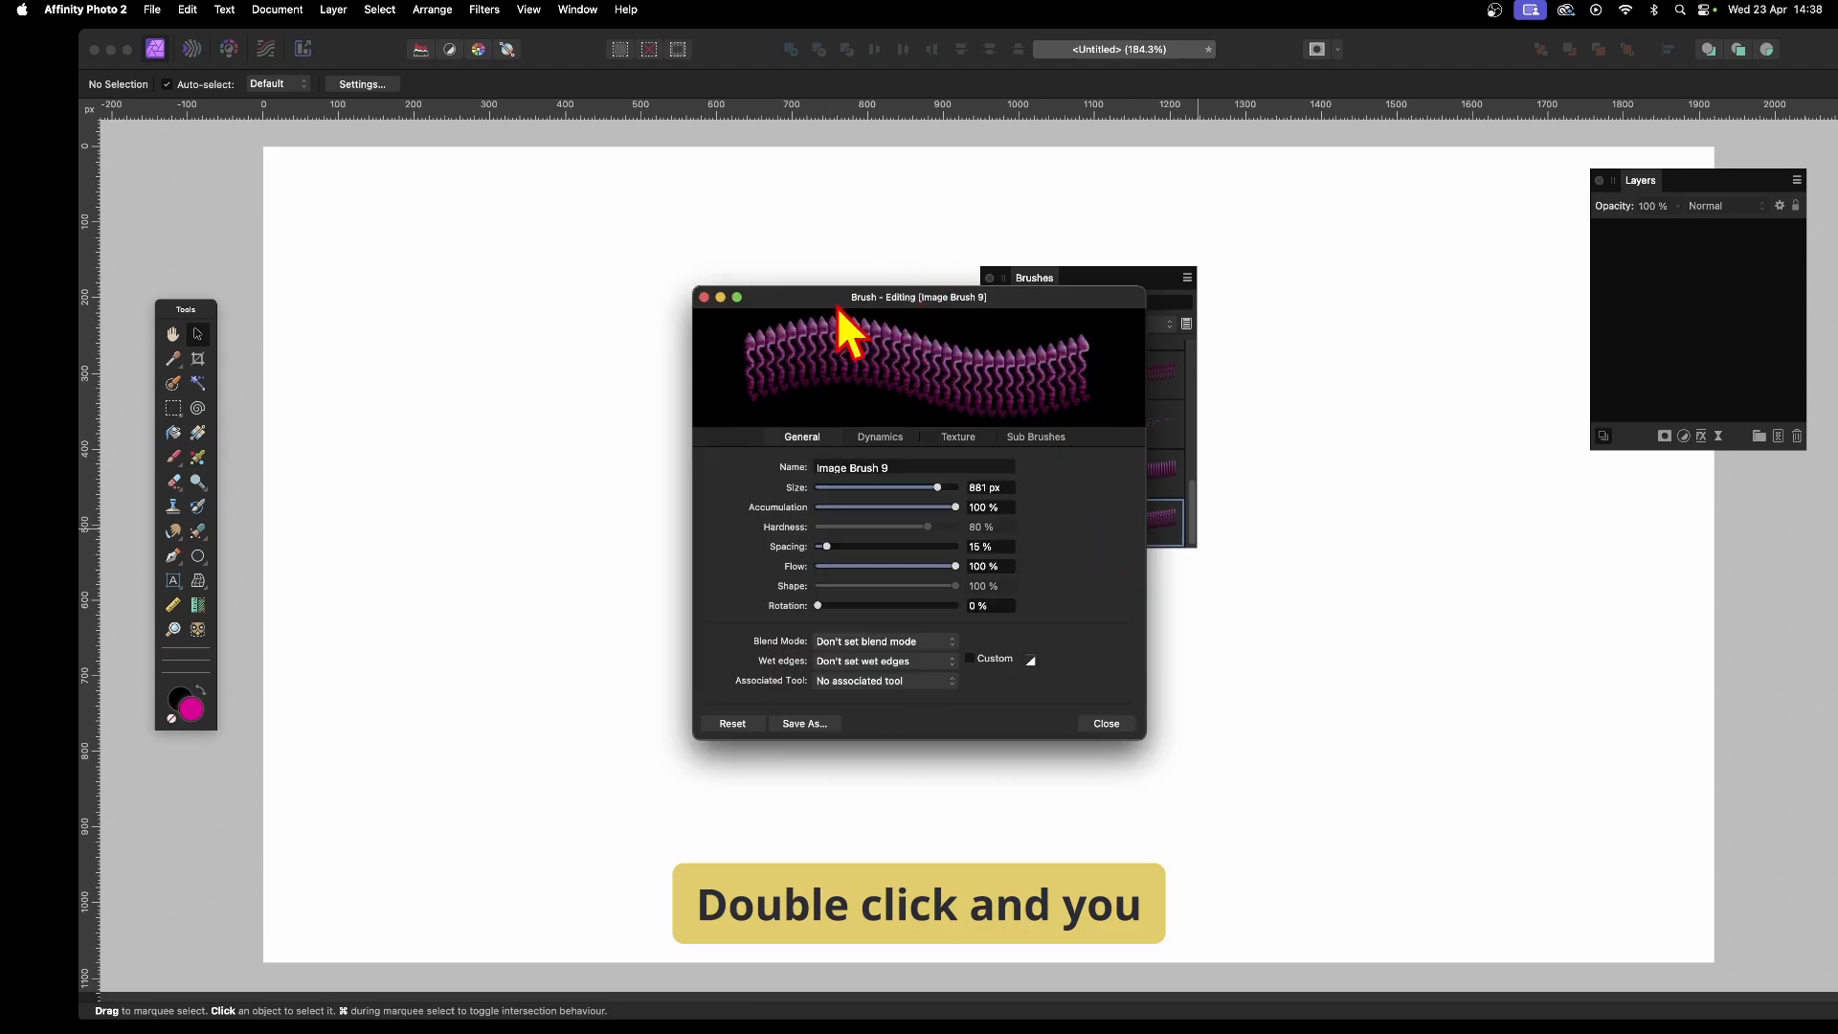
mouse_move(839, 308)
mouse_down()
mouse_move(1053, 234)
mouse_move(1162, 292)
mouse_up()
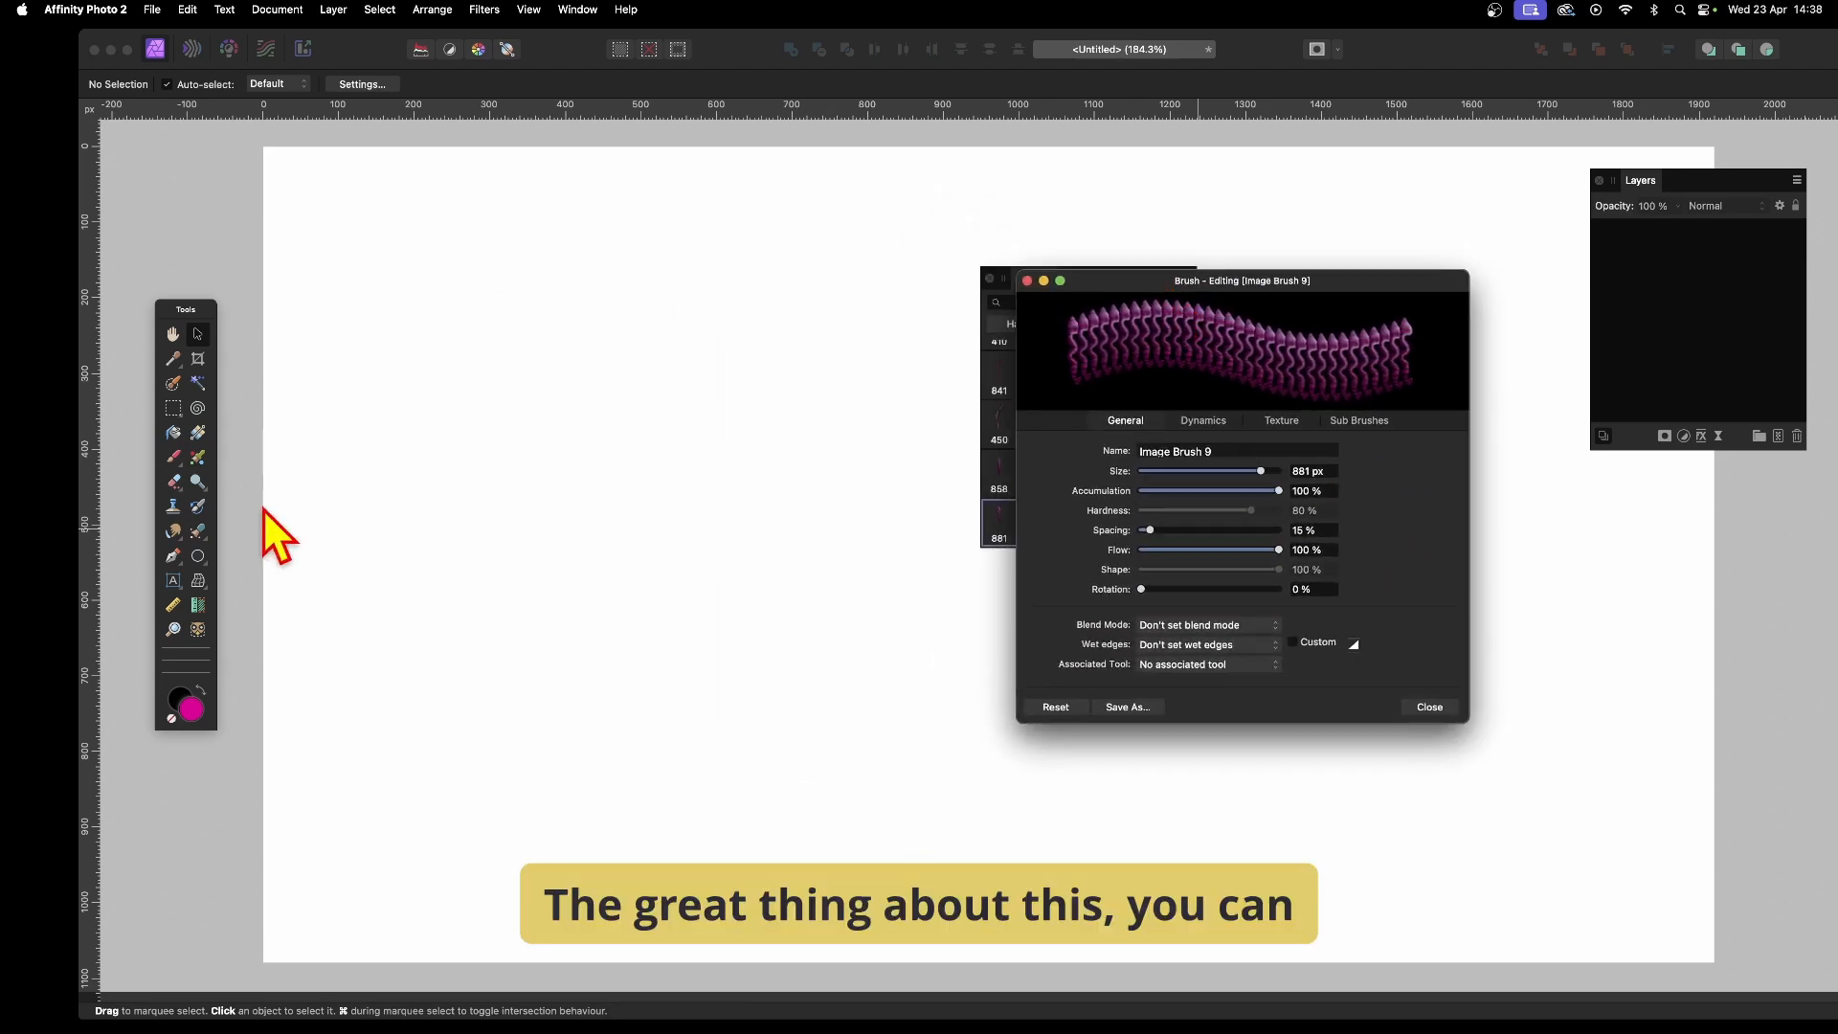
click(175, 460)
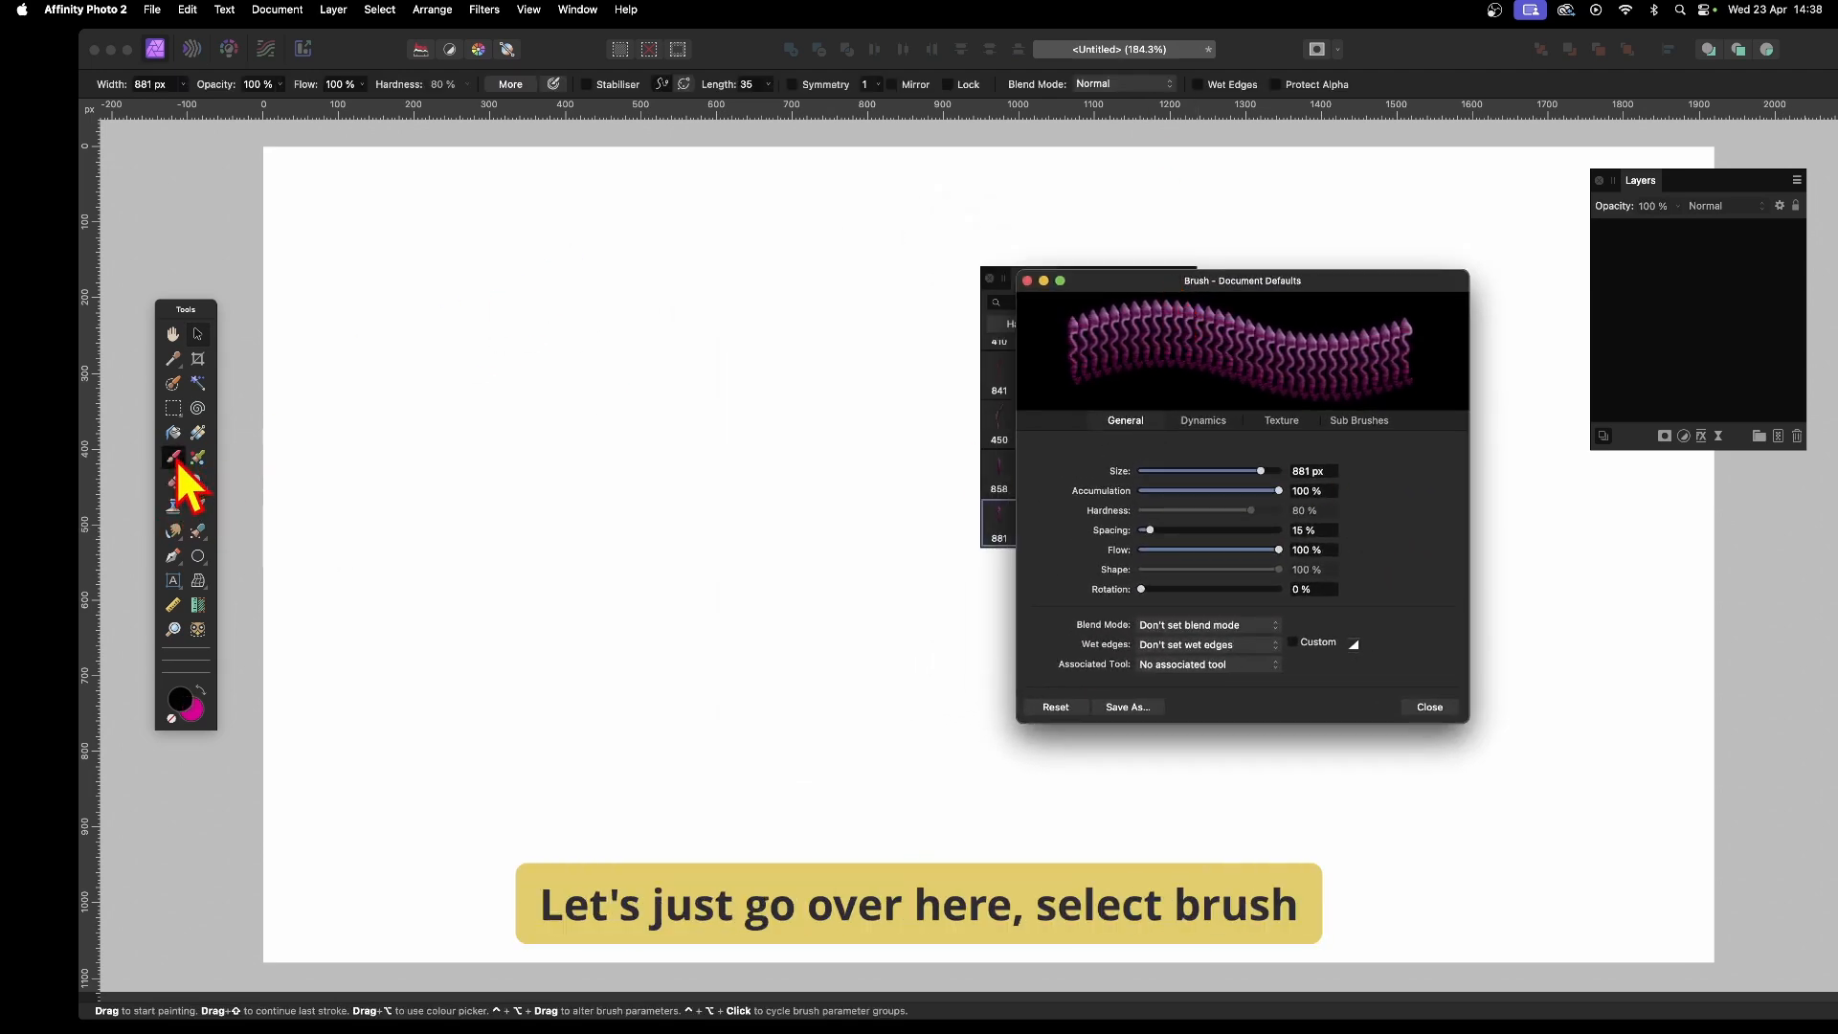
click(173, 462)
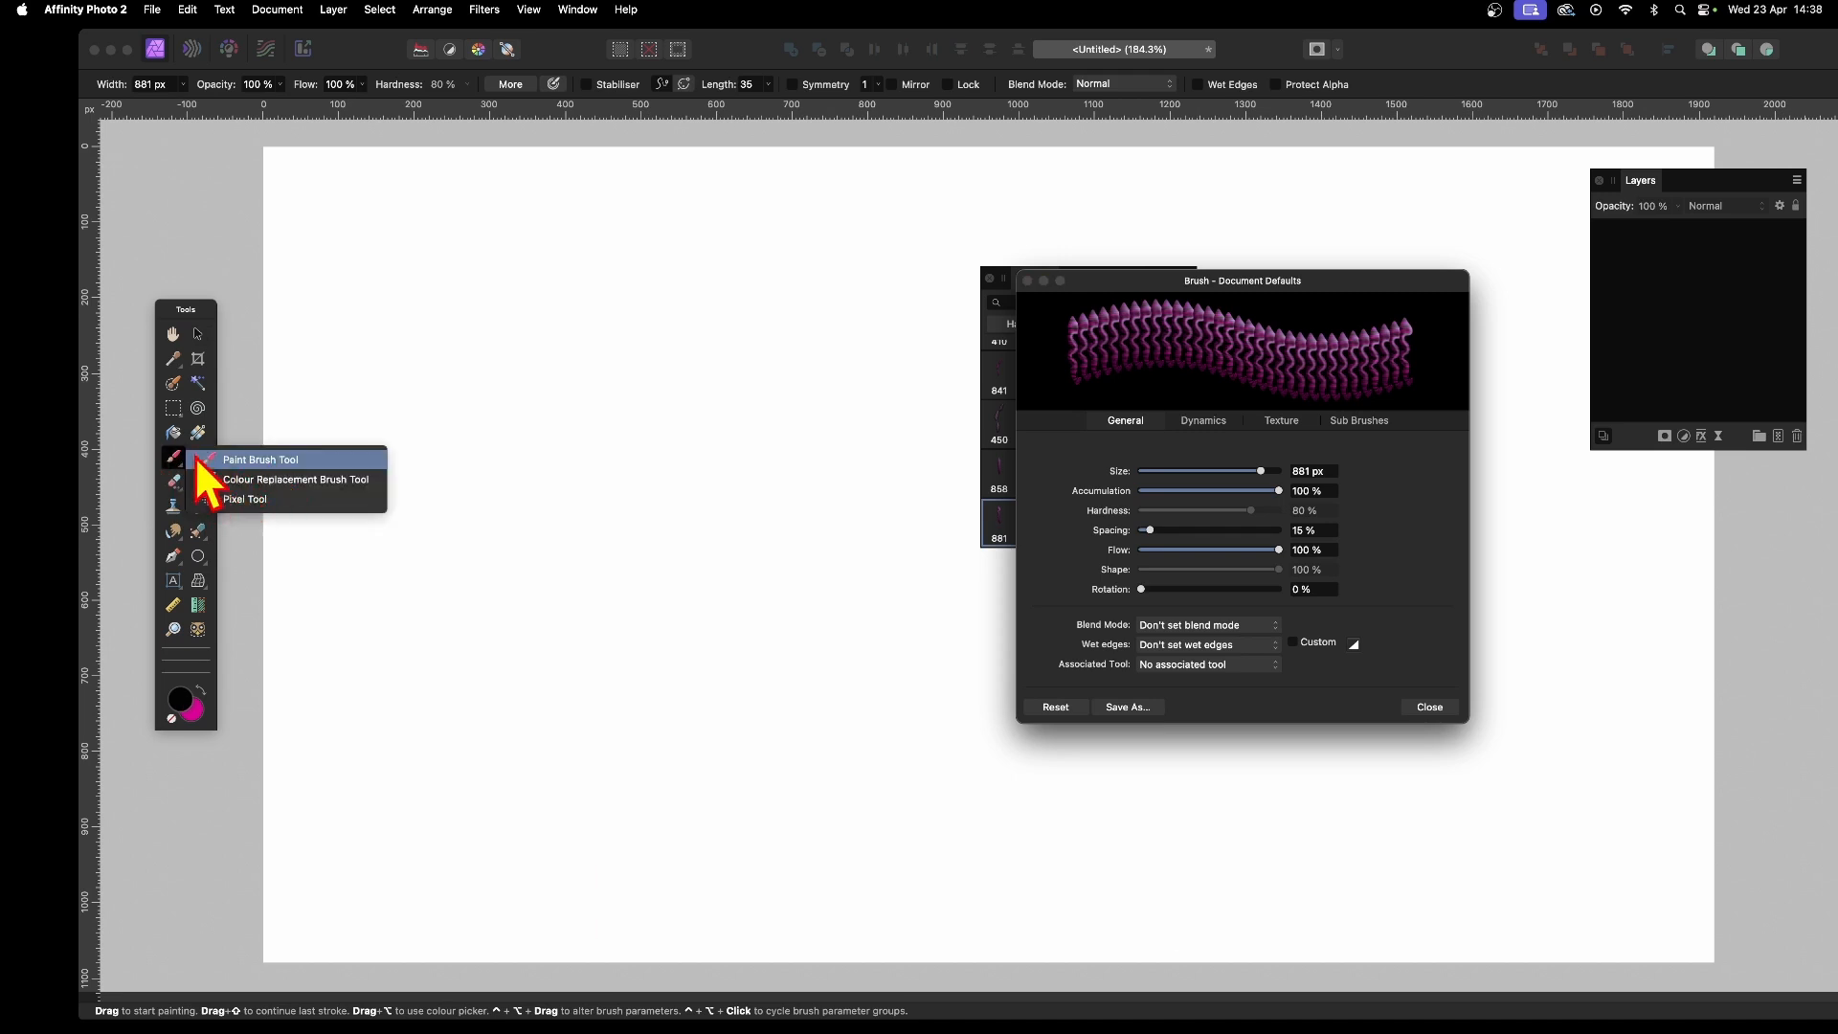
click(271, 462)
Set the brush size to 342.7 px and its spacing to 7%.
drag(1189, 281, 1375, 239)
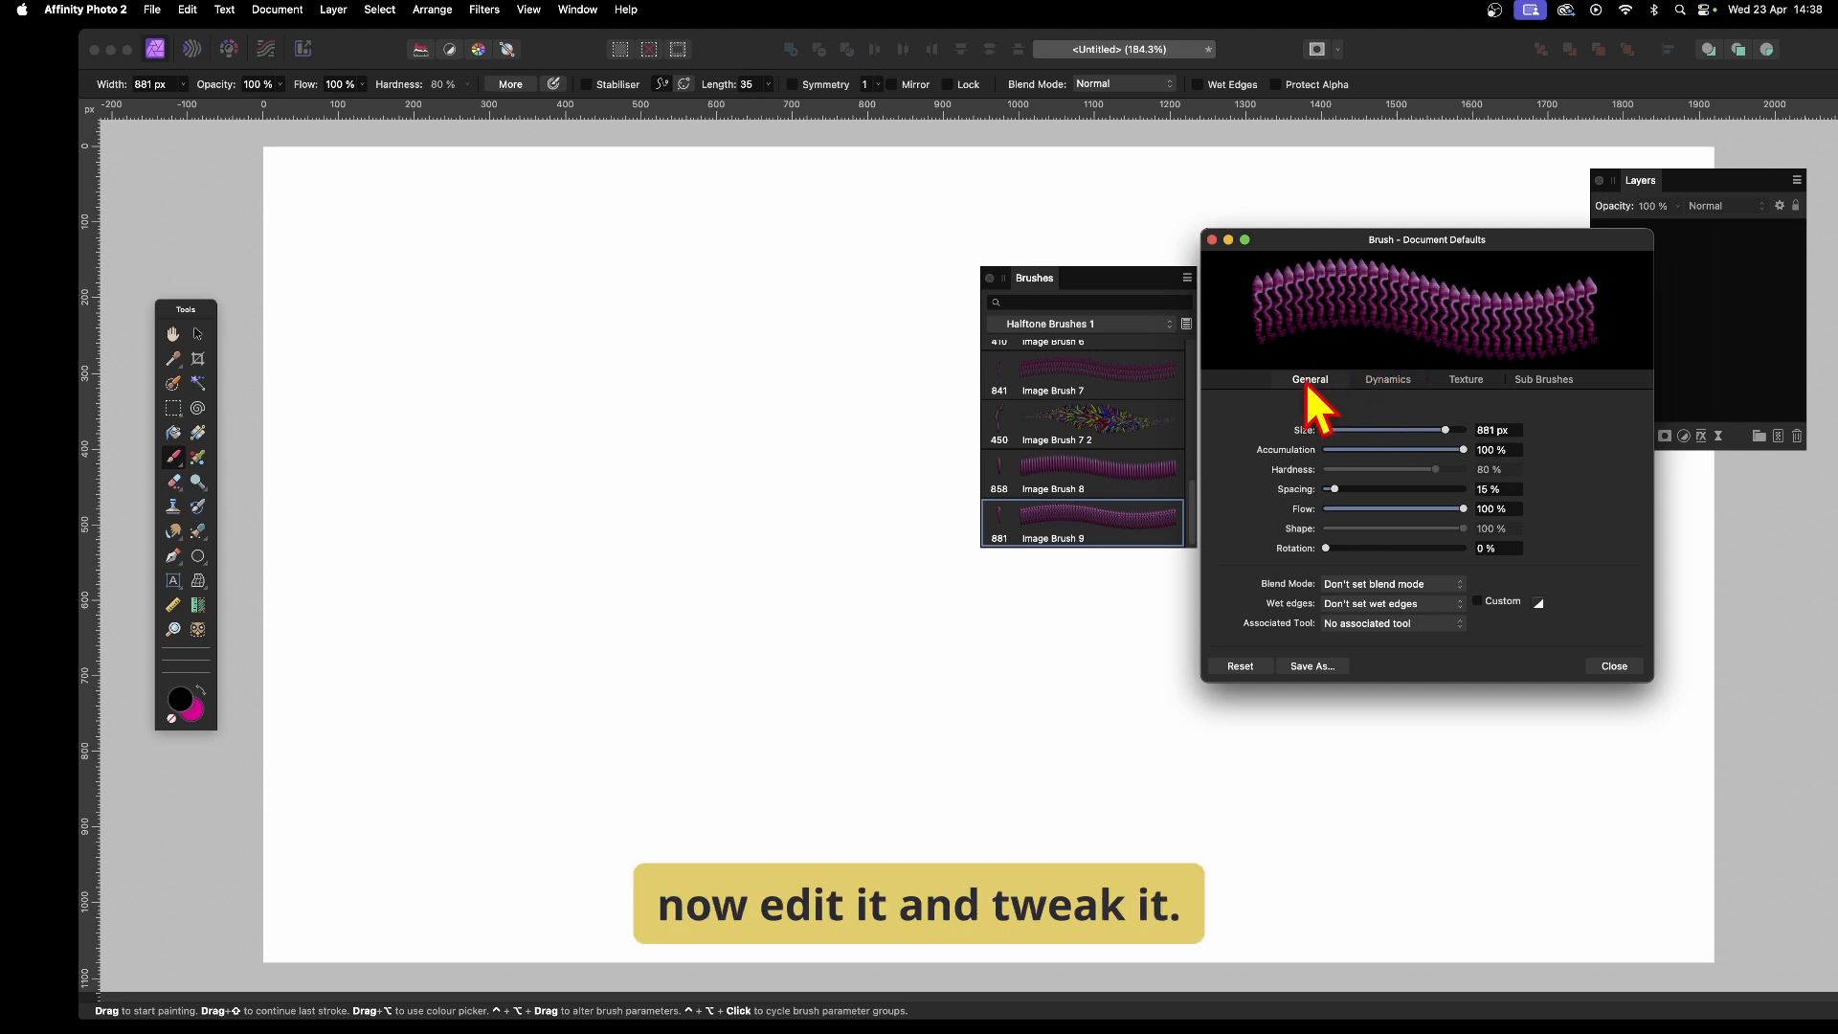
drag(1445, 429, 1423, 429)
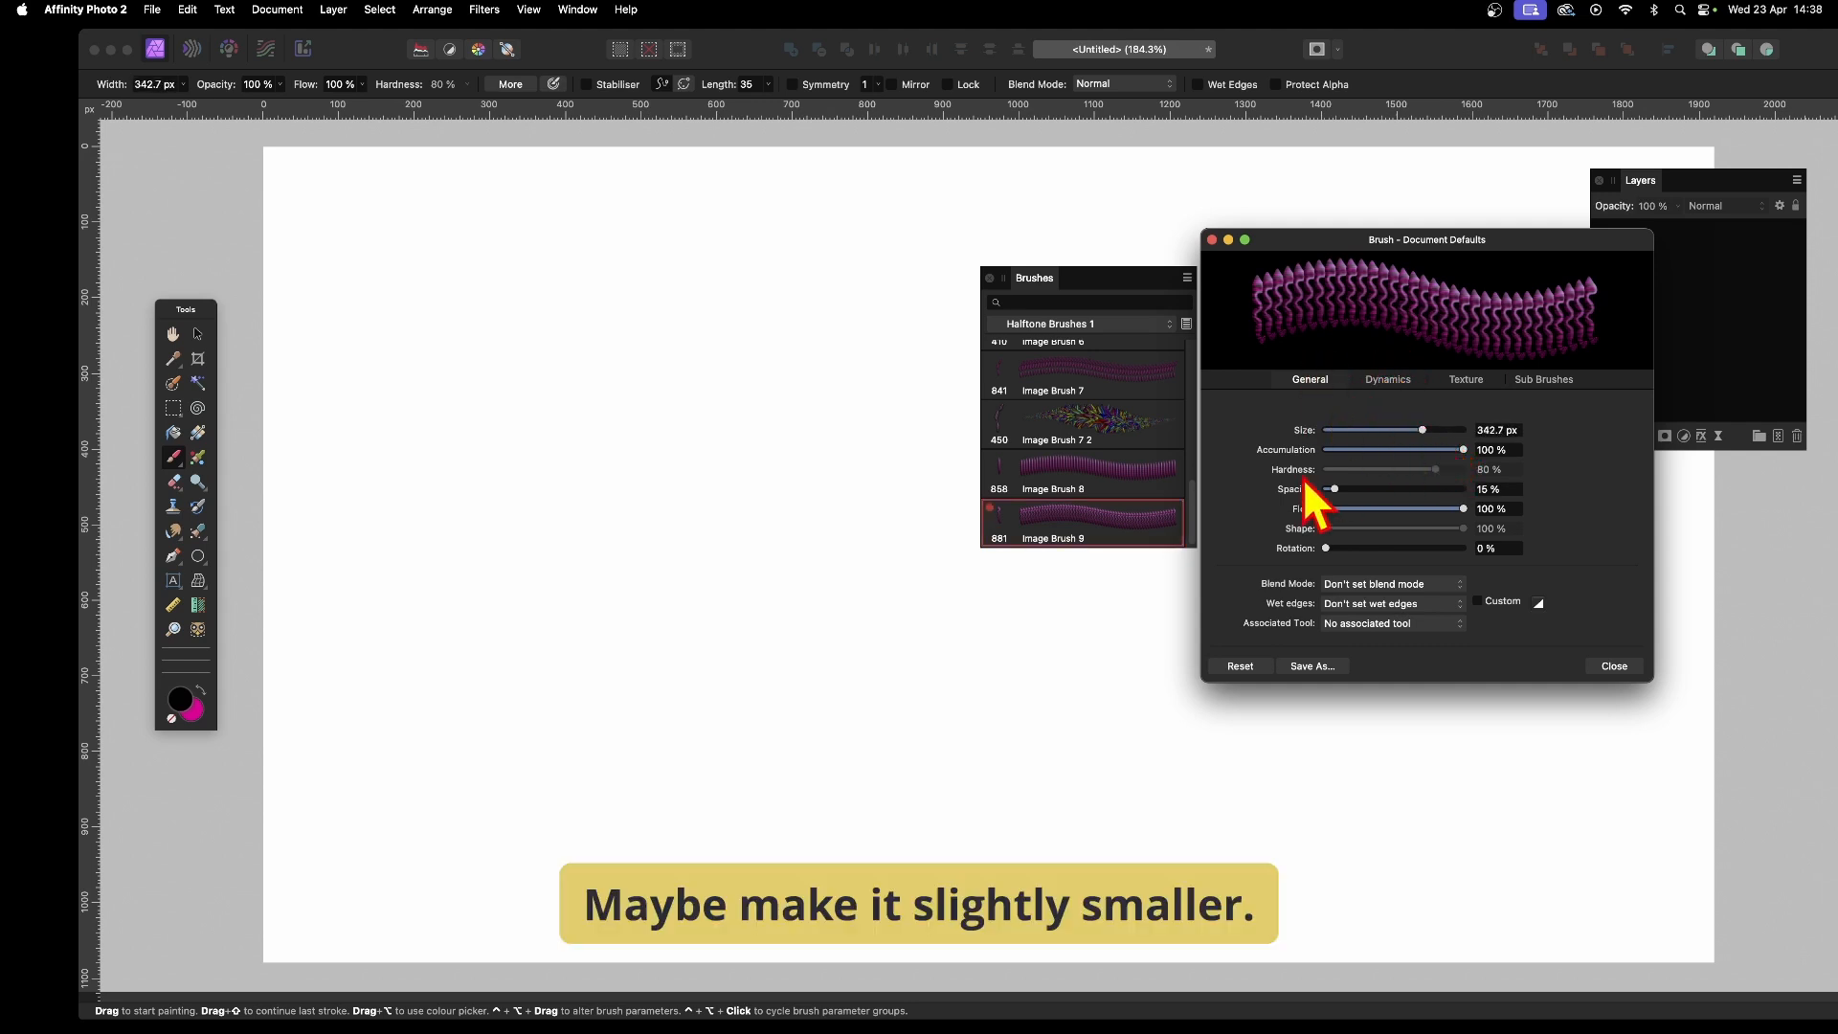
drag(1333, 495, 1333, 484)
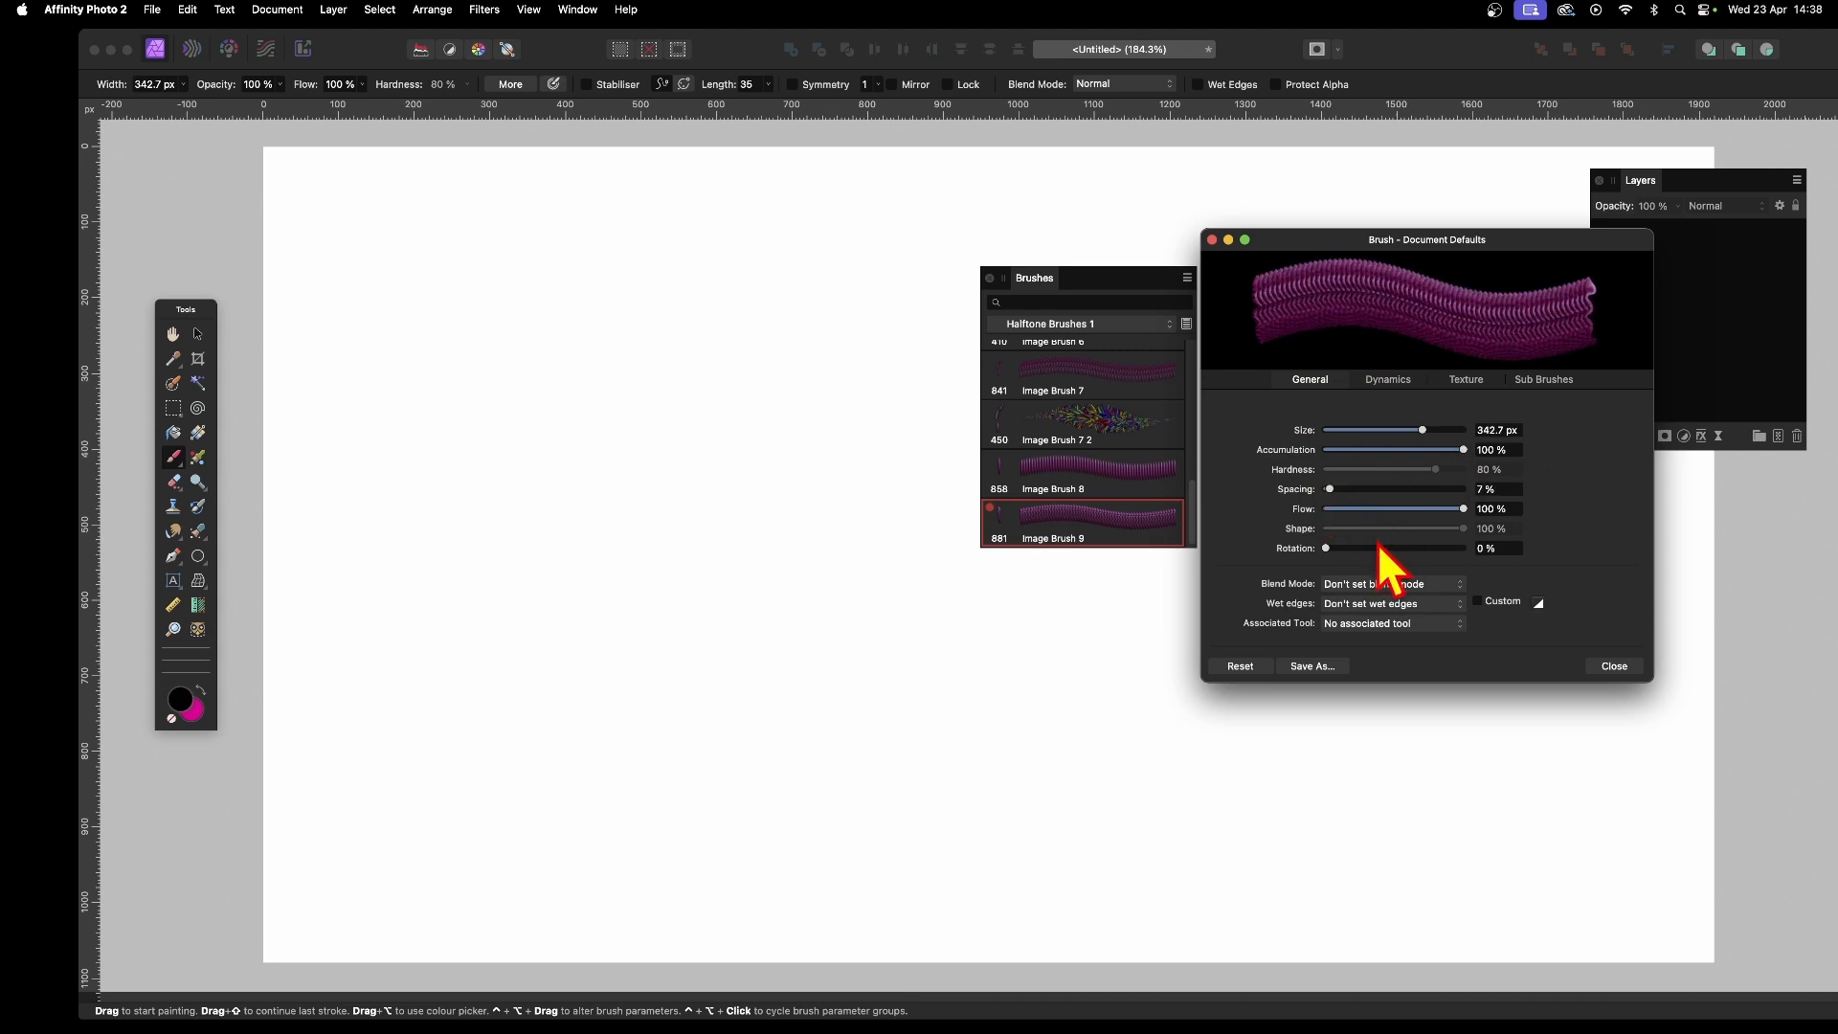
Set the brush's dynamics to 84% hue jitter, 81% rotation jitter and 65% size jitter.
click(1404, 381)
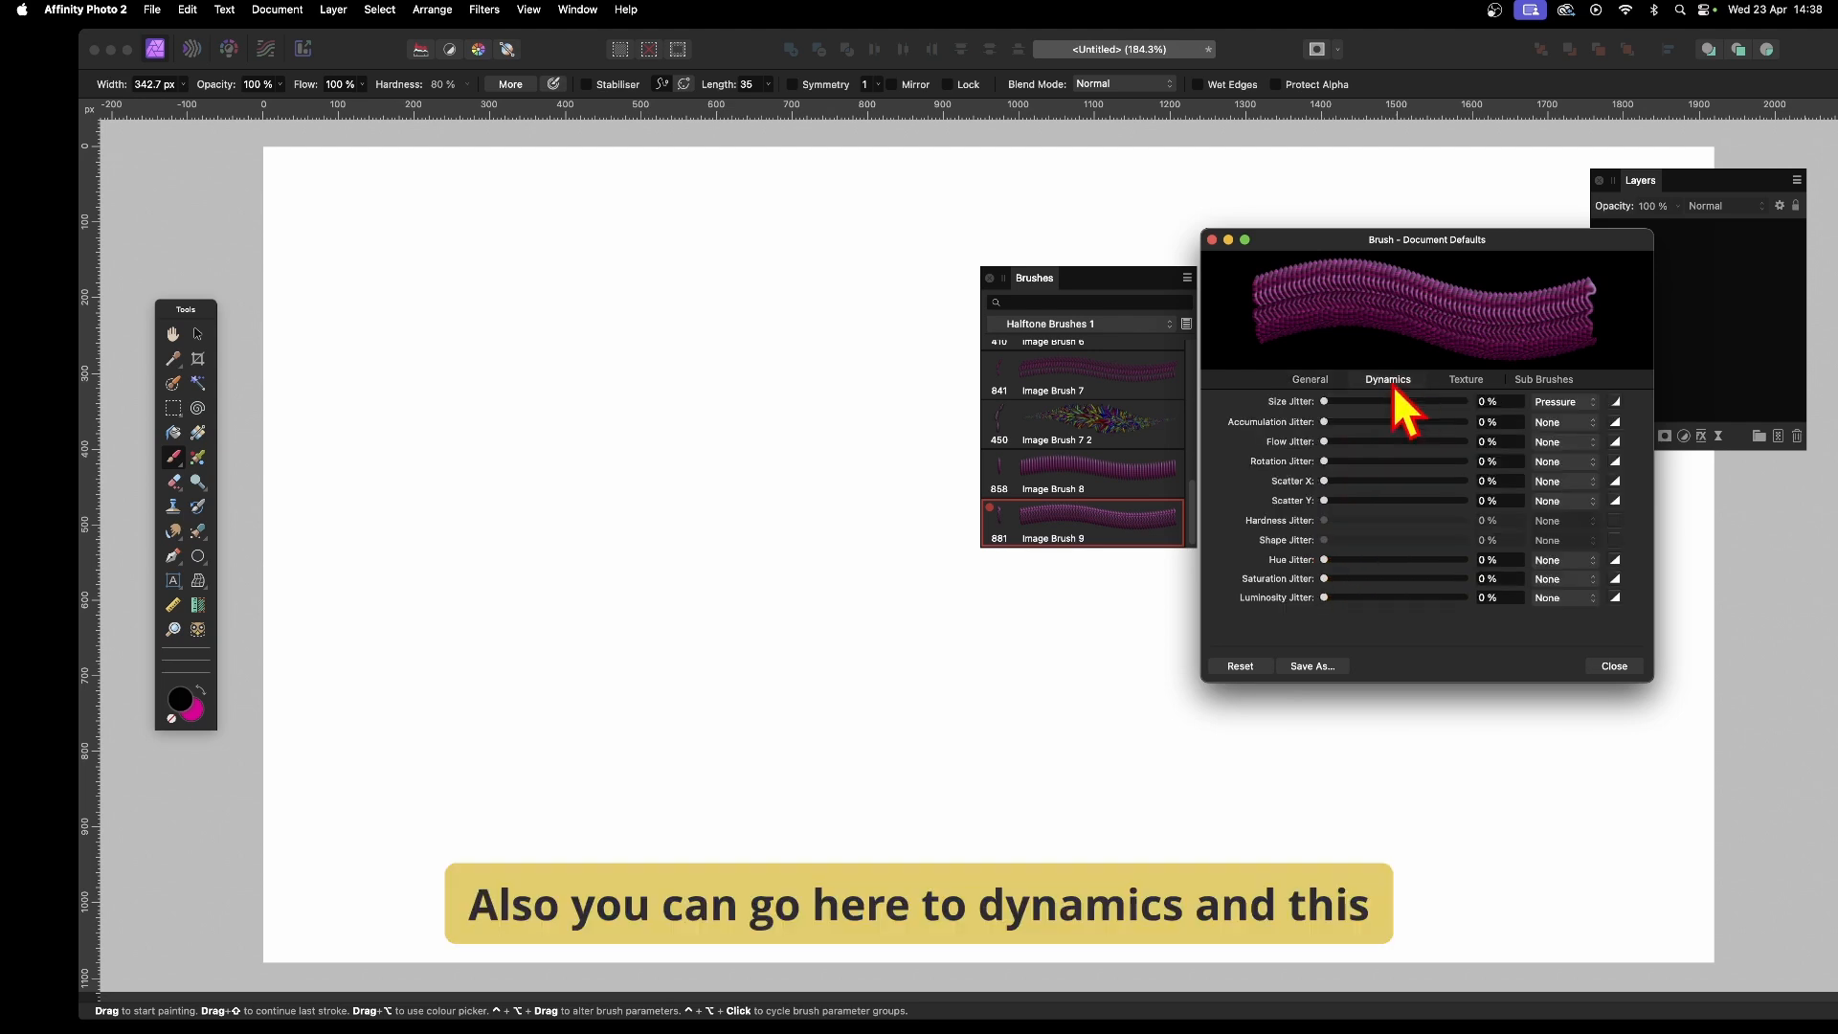
drag(1331, 560, 1440, 565)
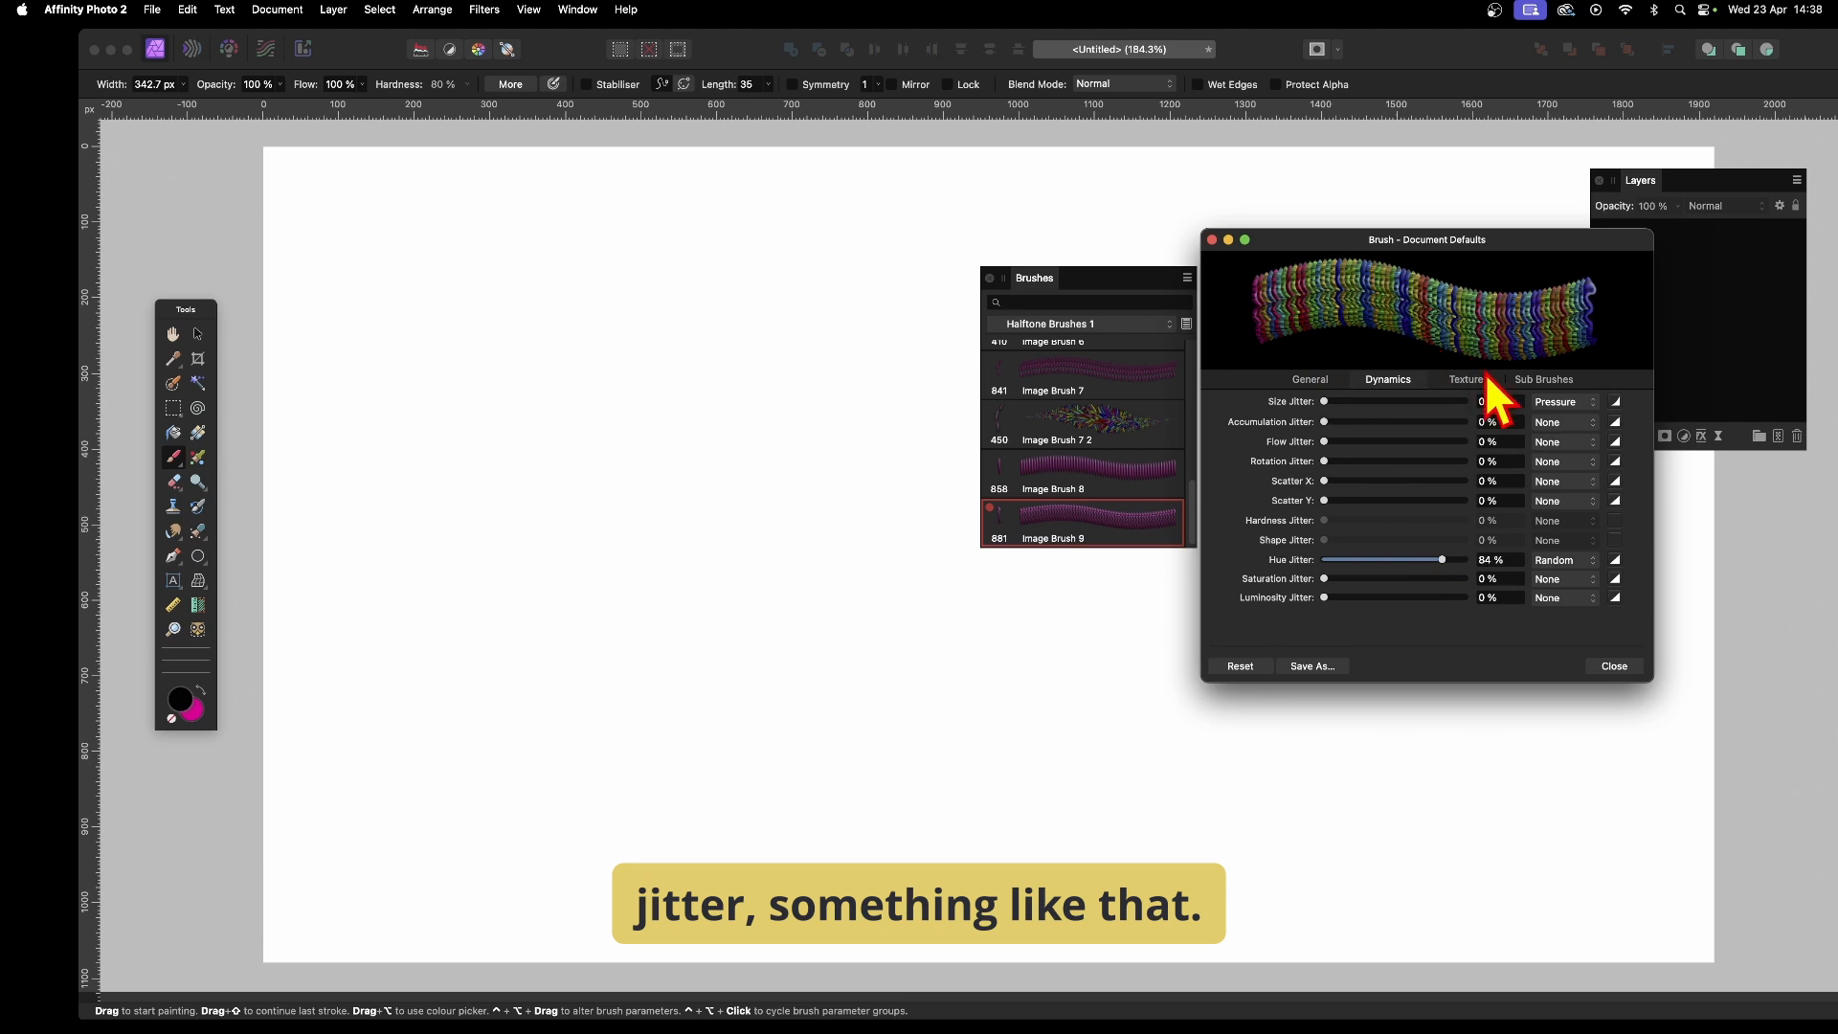
drag(1325, 462, 1438, 463)
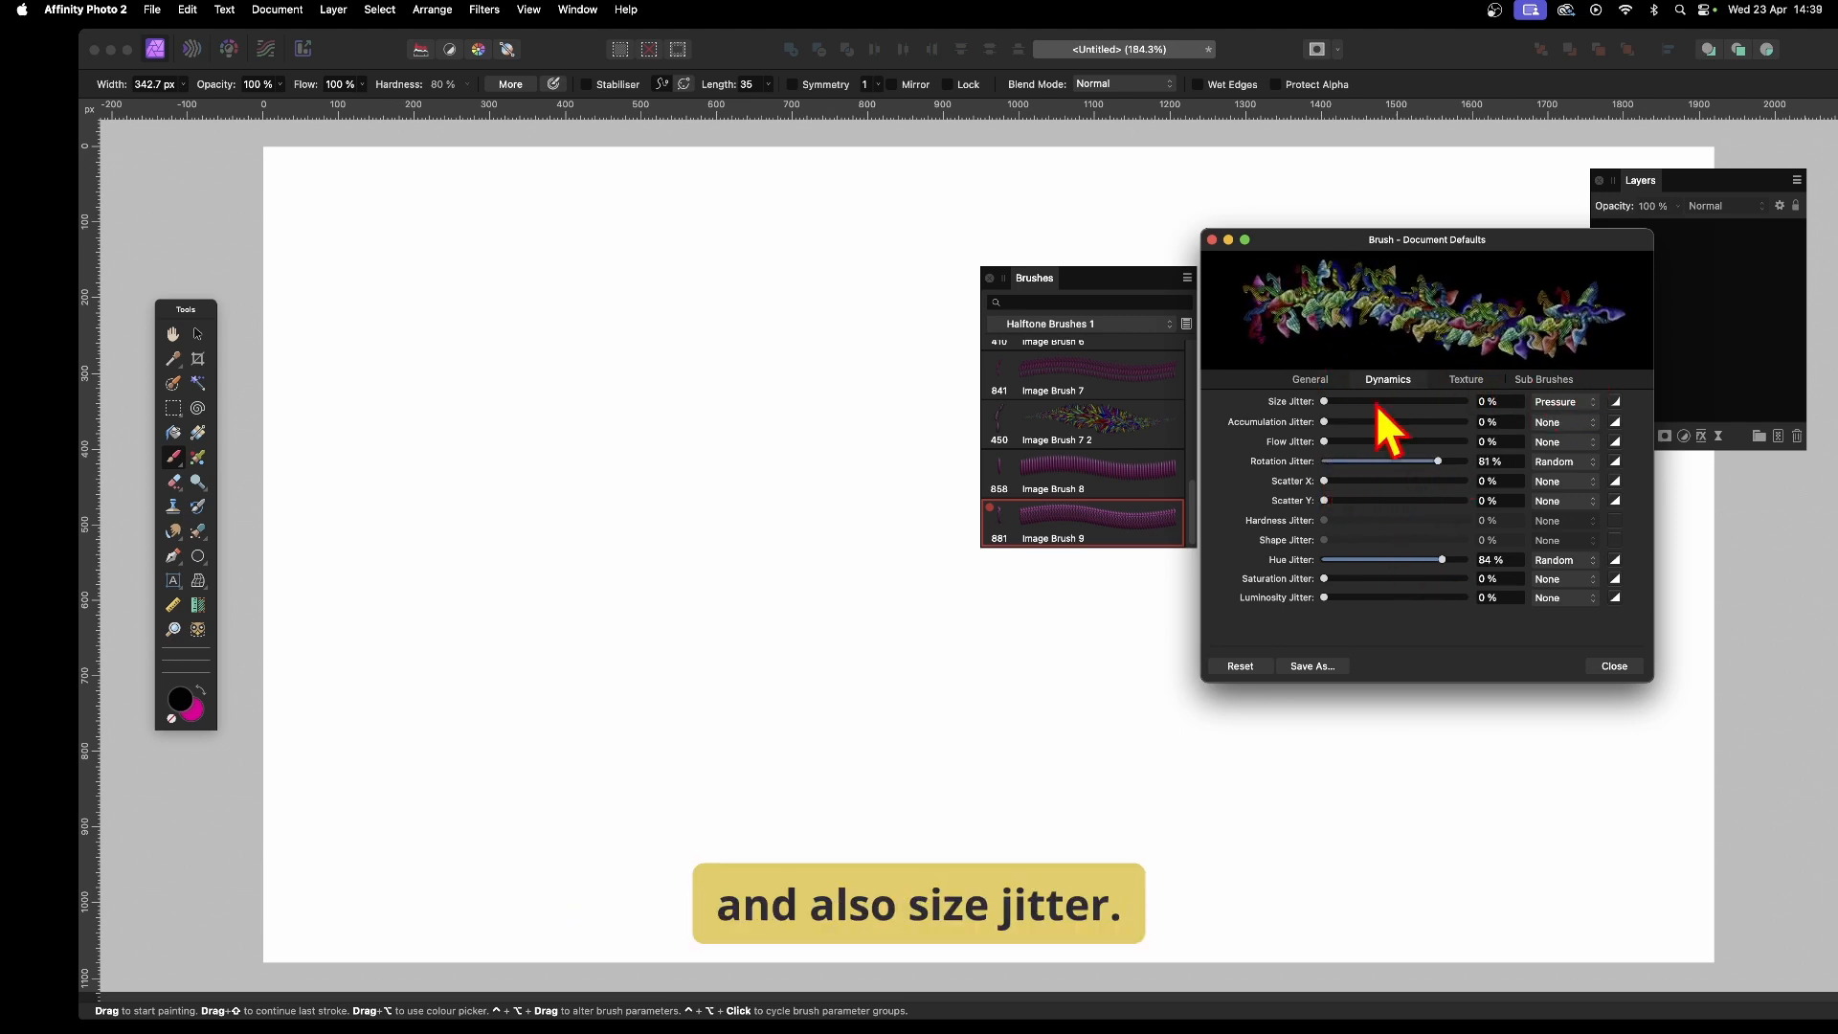
drag(1325, 401, 1416, 402)
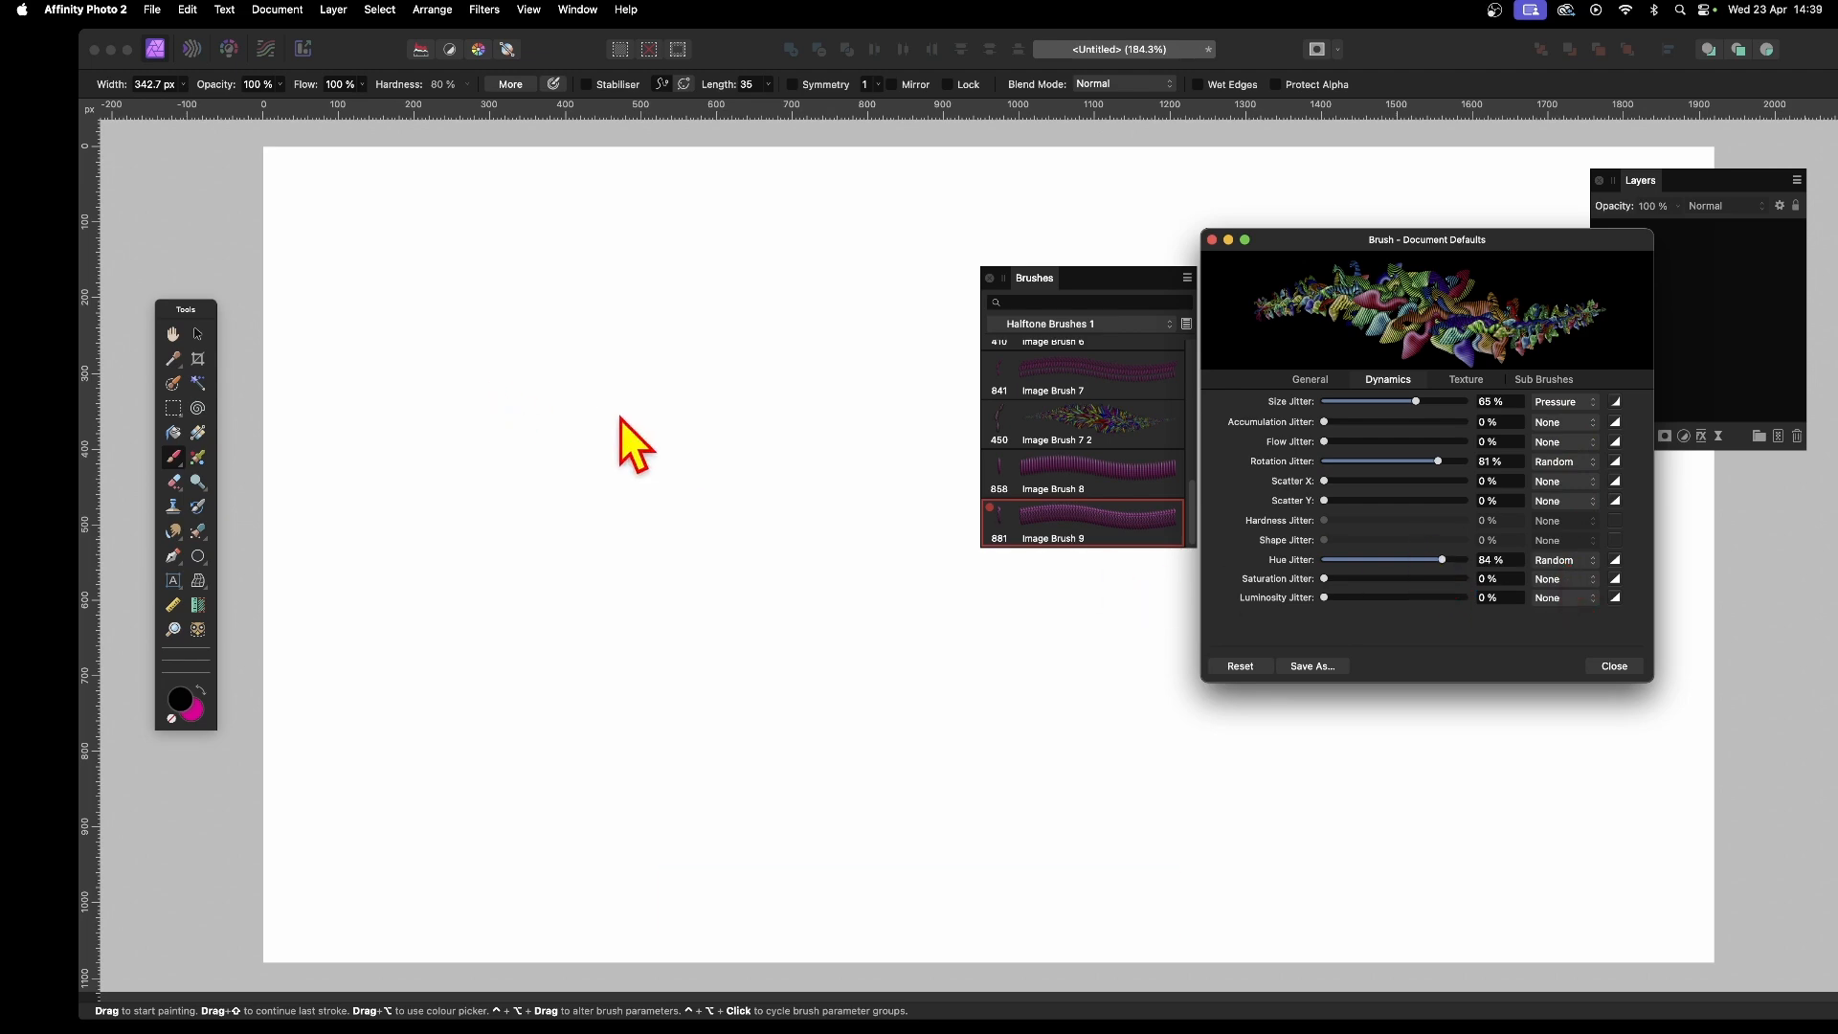
Paint over the entire blank canvas with the multicoloured jittered brush.
mouse_move(619, 439)
mouse_down()
mouse_move(916, 537)
mouse_move(595, 470)
mouse_move(918, 628)
mouse_move(424, 436)
mouse_move(428, 201)
mouse_move(503, 245)
mouse_move(1133, 194)
mouse_move(1281, 310)
mouse_move(1392, 340)
mouse_move(1585, 247)
mouse_move(1482, 920)
mouse_move(1475, 893)
mouse_move(1660, 802)
mouse_move(1755, 726)
mouse_move(1596, 799)
mouse_move(1079, 880)
mouse_move(1166, 597)
mouse_move(722, 816)
mouse_move(787, 887)
mouse_move(1049, 887)
mouse_move(671, 782)
mouse_move(346, 924)
mouse_move(295, 702)
mouse_move(374, 398)
mouse_move(572, 255)
mouse_move(928, 143)
mouse_move(614, 222)
mouse_move(695, 261)
mouse_move(471, 193)
mouse_move(824, 168)
mouse_move(575, 144)
mouse_up()
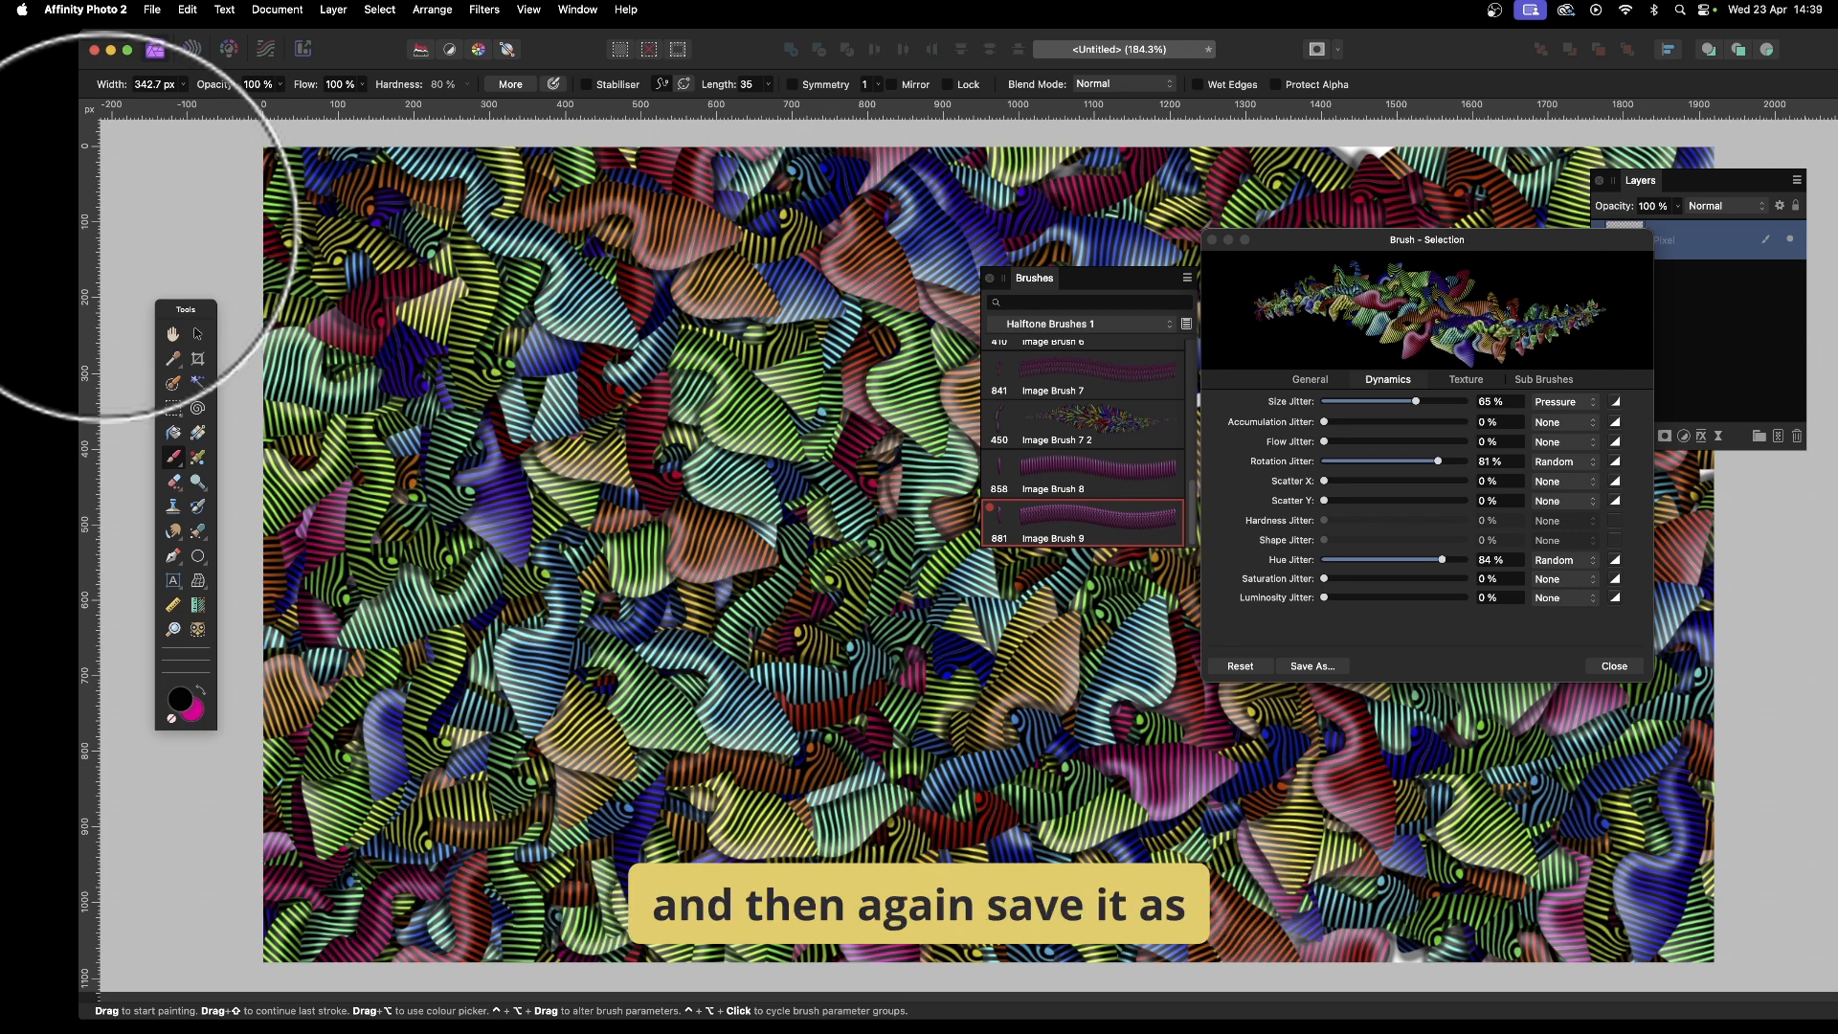
click(805, 340)
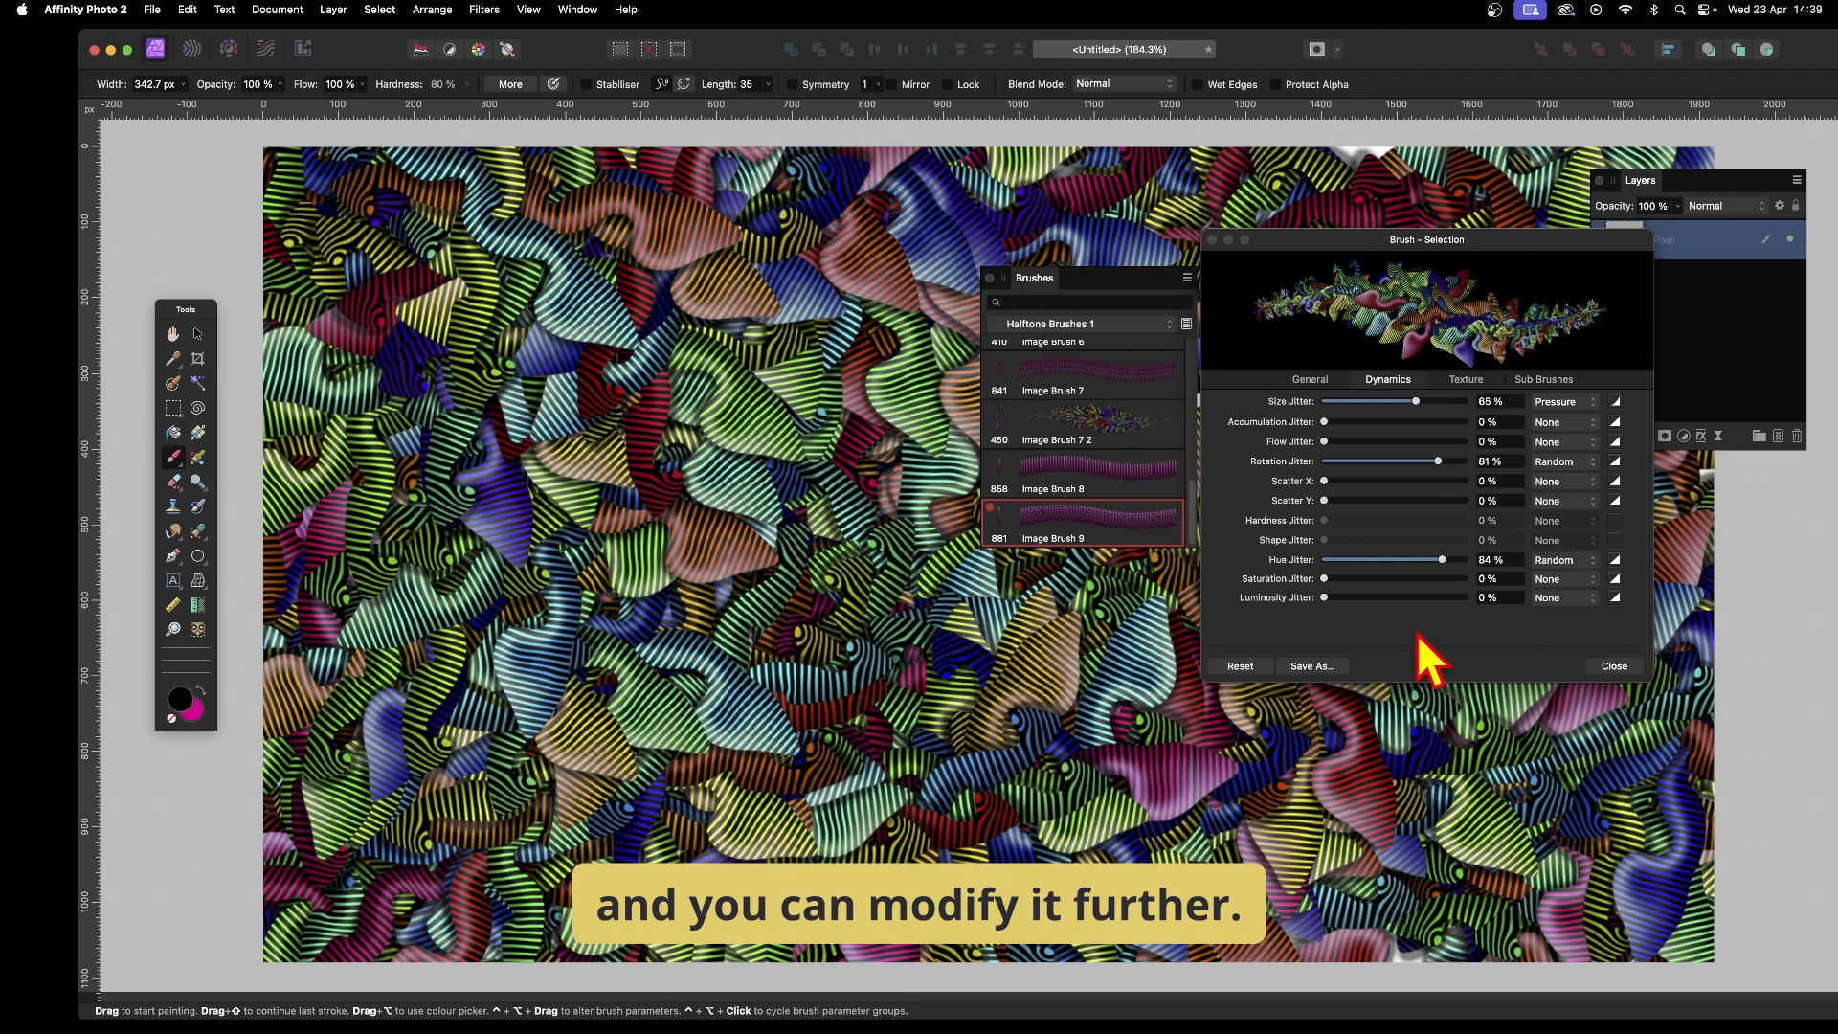
Set the brush's saturation jitter to 51%, Scatter X to 120% and Scatter Y to 129%.
drag(1324, 578, 1396, 580)
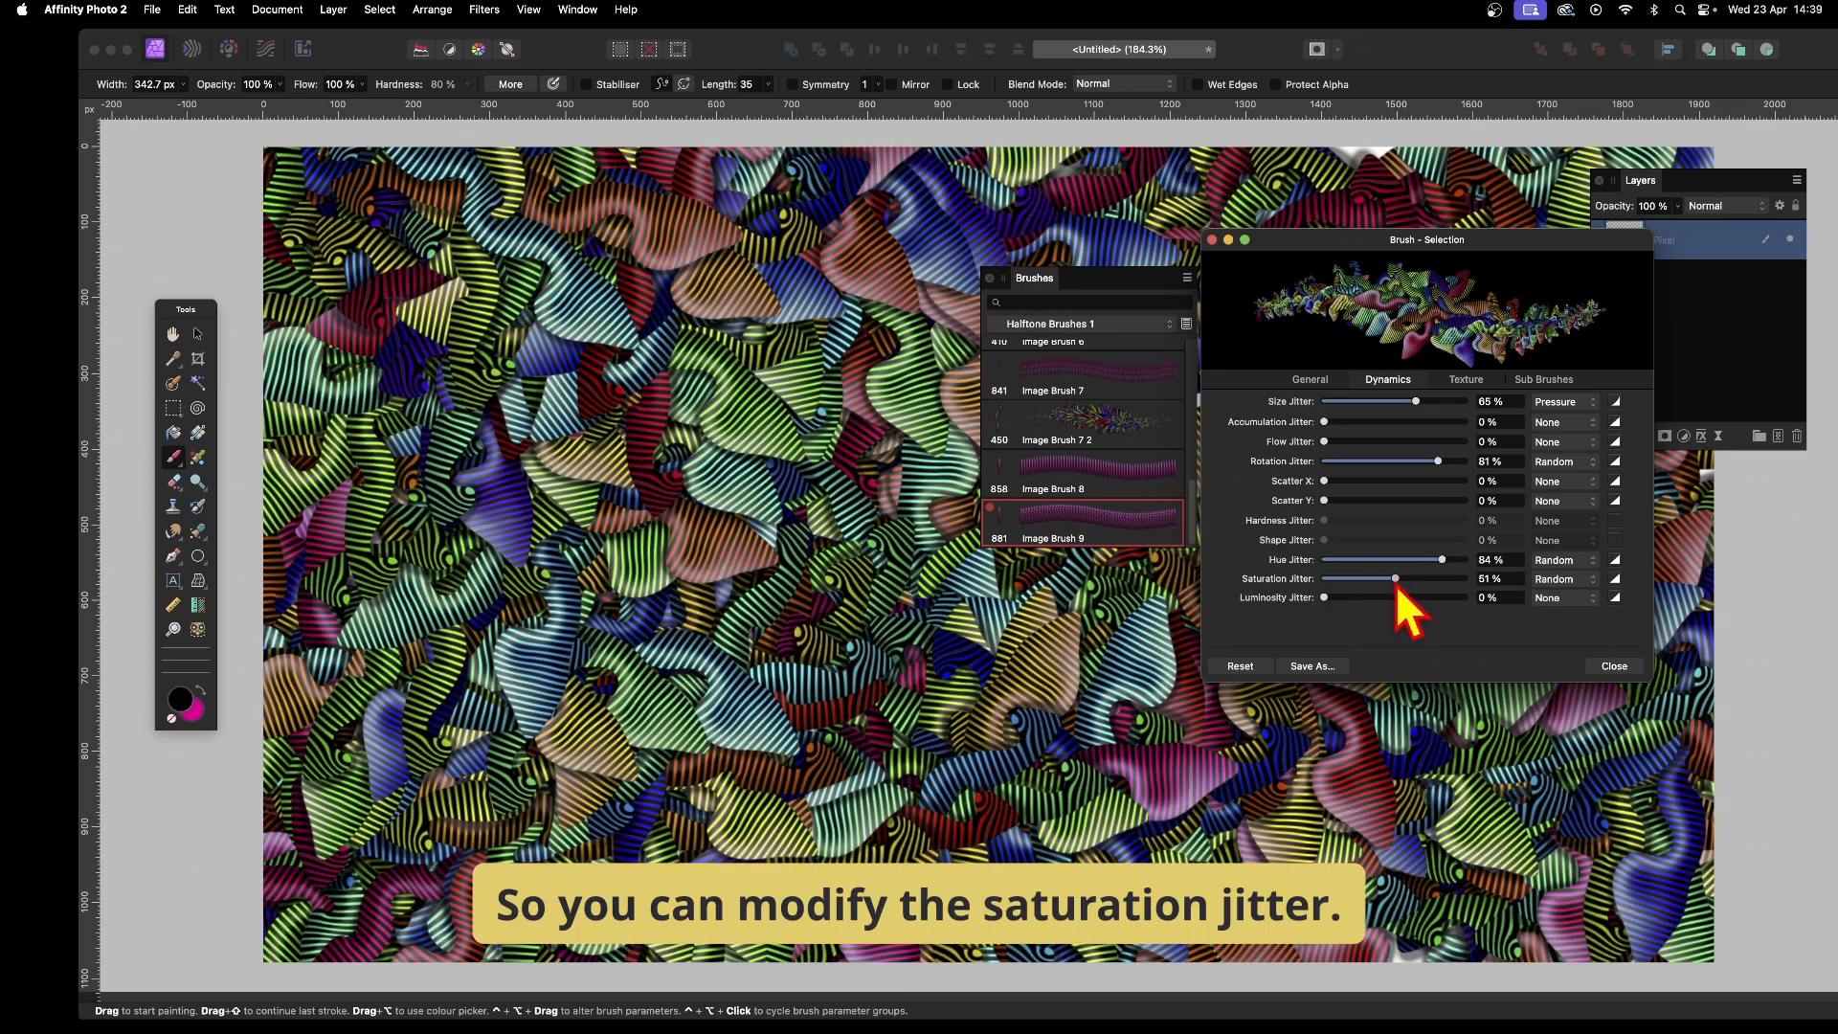
drag(1326, 481, 1342, 496)
click(1340, 501)
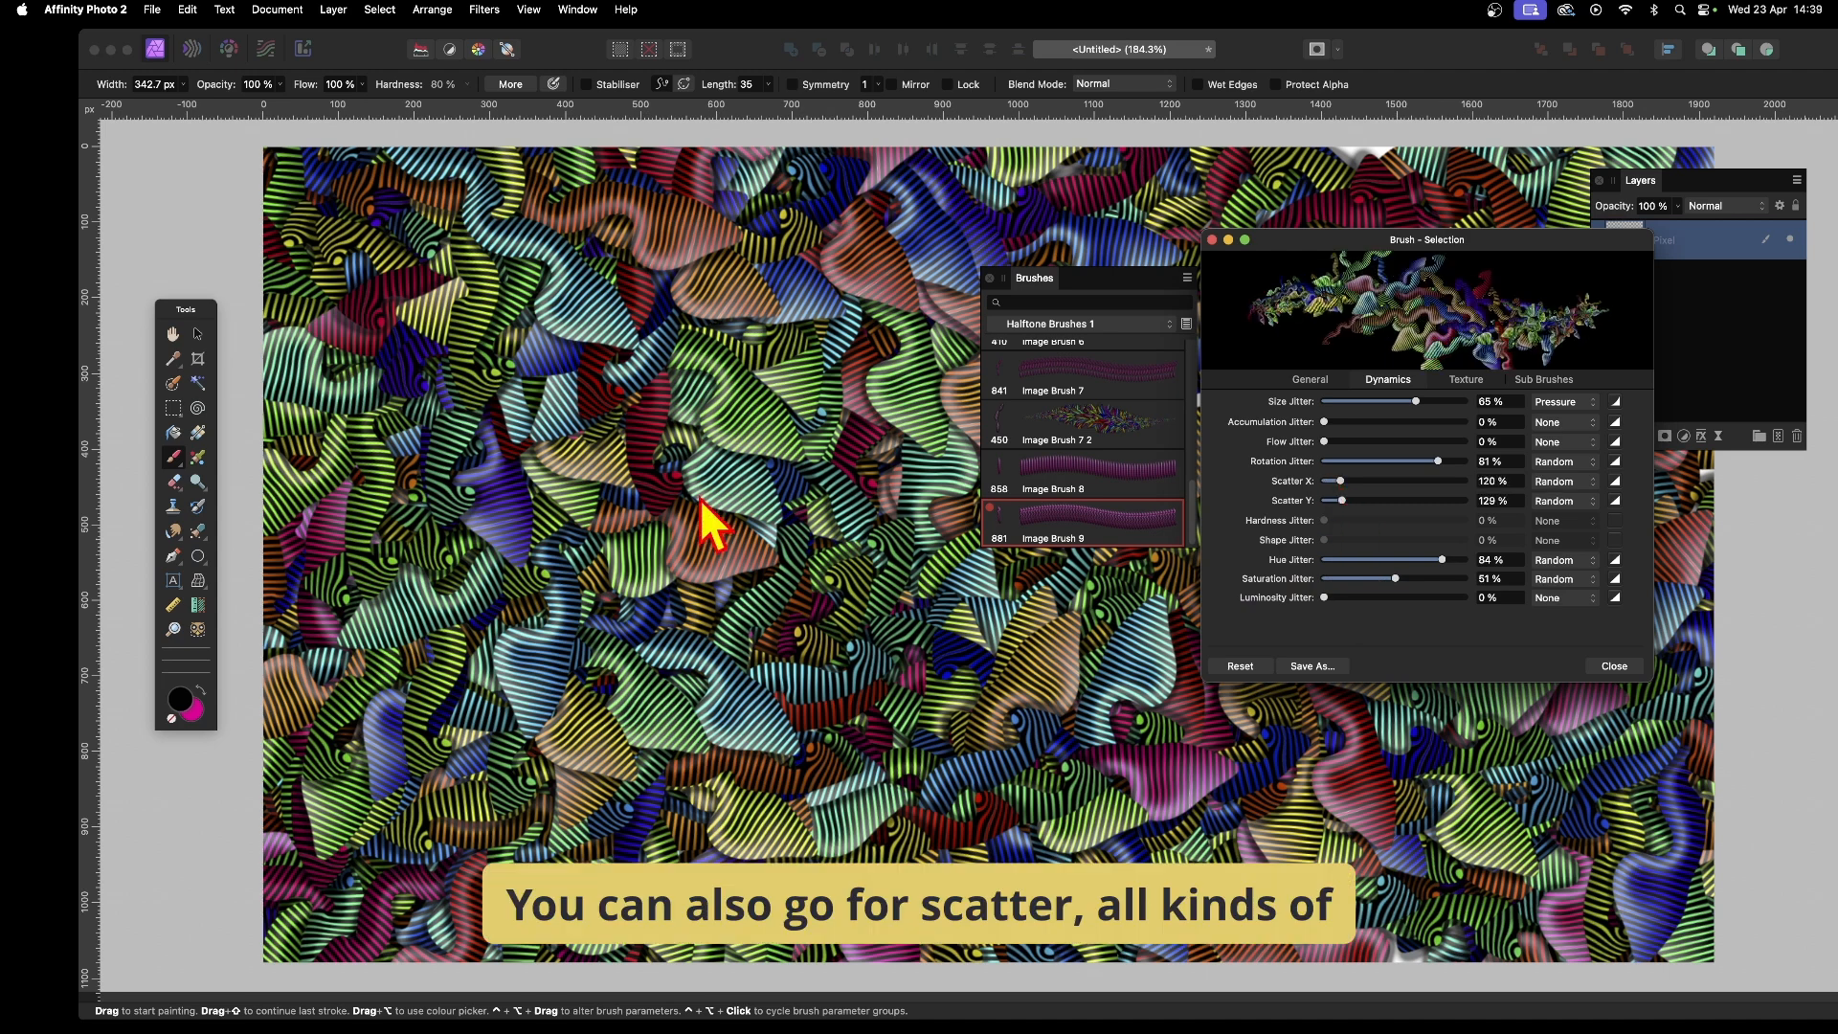
Paint over the canvas with the scattered brush, and set its size jitter to 84% with the Random controller.
mouse_move(833, 469)
mouse_down()
mouse_move(934, 677)
mouse_move(439, 21)
mouse_move(1302, 730)
mouse_up()
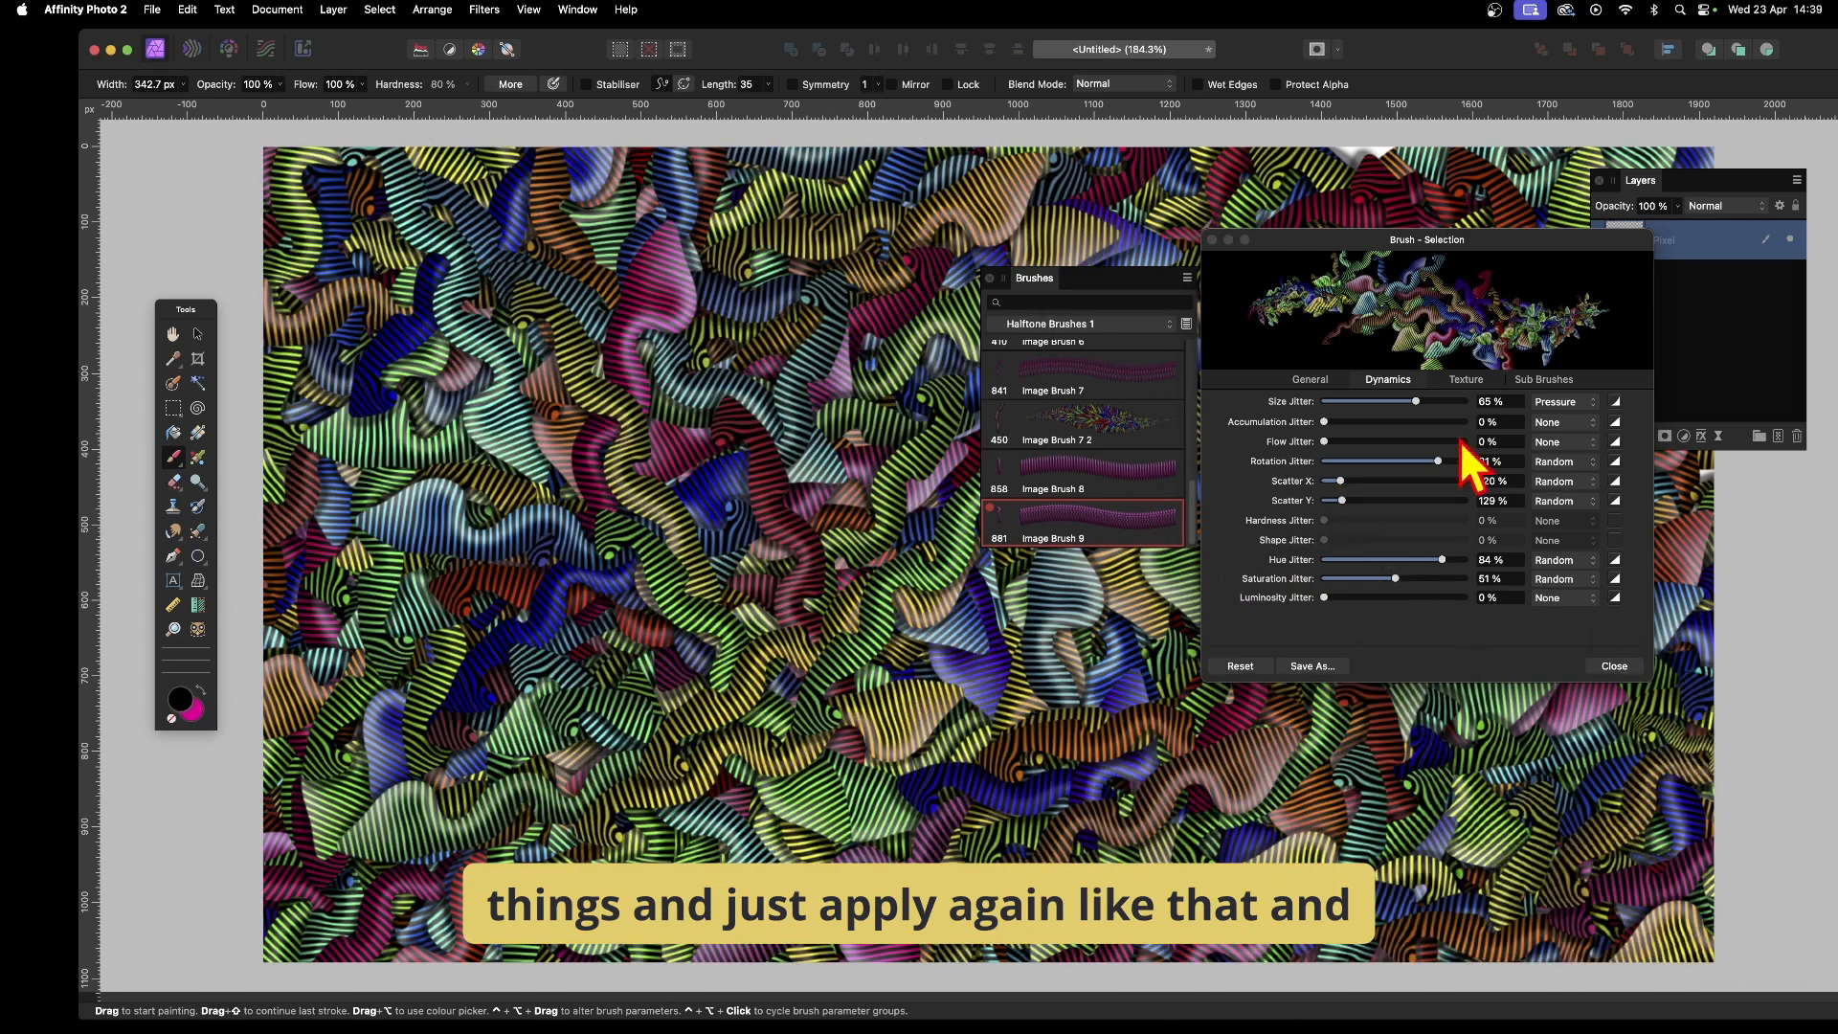
click(1441, 401)
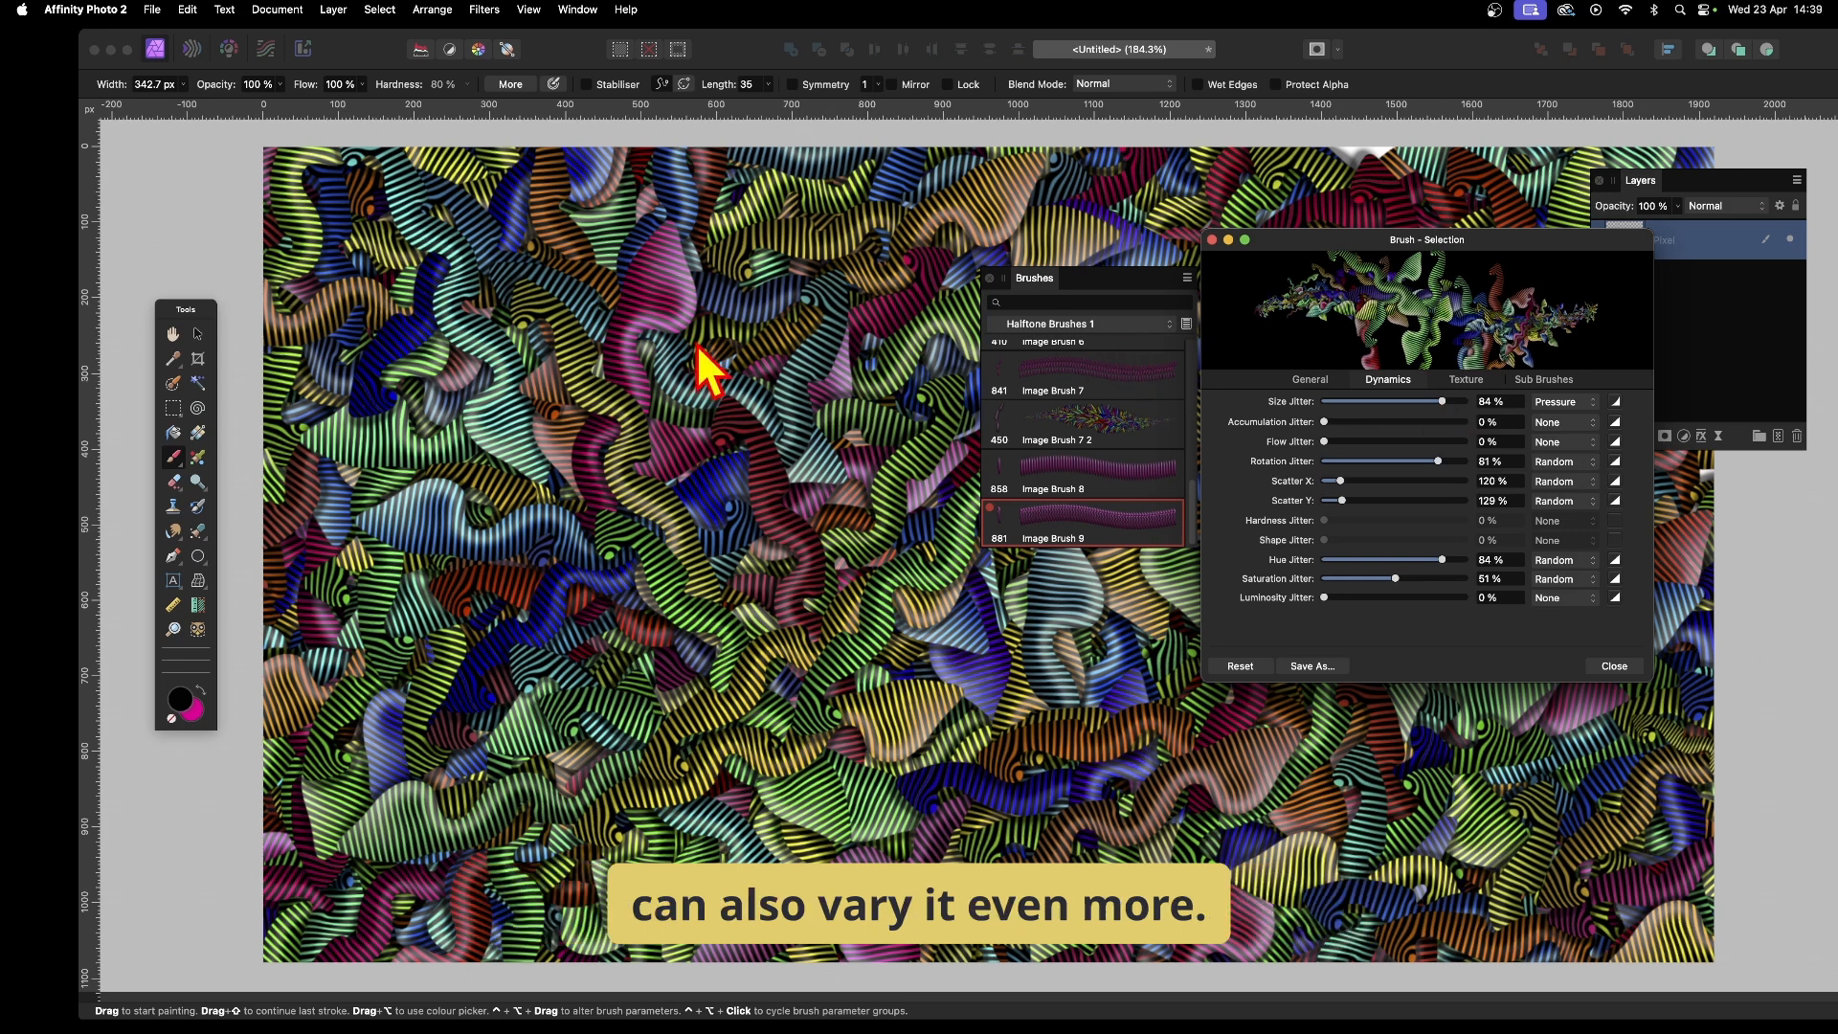
click(1560, 405)
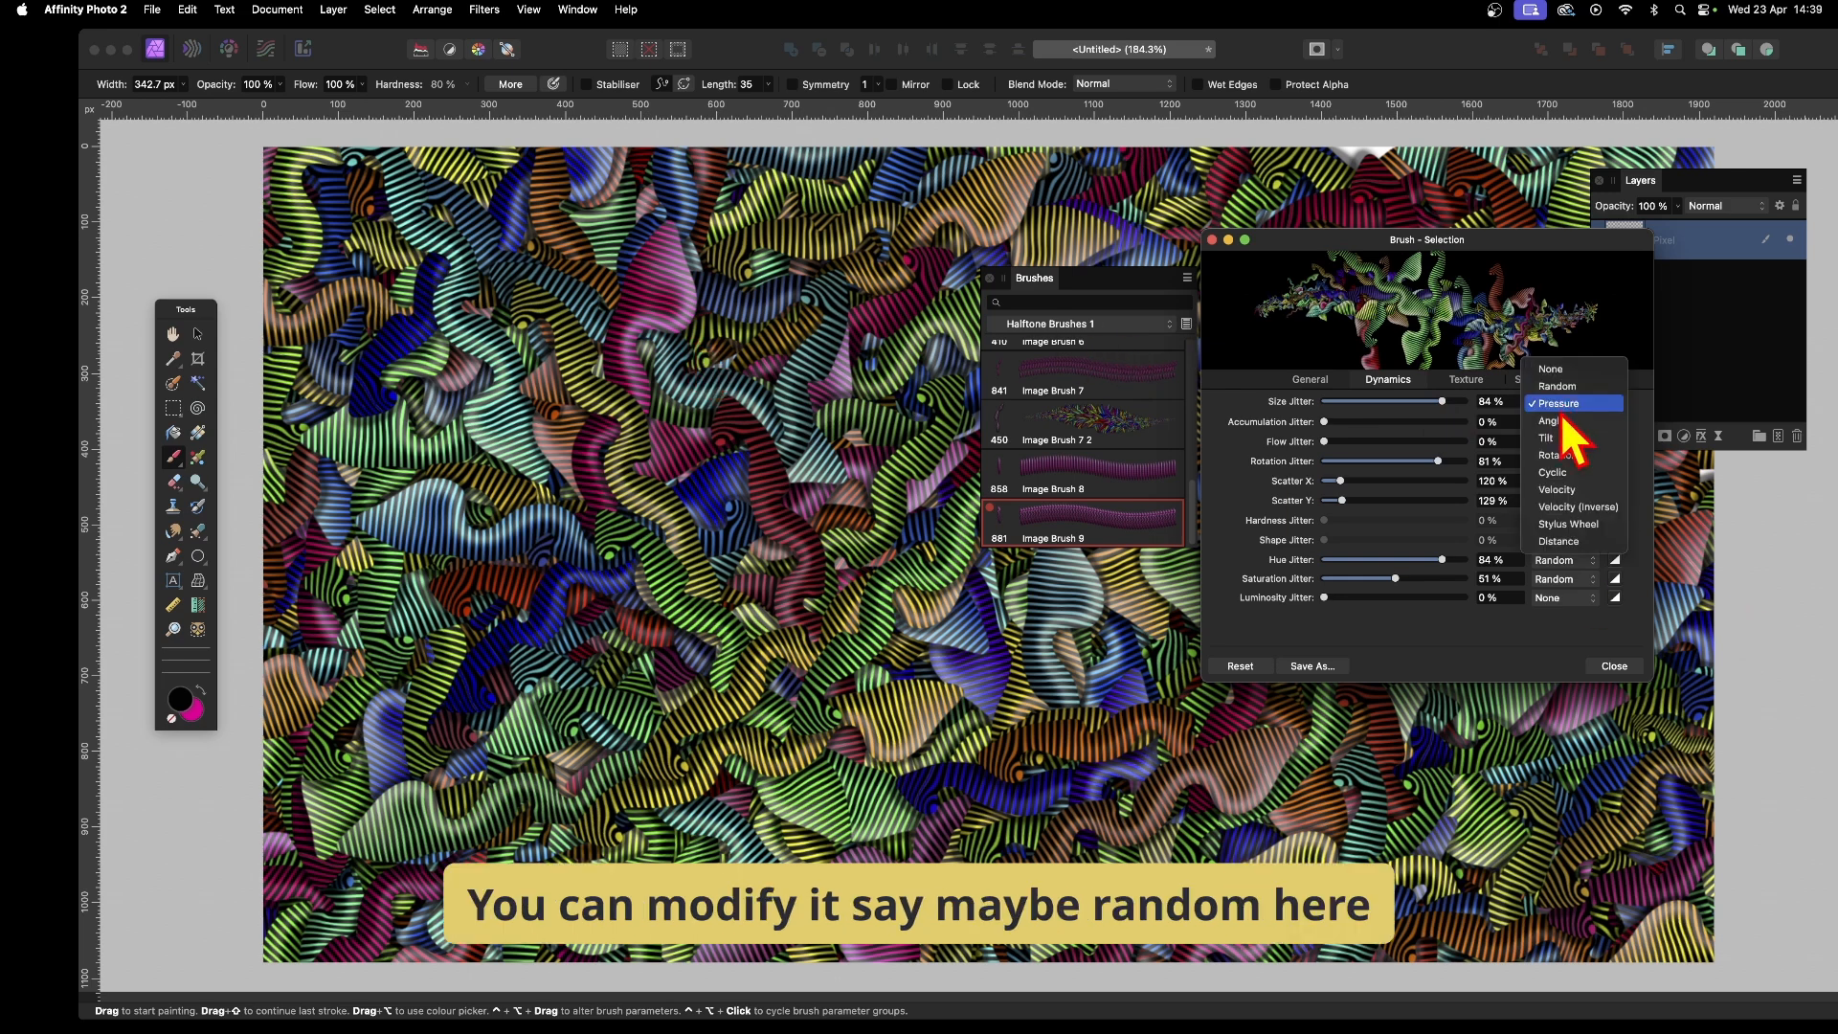
Repaint the entire canvas with the randomly sized, multicoloured brush strokes and close the brush settings.
mouse_move(867, 558)
mouse_down()
mouse_move(745, 566)
mouse_move(493, 710)
mouse_move(747, 381)
mouse_move(573, 217)
mouse_move(914, 713)
mouse_move(1426, 817)
mouse_move(1617, 909)
mouse_move(1831, 571)
mouse_move(890, 331)
mouse_move(367, 336)
mouse_move(217, 542)
mouse_move(300, 862)
mouse_move(1374, 935)
mouse_move(1471, 802)
mouse_move(1281, 529)
mouse_move(737, 289)
mouse_move(689, 236)
mouse_move(260, 444)
mouse_move(827, 811)
mouse_move(497, 814)
mouse_move(428, 632)
mouse_move(246, 546)
mouse_move(160, 407)
mouse_up()
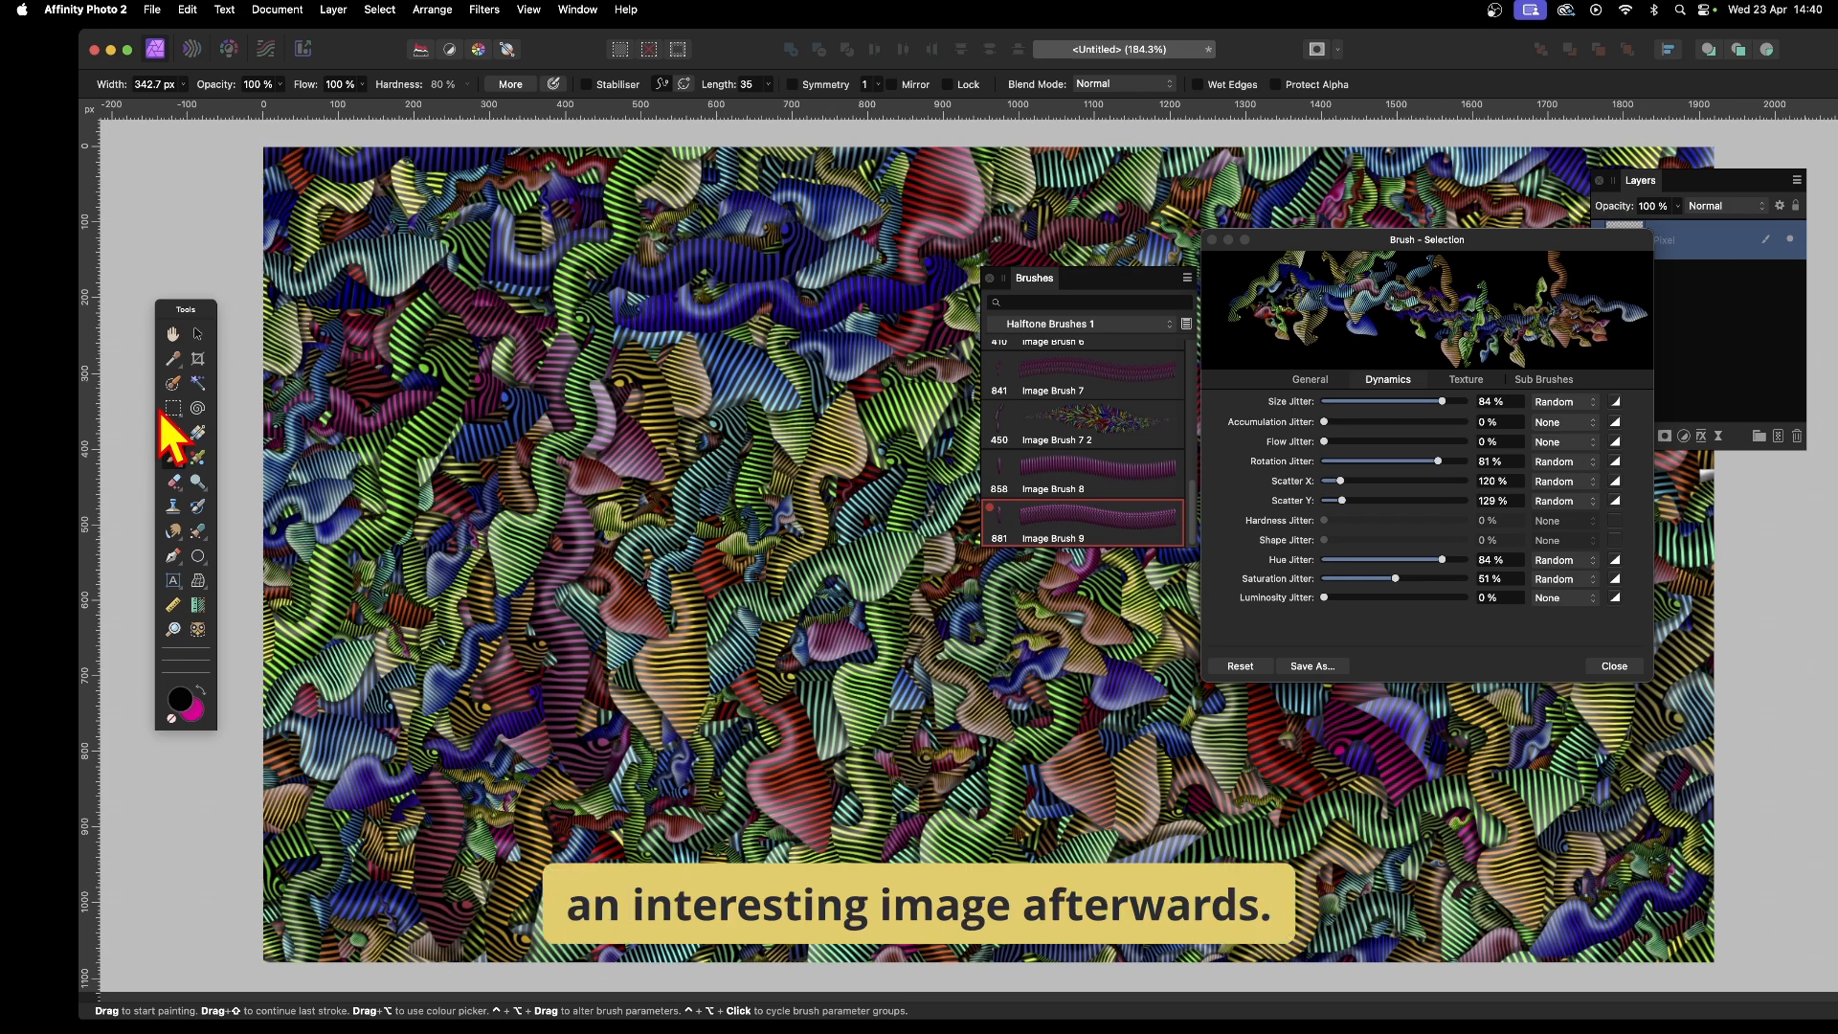
click(1614, 665)
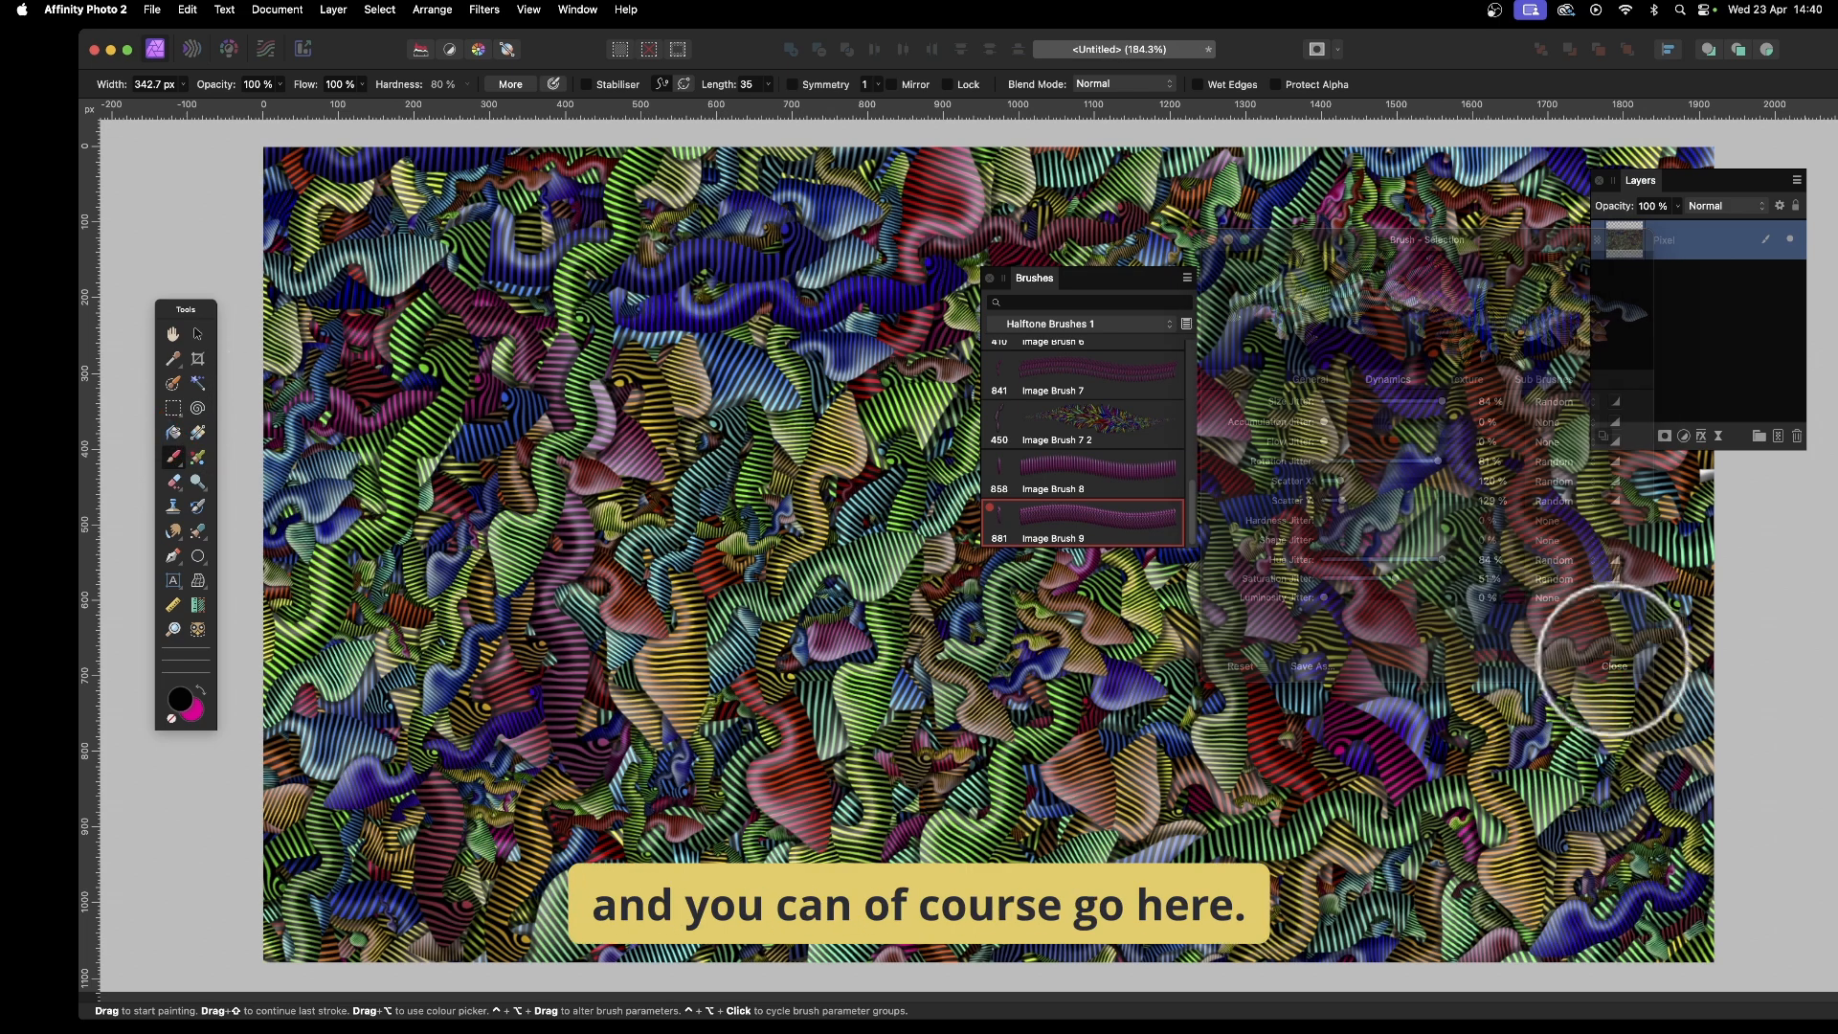
double_click(1070, 515)
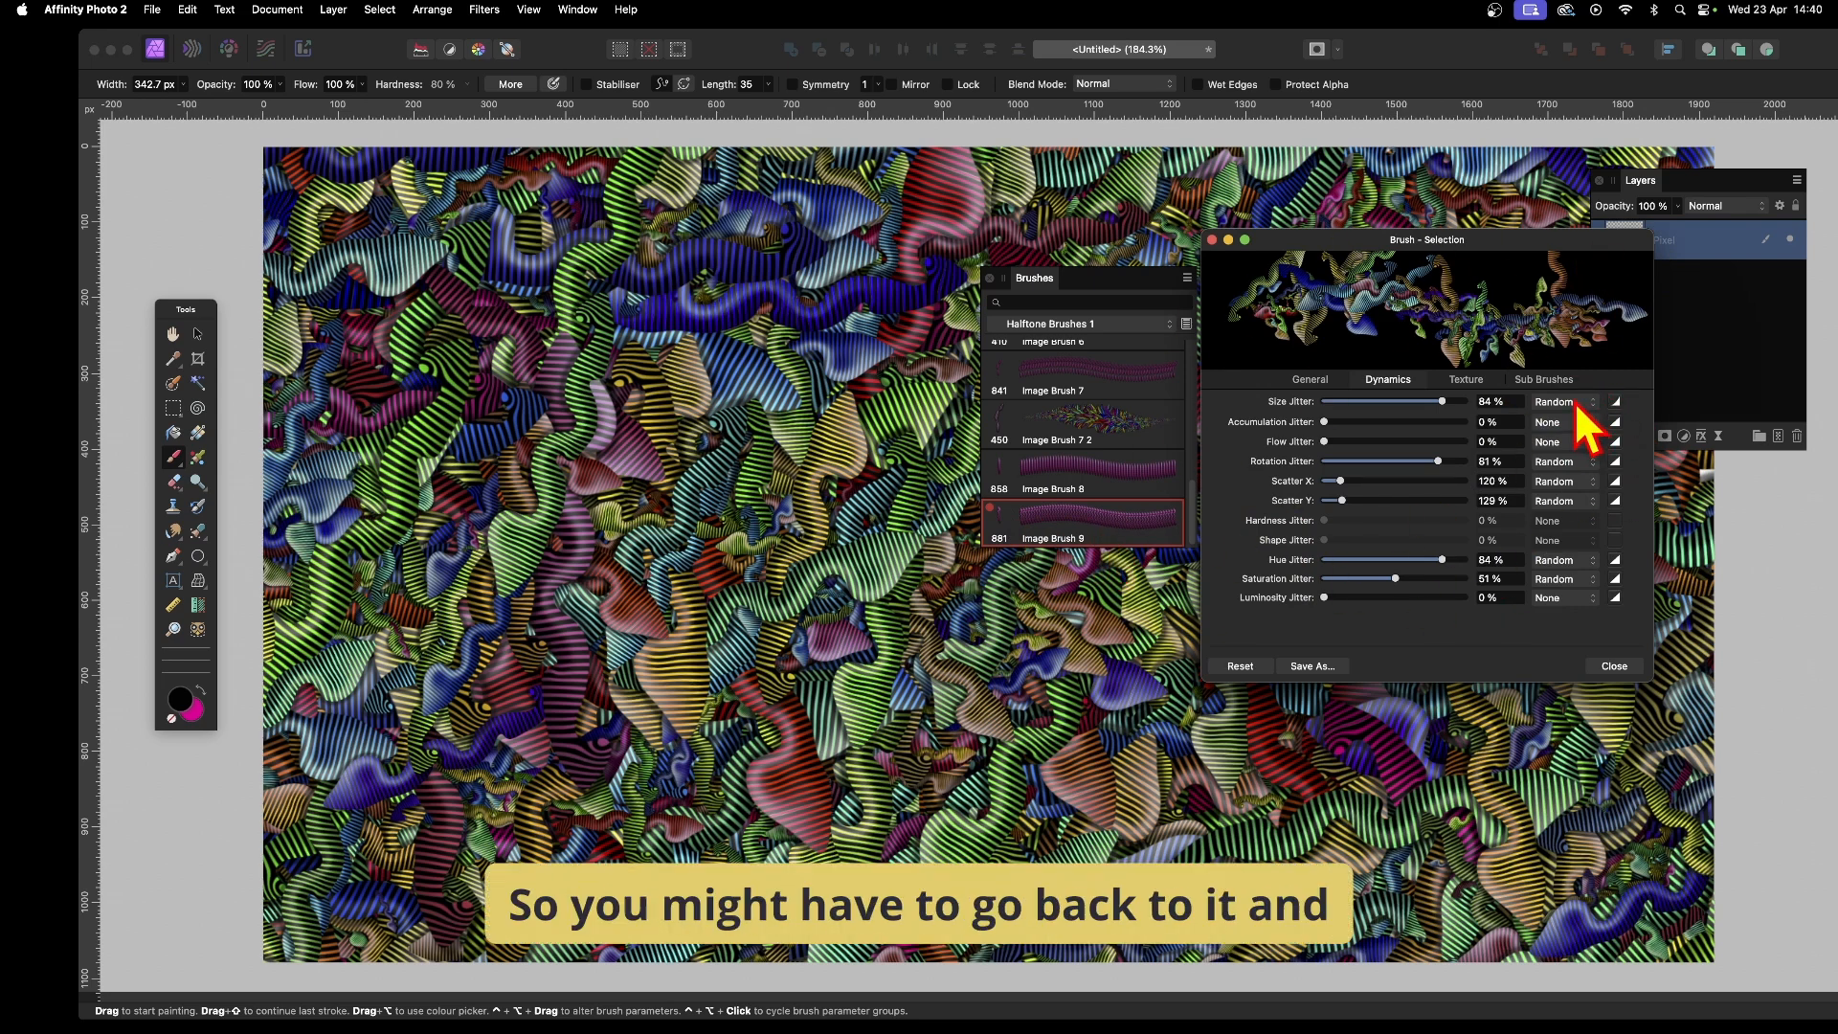
click(1210, 241)
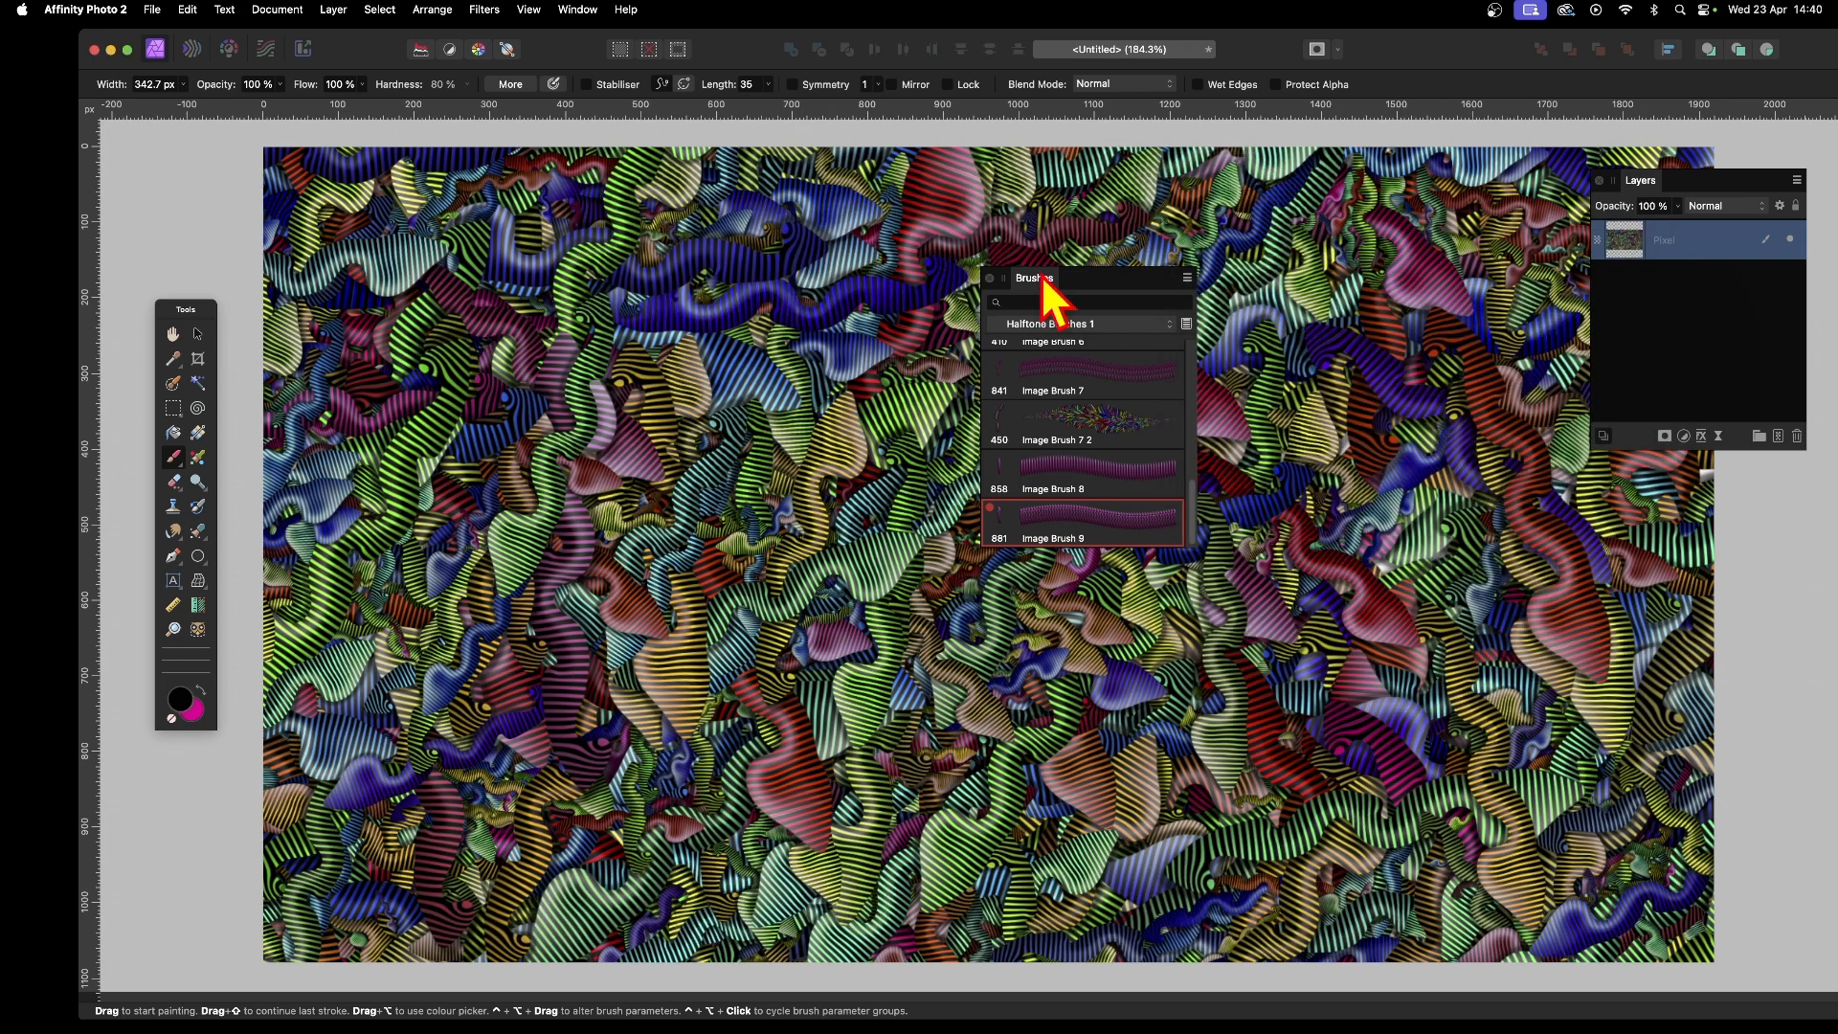
Move the Brushes panel off the artwork and start the Deform distortion filter on the pixel layer.
mouse_move(1043, 279)
mouse_down()
mouse_move(1685, 565)
mouse_move(1684, 531)
mouse_up()
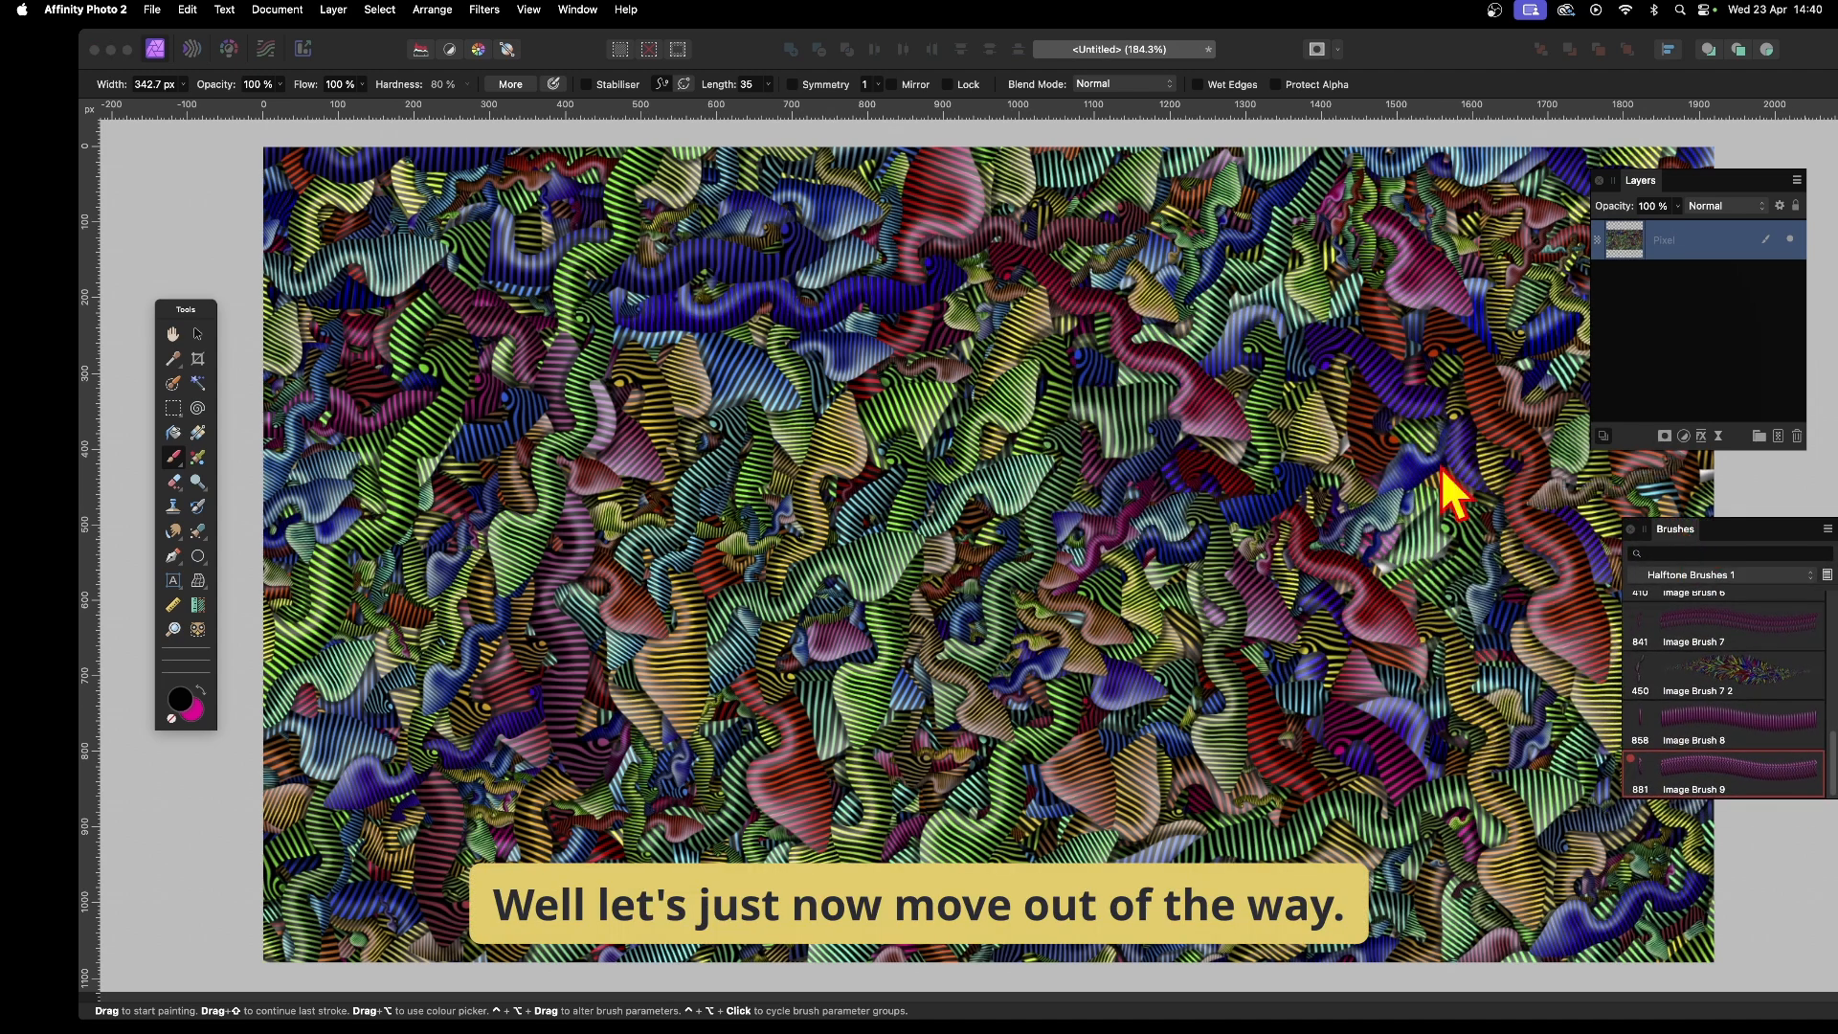
click(199, 335)
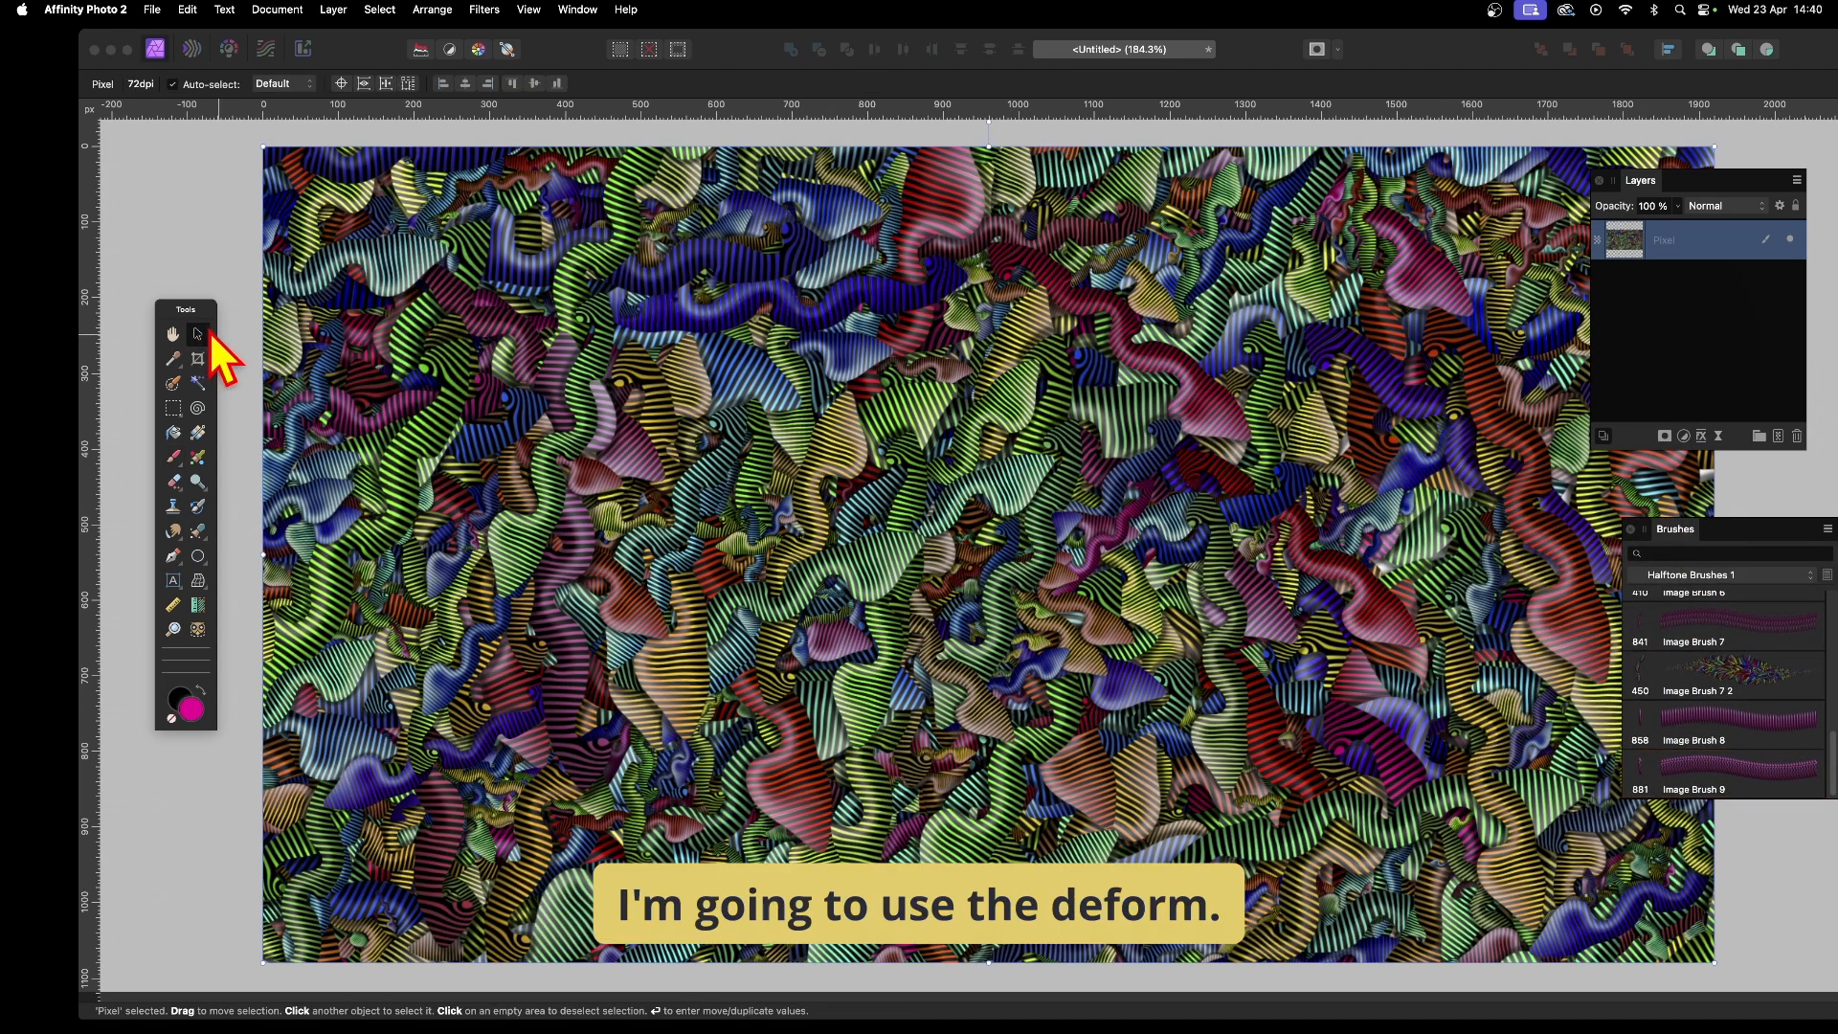
click(490, 12)
mouse_move(507, 97)
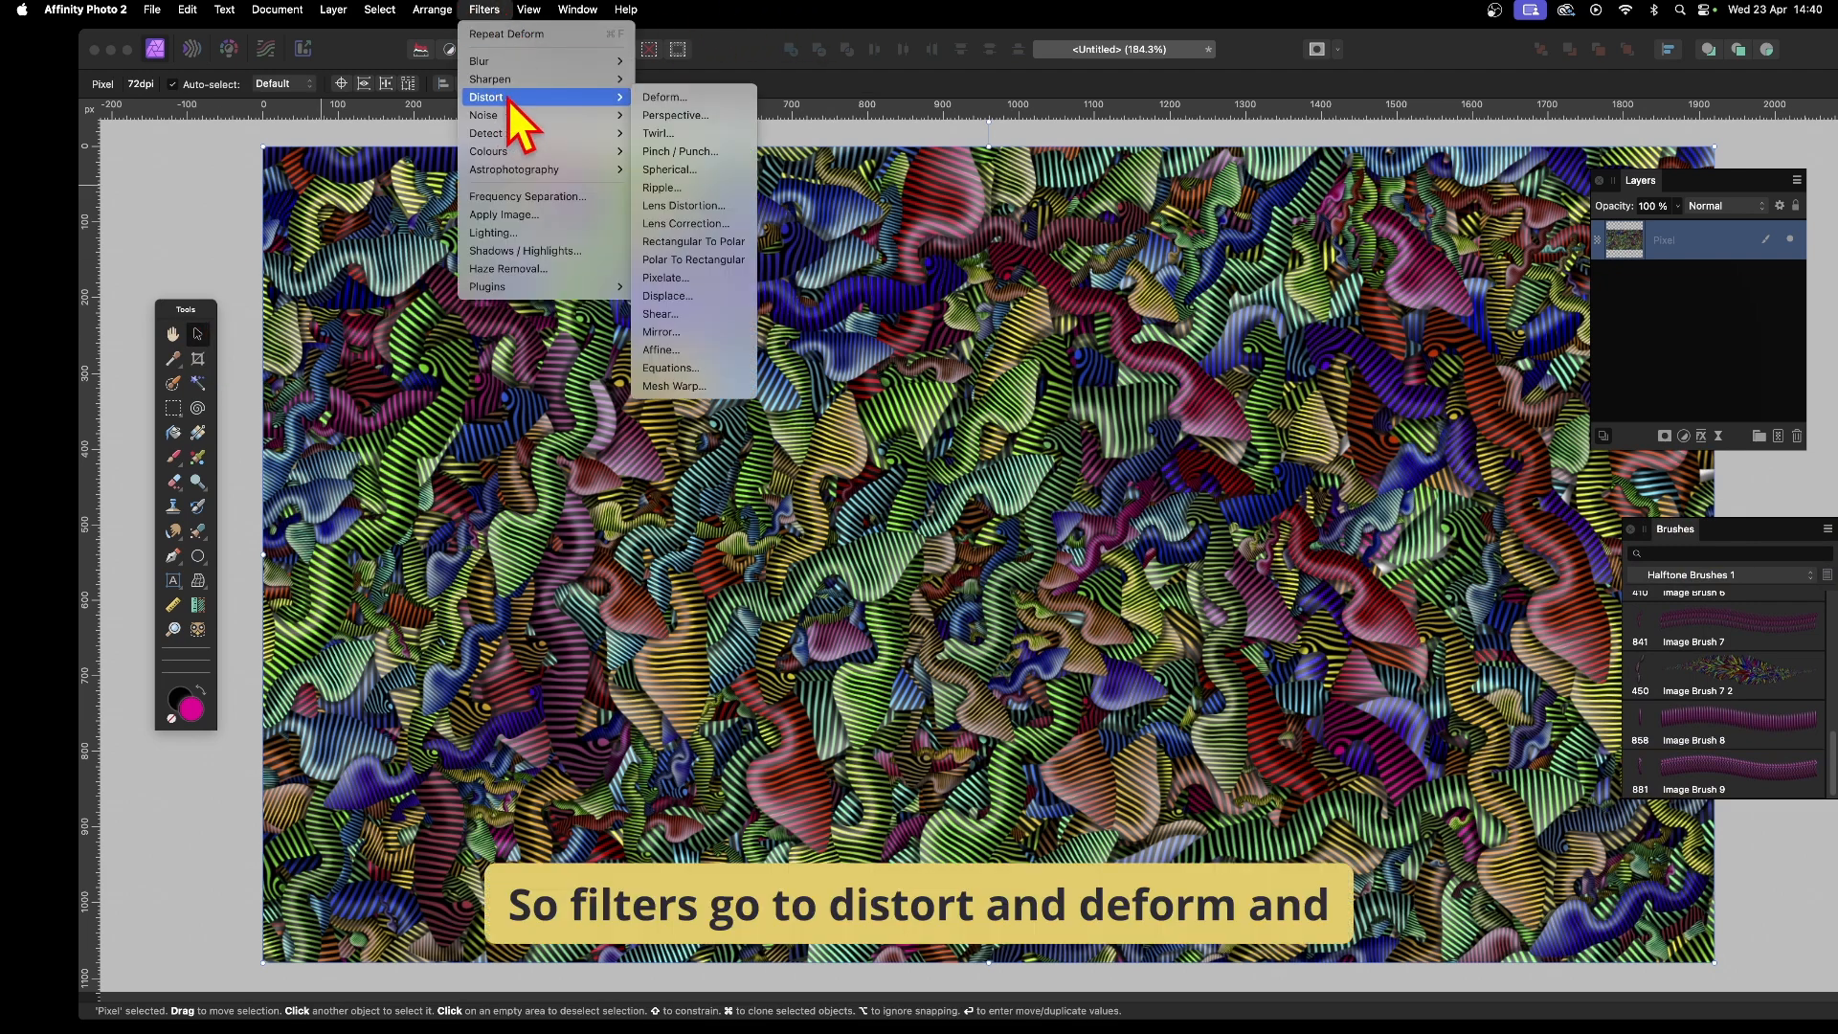
click(711, 113)
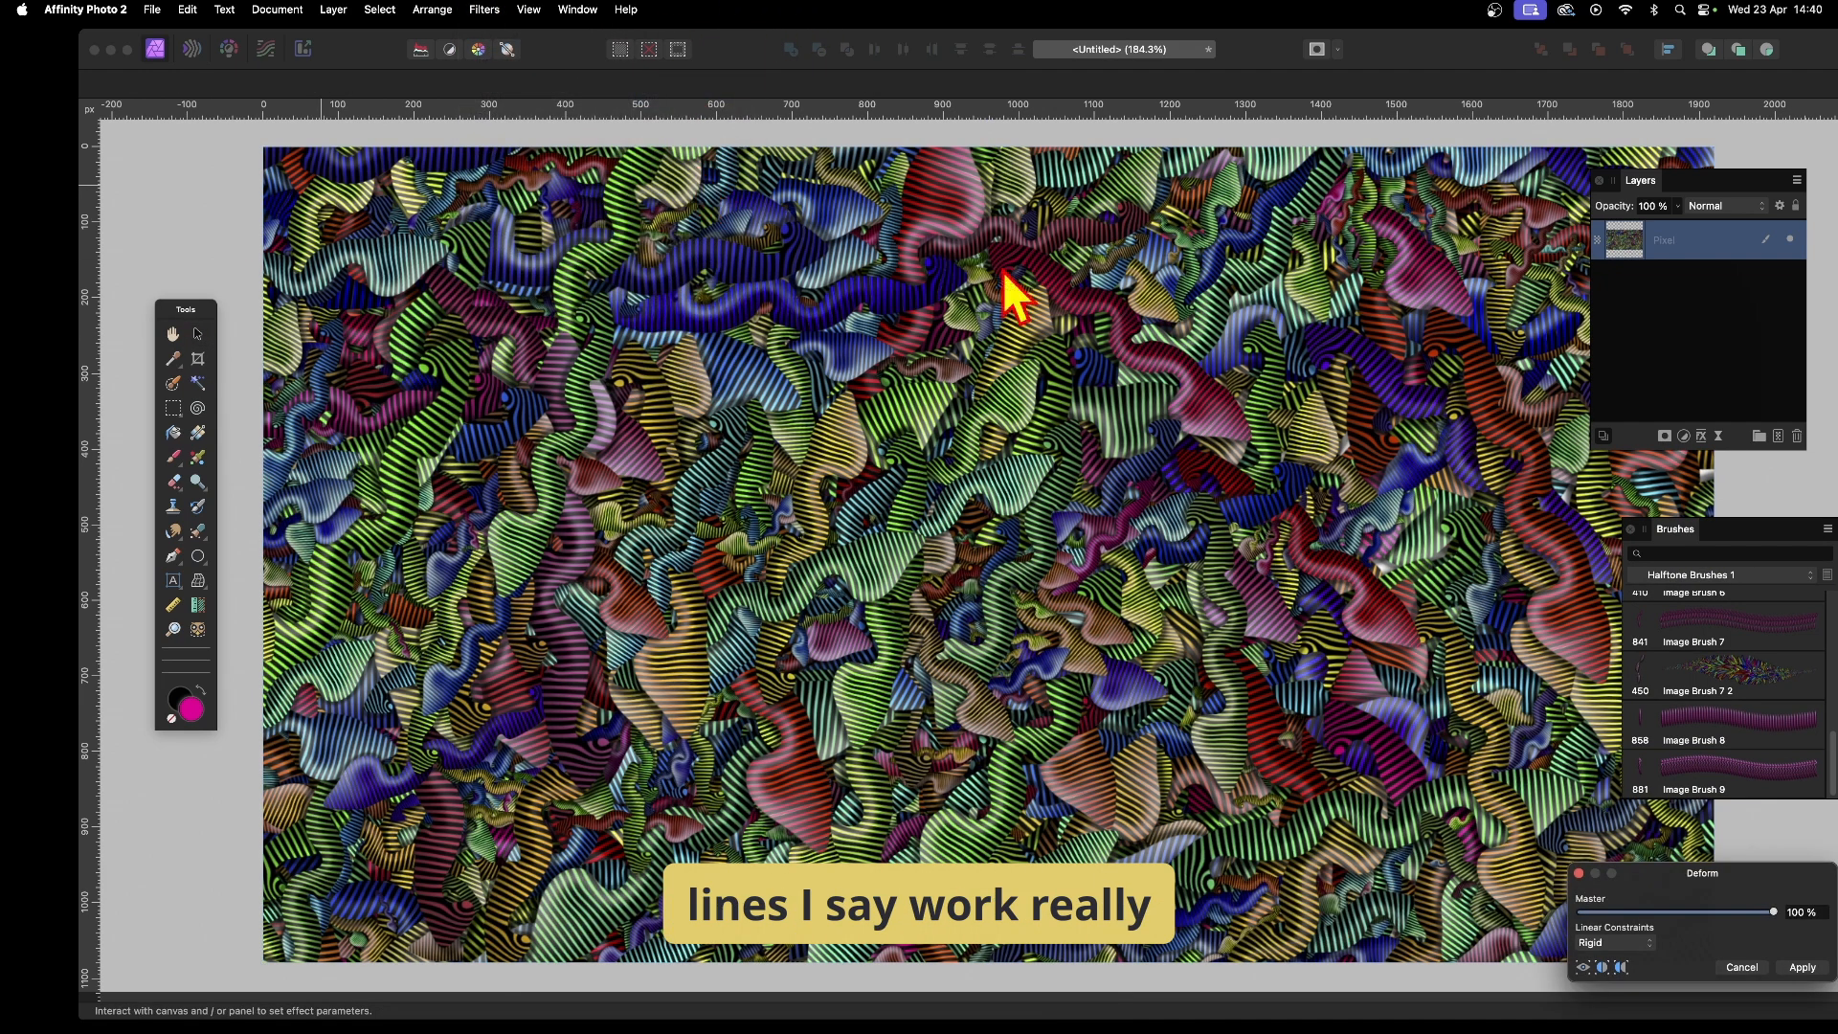
drag(1679, 879, 1148, 473)
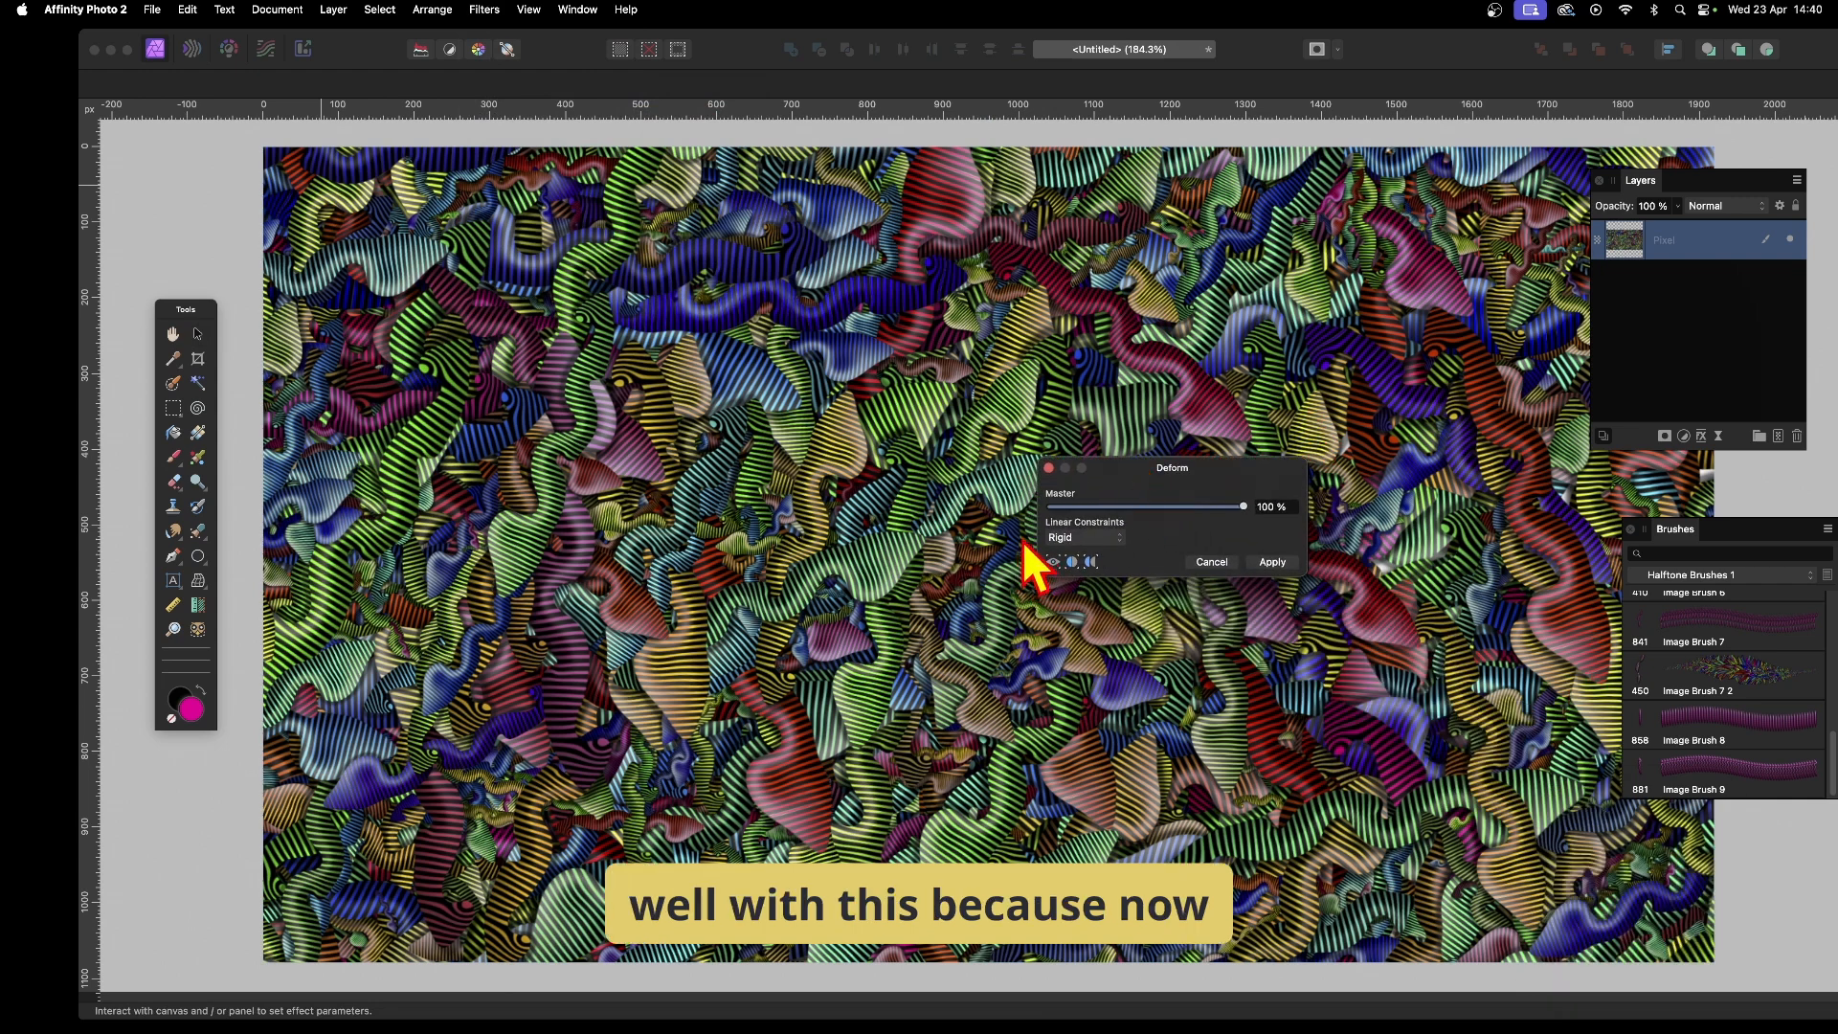
Place seven deform pins spread around the central area of the painted pattern.
click(729, 439)
click(890, 671)
click(1039, 373)
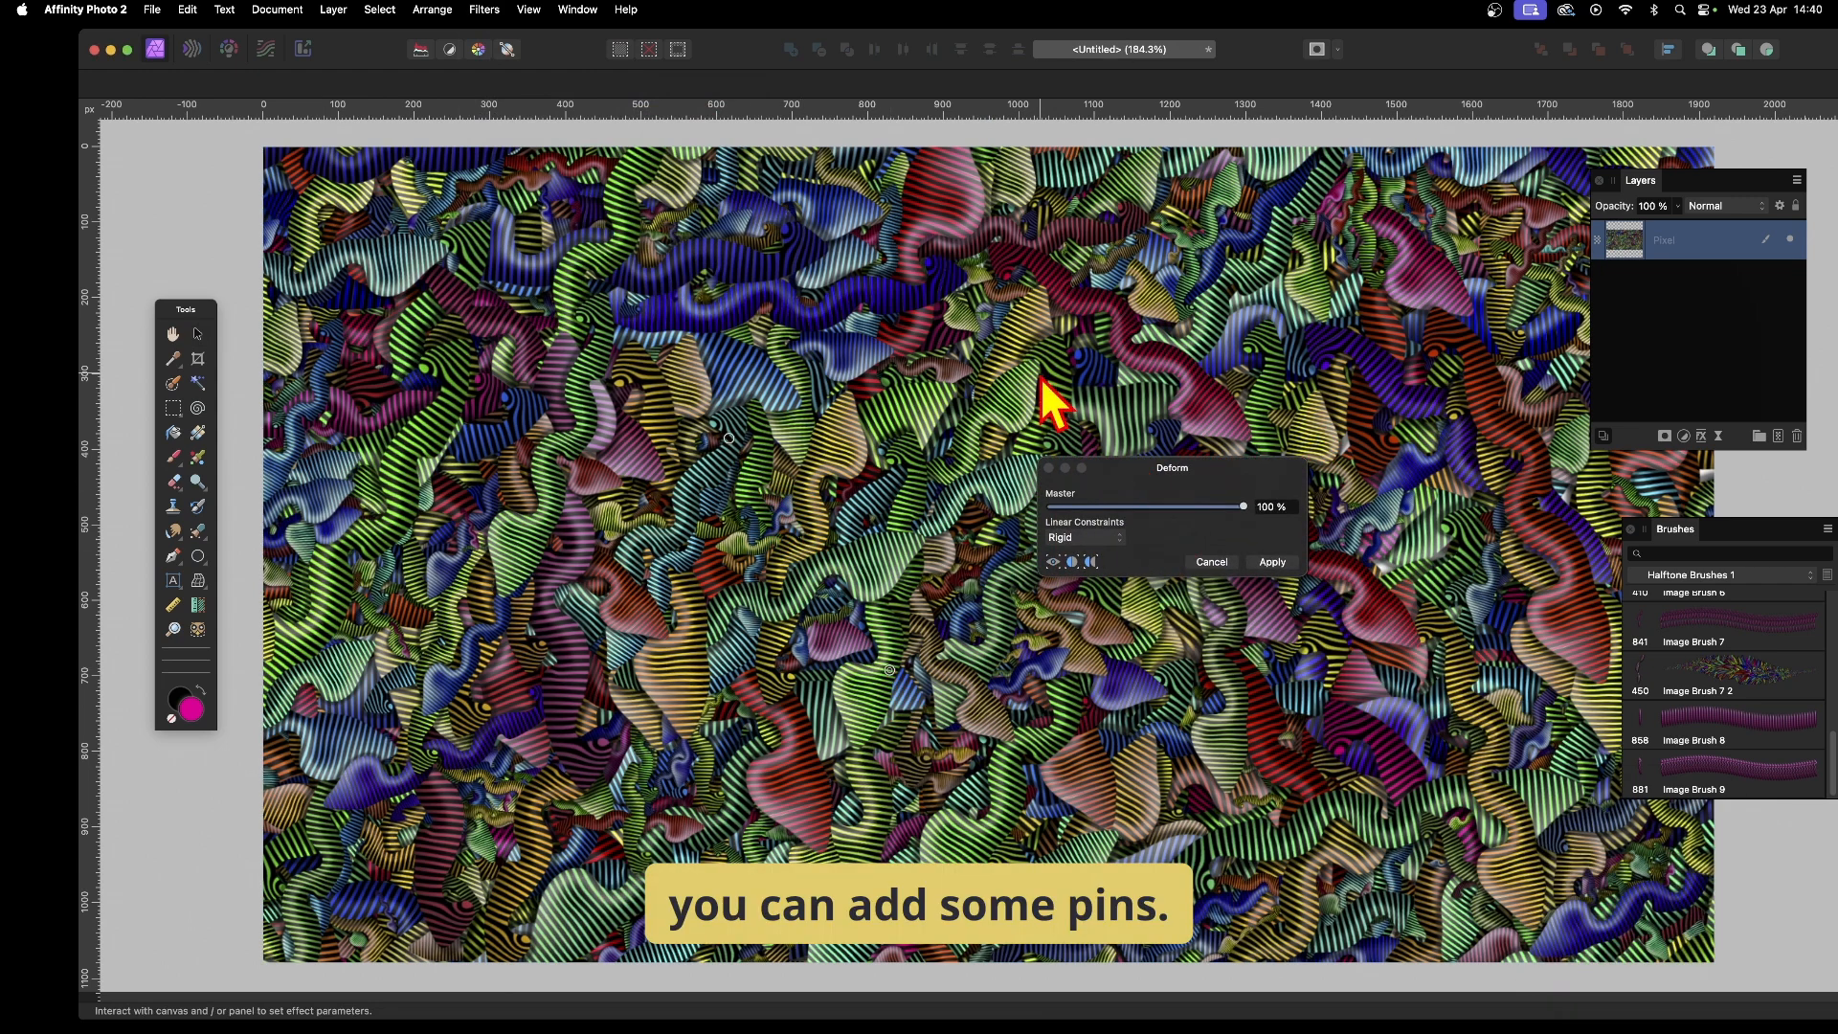
click(1305, 802)
click(1389, 538)
click(1272, 369)
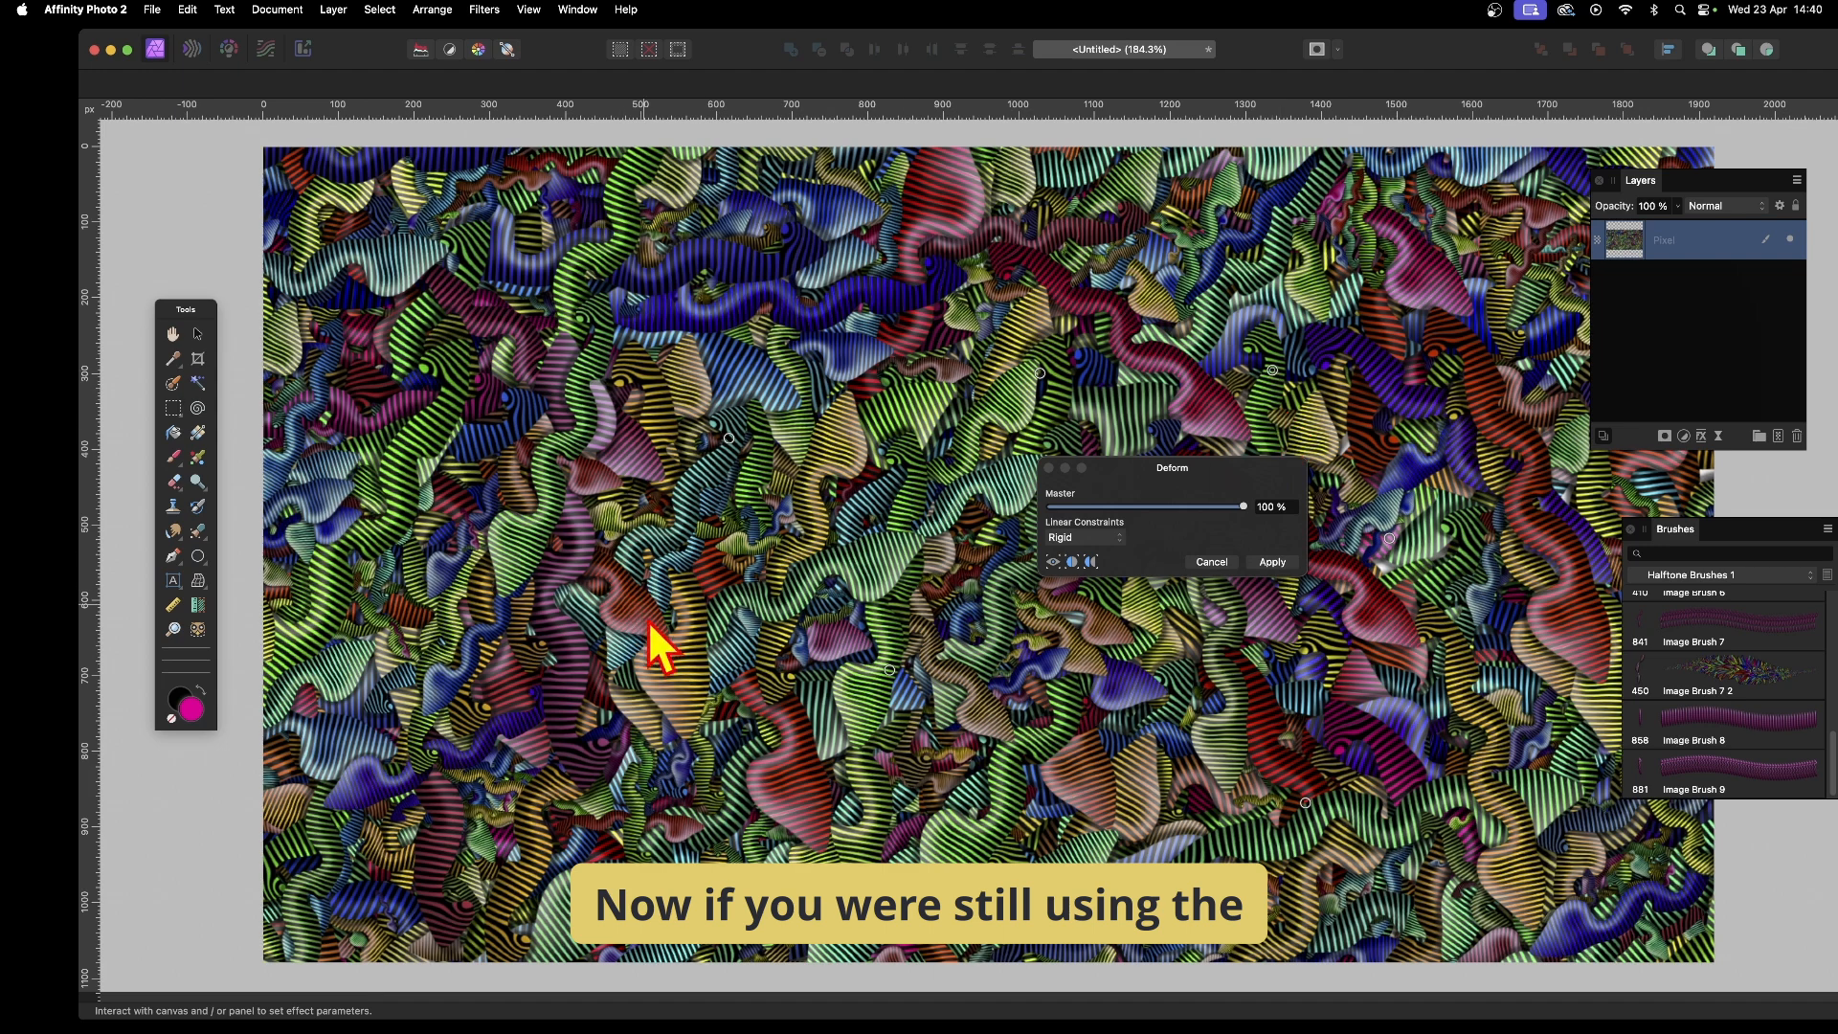
click(611, 719)
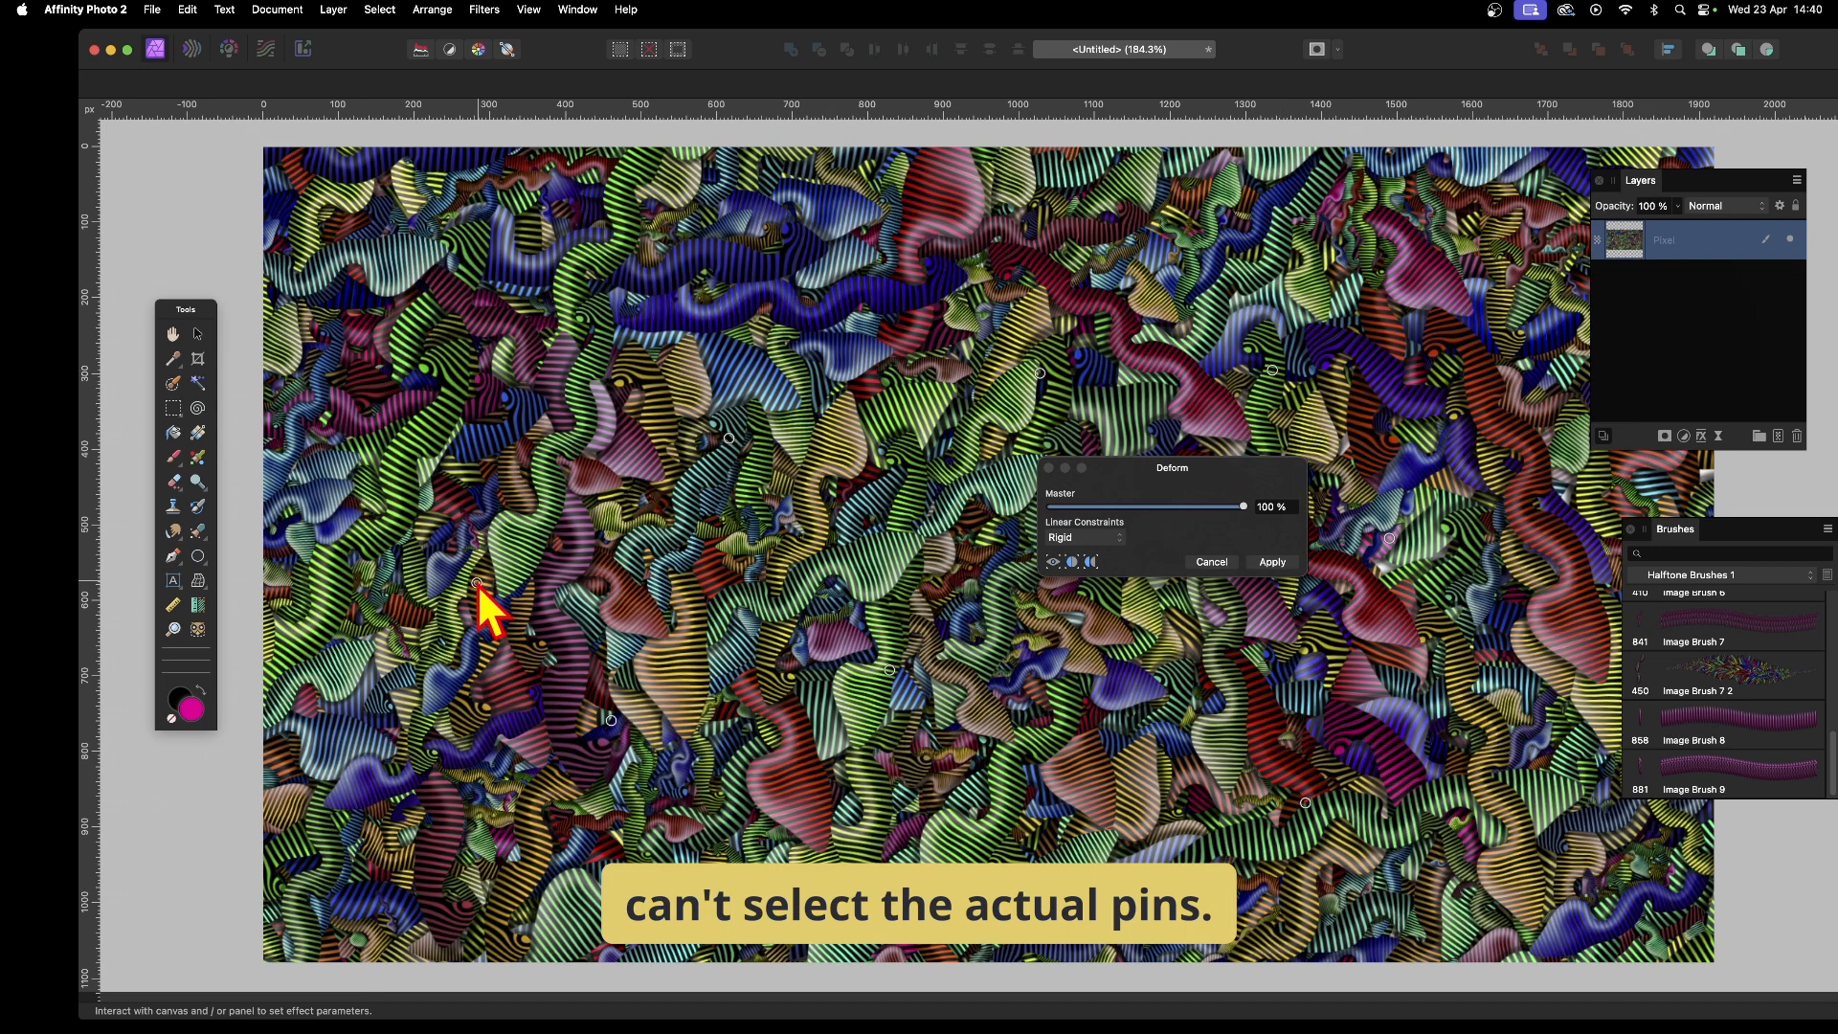
Stretch the pattern outward with additional deform pins towards the canvas's left edge and all four corners, covering the blank edges.
drag(479, 584, 157, 620)
drag(505, 525, 293, 192)
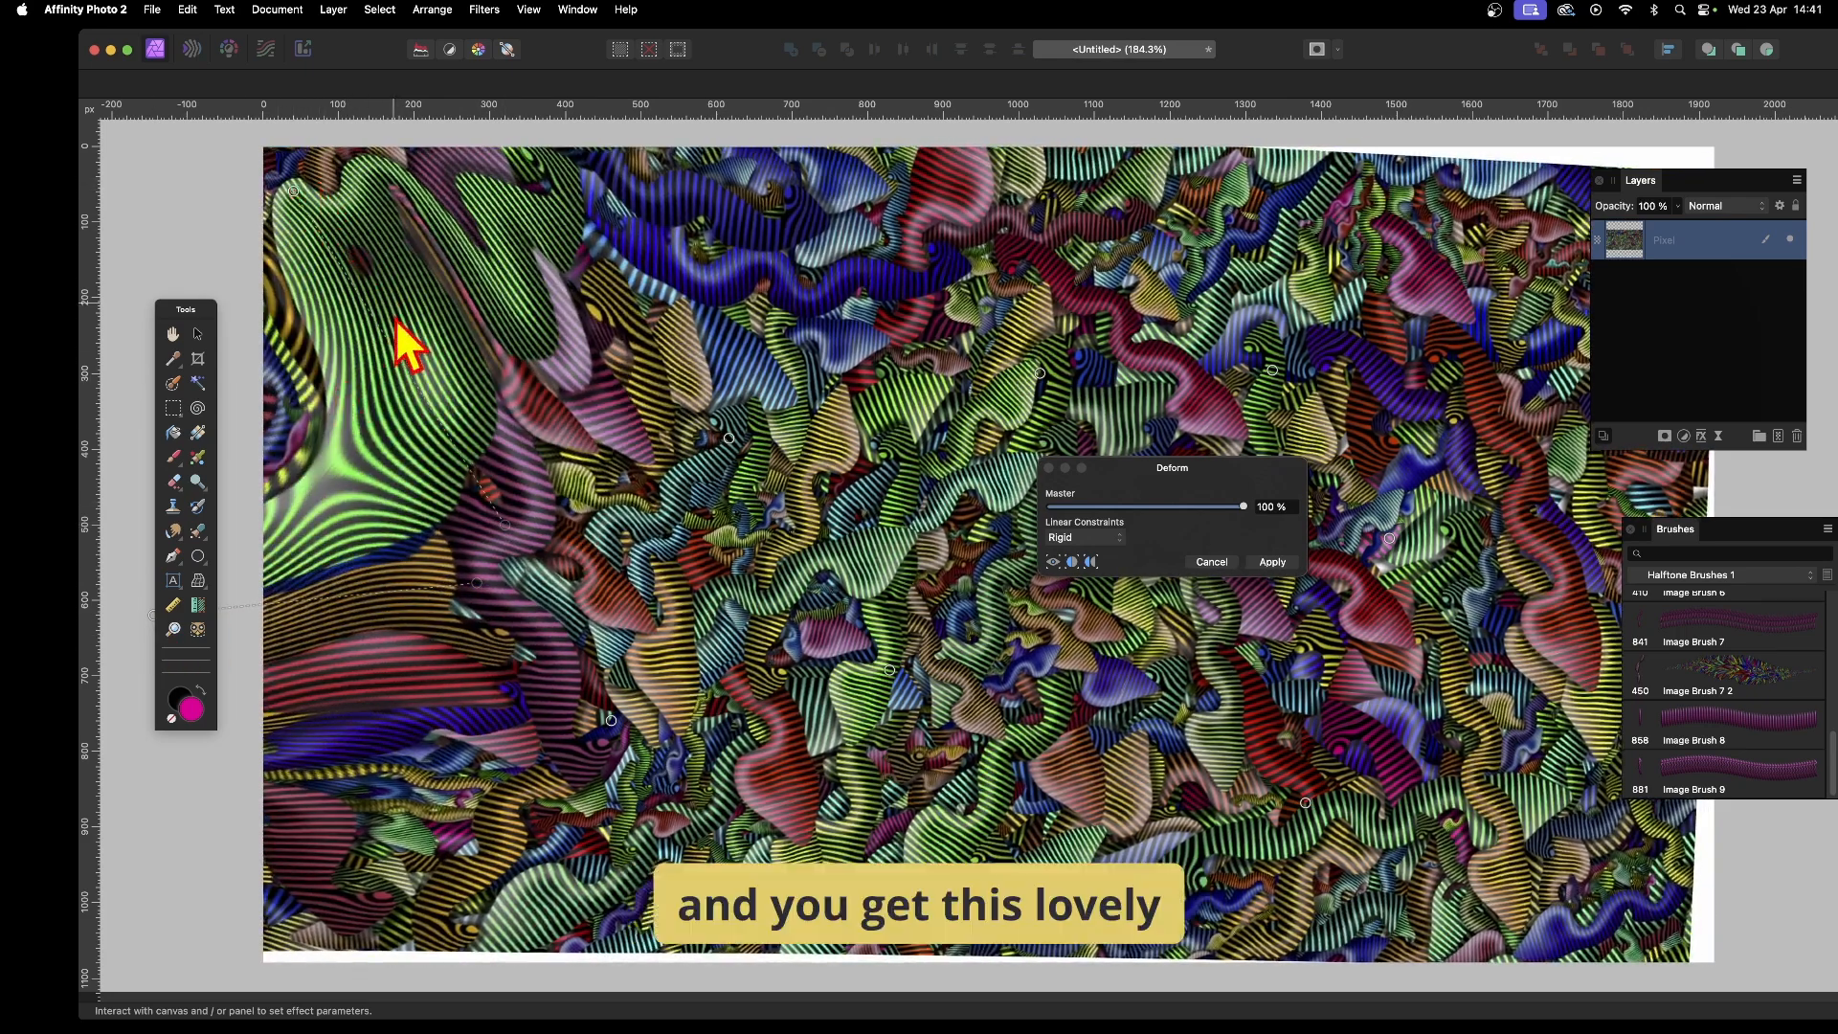
click(691, 483)
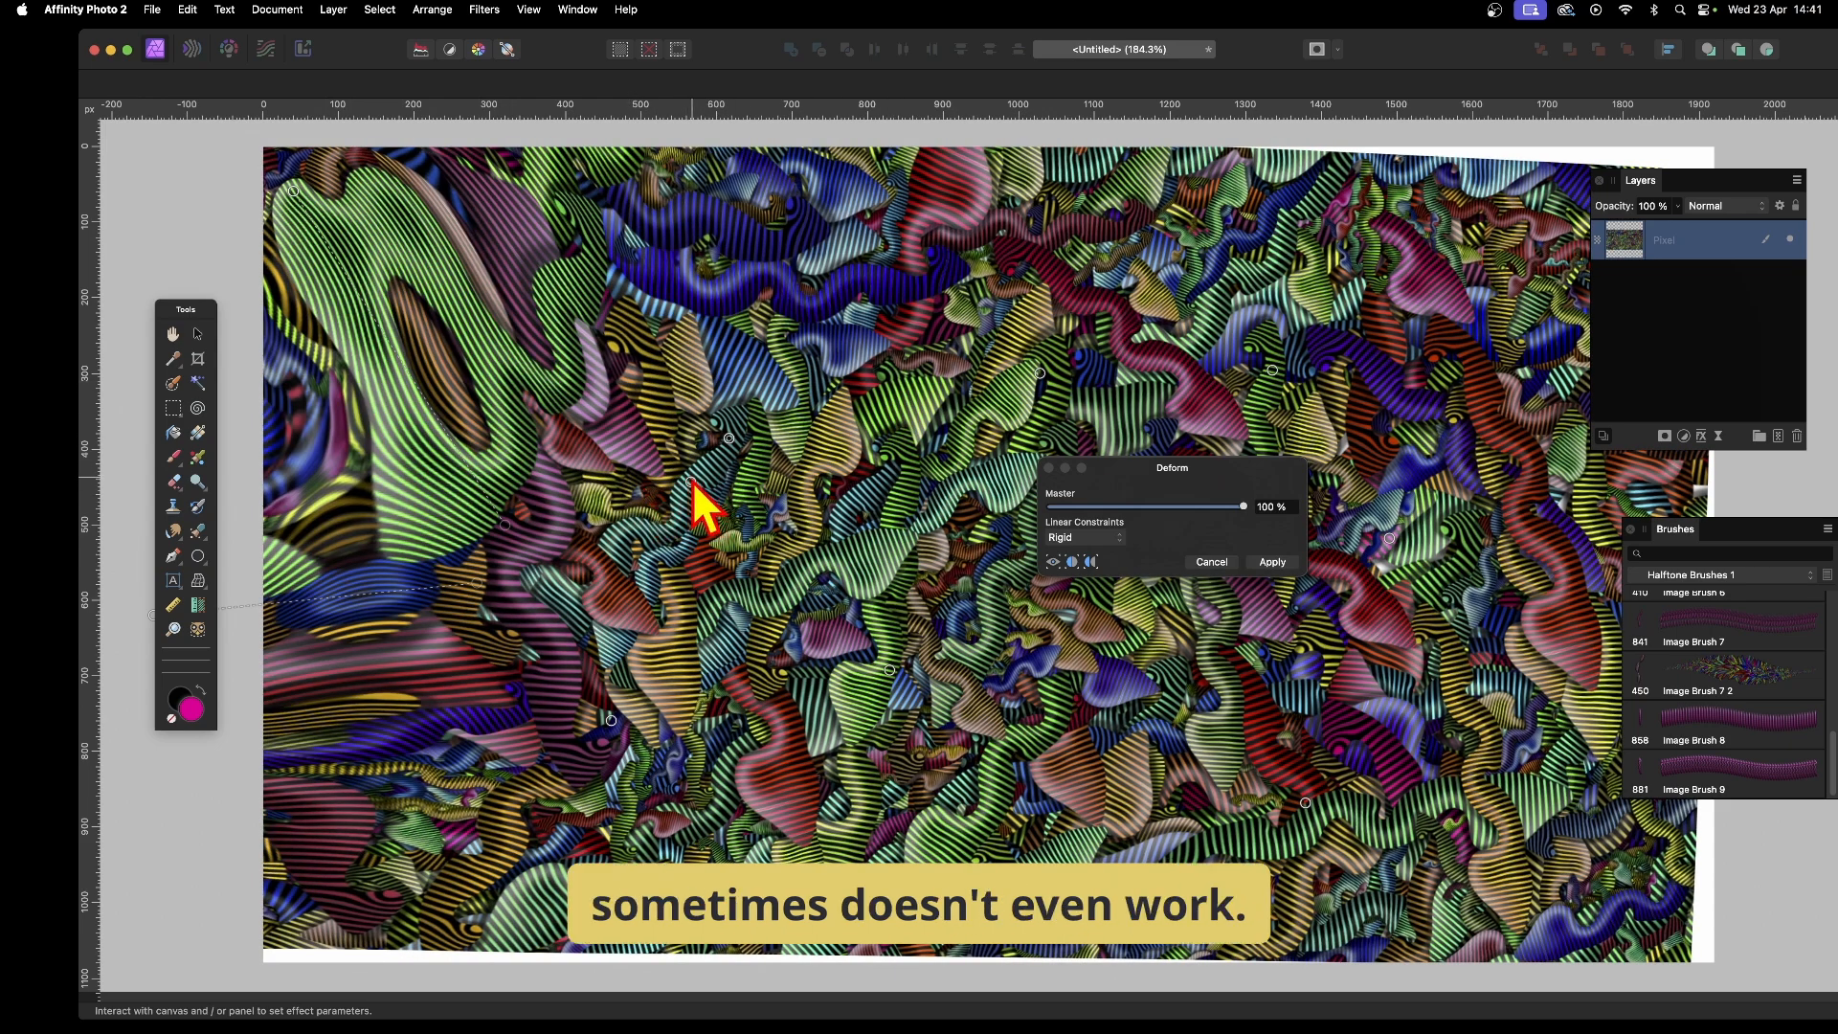
drag(692, 482, 1701, 127)
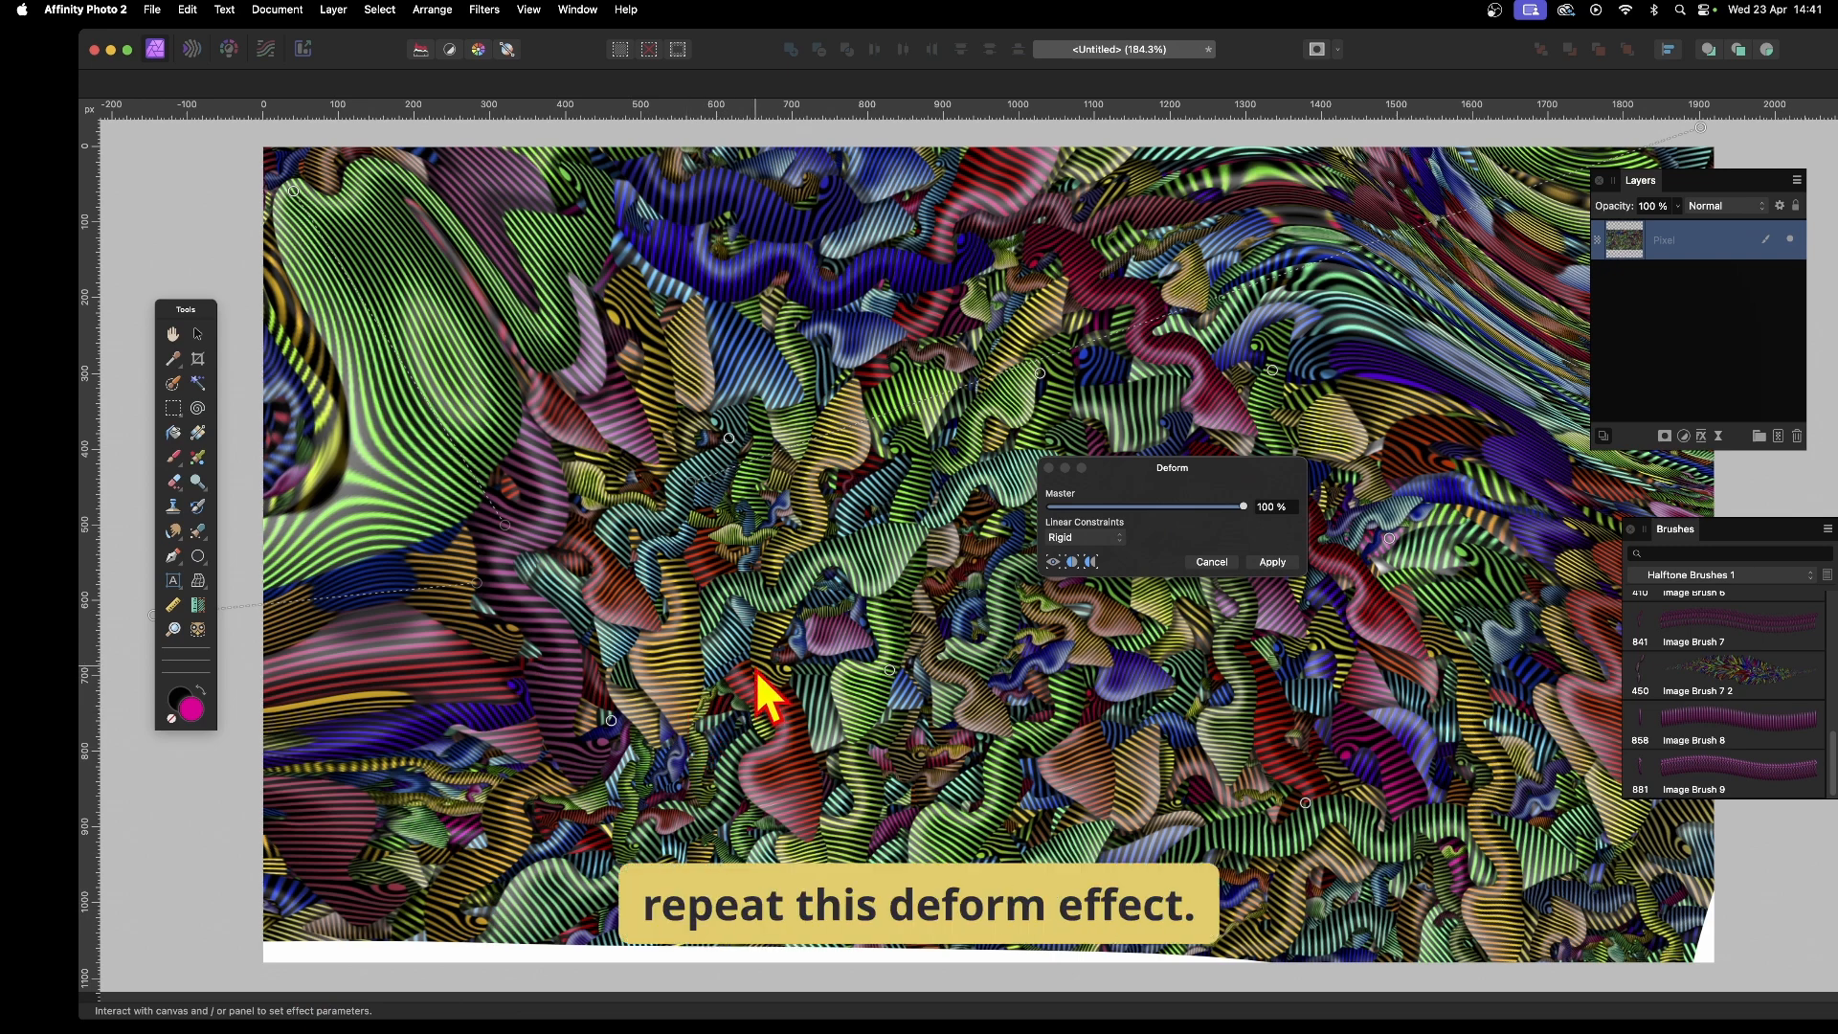
drag(746, 693, 363, 992)
drag(910, 707, 1527, 961)
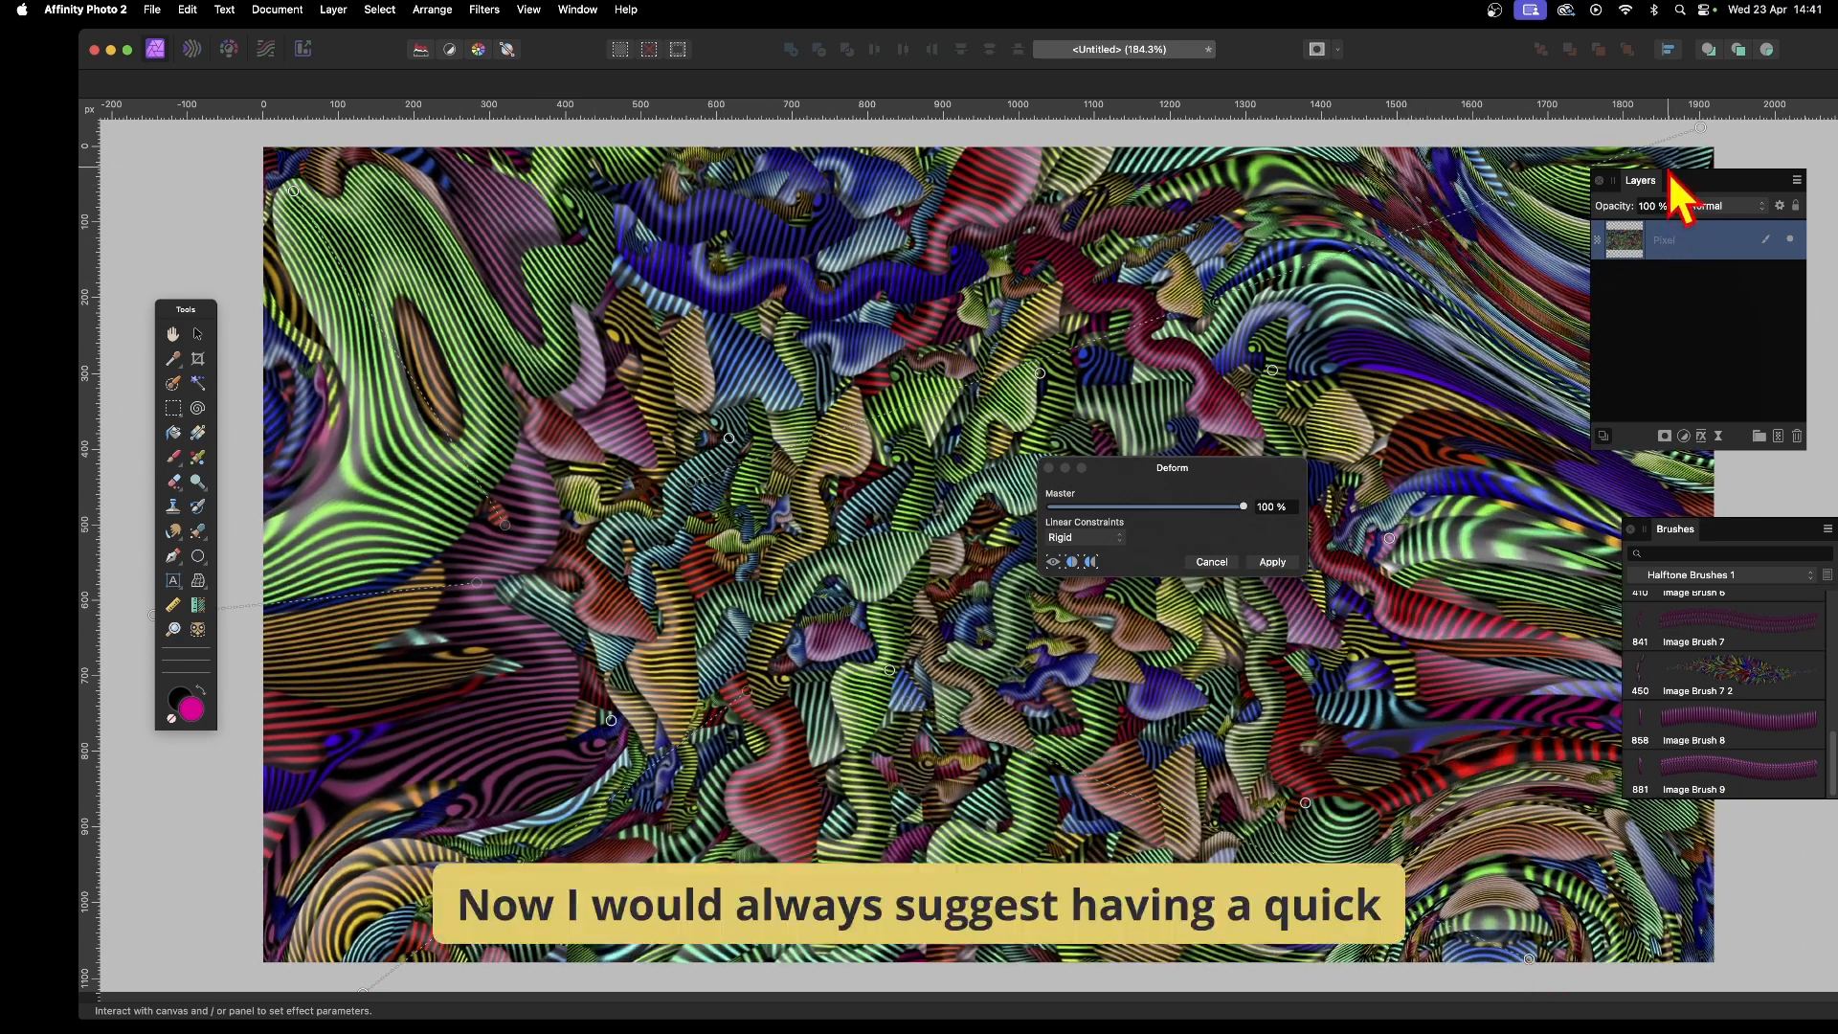
Move the Layers and Brushes panels clear of the canvas edge and apply the Deform filter.
drag(1642, 188, 1755, 215)
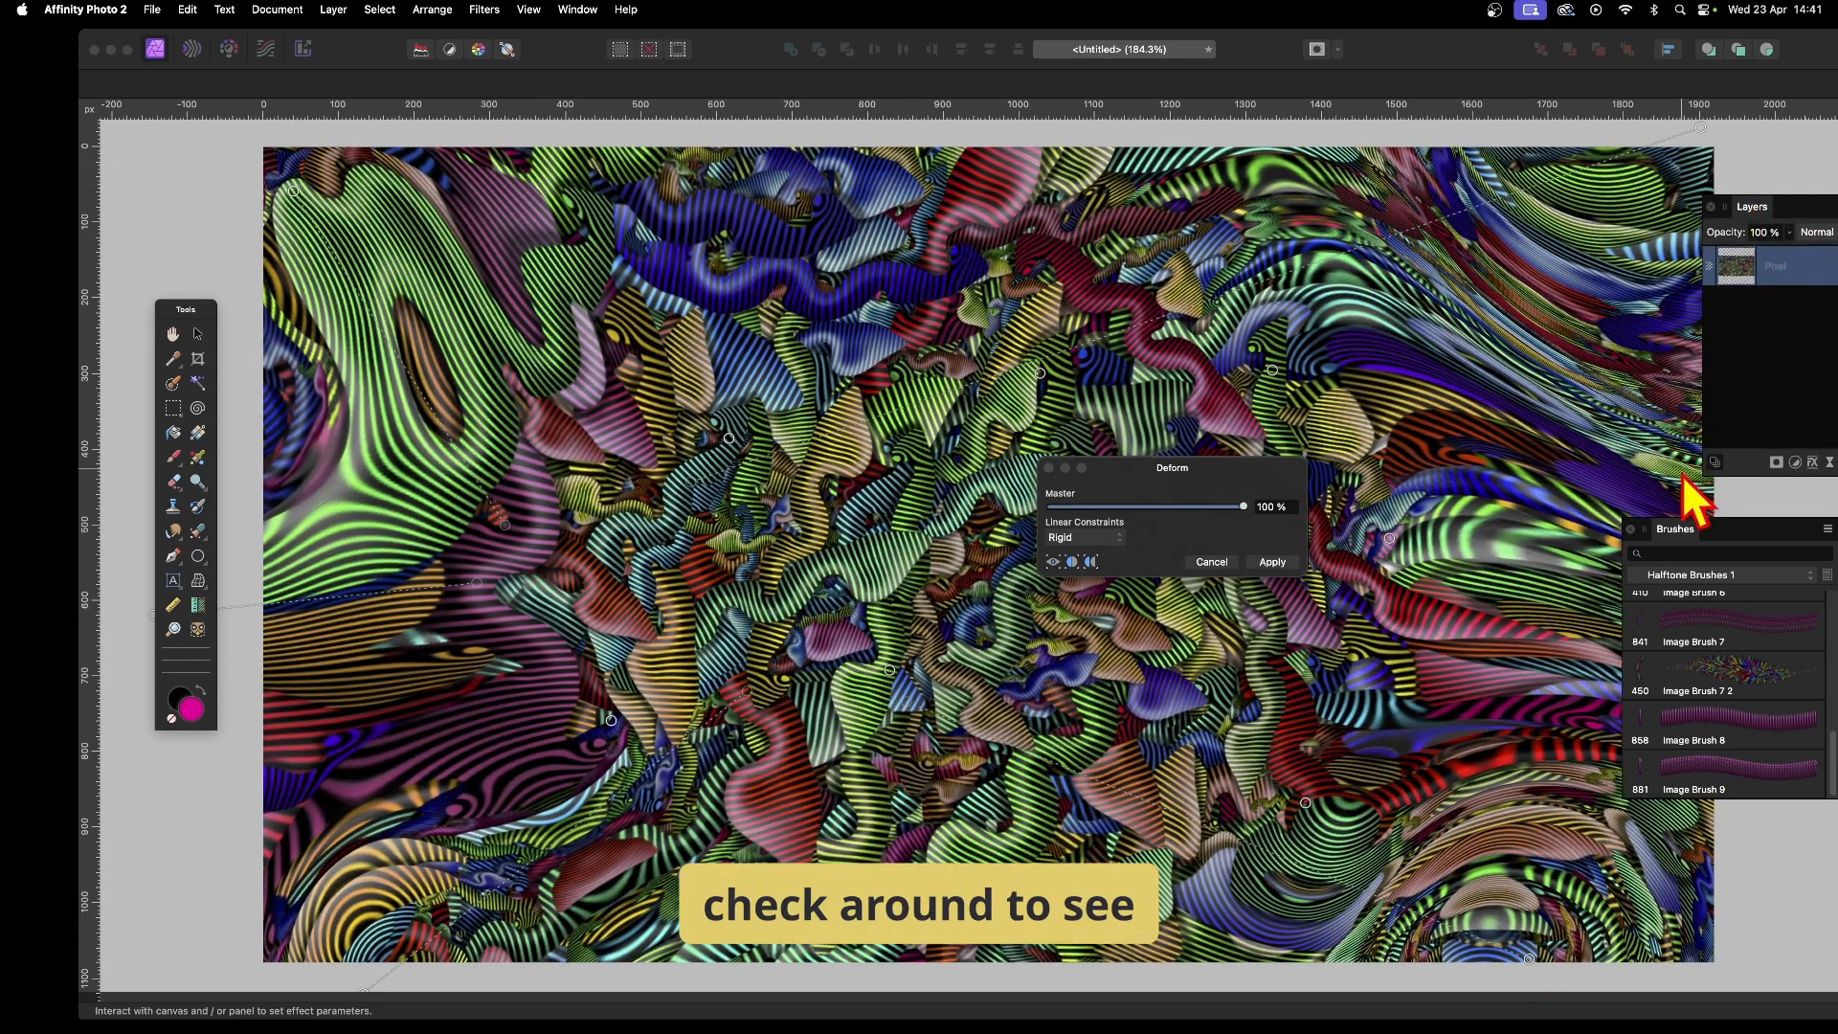
drag(1687, 534, 1758, 623)
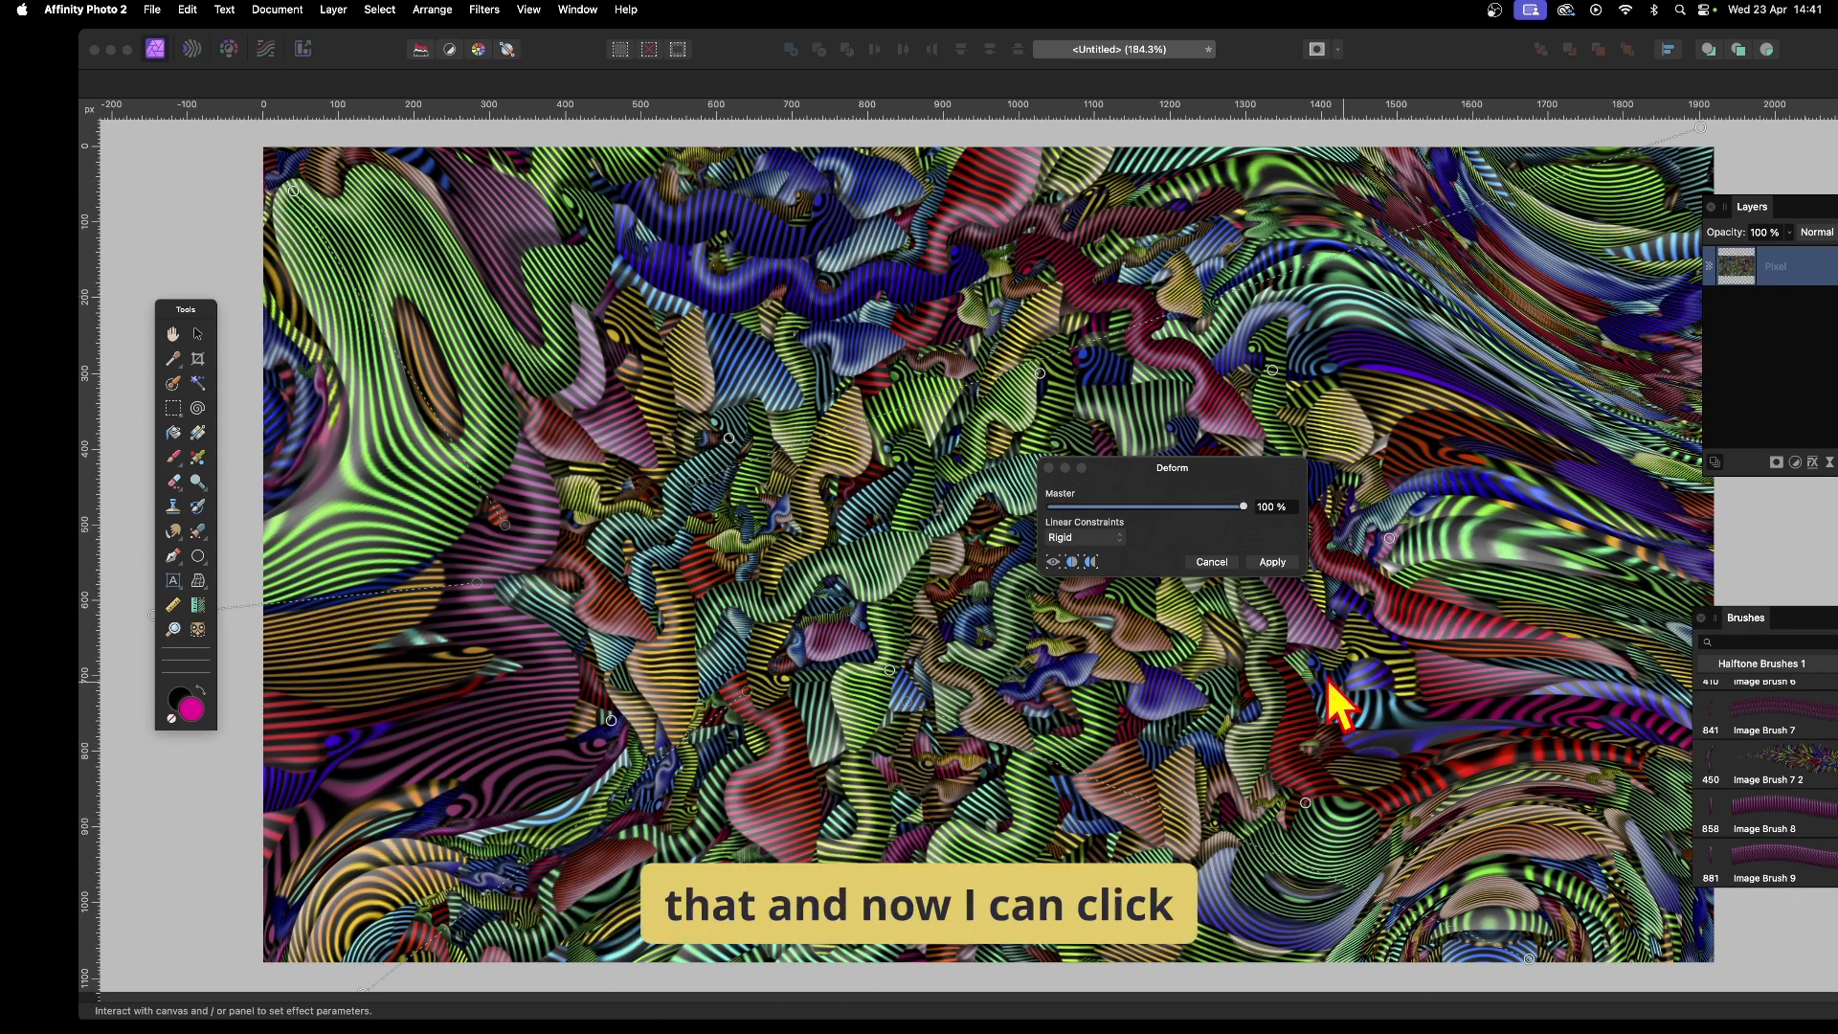
click(1273, 562)
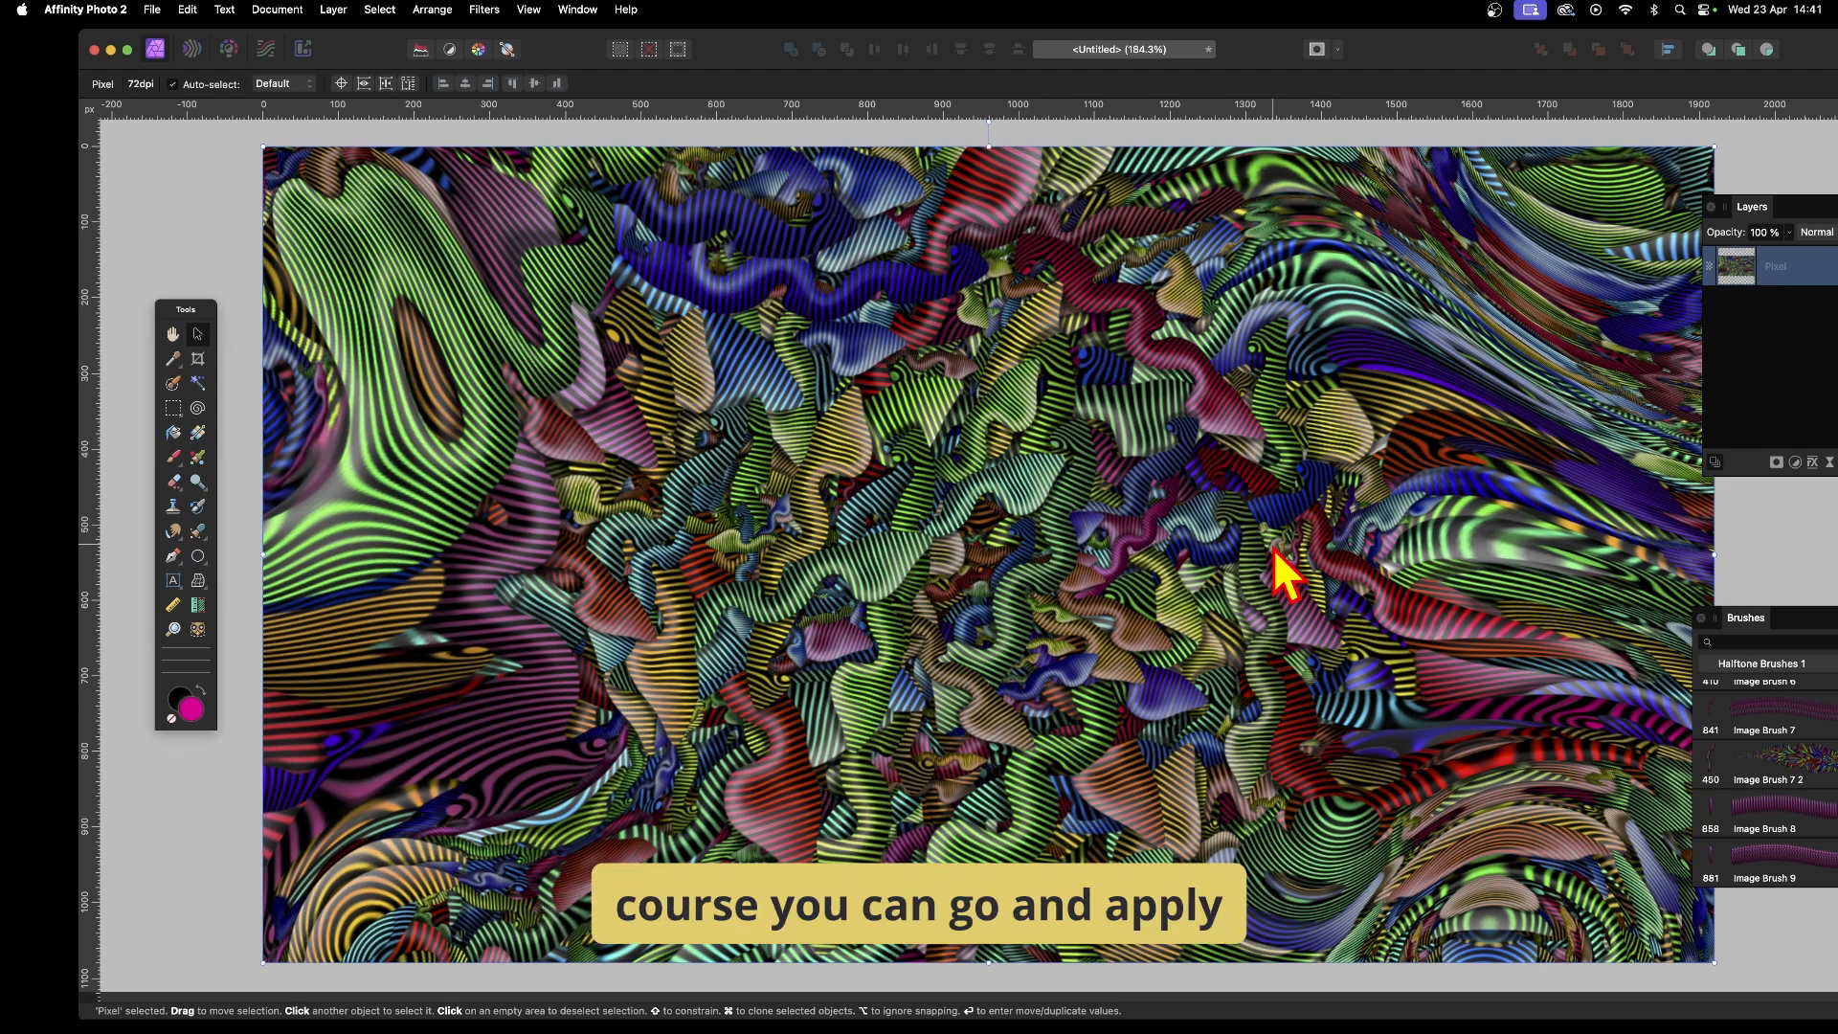
Repeat the Deform filter four times on the pixel layer to intensify the swirling distortion.
click(485, 9)
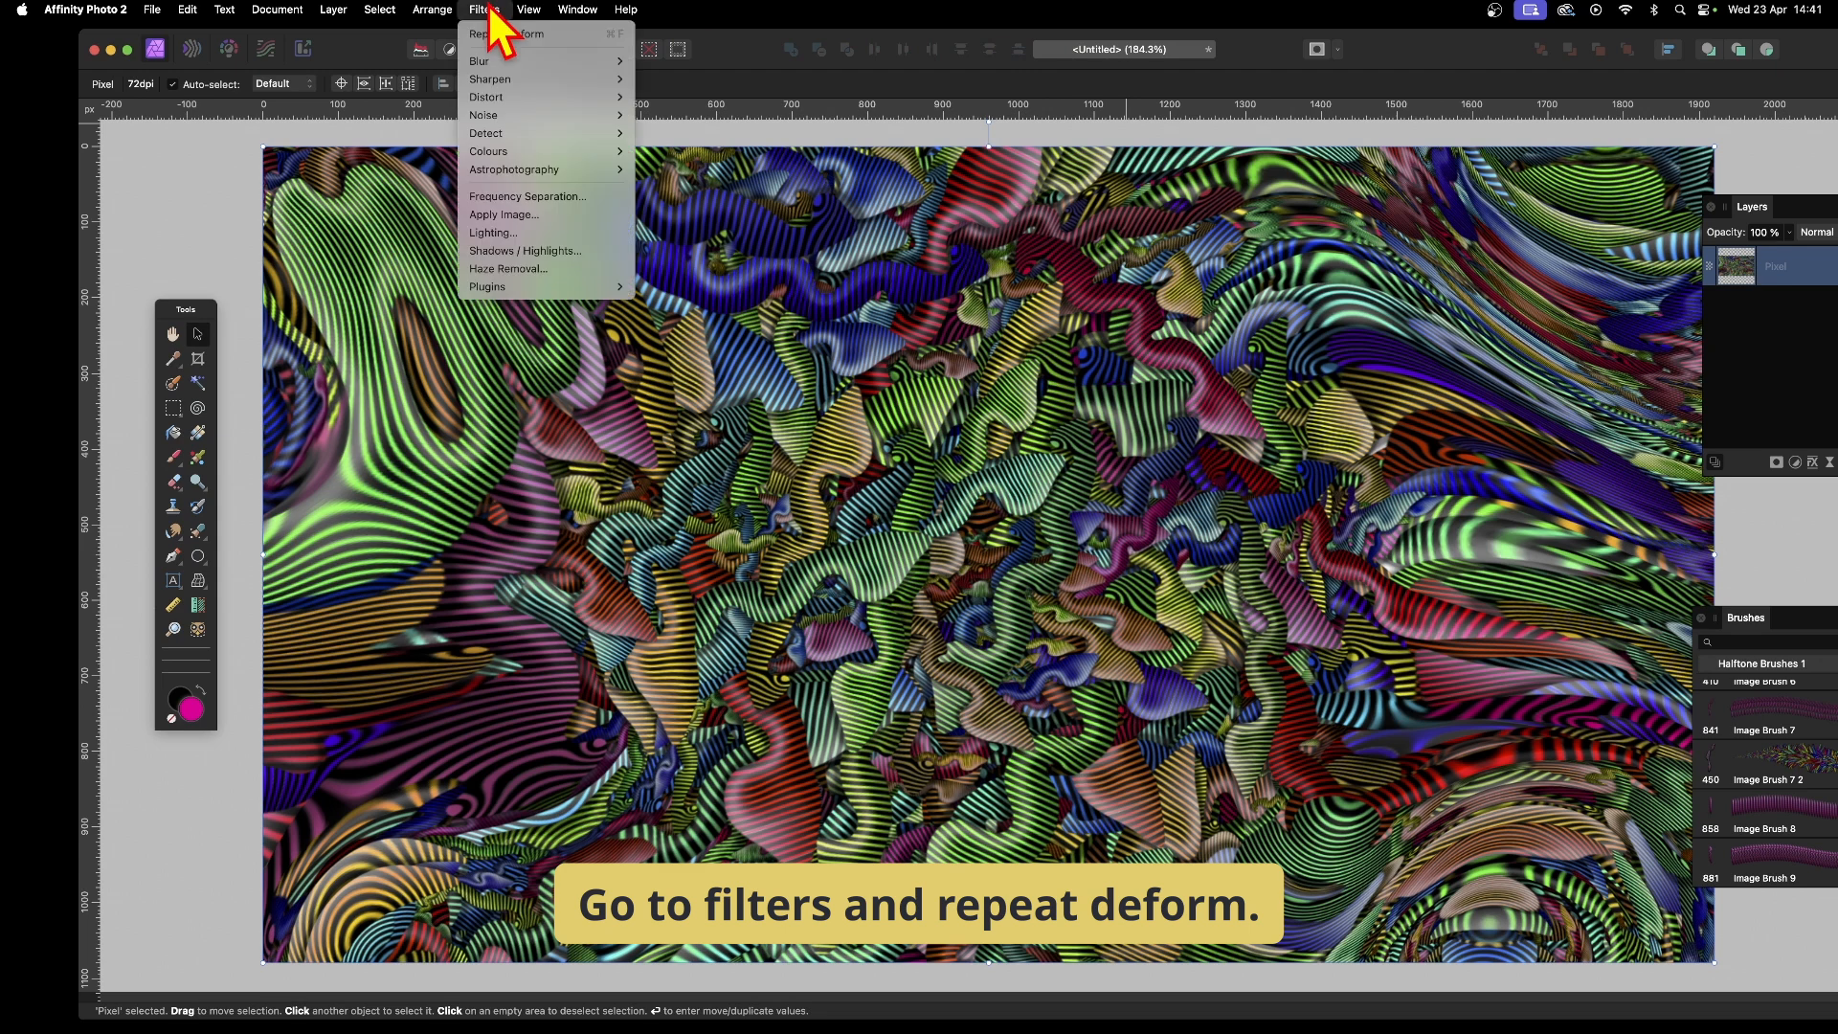
click(497, 38)
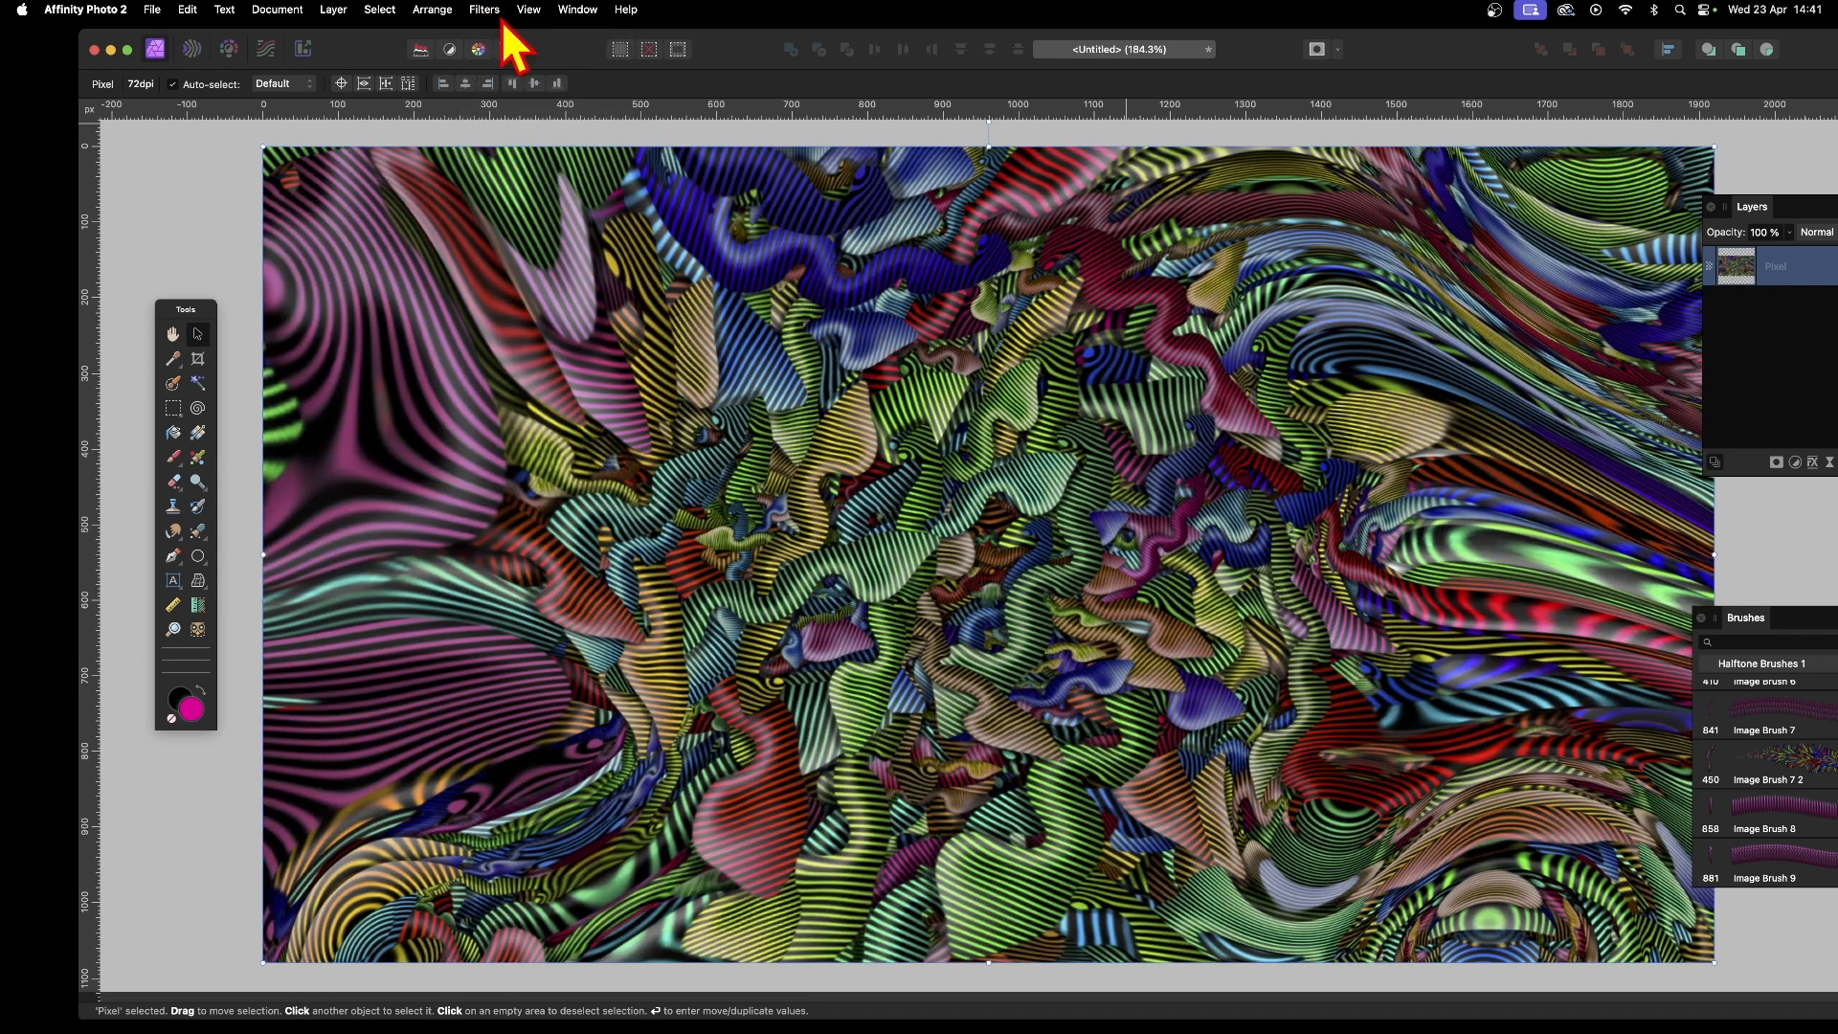
click(488, 11)
click(490, 37)
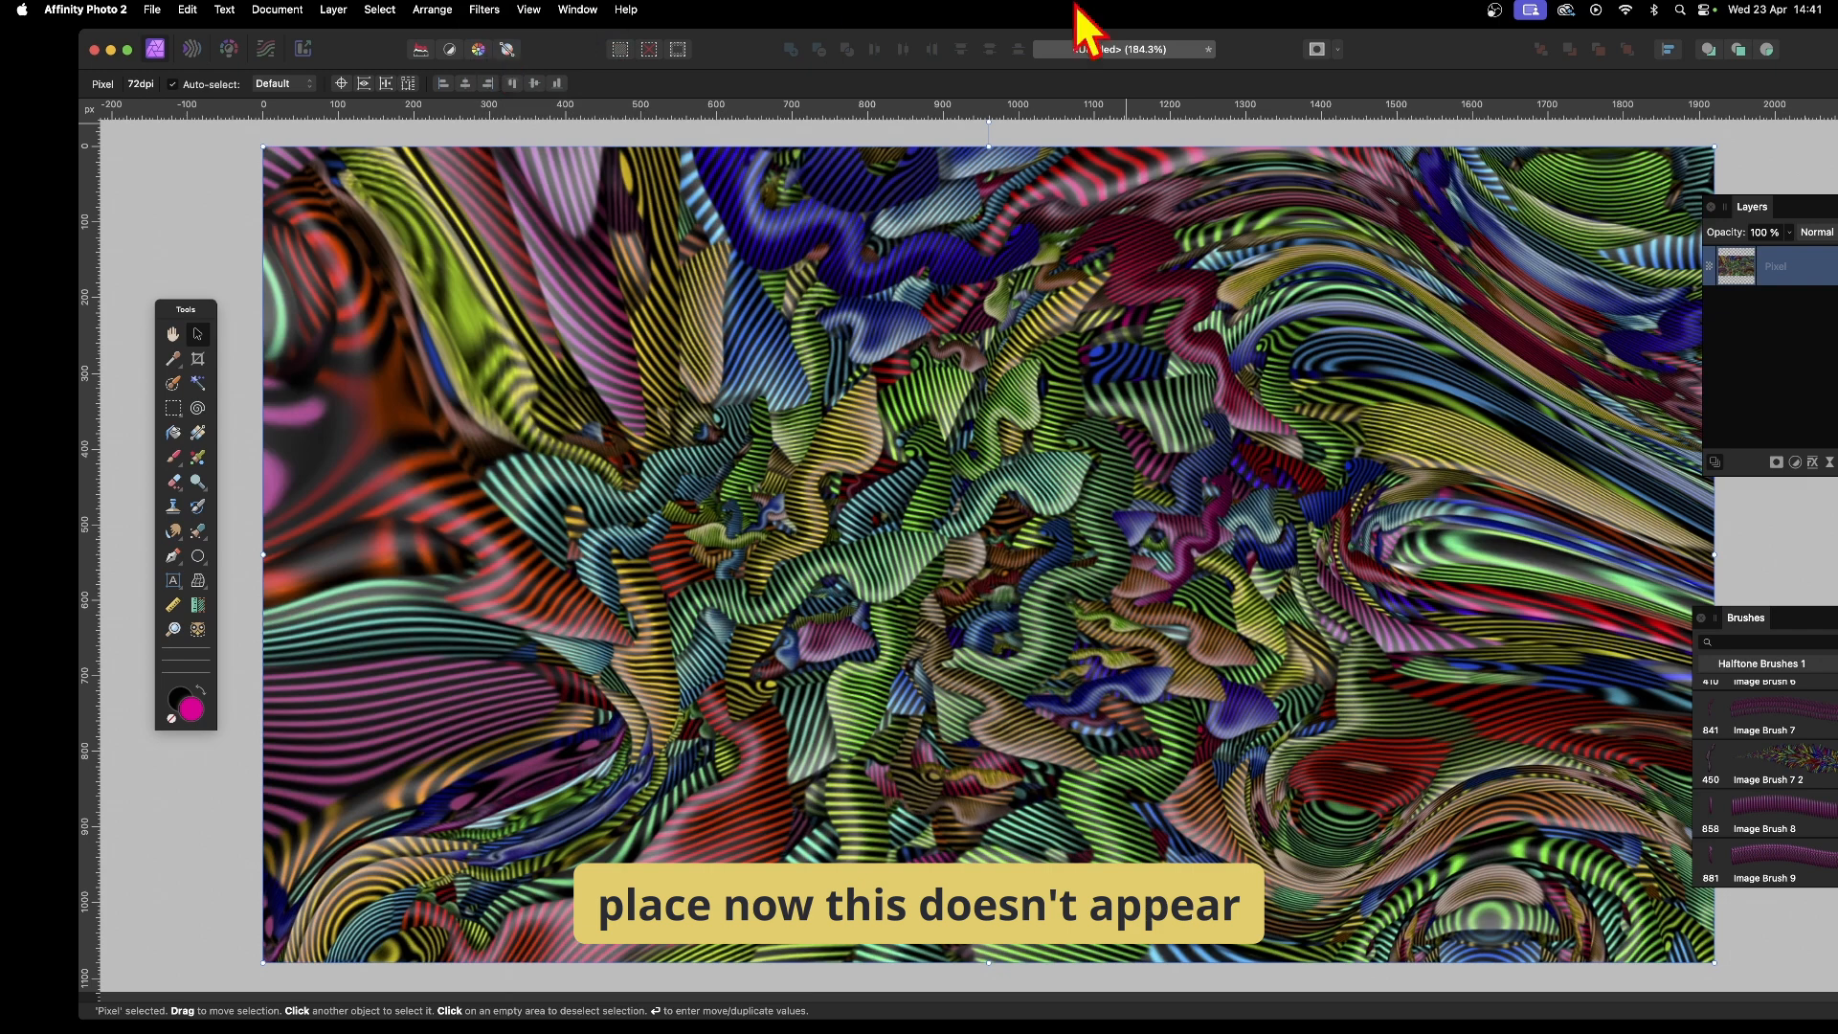
click(484, 11)
click(482, 38)
click(484, 9)
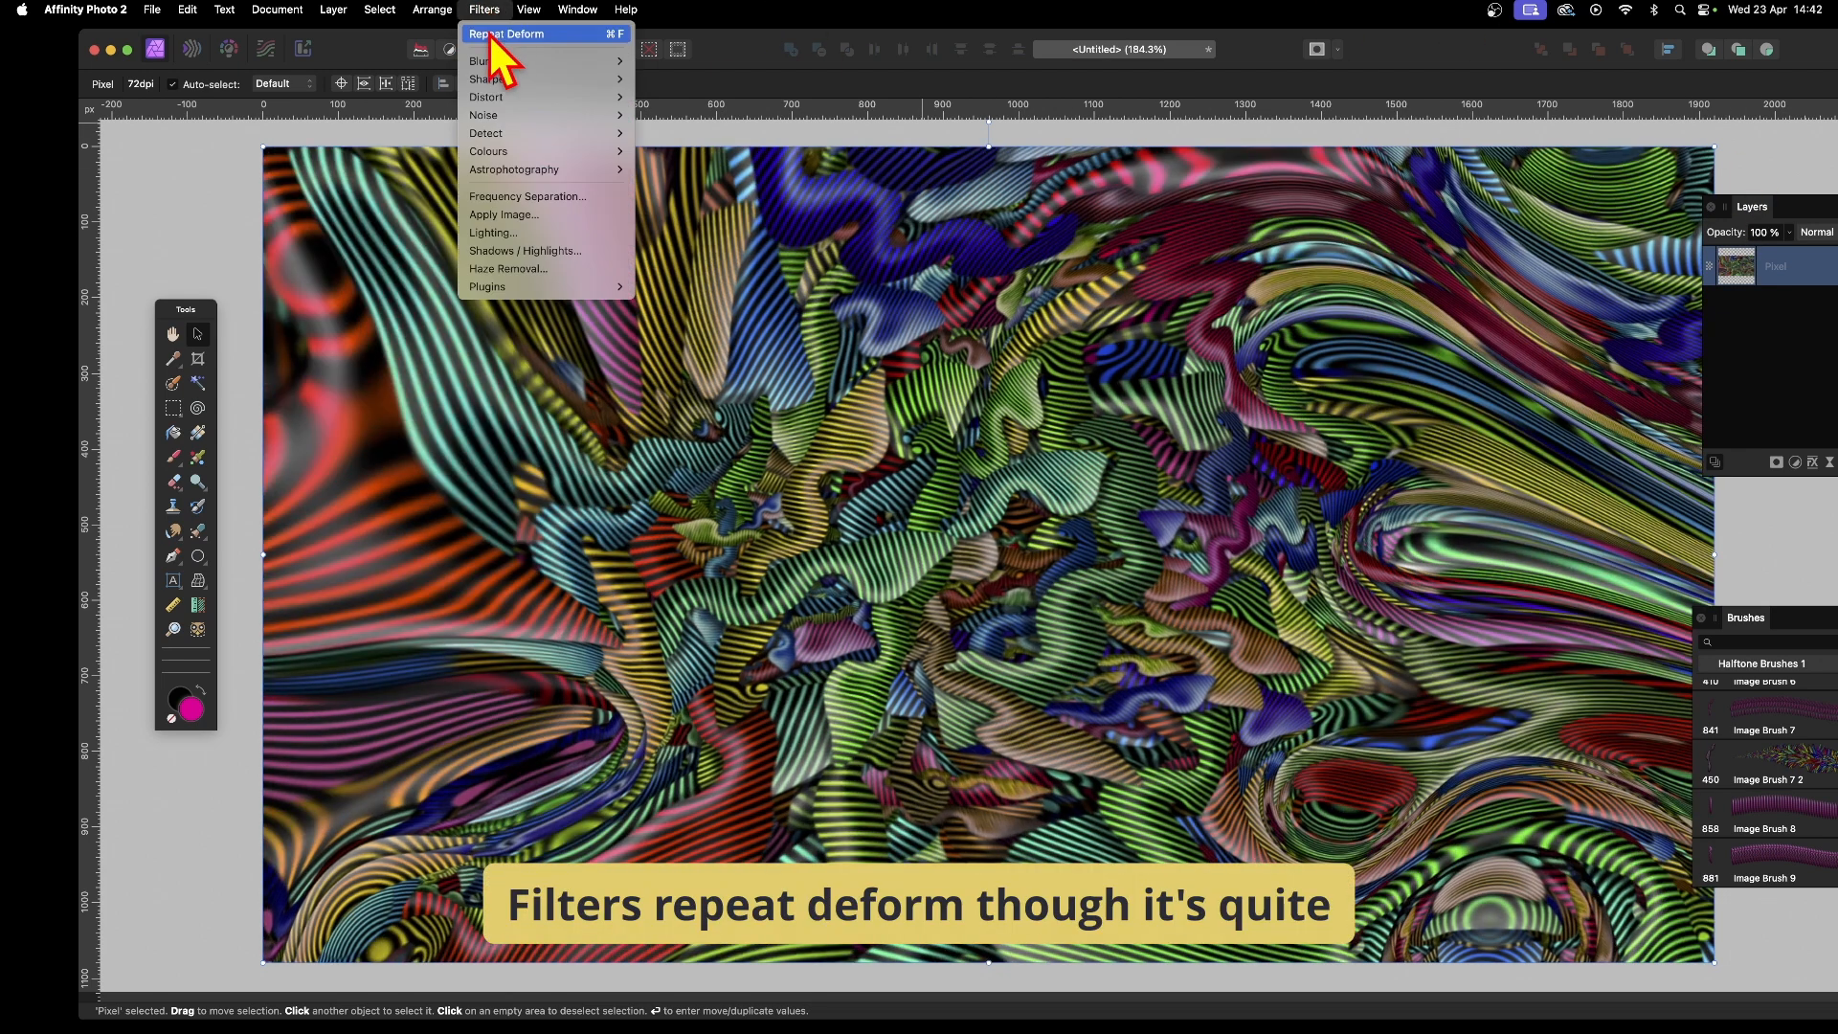
click(498, 35)
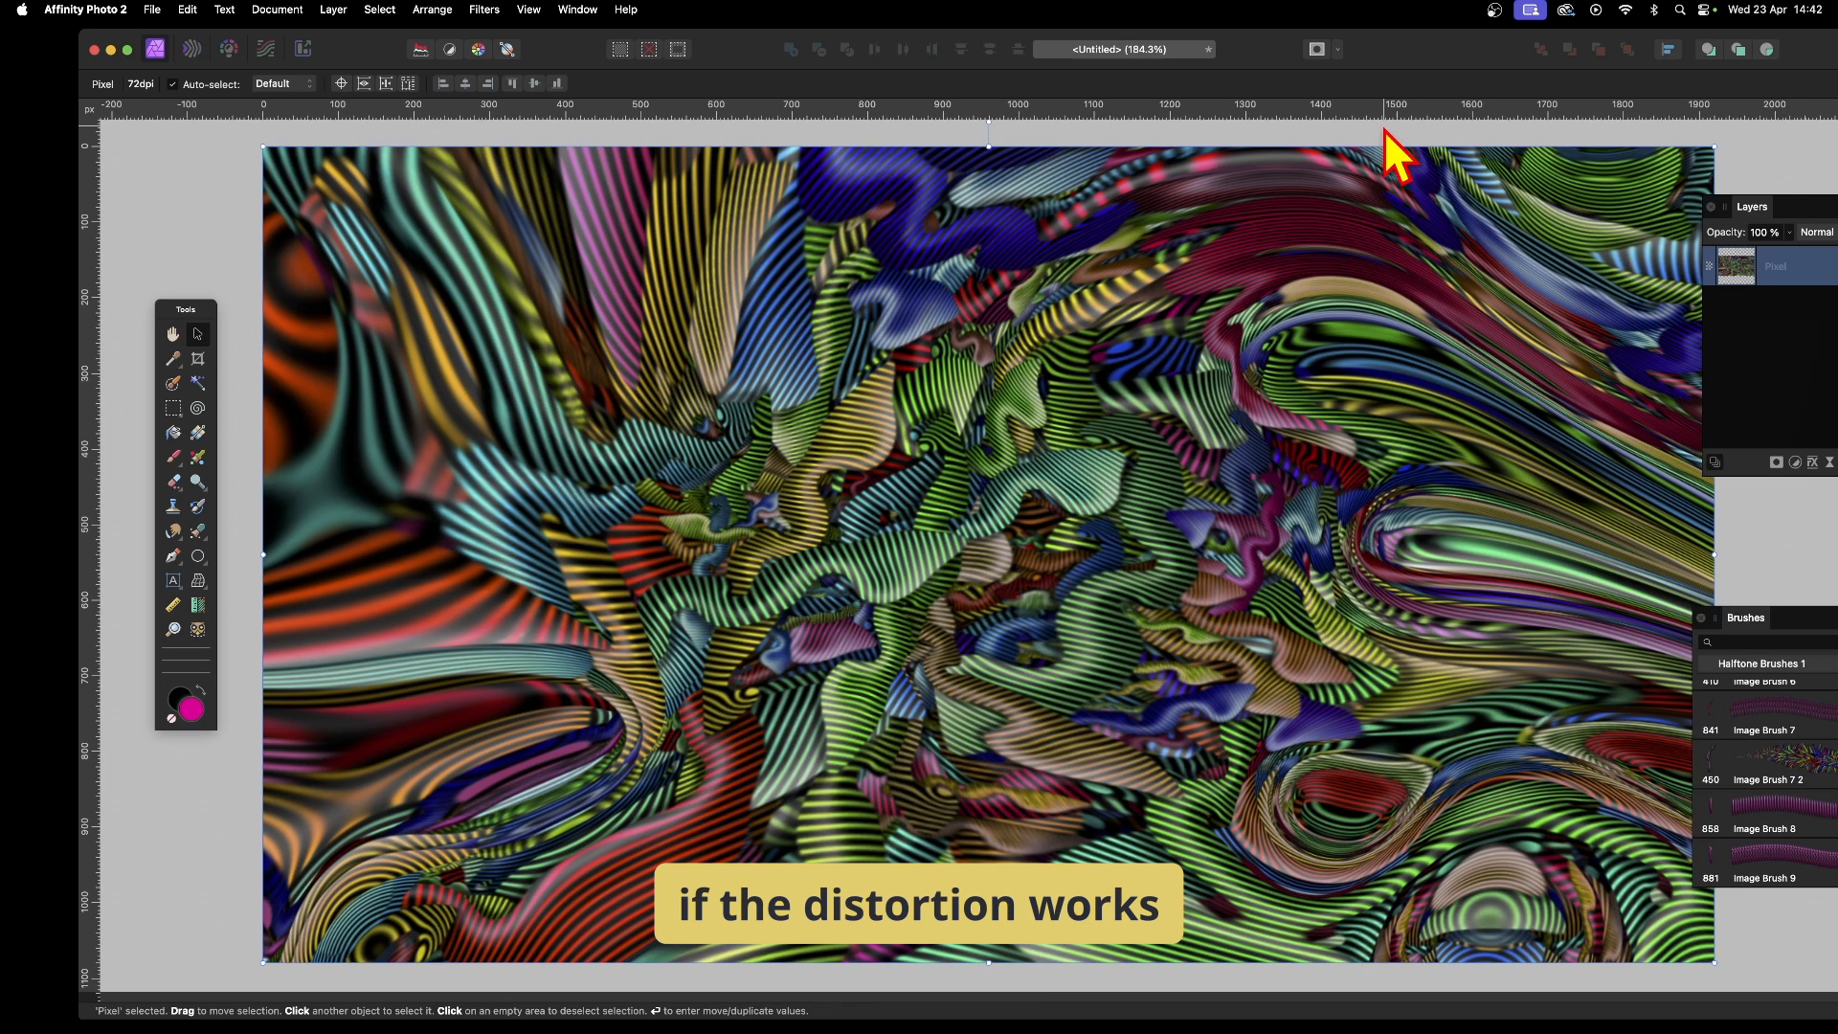
click(476, 10)
mouse_move(487, 97)
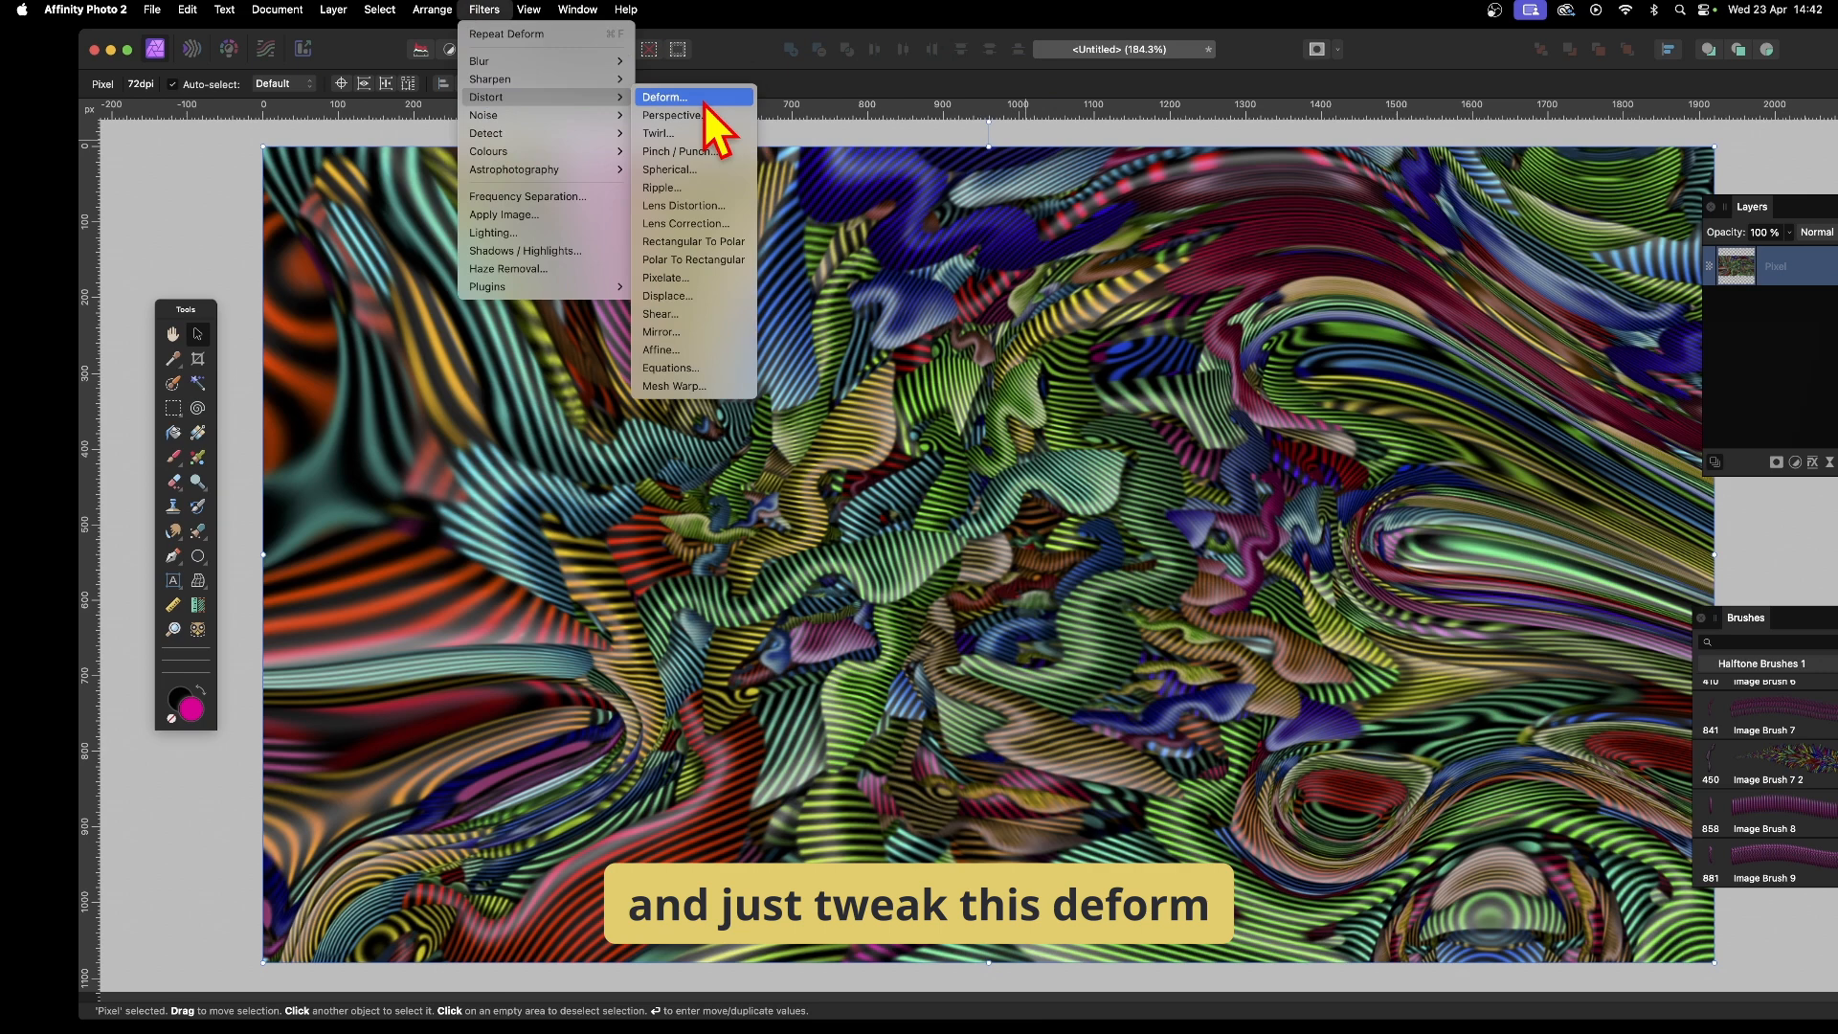
click(1741, 136)
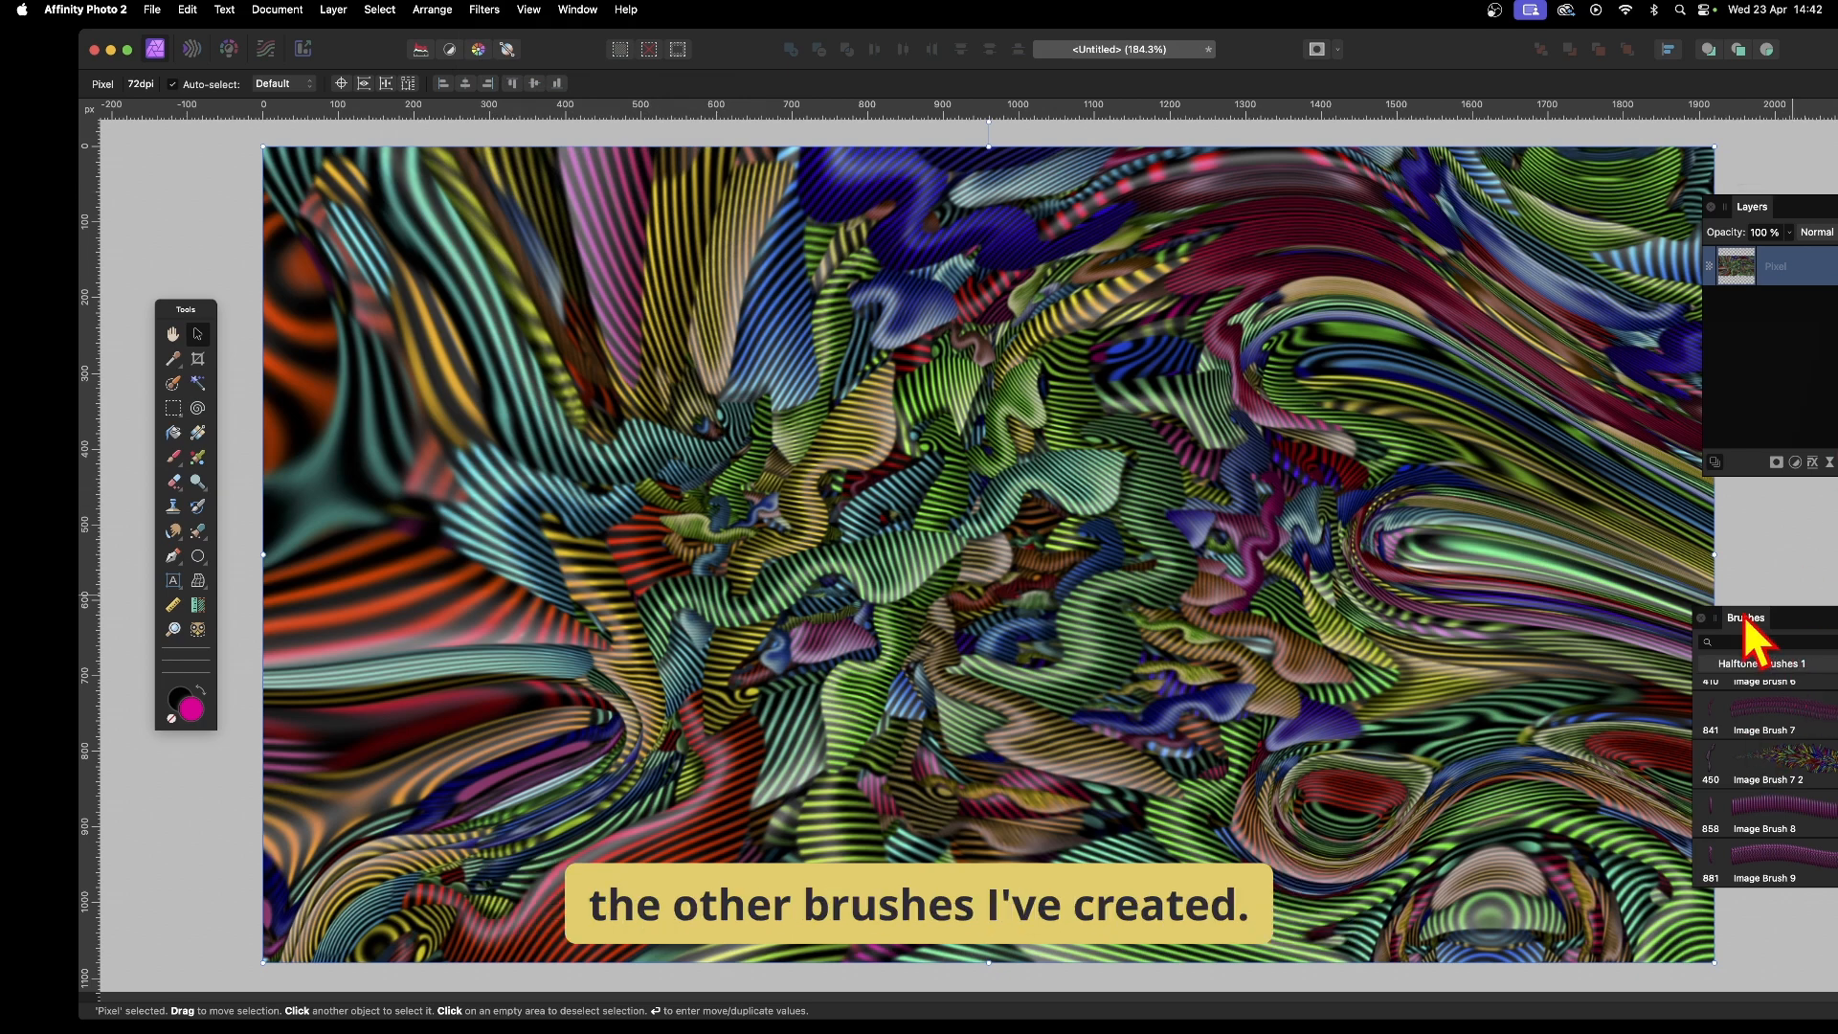
Examine the image brushes in the Halftone Brushes 1 category and the options for managing brush categories and individual brushes.
mouse_move(1752, 622)
mouse_down()
mouse_move(1542, 546)
mouse_move(1418, 397)
mouse_up()
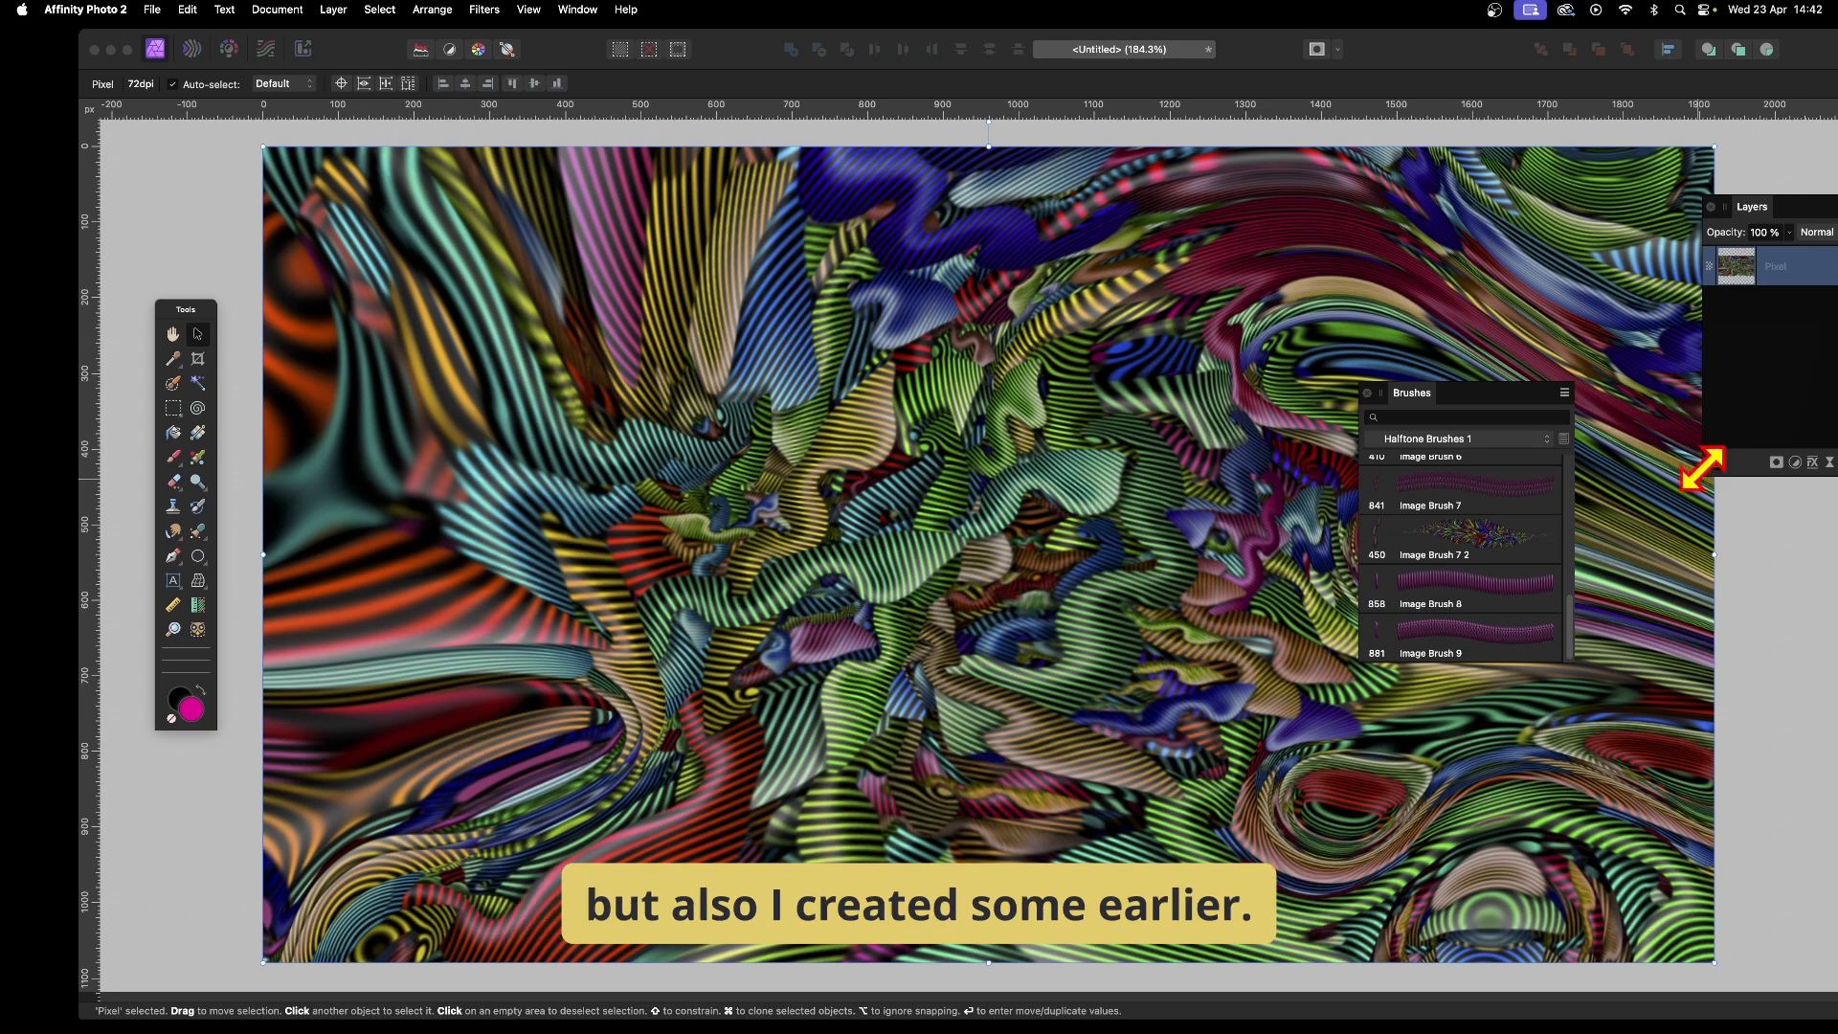
scroll(1527, 555, up, 3)
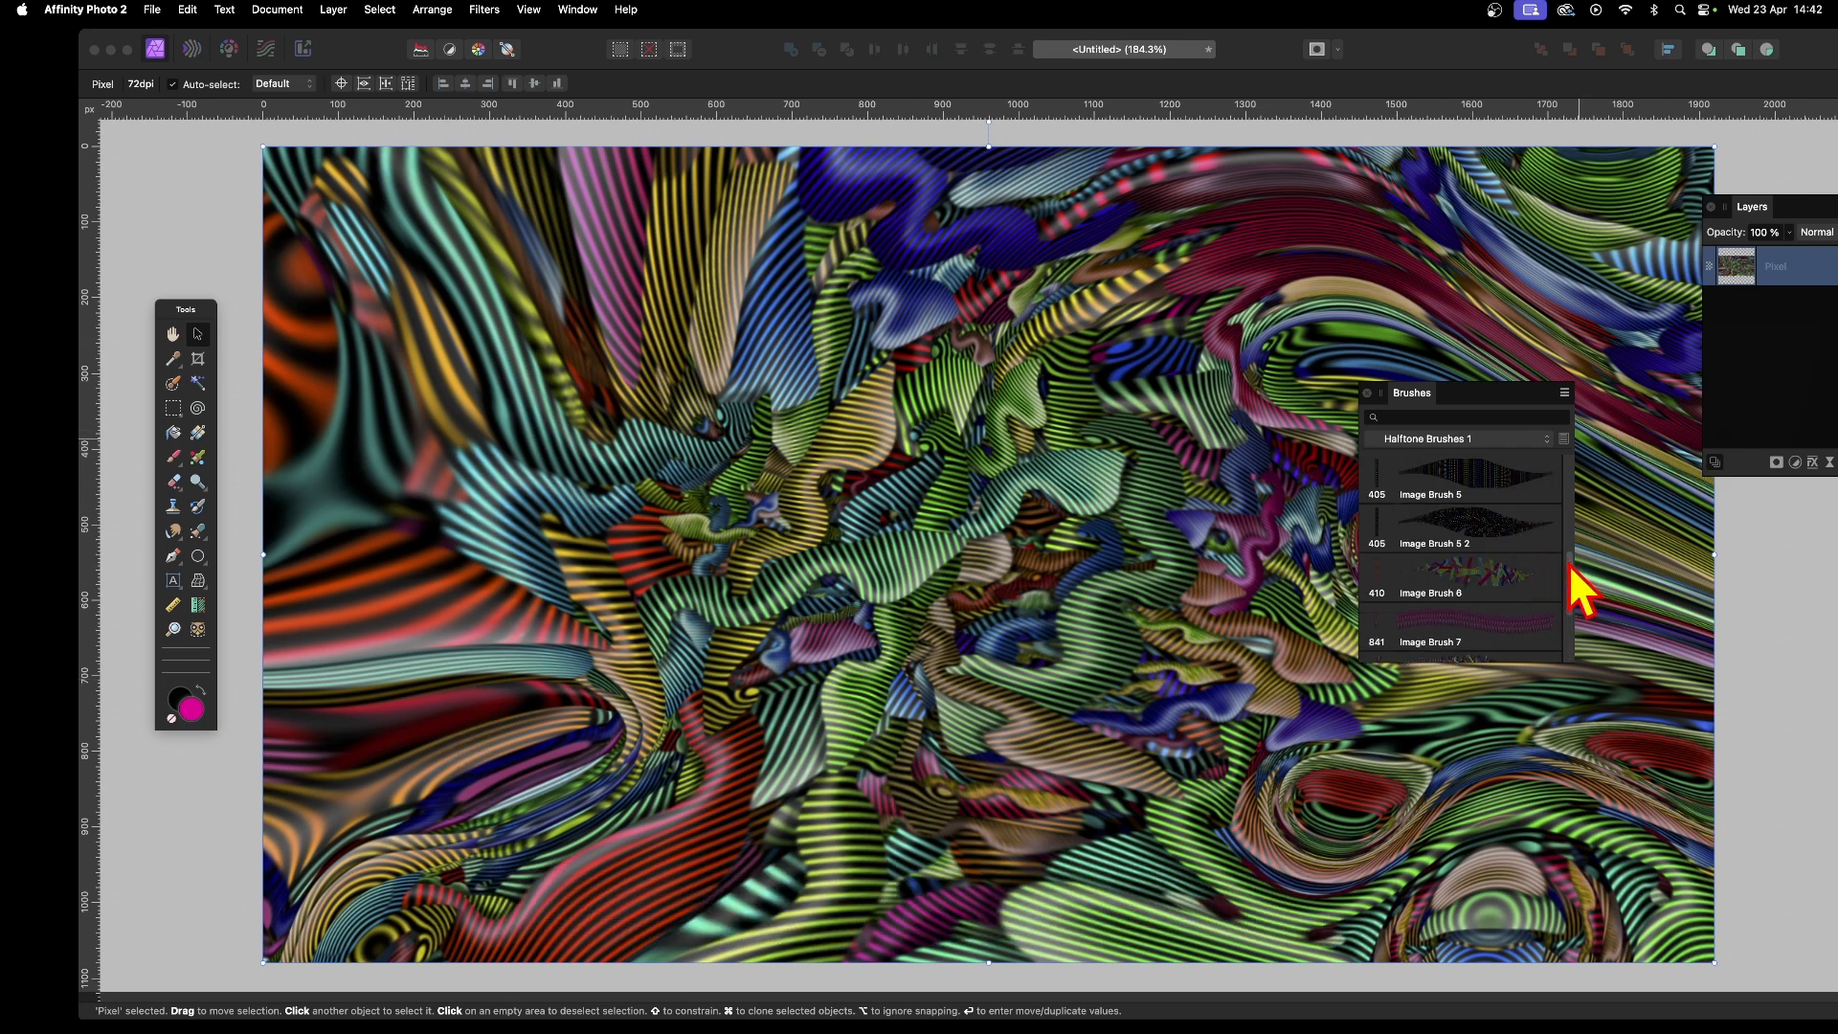
scroll(1570, 536, up, 5)
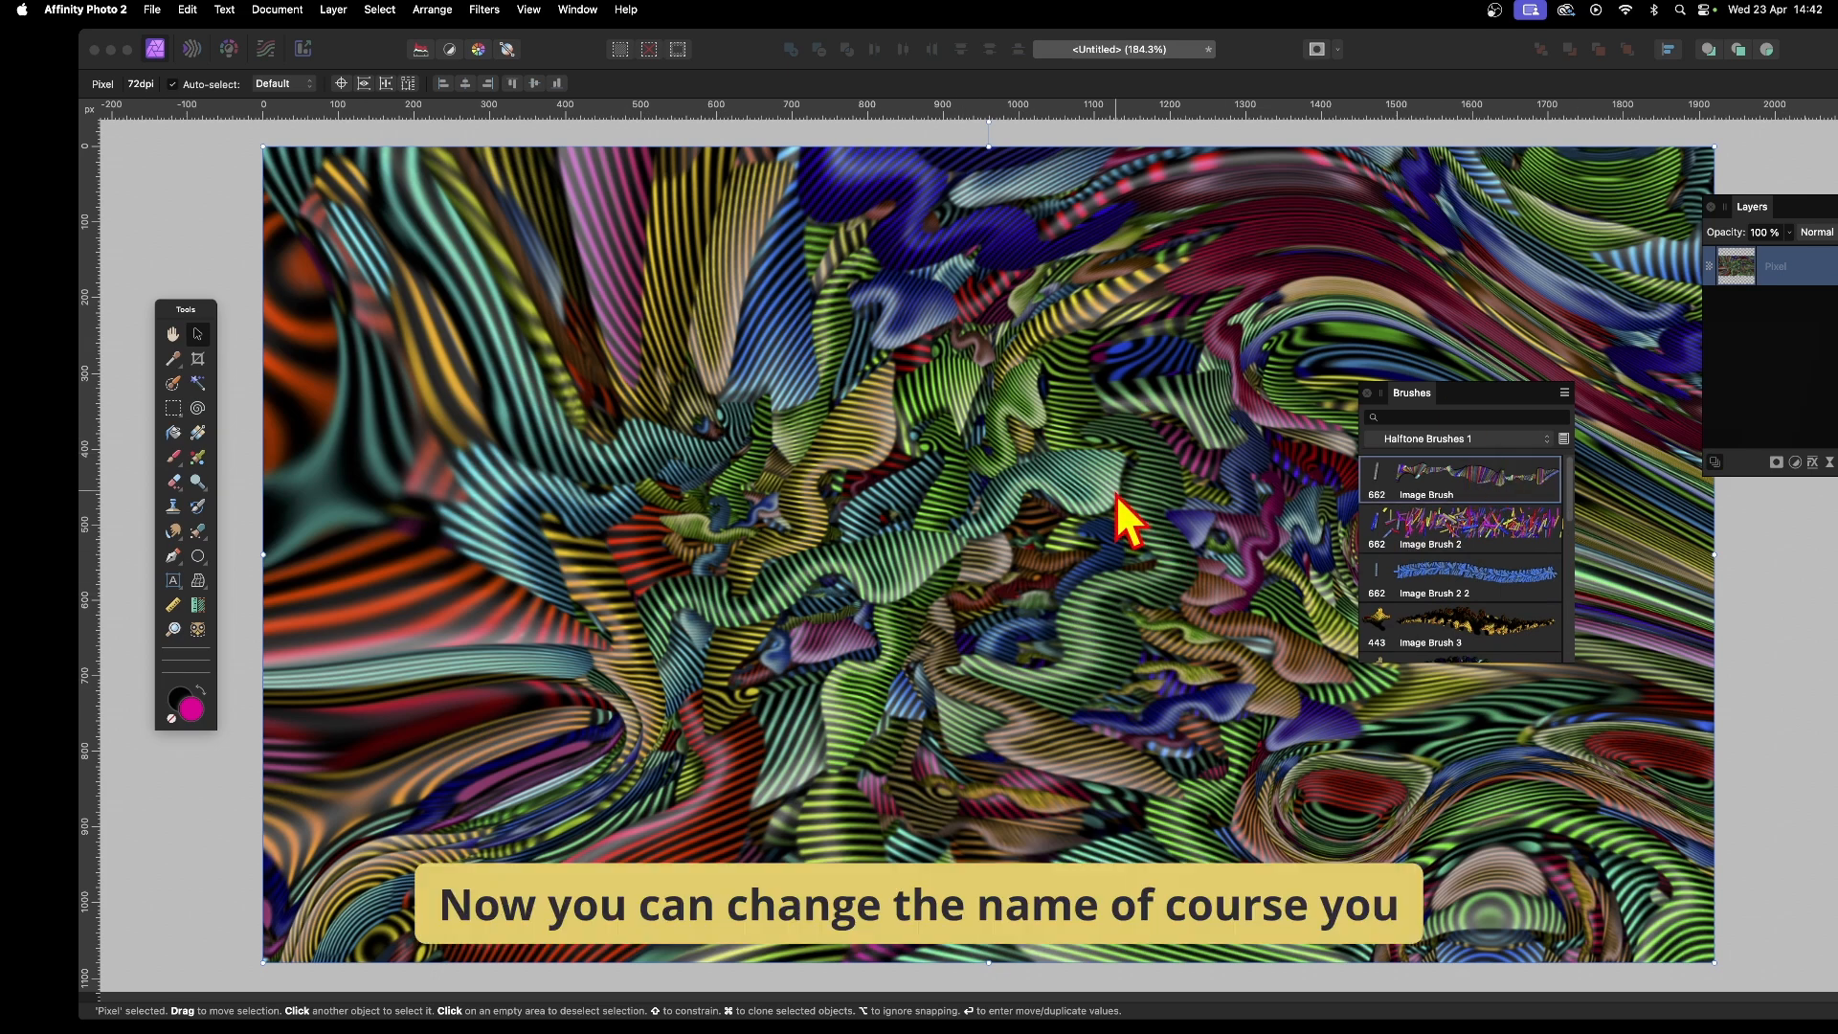
click(1564, 392)
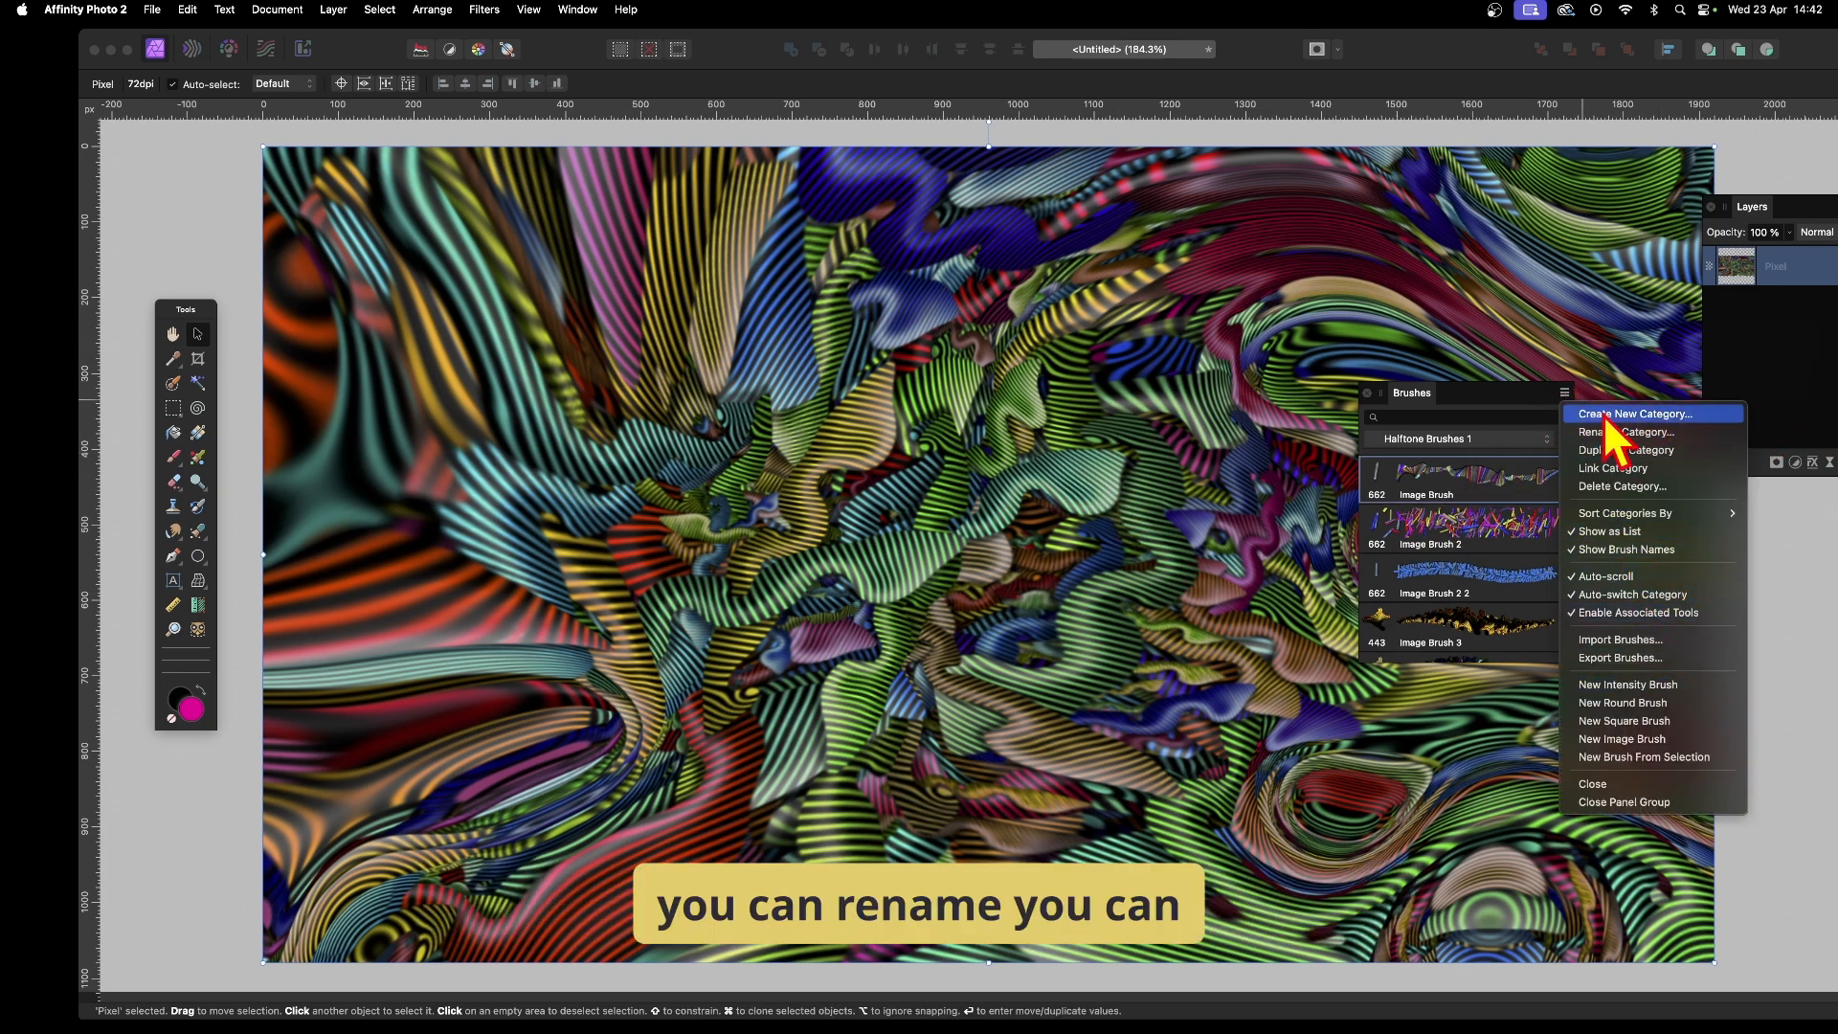
right_click(1465, 482)
right_click(1466, 477)
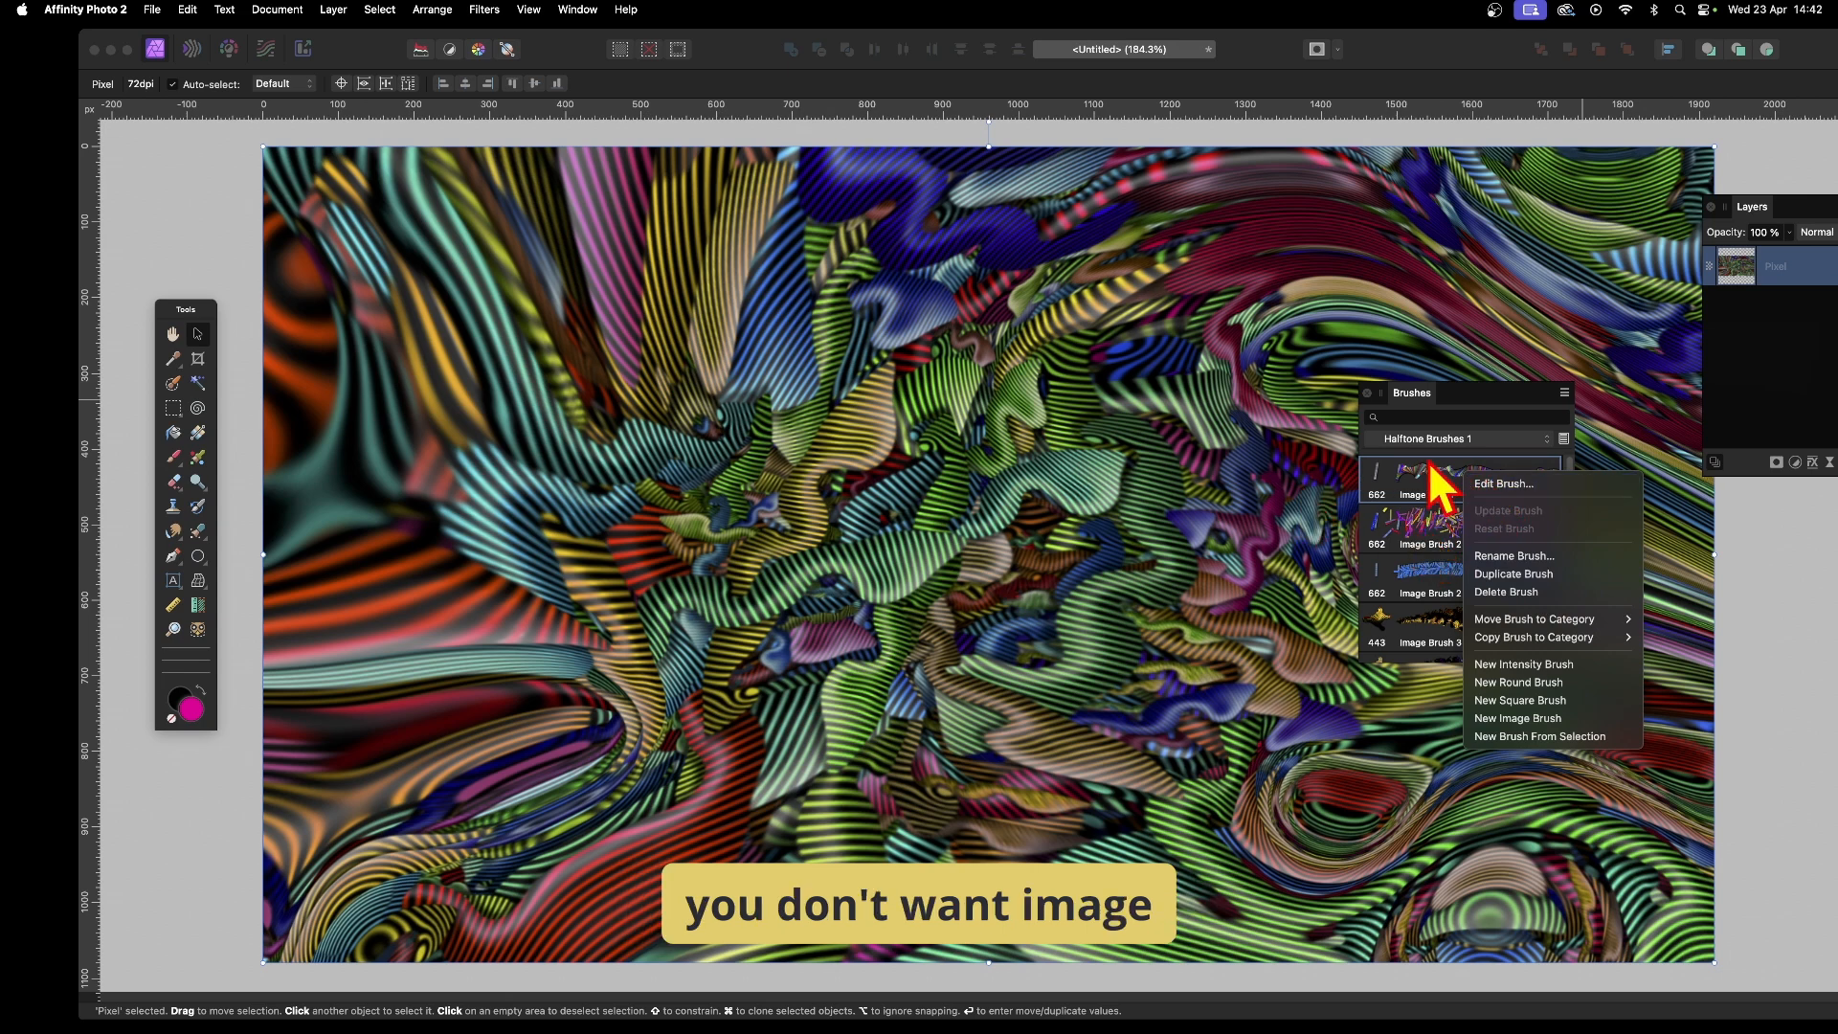
click(766, 513)
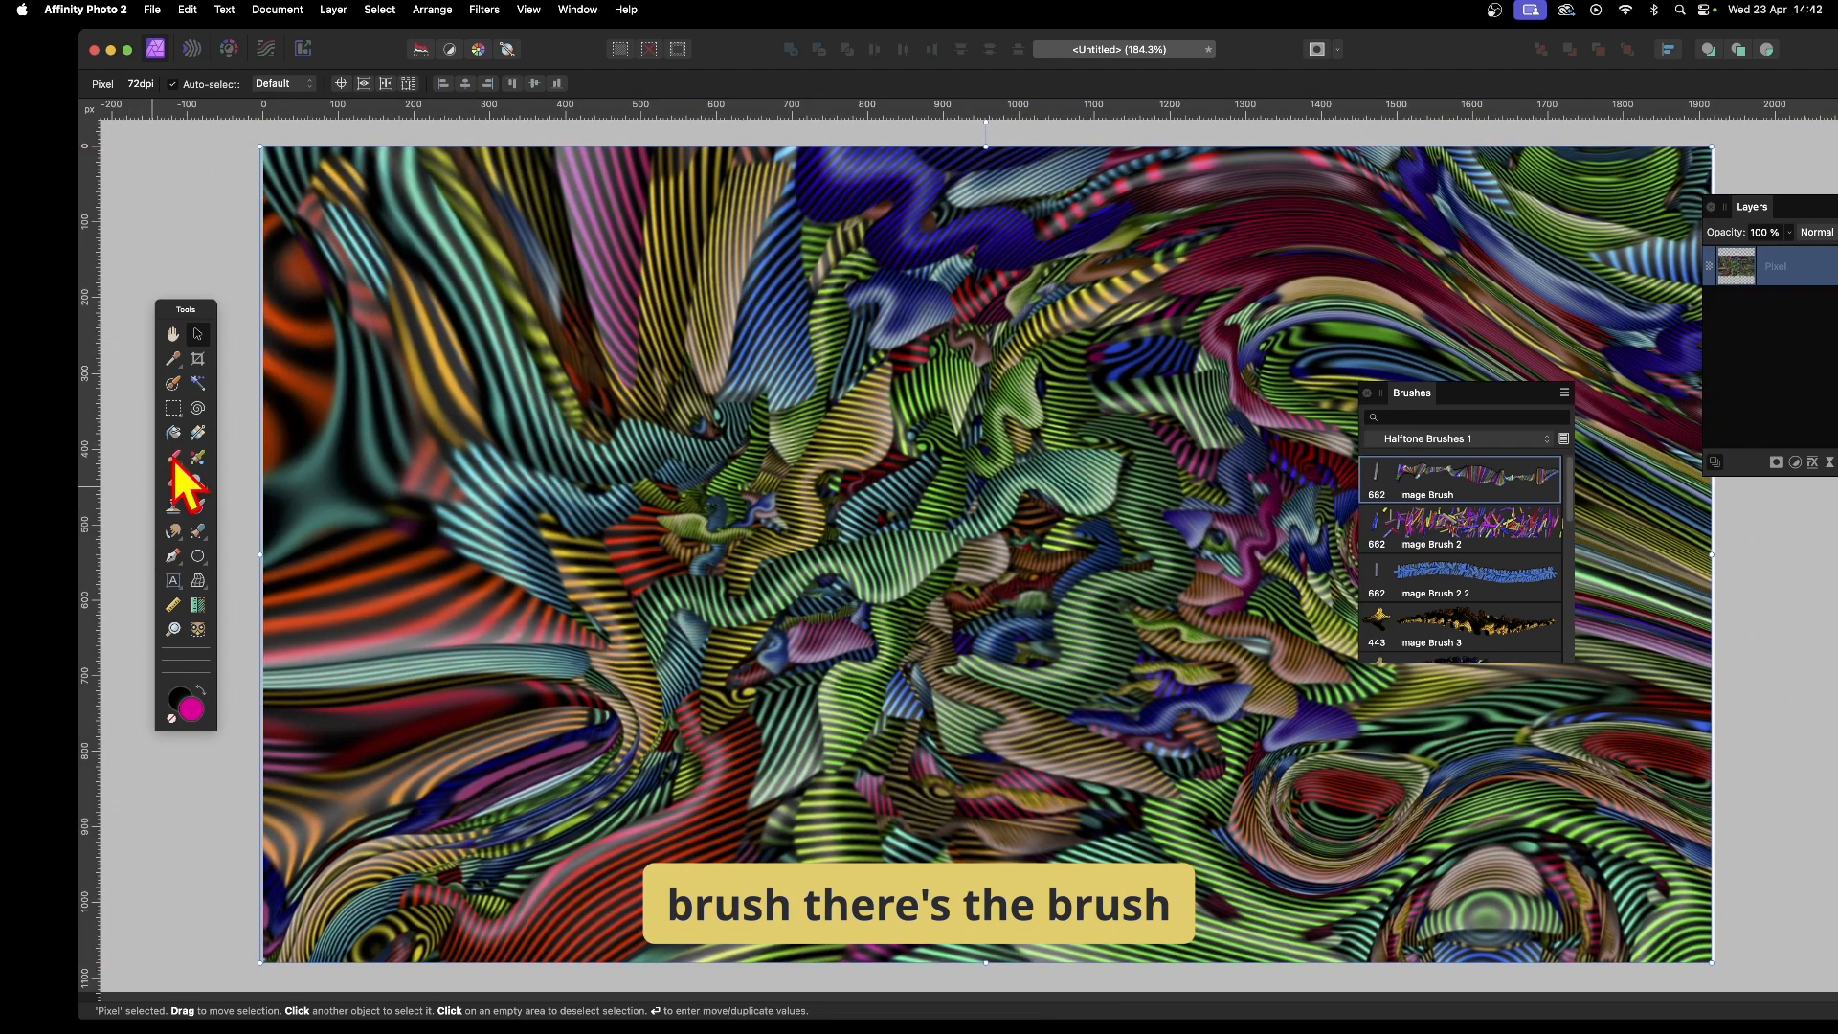
Paint over the canvas with the Paint Brush, first using Image Brush and then Image Brush 2 from Halftone Brushes 1.
click(173, 457)
mouse_move(909, 459)
mouse_down()
mouse_move(1243, 724)
mouse_move(745, 578)
mouse_move(1653, 371)
mouse_move(1284, 545)
mouse_move(924, 370)
mouse_move(692, 200)
mouse_move(746, 174)
mouse_move(628, 323)
mouse_move(770, 722)
mouse_move(406, 821)
mouse_move(1375, 959)
mouse_move(1410, 857)
mouse_move(1768, 547)
mouse_move(1745, 269)
mouse_move(1128, 301)
mouse_move(857, 147)
mouse_move(249, 510)
mouse_move(235, 587)
mouse_move(601, 531)
mouse_move(513, 751)
mouse_move(935, 569)
mouse_move(685, 487)
mouse_move(340, 755)
mouse_move(384, 627)
mouse_move(369, 670)
mouse_move(929, 376)
mouse_move(853, 597)
mouse_move(703, 689)
mouse_move(254, 755)
mouse_move(301, 792)
mouse_move(397, 954)
mouse_move(937, 776)
mouse_move(1239, 739)
mouse_move(1210, 716)
mouse_move(1452, 376)
mouse_move(1624, 655)
mouse_move(1737, 895)
mouse_move(1553, 958)
mouse_move(1663, 895)
mouse_move(682, 430)
mouse_move(655, 397)
mouse_move(868, 540)
mouse_move(275, 283)
mouse_move(645, 300)
mouse_move(673, 533)
mouse_move(1004, 689)
mouse_move(1233, 641)
mouse_move(1509, 401)
mouse_move(1288, 154)
mouse_move(756, 187)
mouse_up()
click(1491, 532)
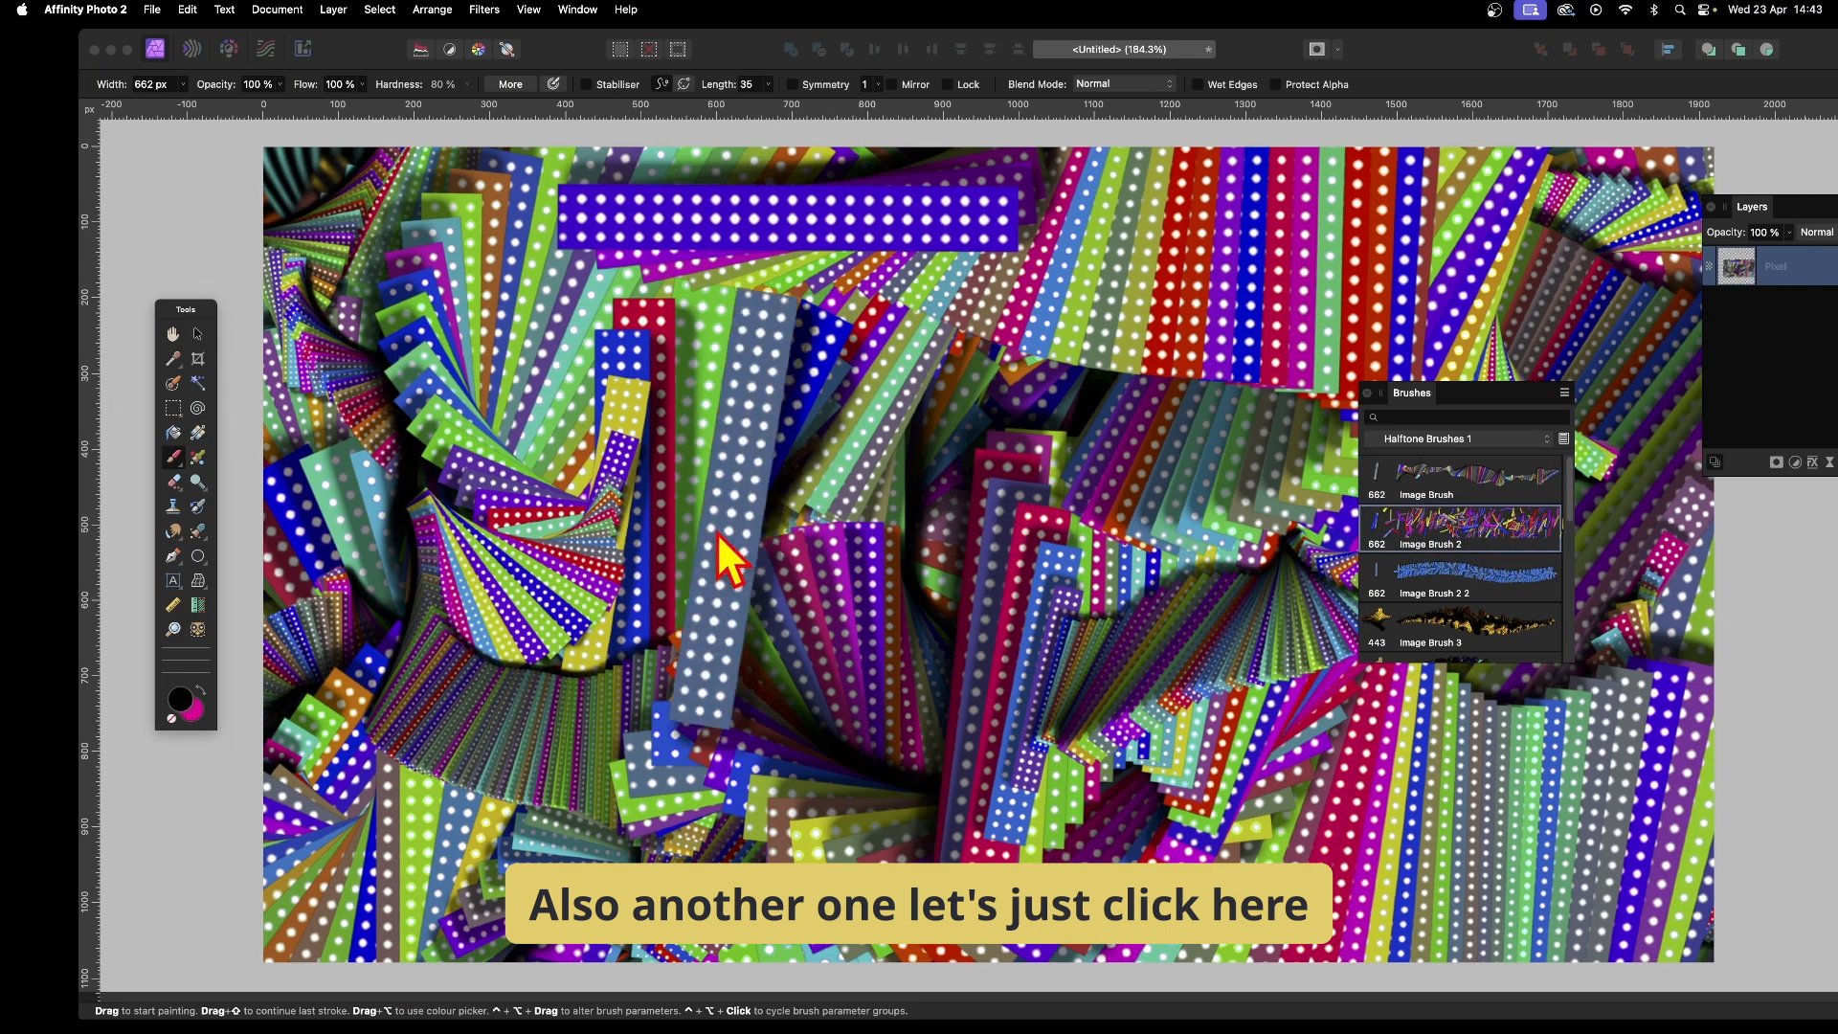
mouse_move(716, 532)
mouse_down()
mouse_move(1239, 577)
mouse_move(940, 564)
mouse_move(820, 252)
mouse_move(450, 670)
mouse_move(964, 349)
mouse_move(1579, 533)
mouse_move(1472, 342)
mouse_move(636, 185)
mouse_move(335, 306)
mouse_up()
Cover the canvas with Image Brush 2 2 strokes, followed by Image Brush 3 strokes.
click(1465, 575)
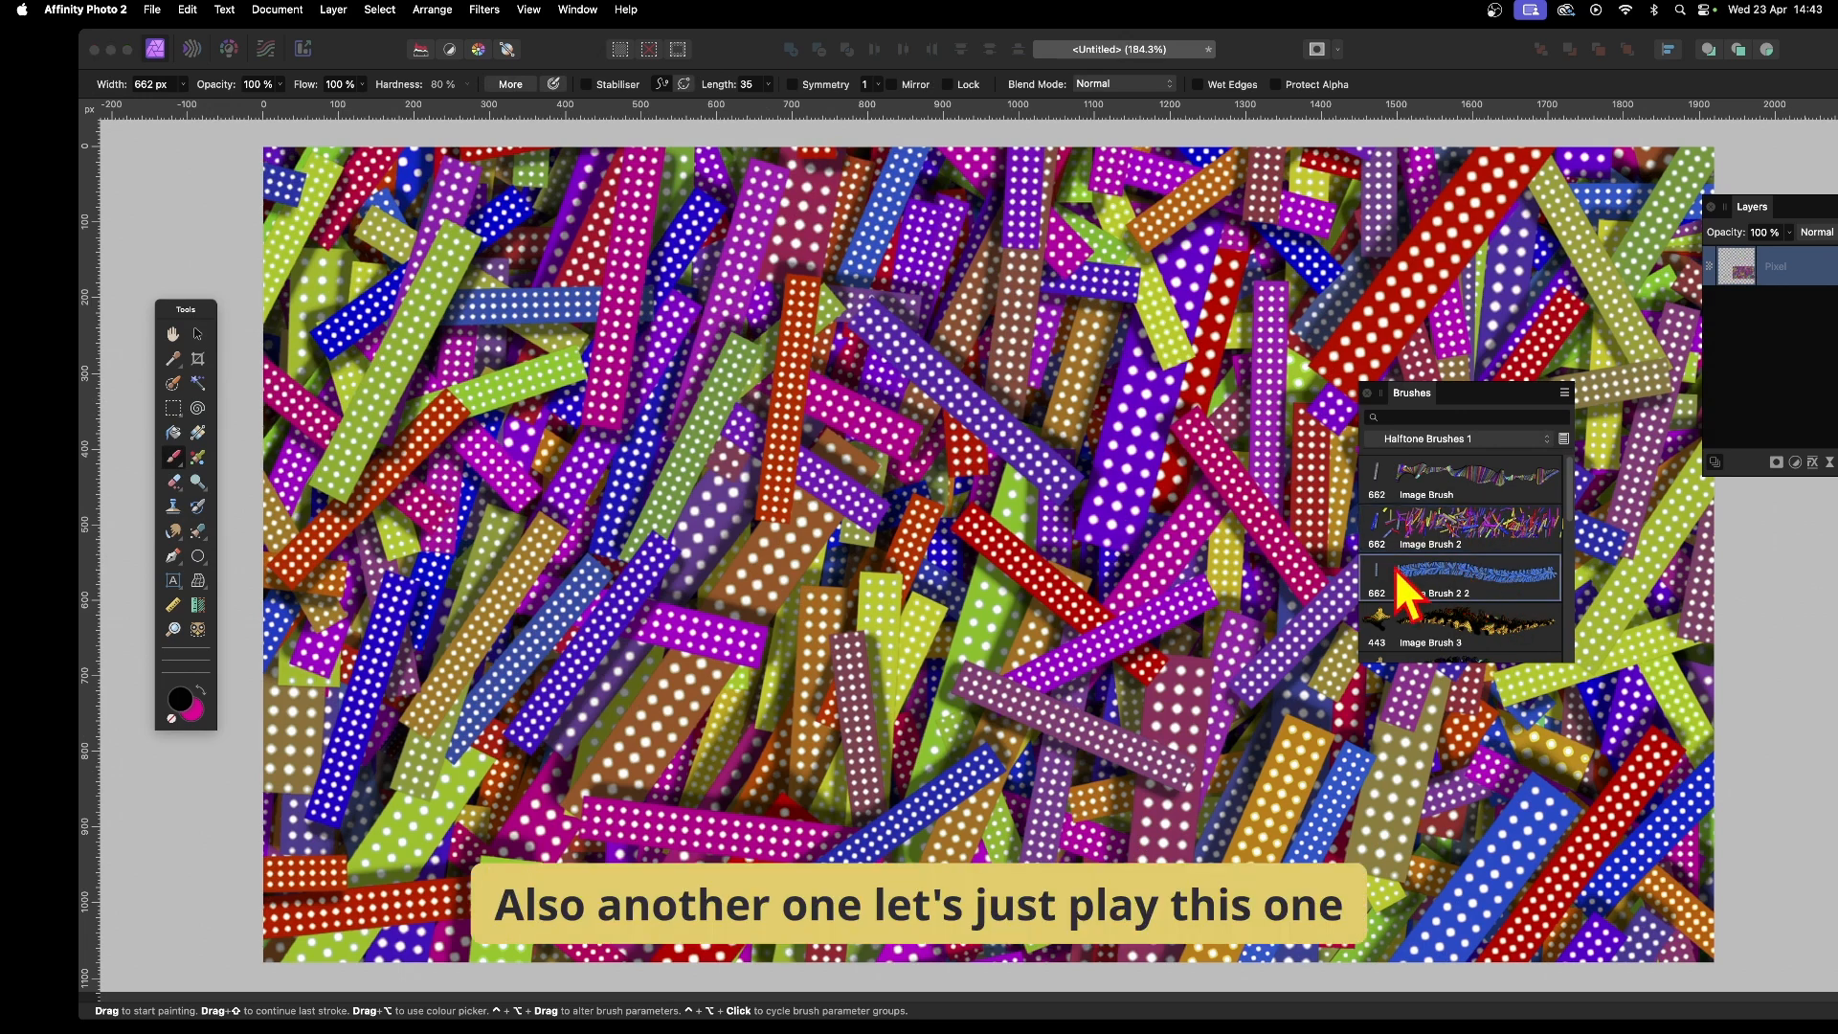
mouse_move(881, 603)
mouse_down()
mouse_move(951, 616)
mouse_move(1256, 565)
mouse_up()
mouse_move(625, 395)
mouse_down()
mouse_move(1707, 89)
mouse_move(1809, 797)
mouse_move(1816, 759)
mouse_move(1050, 723)
mouse_move(768, 744)
mouse_move(569, 706)
mouse_move(544, 577)
mouse_move(538, 288)
mouse_move(517, 253)
mouse_move(449, 556)
mouse_move(588, 622)
mouse_move(517, 743)
mouse_move(718, 682)
mouse_up()
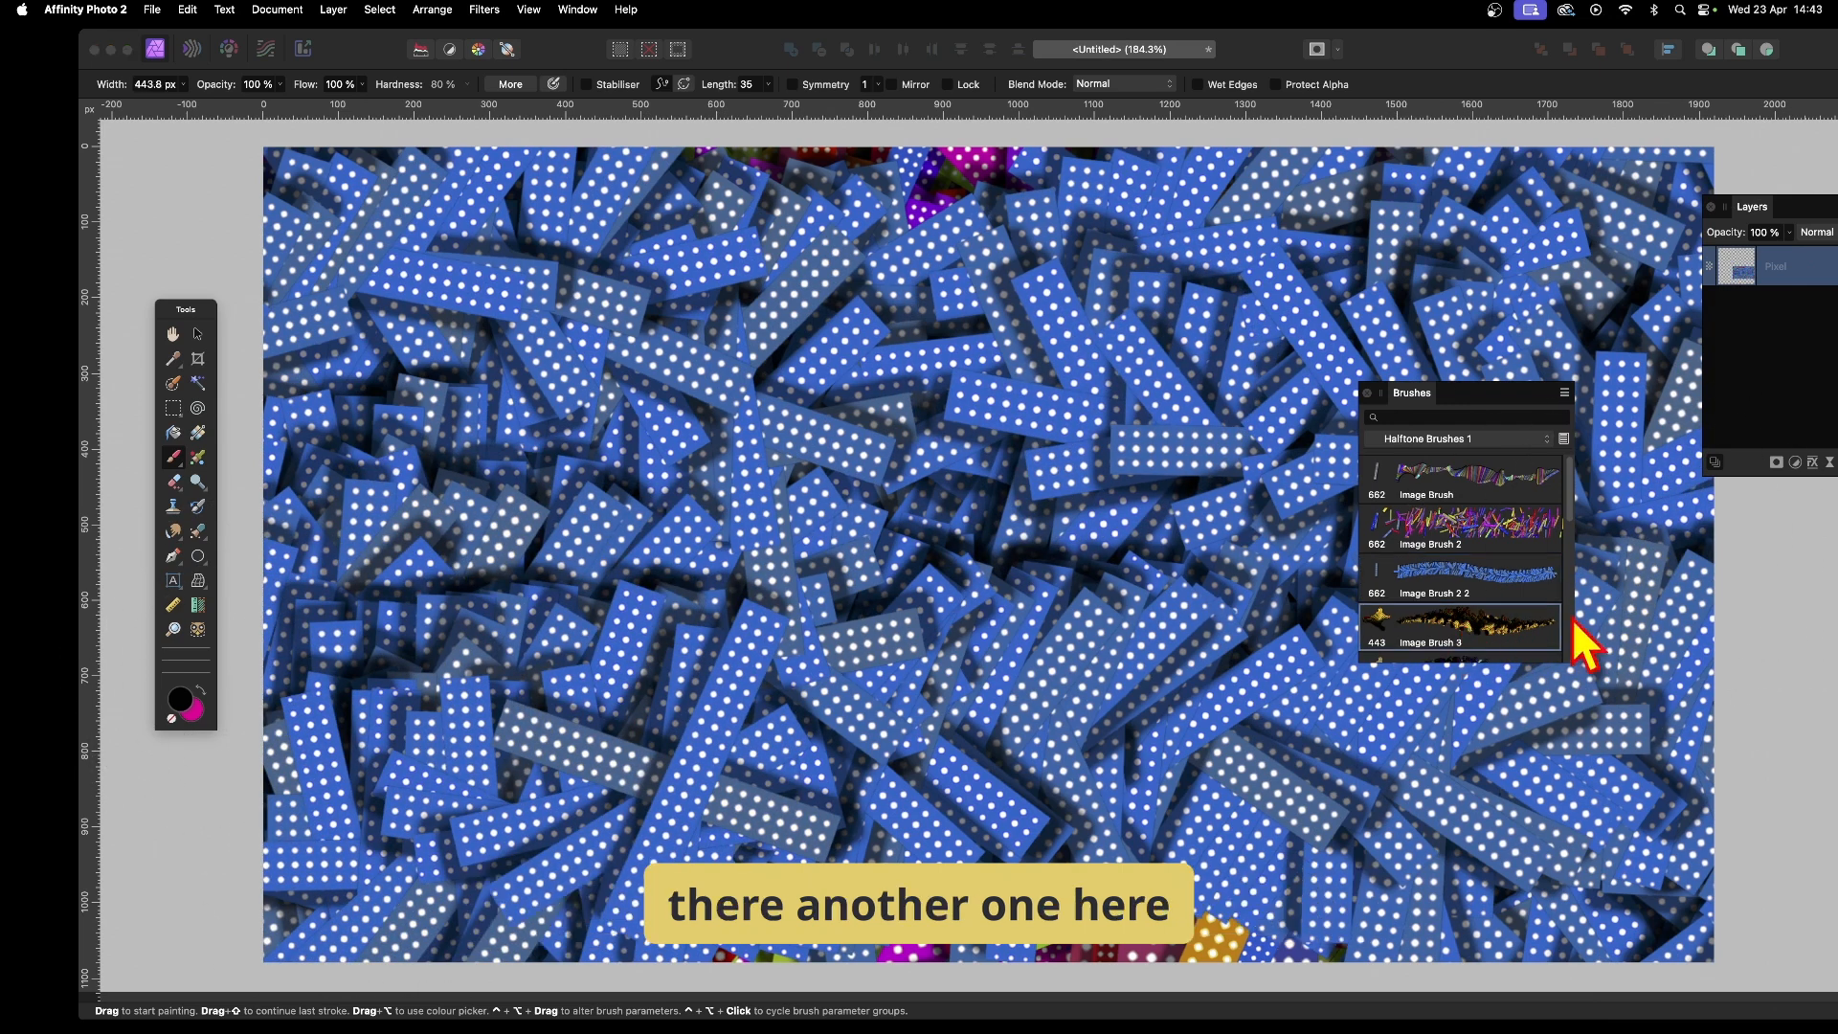
mouse_move(1015, 613)
mouse_down()
mouse_move(989, 468)
mouse_move(962, 488)
mouse_move(991, 479)
mouse_move(1087, 542)
mouse_move(1148, 331)
mouse_move(1608, 185)
mouse_move(1465, 800)
mouse_move(1220, 1025)
mouse_move(322, 807)
mouse_move(254, 90)
mouse_move(1140, 316)
mouse_move(41, 349)
mouse_move(713, 720)
mouse_move(213, 410)
mouse_move(1243, 185)
mouse_move(1465, 667)
mouse_up()
key(super+z)
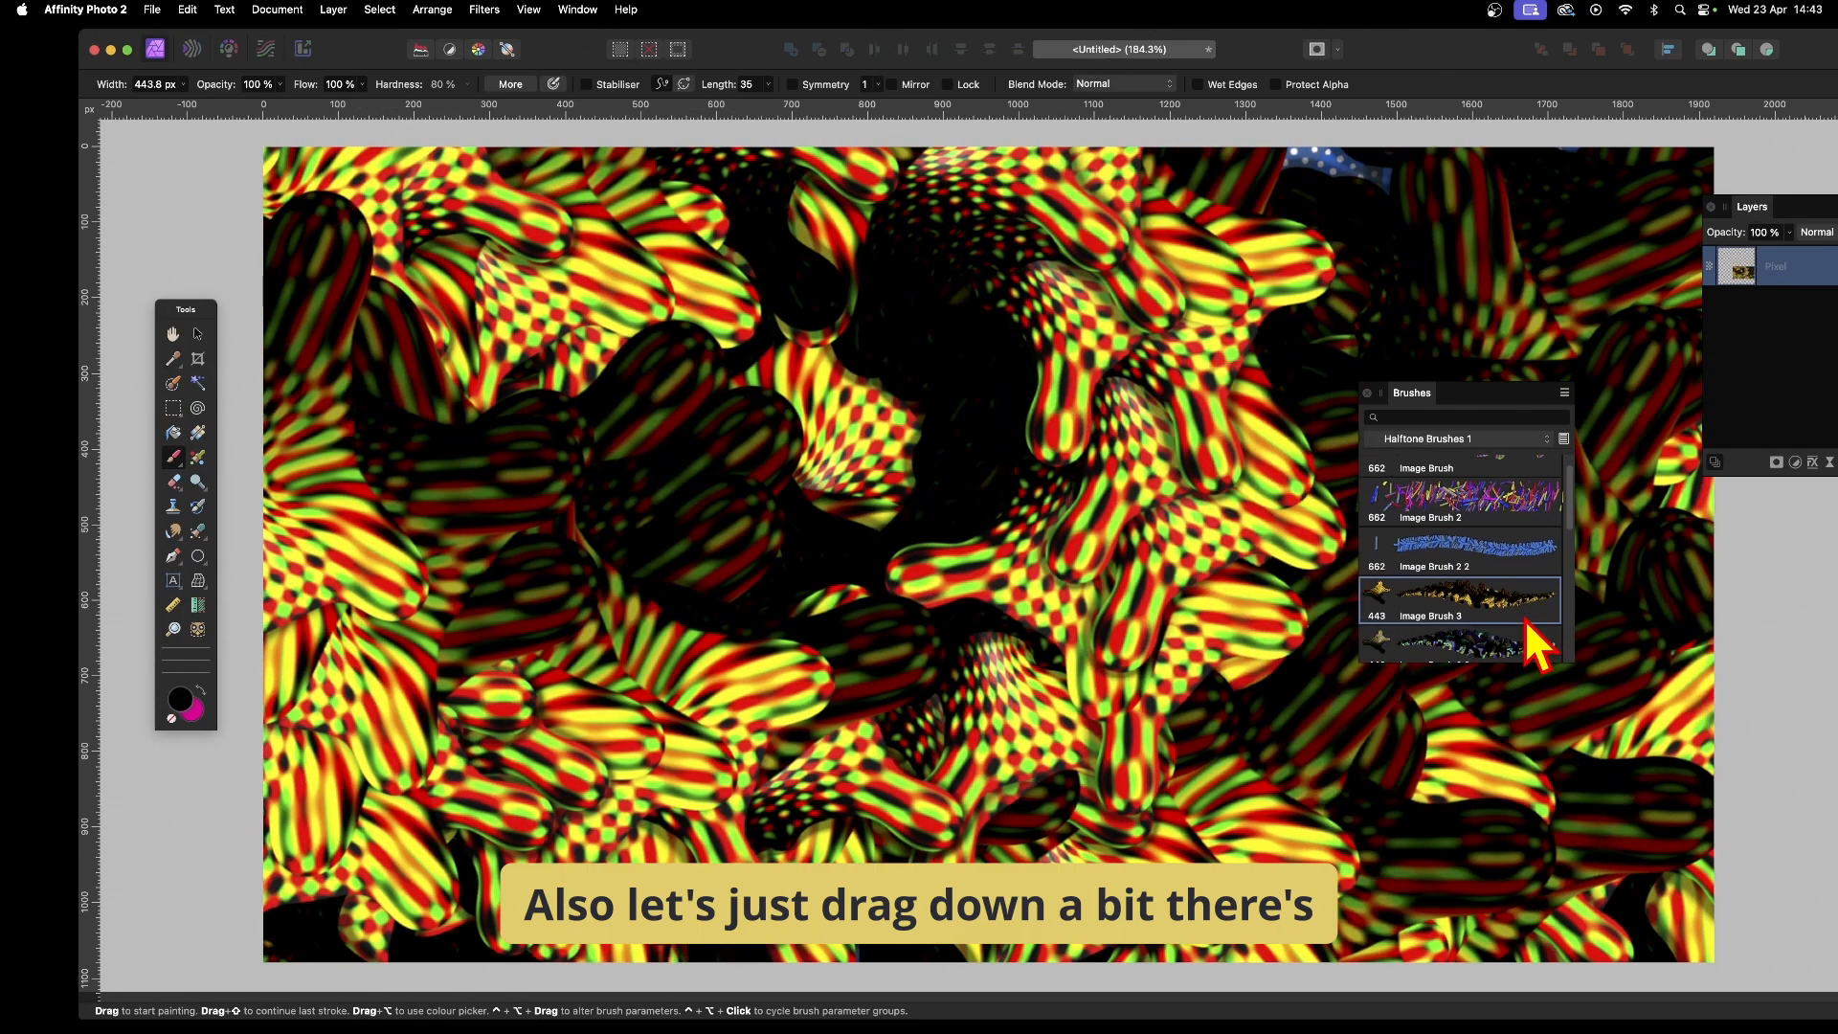
Paint across the canvas with Image Brush 3 2, and cover it again with Image Brush 4.
scroll(1526, 632, down, 2)
click(1498, 598)
mouse_move(728, 536)
mouse_down()
mouse_move(783, 598)
mouse_move(1190, 451)
mouse_move(1047, 575)
mouse_move(1129, 636)
mouse_move(1024, 765)
mouse_move(214, 411)
mouse_move(390, 443)
mouse_move(501, 255)
mouse_move(592, 249)
mouse_move(451, 307)
mouse_move(862, 443)
mouse_move(767, 472)
mouse_move(1192, 477)
mouse_move(1190, 842)
mouse_move(759, 801)
mouse_move(472, 411)
mouse_move(349, 192)
mouse_up()
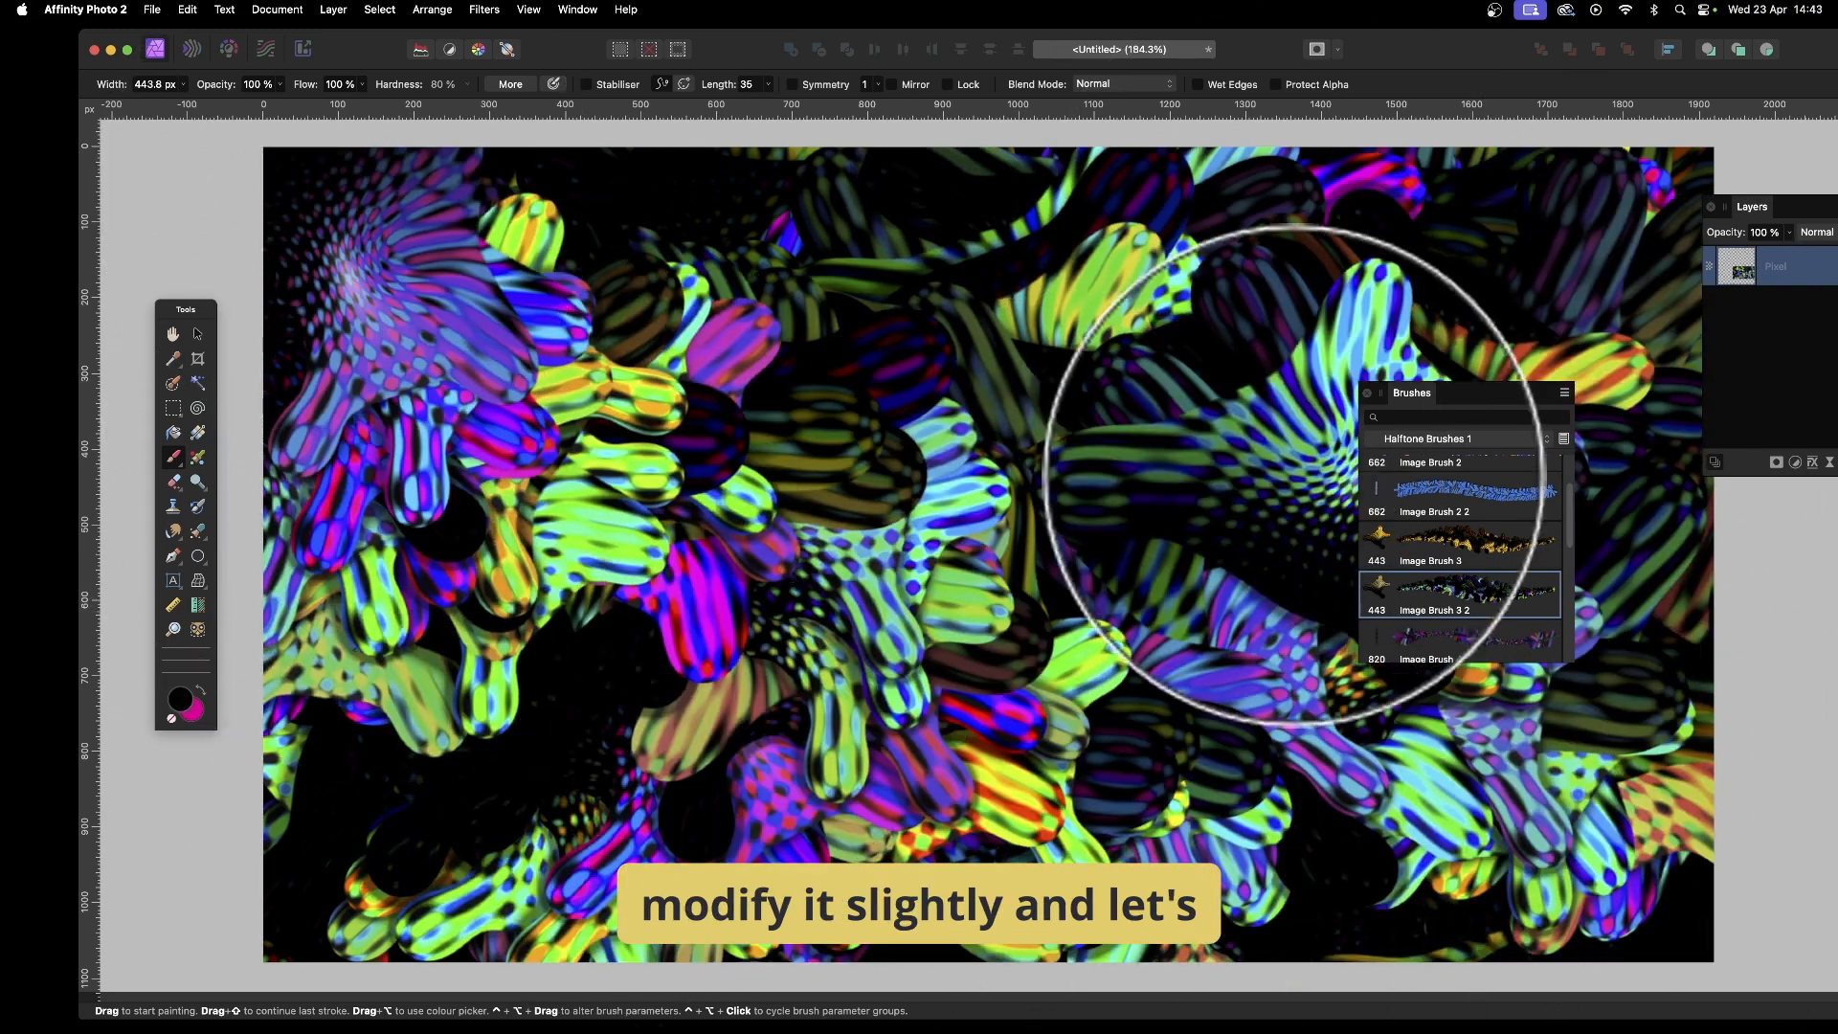
scroll(1382, 599, down, 1)
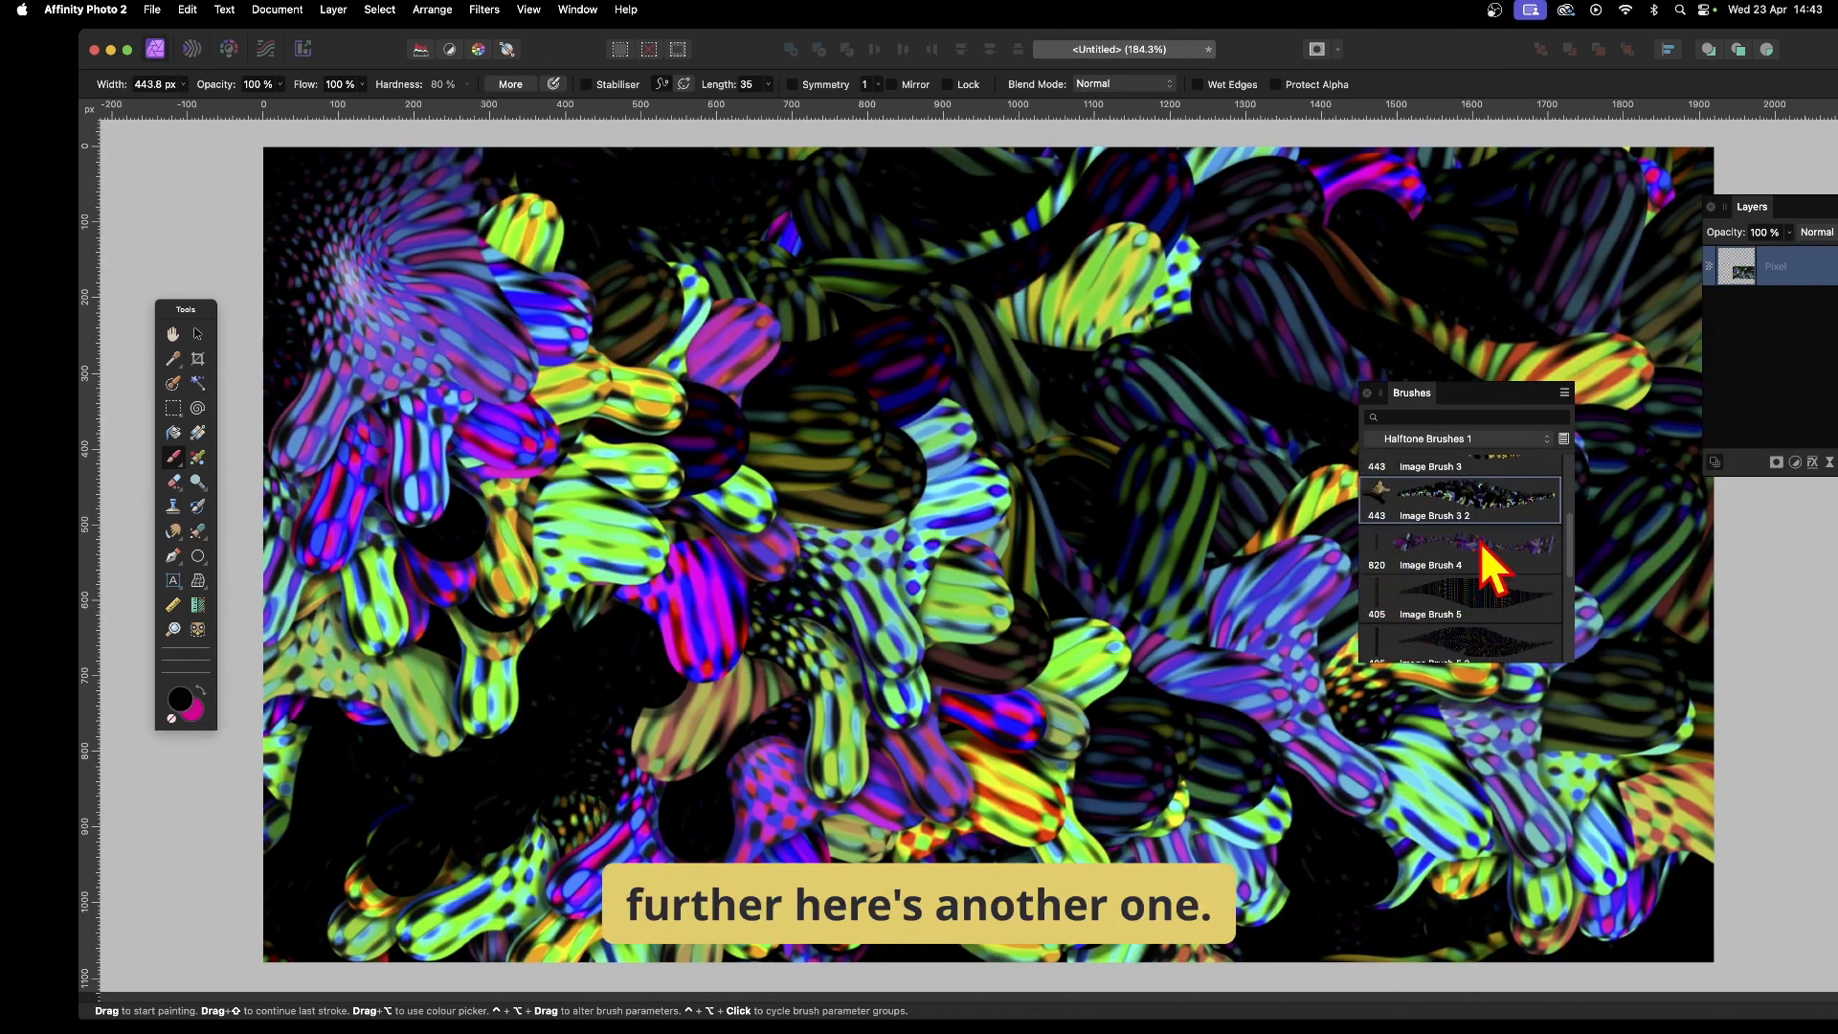
mouse_move(914, 670)
mouse_down()
mouse_move(1197, 718)
mouse_move(1293, 102)
mouse_move(951, 562)
mouse_move(924, 668)
mouse_move(836, 636)
mouse_move(808, 508)
mouse_move(472, 505)
mouse_move(574, 400)
mouse_move(415, 415)
mouse_move(565, 389)
mouse_move(537, 296)
mouse_move(210, 326)
mouse_move(307, 759)
mouse_move(1087, 759)
mouse_move(1765, 615)
mouse_move(1833, 29)
mouse_up()
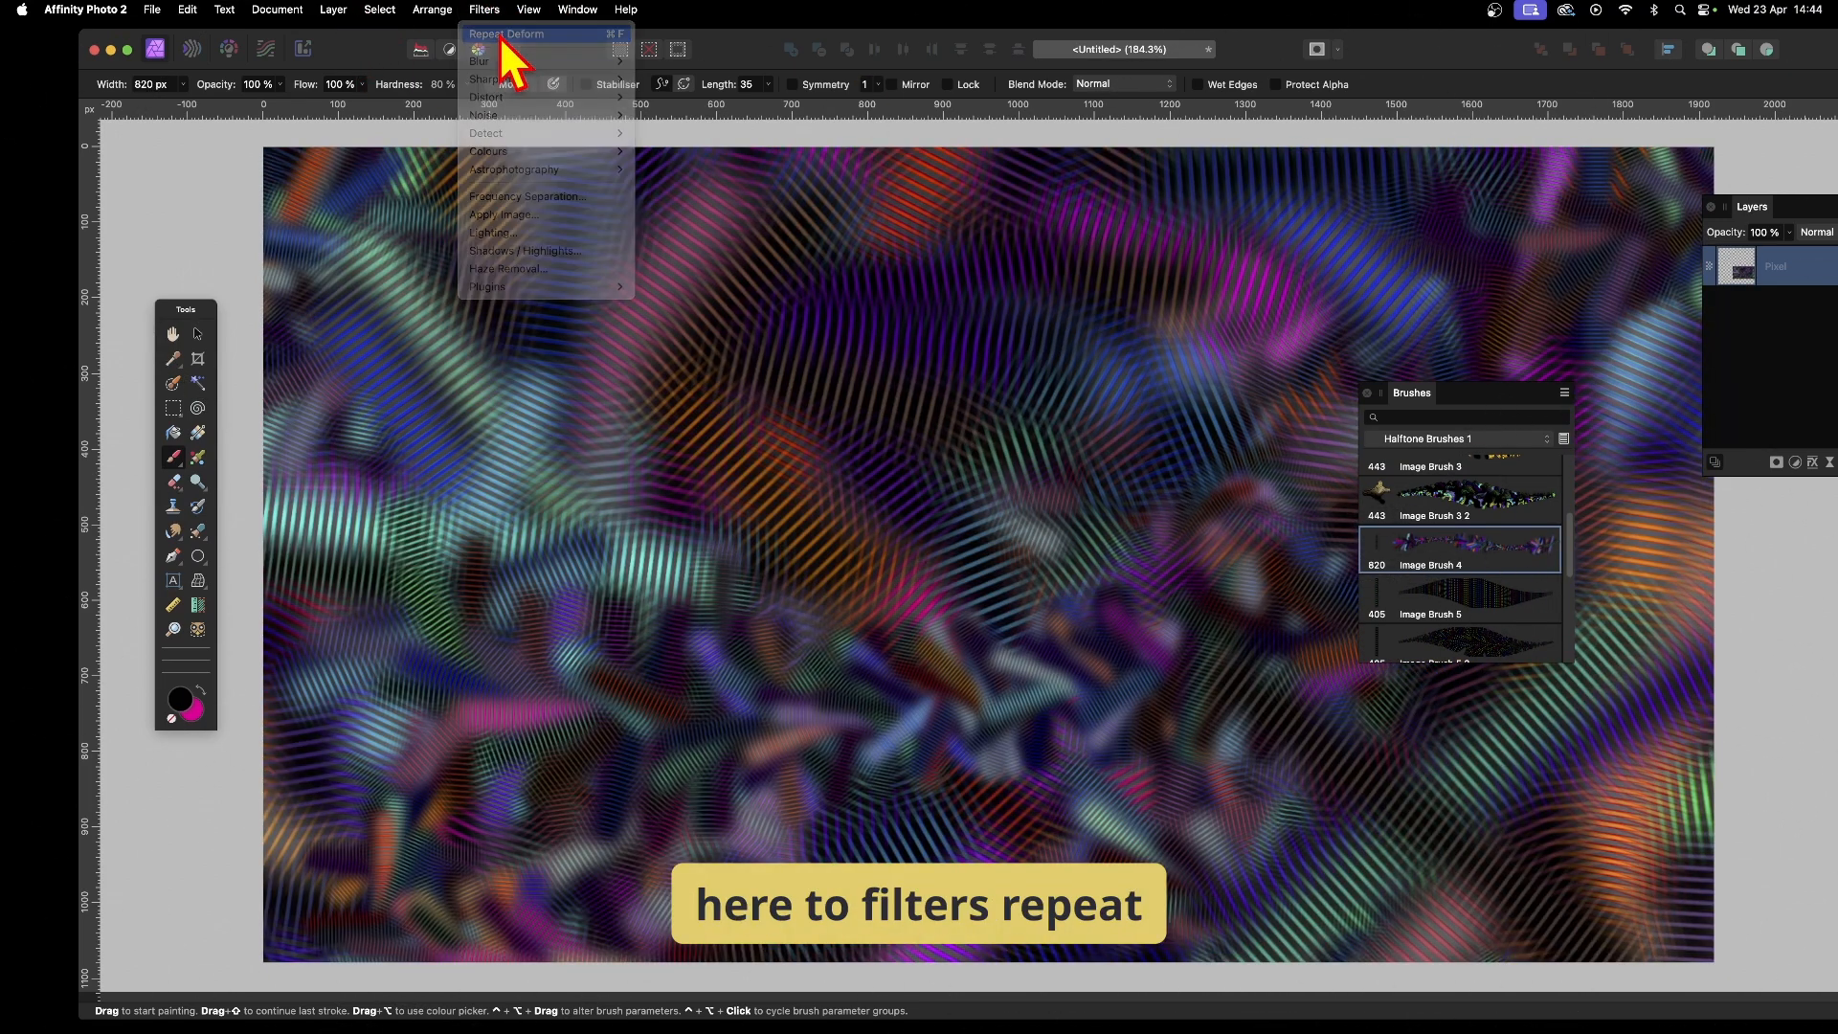
Repeat the Deform filter three times on the pattern painted with Image Brush 4.
click(502, 35)
click(483, 12)
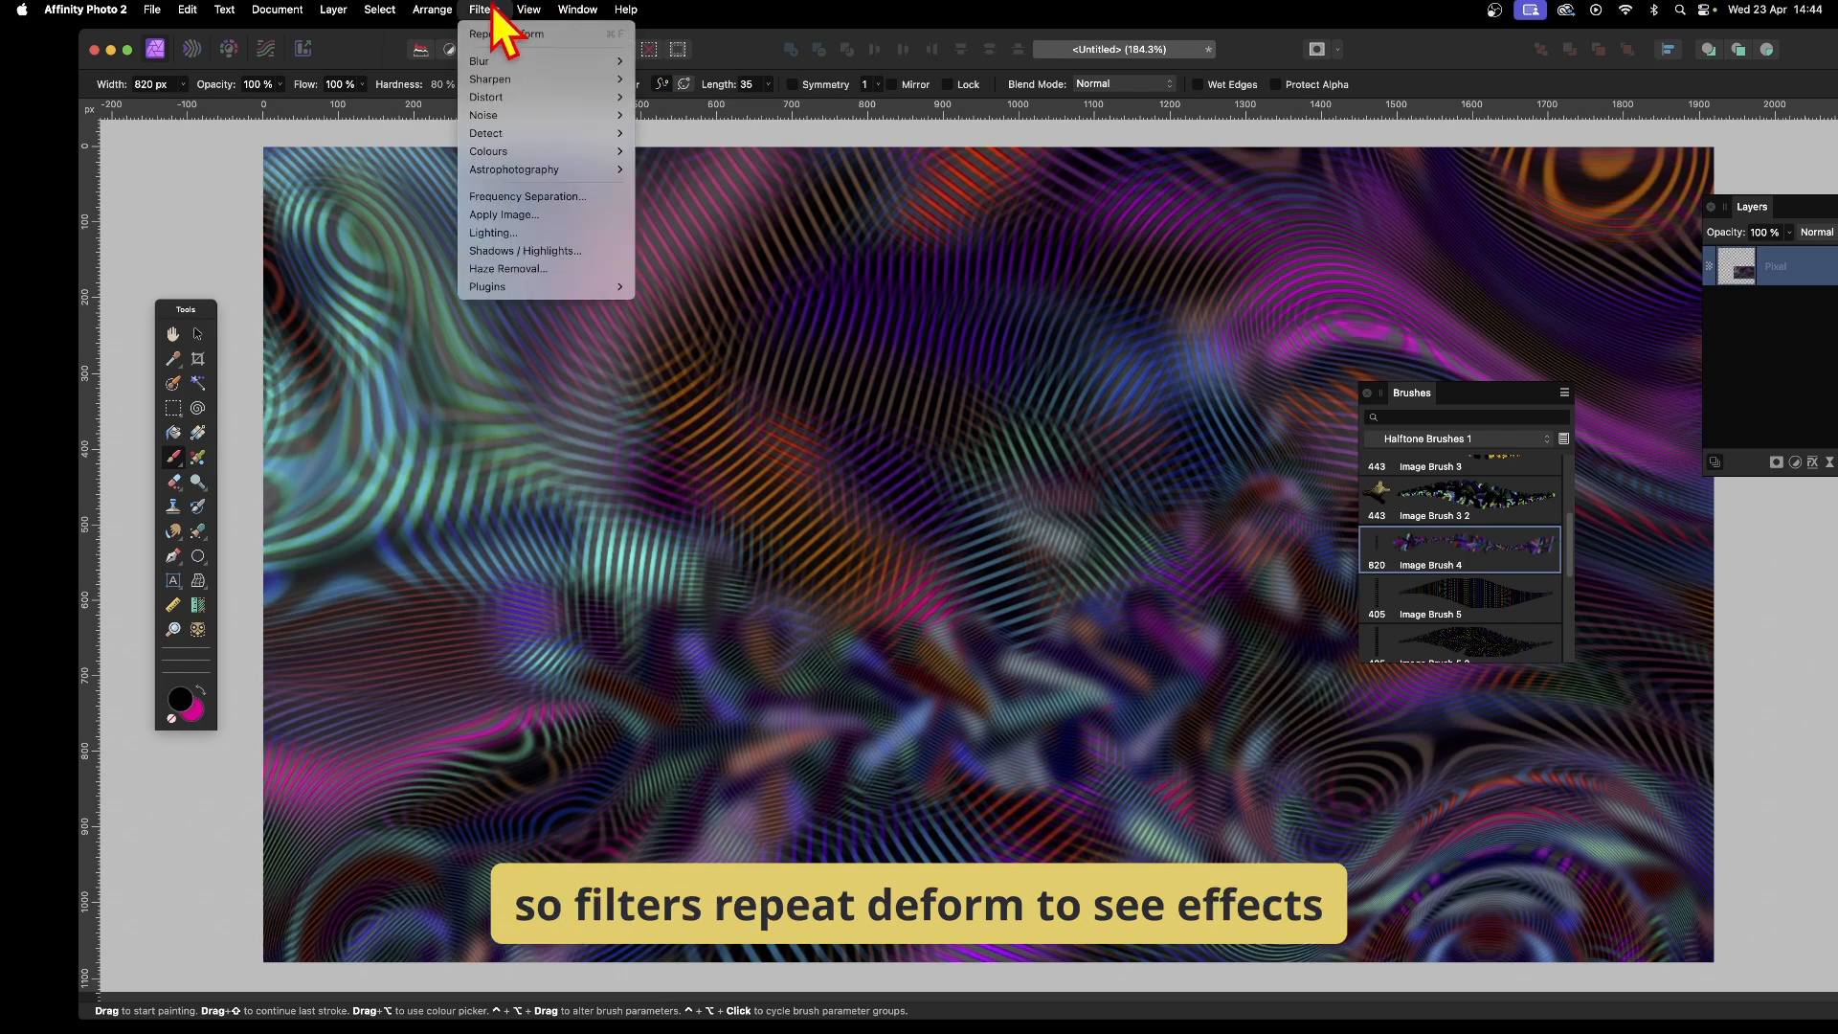
click(492, 38)
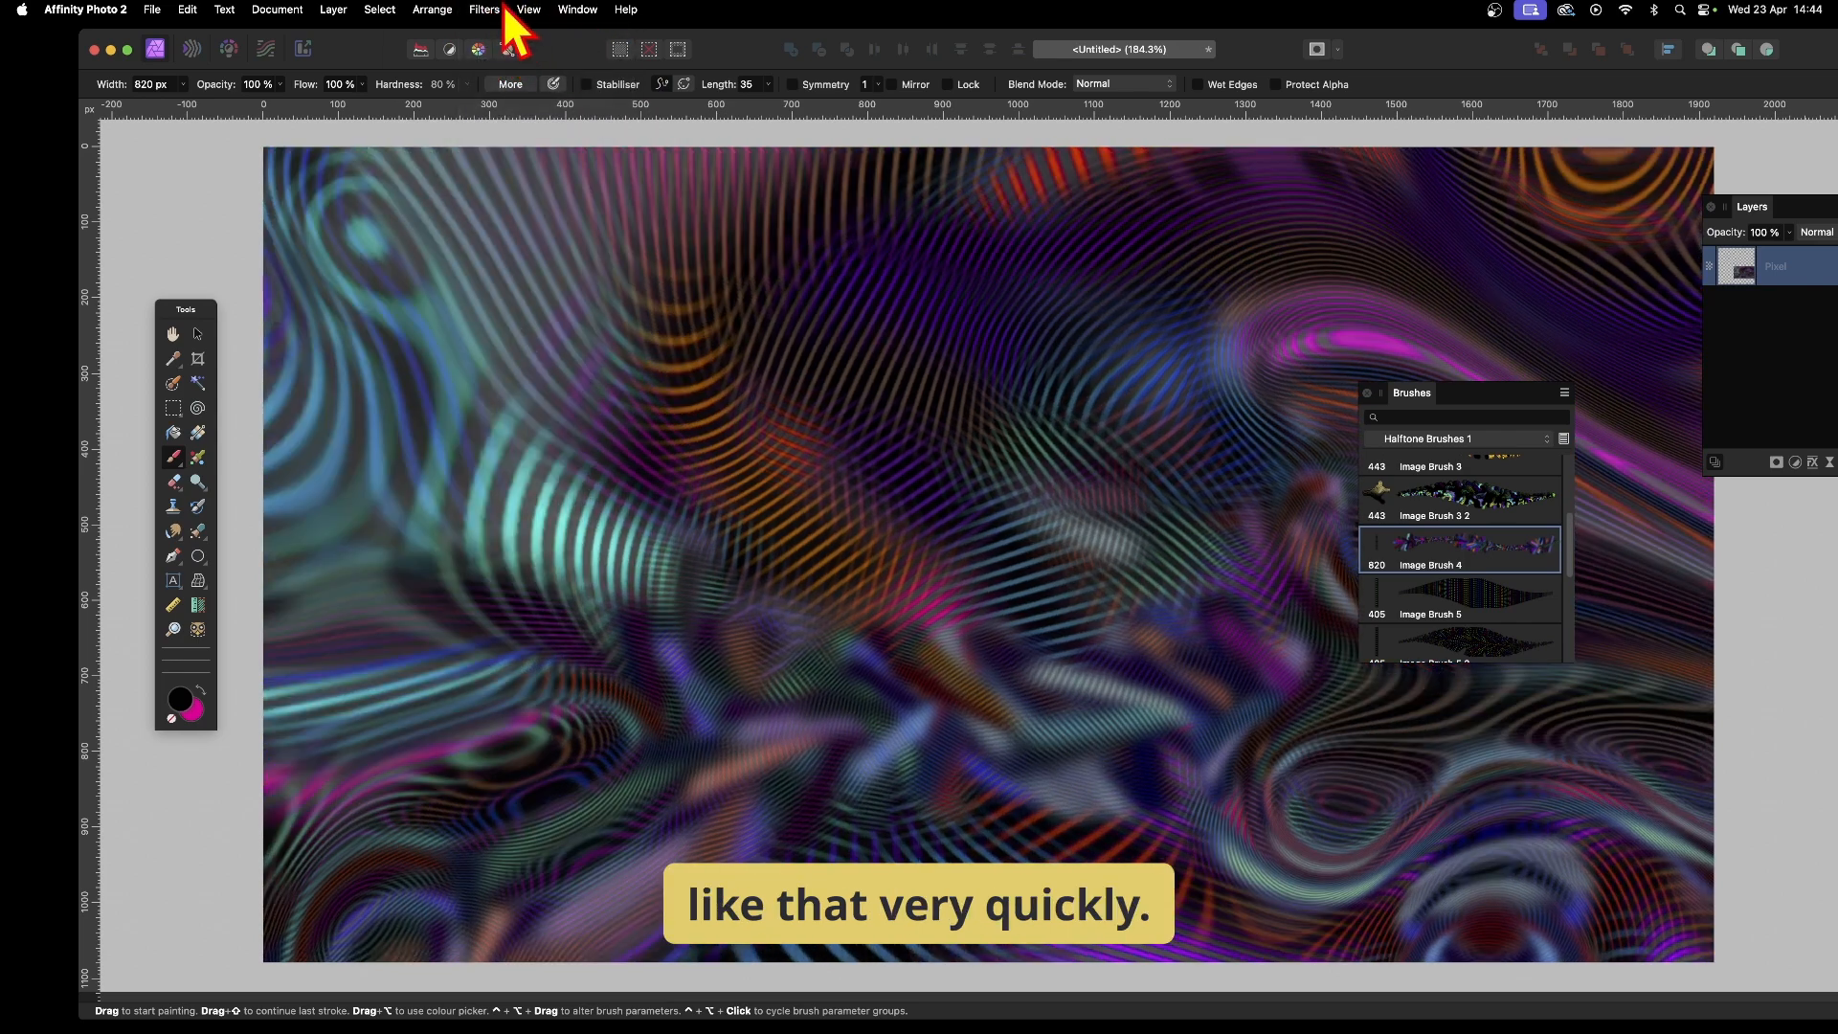
click(501, 39)
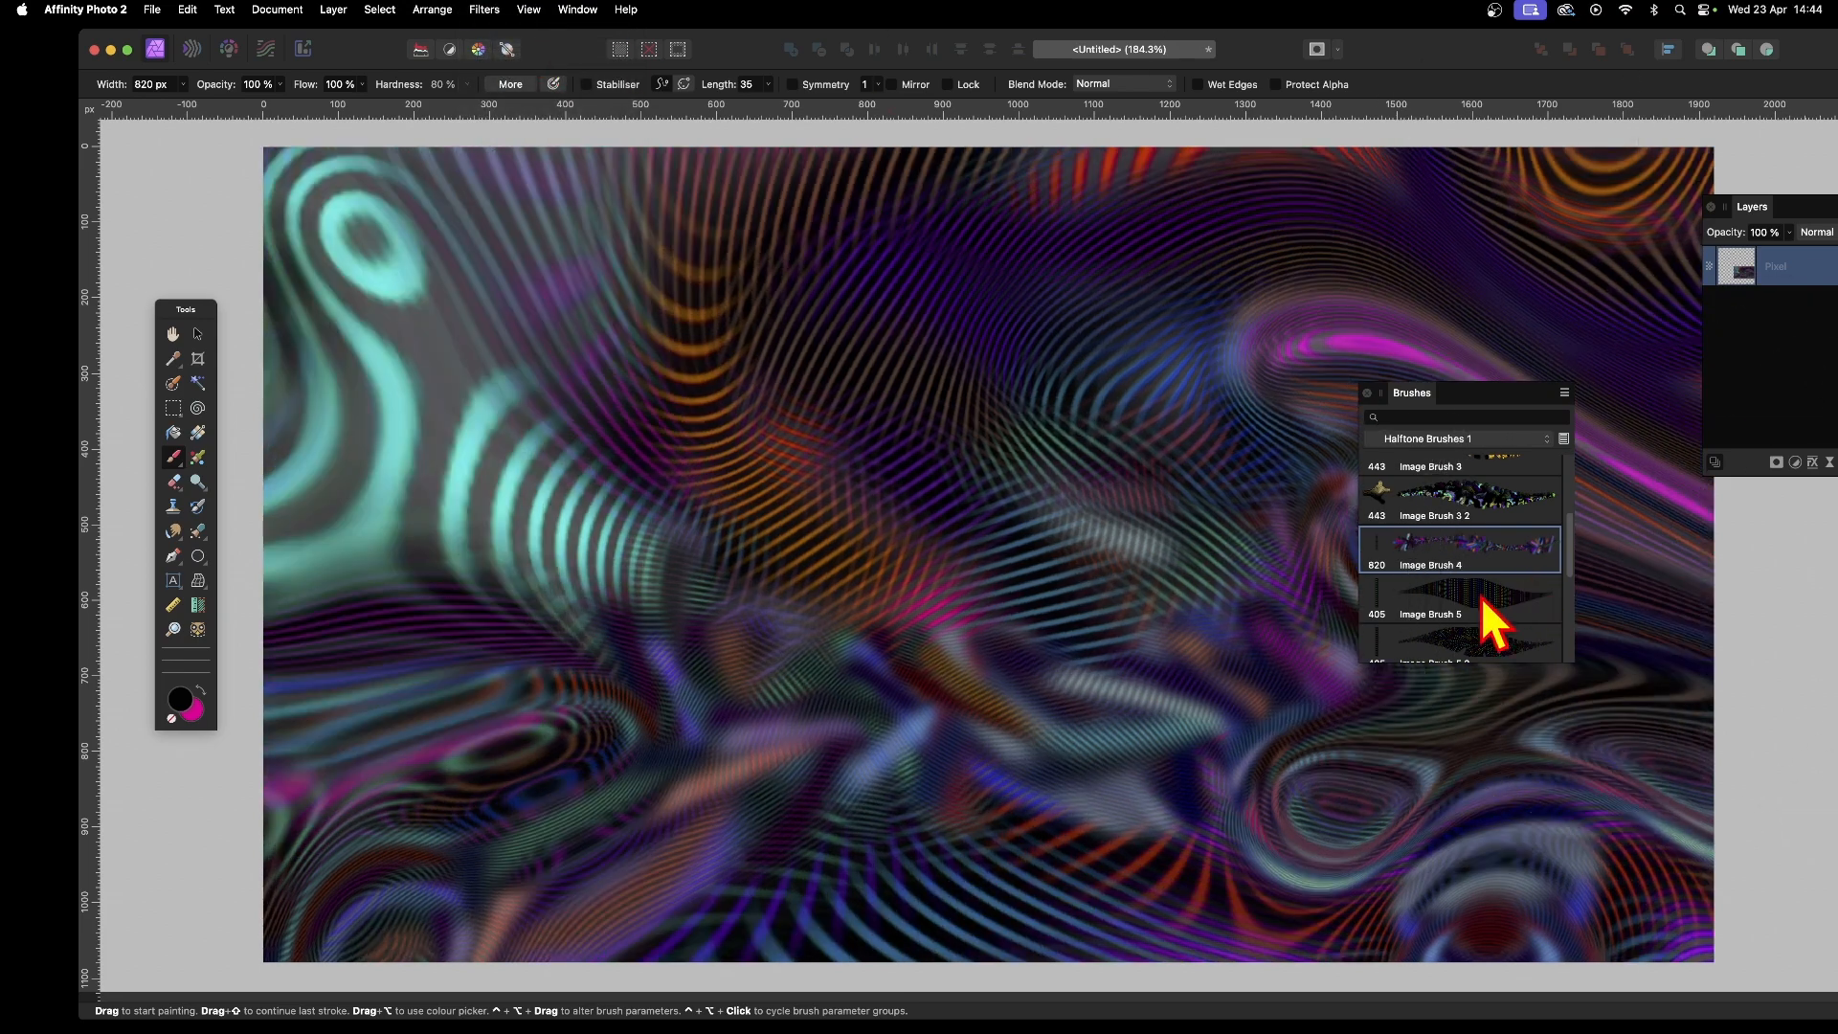
Paint rows of coloured dots over most of the canvas with Image Brush 5.
click(1493, 589)
mouse_move(904, 517)
mouse_down()
mouse_move(1197, 513)
mouse_move(279, 623)
mouse_move(1551, 513)
mouse_move(682, 495)
mouse_move(334, 447)
mouse_move(1690, 413)
mouse_up()
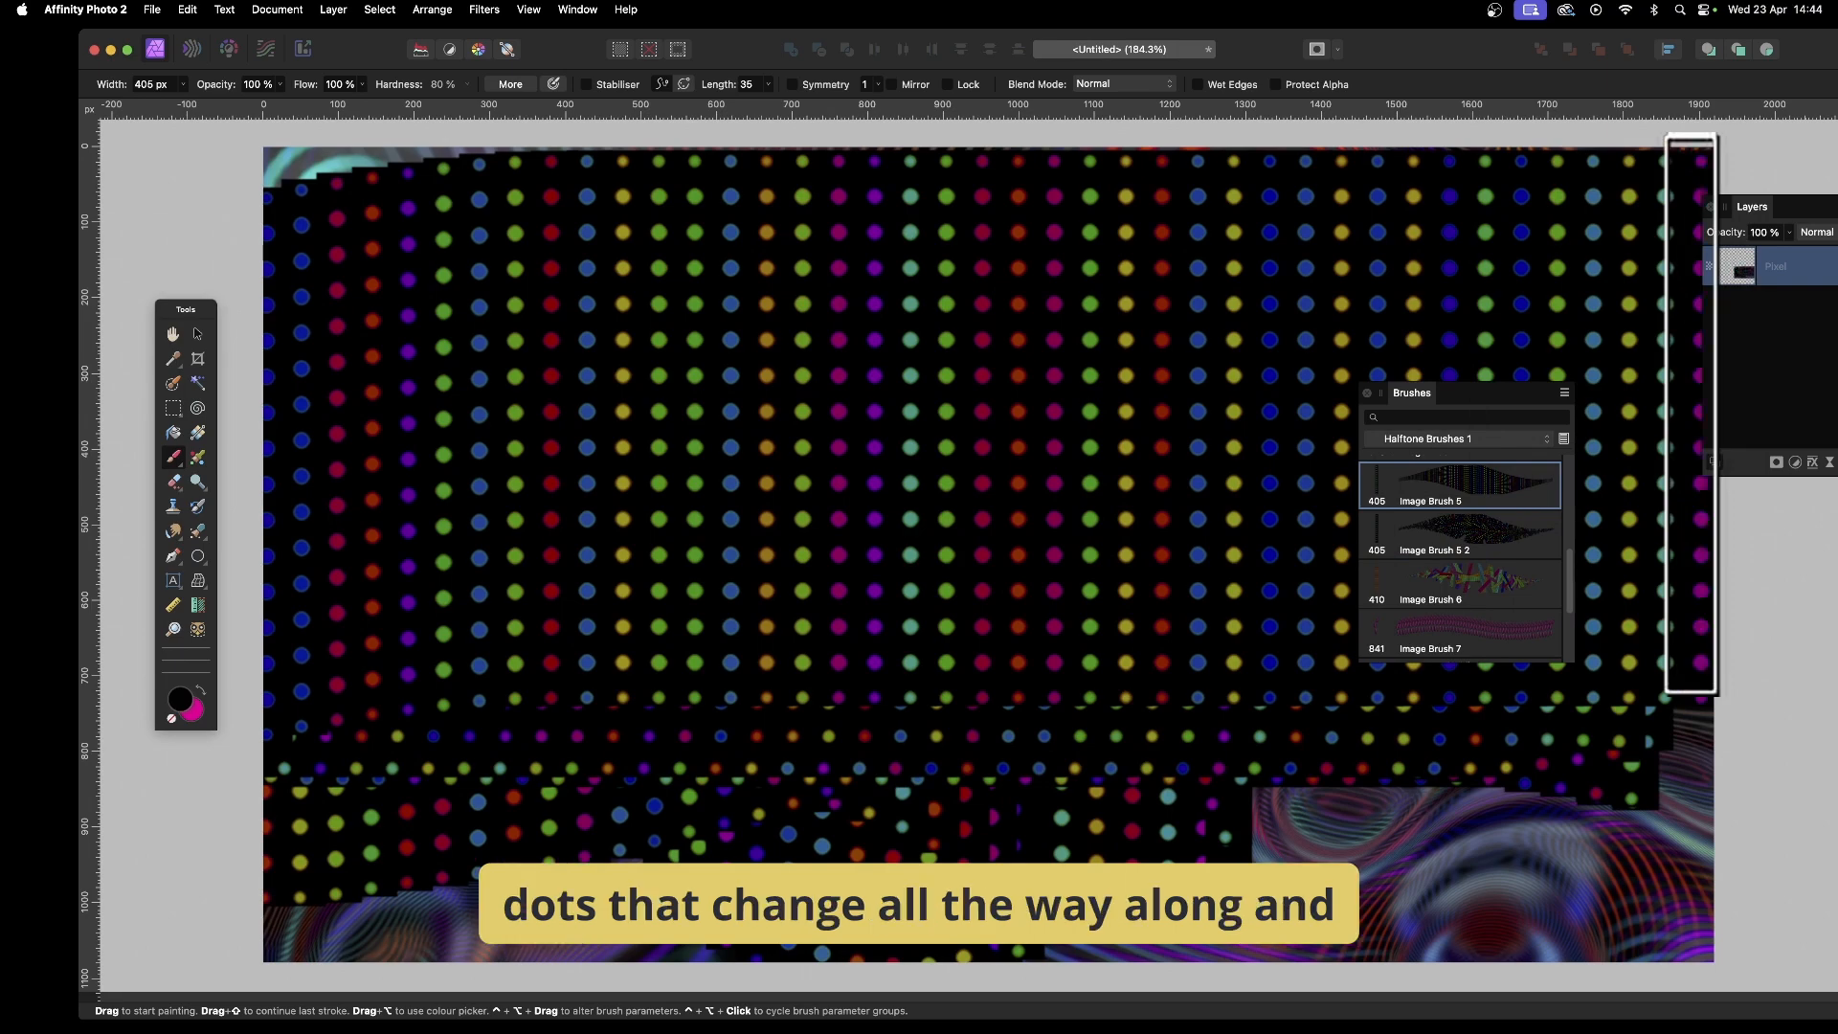
Paint scattered dots over the canvas with Image Brush 5 2, and cover them with Image Brush 6 striped strips.
click(1467, 543)
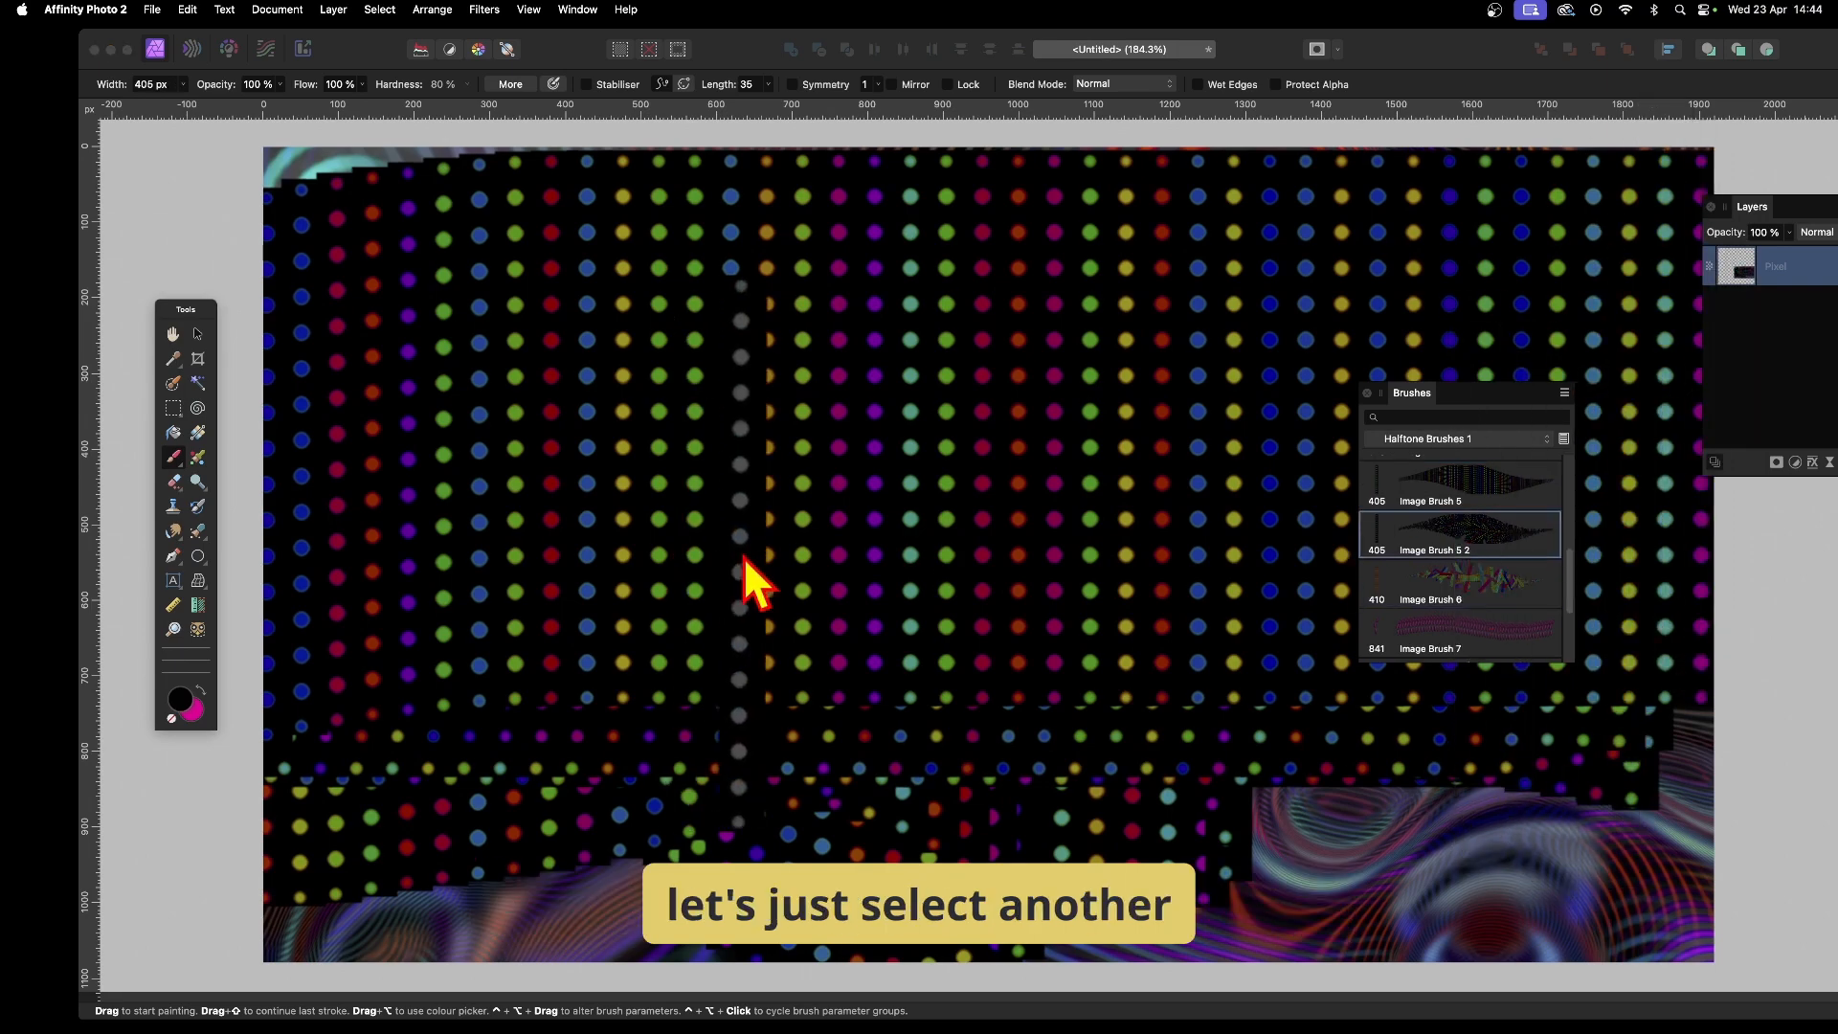
mouse_move(743, 555)
mouse_down()
mouse_move(1262, 531)
mouse_move(1051, 668)
mouse_move(921, 350)
mouse_move(689, 337)
mouse_move(831, 591)
mouse_move(569, 536)
mouse_move(981, 933)
mouse_move(1346, 893)
mouse_move(1287, 828)
mouse_move(1497, 756)
mouse_up()
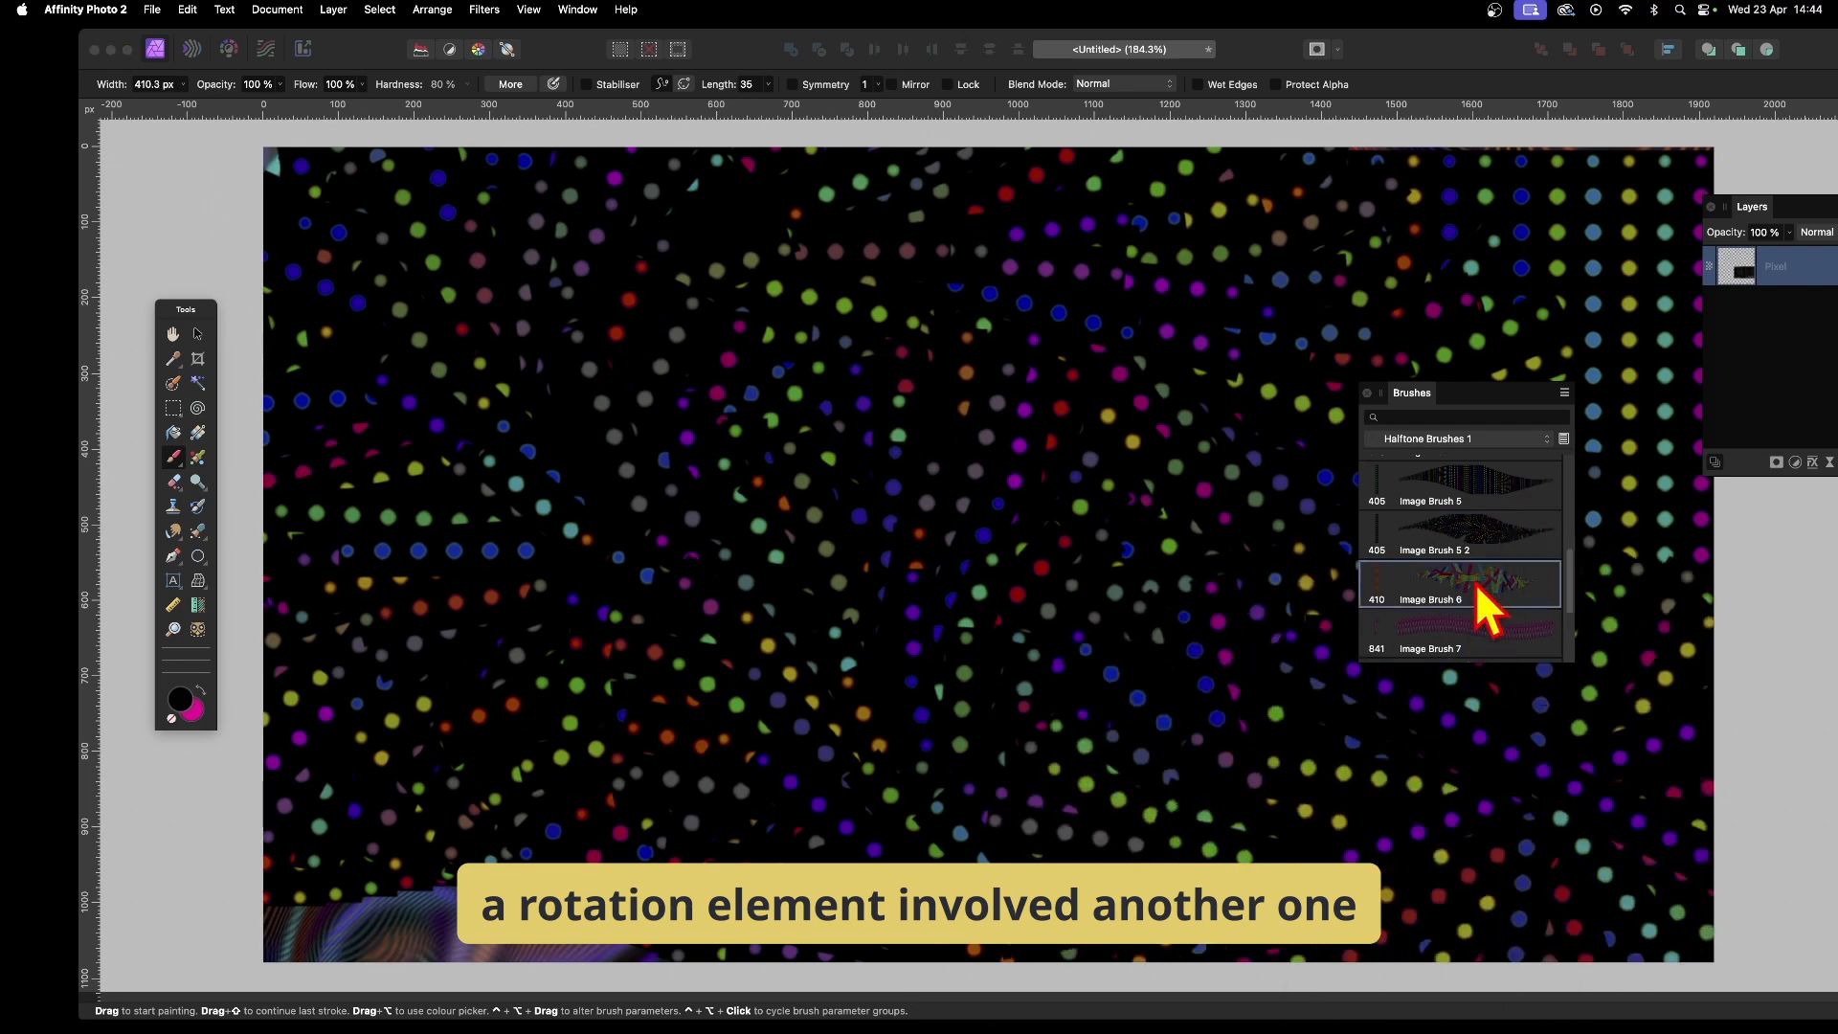
mouse_move(852, 555)
mouse_down()
mouse_move(1165, 664)
mouse_move(987, 786)
mouse_move(1654, 367)
mouse_move(1454, 689)
mouse_move(662, 590)
mouse_move(467, 516)
mouse_move(372, 410)
mouse_move(754, 602)
mouse_move(1003, 473)
mouse_move(1523, 439)
mouse_move(1230, 287)
mouse_move(780, 440)
mouse_up()
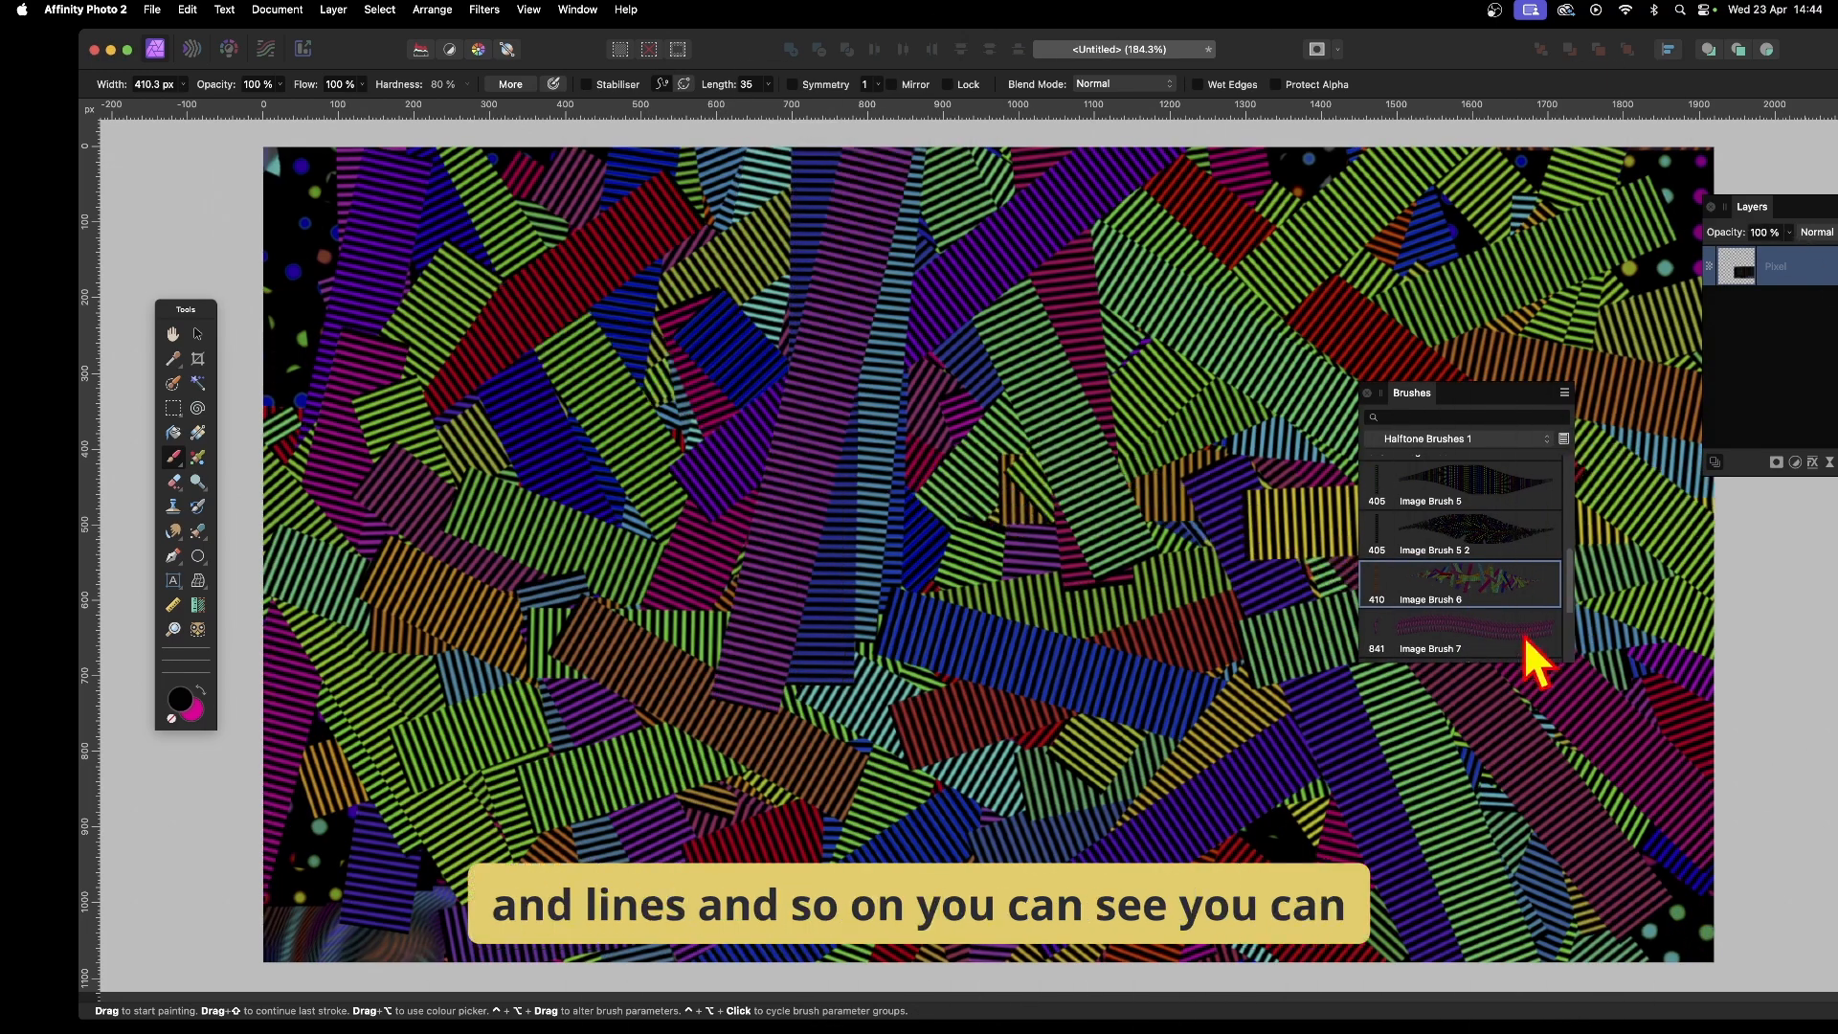
Paint pink striped shapes with Image Brush 7, and cover the canvas with multicoloured Image Brush 7 2 strokes.
scroll(1462, 642, down, 3)
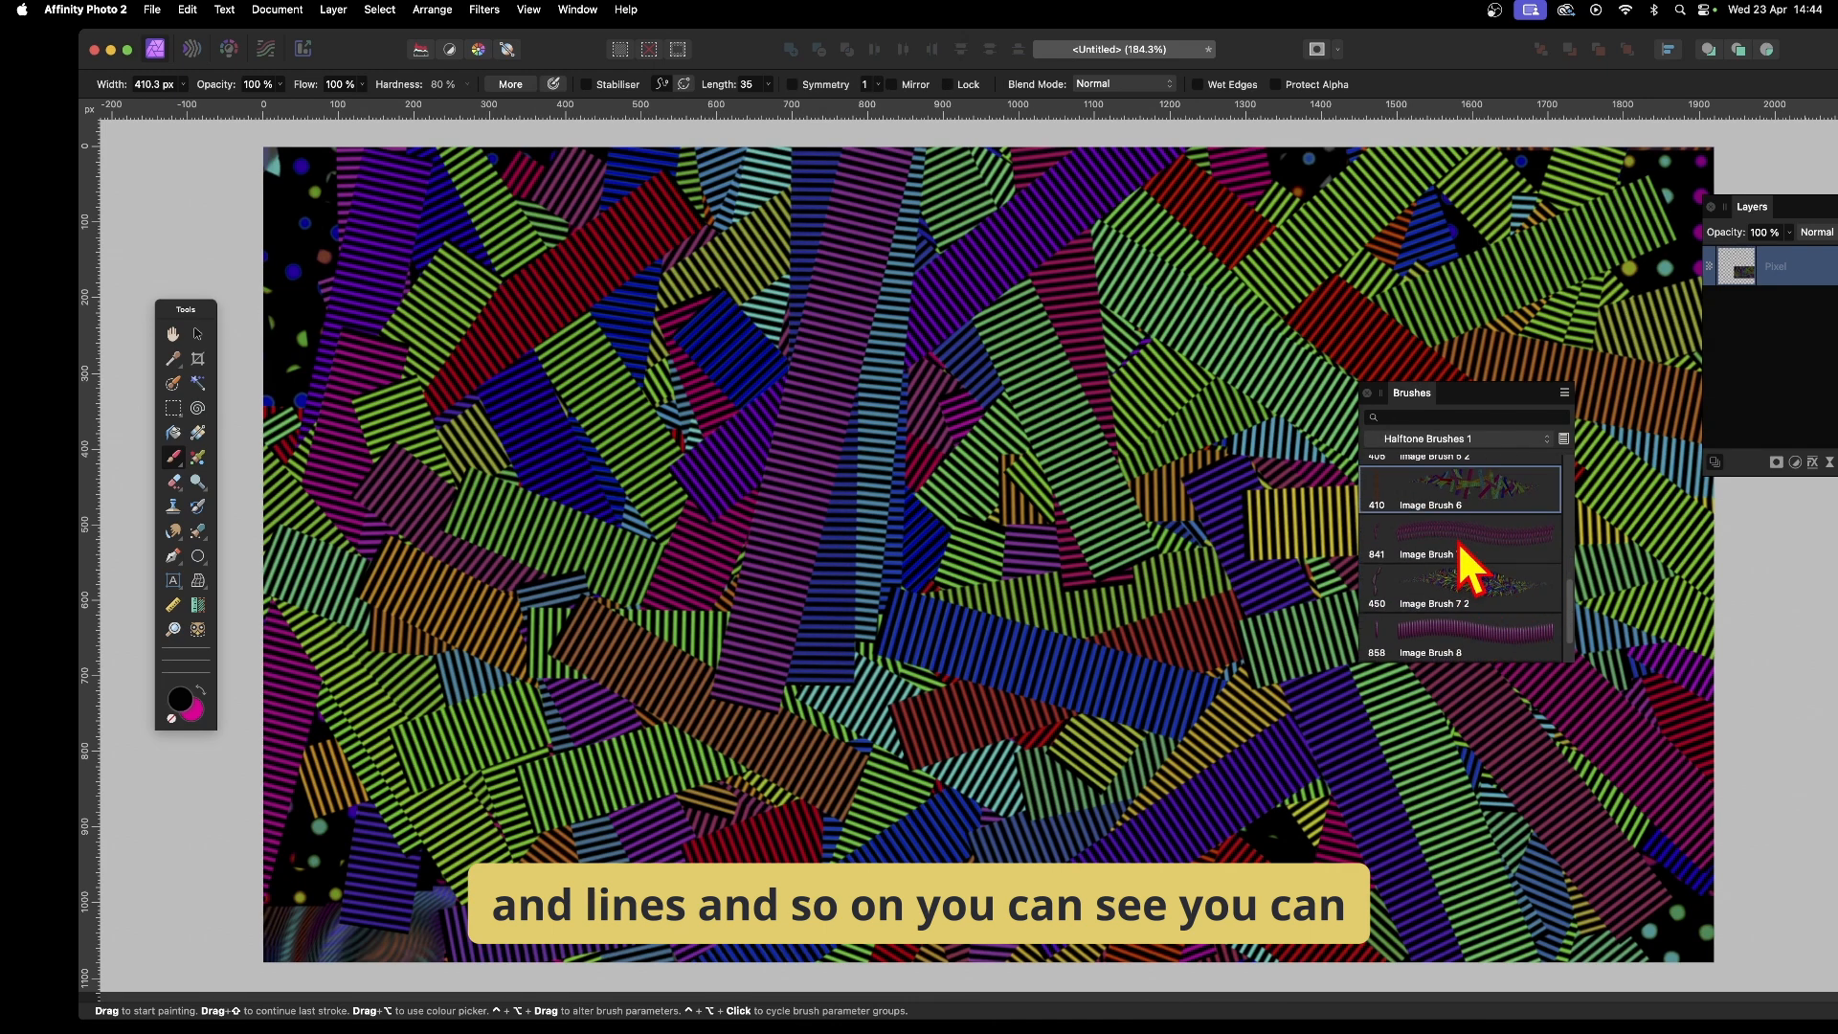
click(1465, 556)
mouse_move(785, 536)
mouse_down()
mouse_move(1116, 554)
mouse_move(460, 555)
mouse_up()
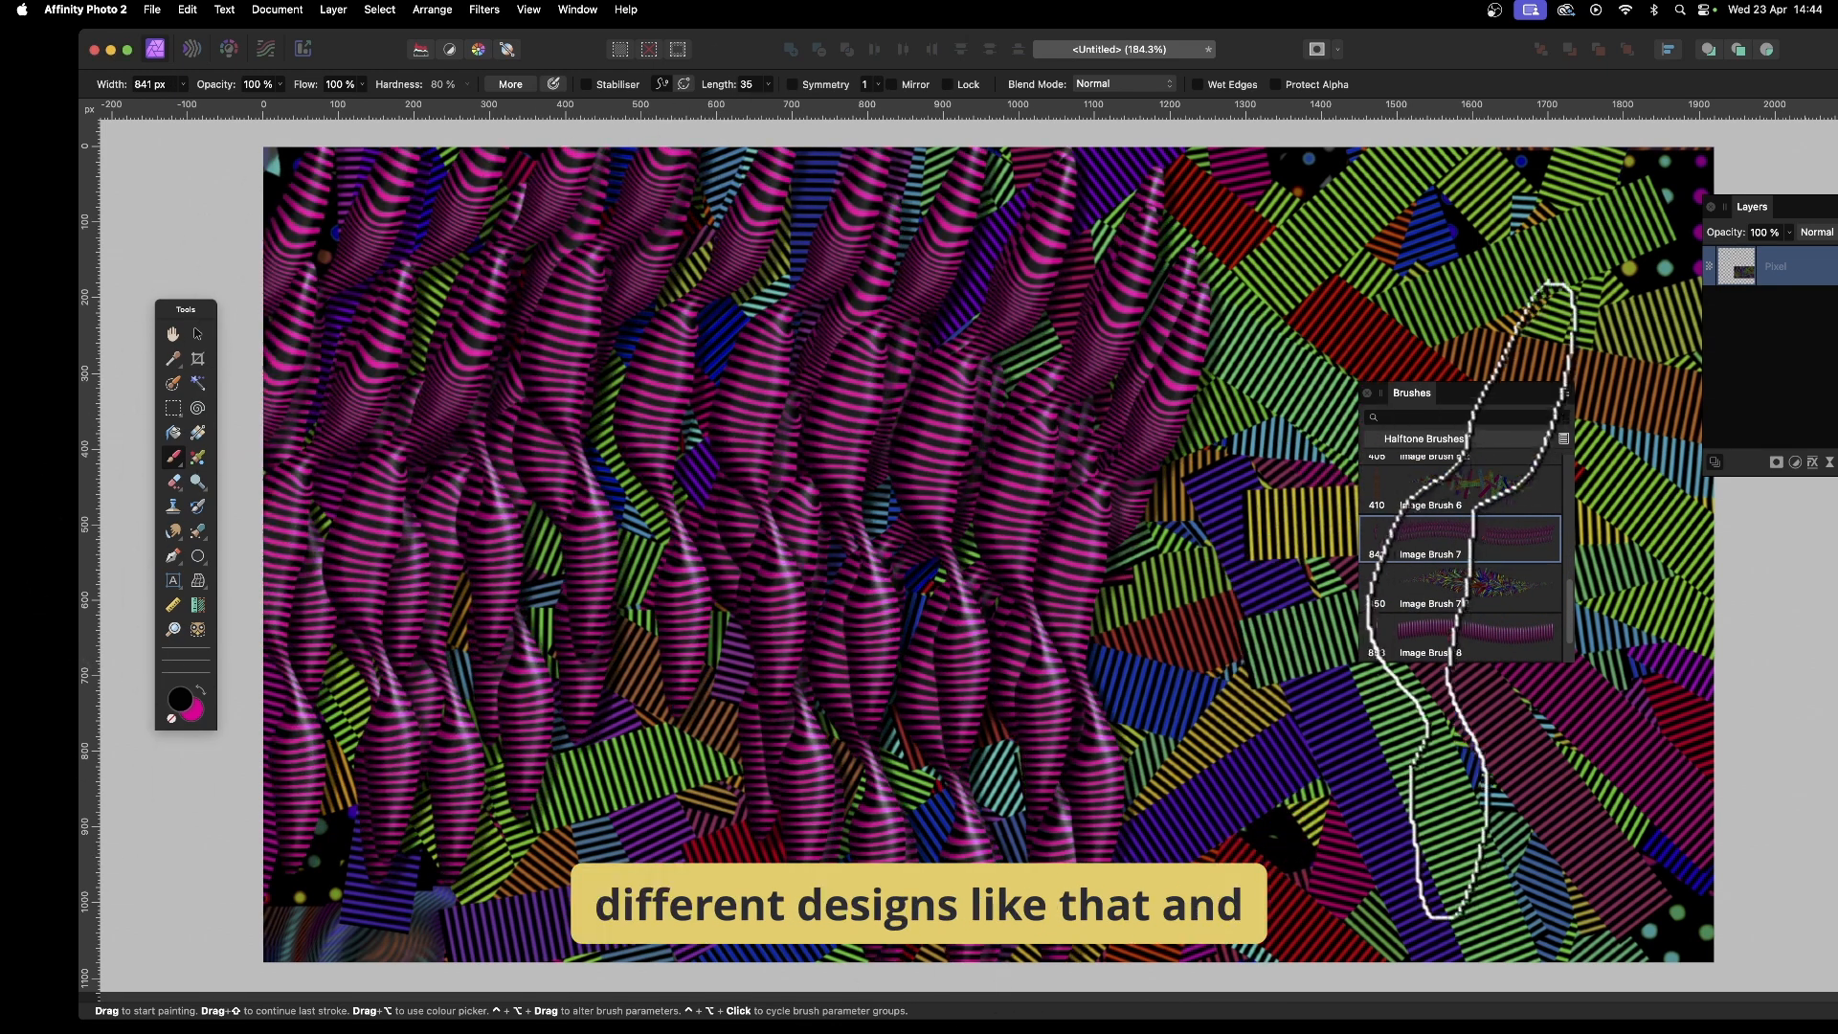
mouse_move(866, 612)
mouse_down()
mouse_move(1037, 741)
mouse_move(1557, 593)
mouse_move(1386, 354)
mouse_move(778, 325)
mouse_move(748, 413)
mouse_move(829, 726)
mouse_move(480, 785)
mouse_move(413, 867)
mouse_move(702, 771)
mouse_move(792, 770)
mouse_move(881, 510)
mouse_move(1012, 310)
mouse_move(818, 711)
mouse_move(769, 447)
mouse_move(745, 722)
mouse_move(972, 752)
mouse_move(1201, 724)
mouse_move(1325, 647)
mouse_move(1136, 536)
mouse_move(1328, 404)
mouse_move(990, 383)
mouse_move(668, 484)
mouse_move(519, 639)
mouse_move(383, 343)
mouse_up()
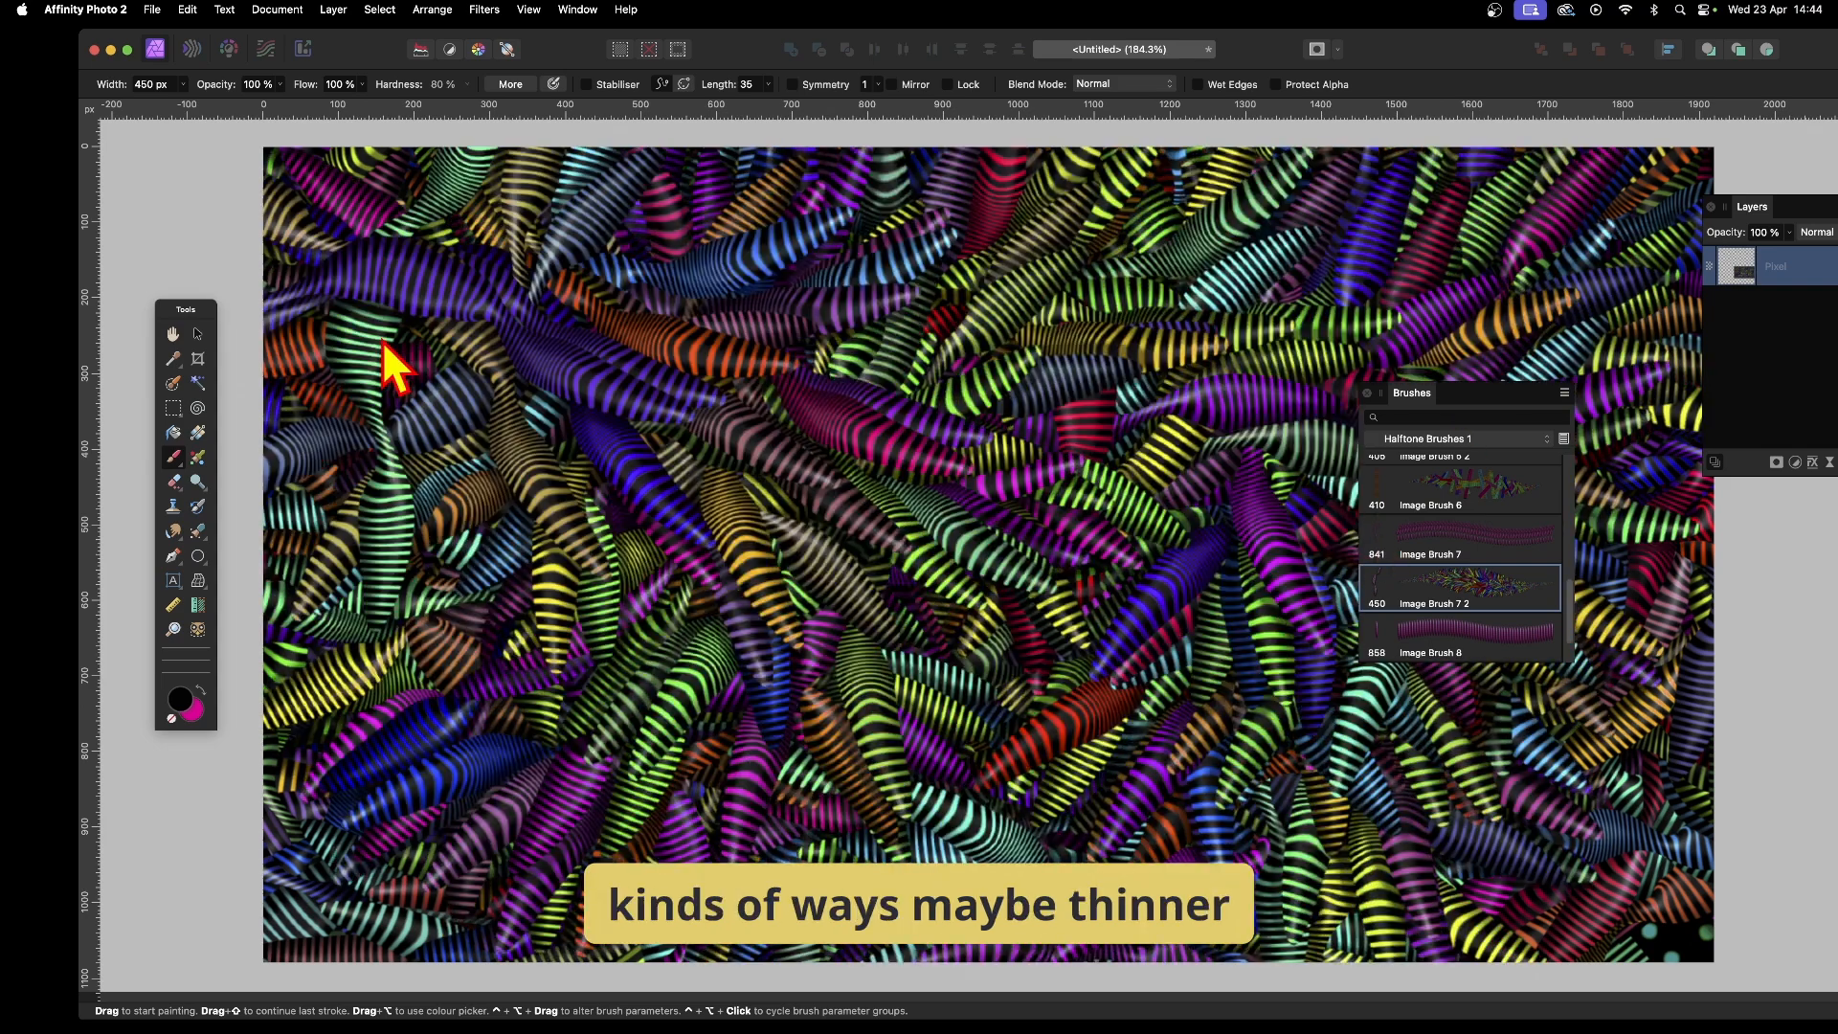